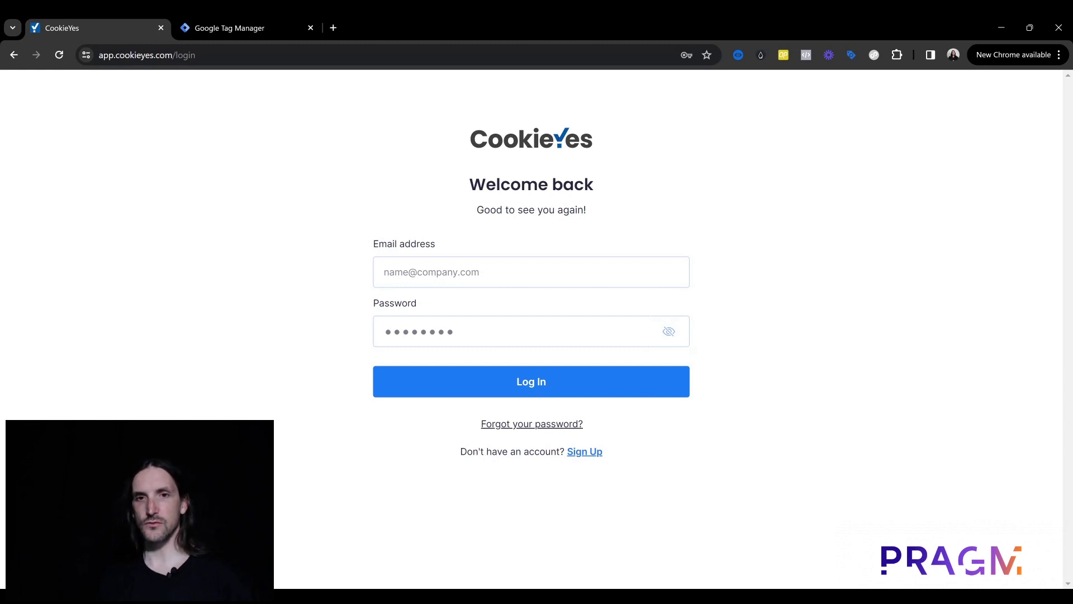
Step: Search 'cook' in a new tab and open the CookieYes French homepage from the results
{"action": "left_click", "coordinate": [334, 28]}
{"action": "type", "text": "cook"}
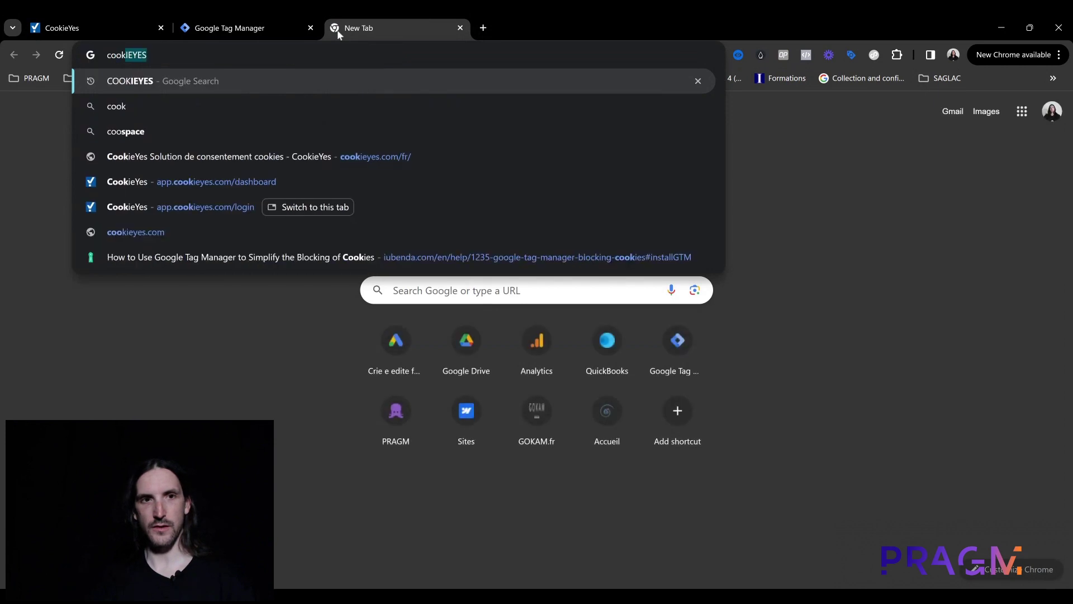
{"action": "key", "text": "Return"}
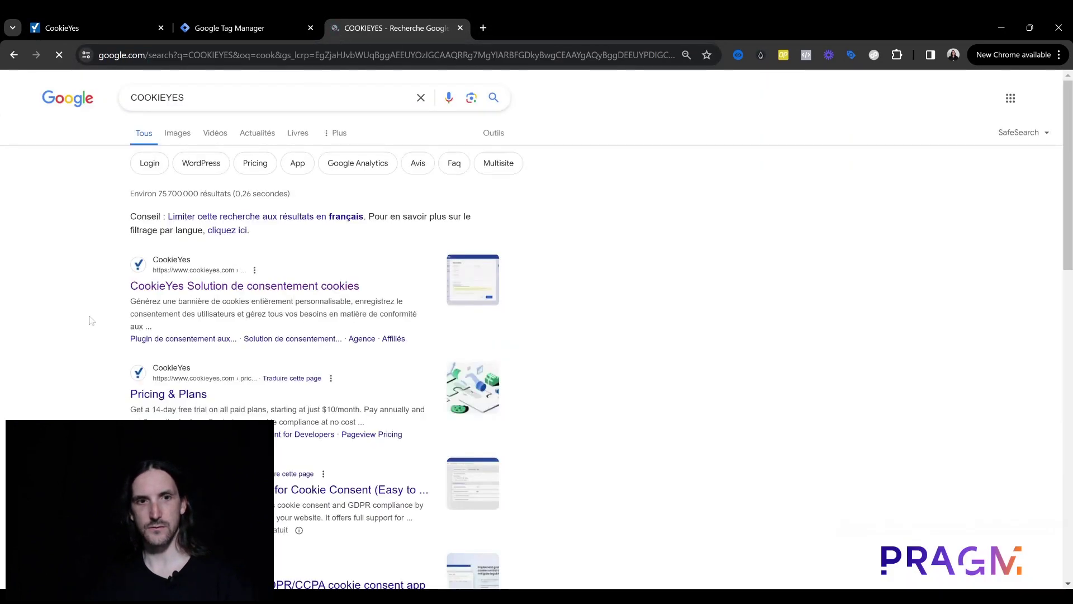
{"action": "left_click", "coordinate": [190, 287]}
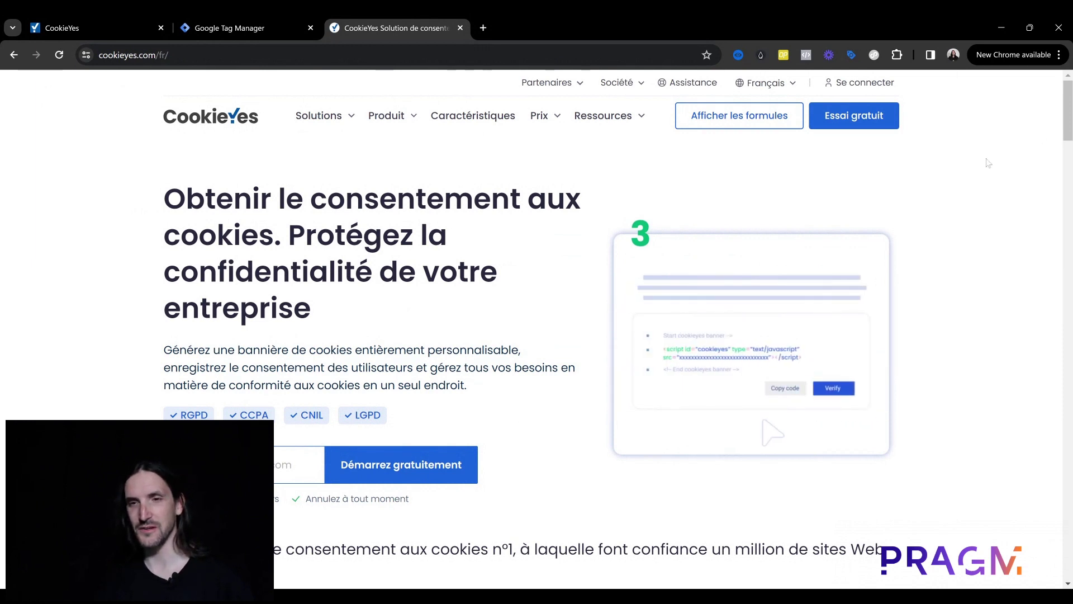
Step: Open the CookieYes plans page and review the Free plan's pageview limit and features
{"action": "left_click", "coordinate": [736, 120]}
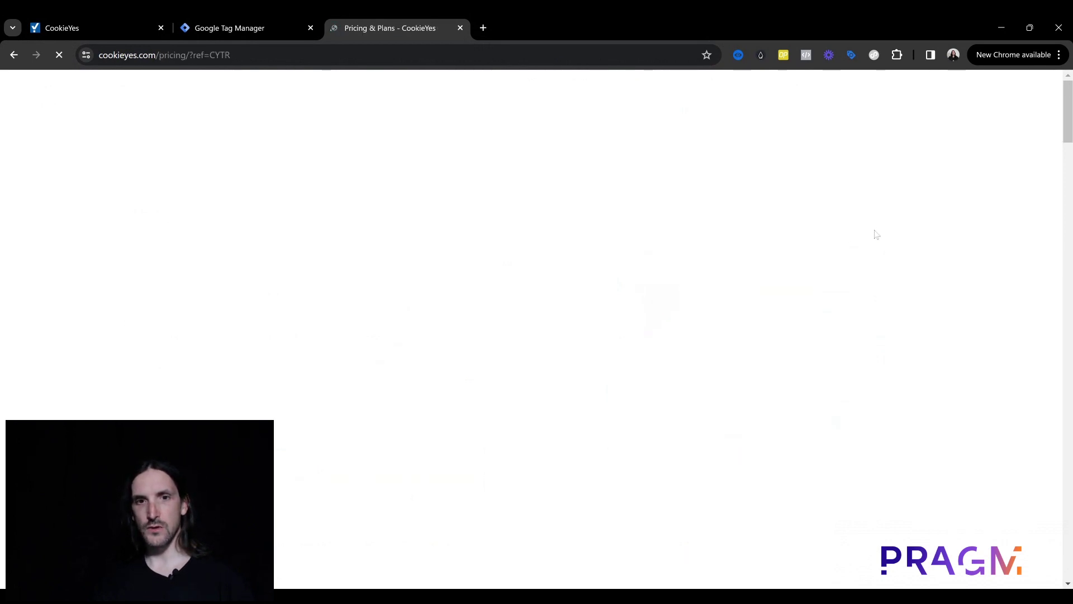
{"action": "scroll", "coordinate": [800, 240], "scroll_direction": "down", "scroll_amount": 2}
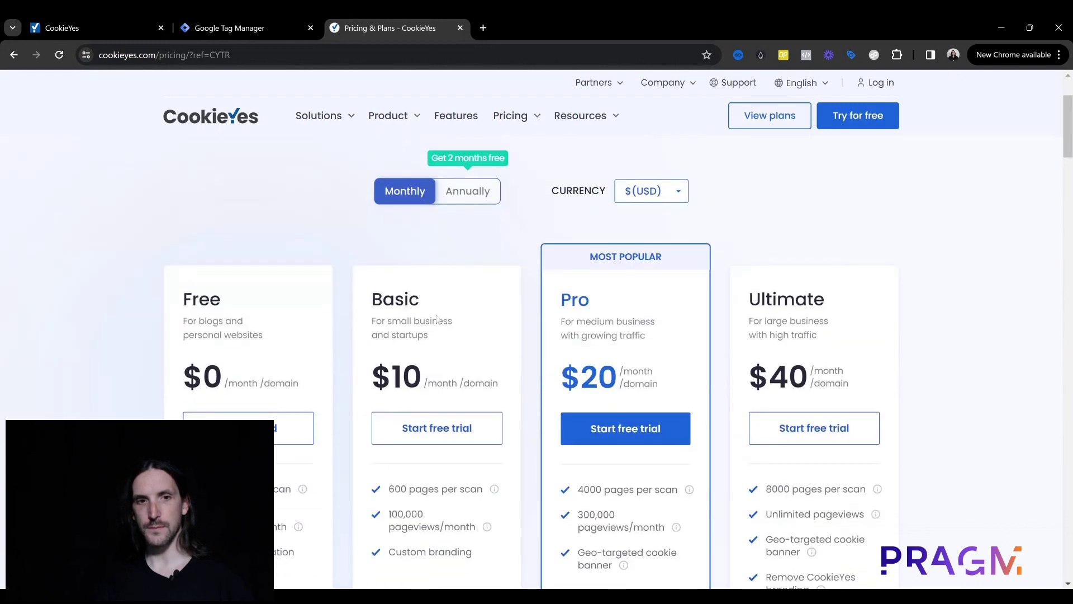
{"action": "scroll", "coordinate": [275, 386], "scroll_direction": "down", "scroll_amount": 1}
{"action": "scroll", "coordinate": [342, 311], "scroll_direction": "down", "scroll_amount": 1}
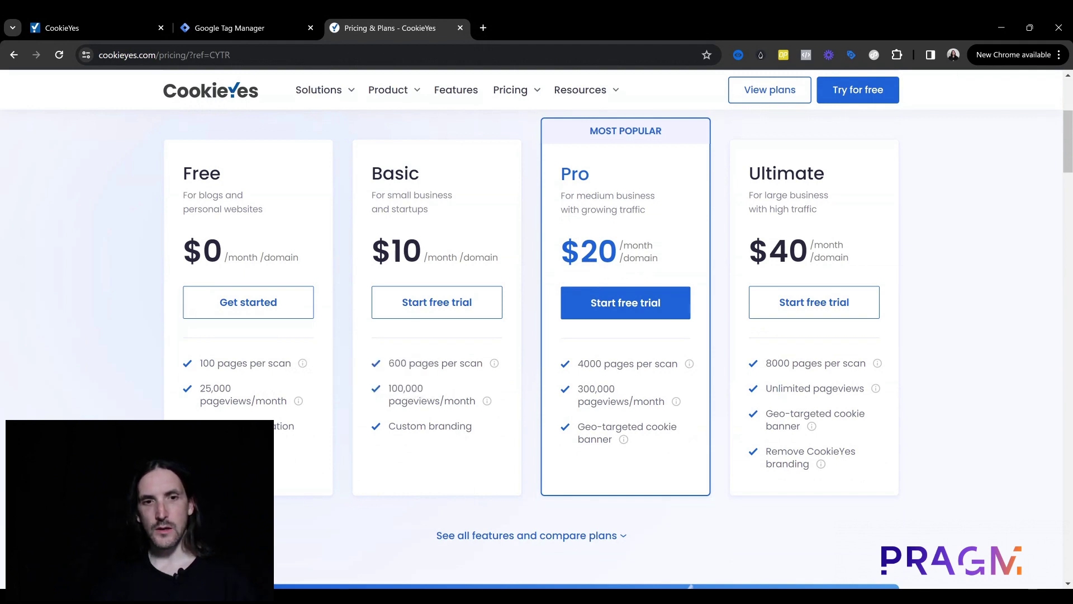
{"action": "left_click_drag", "start_coordinate": [200, 388], "coordinate": [287, 401]}
{"action": "left_click", "coordinate": [288, 402]}
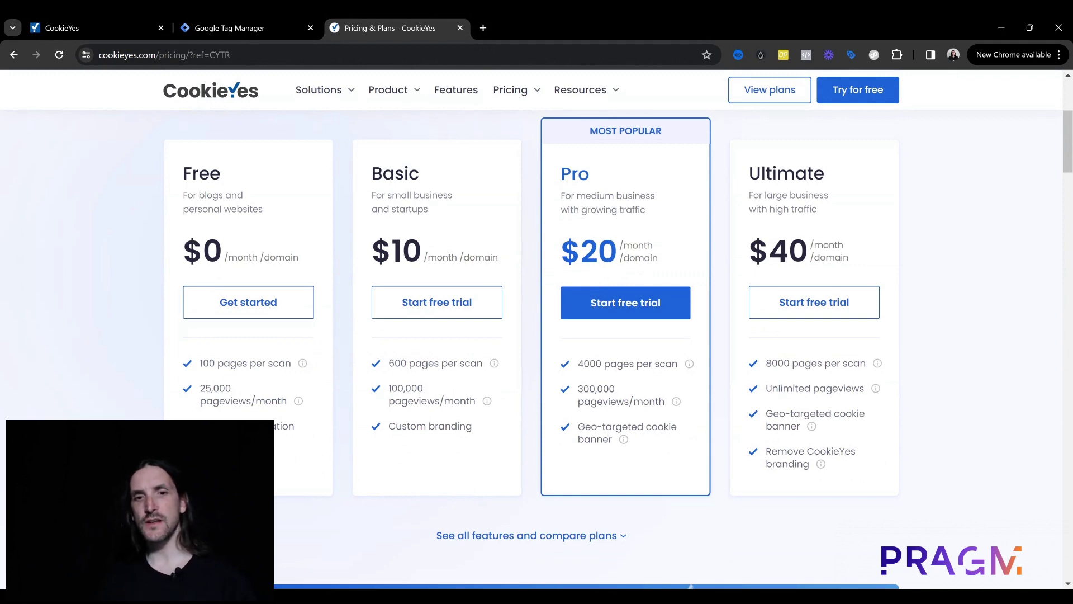
{"action": "triple_click", "coordinate": [251, 426]}
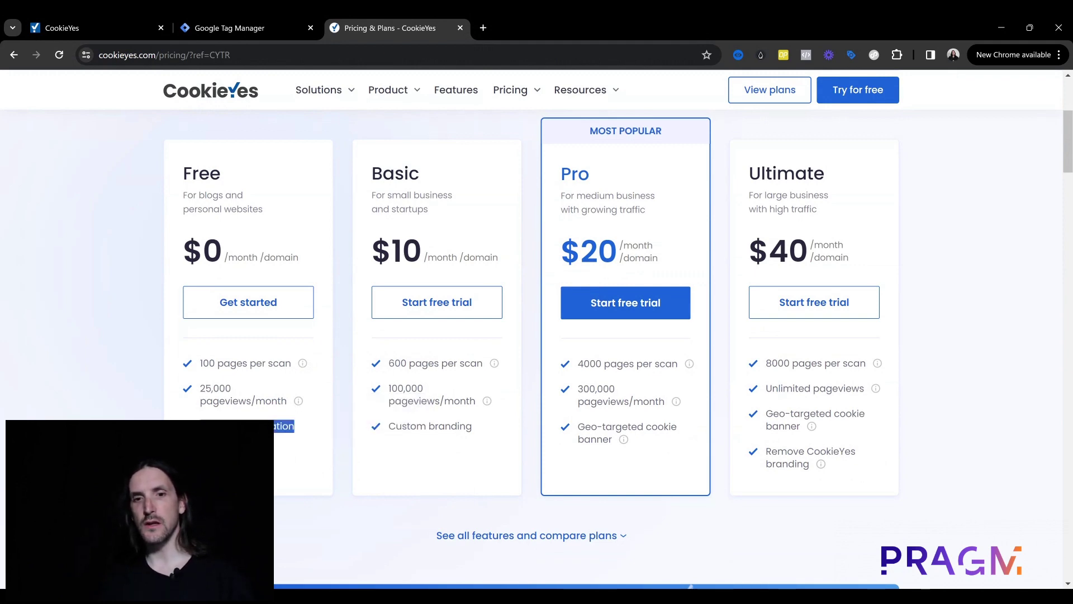
{"action": "left_click", "coordinate": [251, 427]}
{"action": "scroll", "coordinate": [556, 287], "scroll_direction": "down", "scroll_amount": 5}
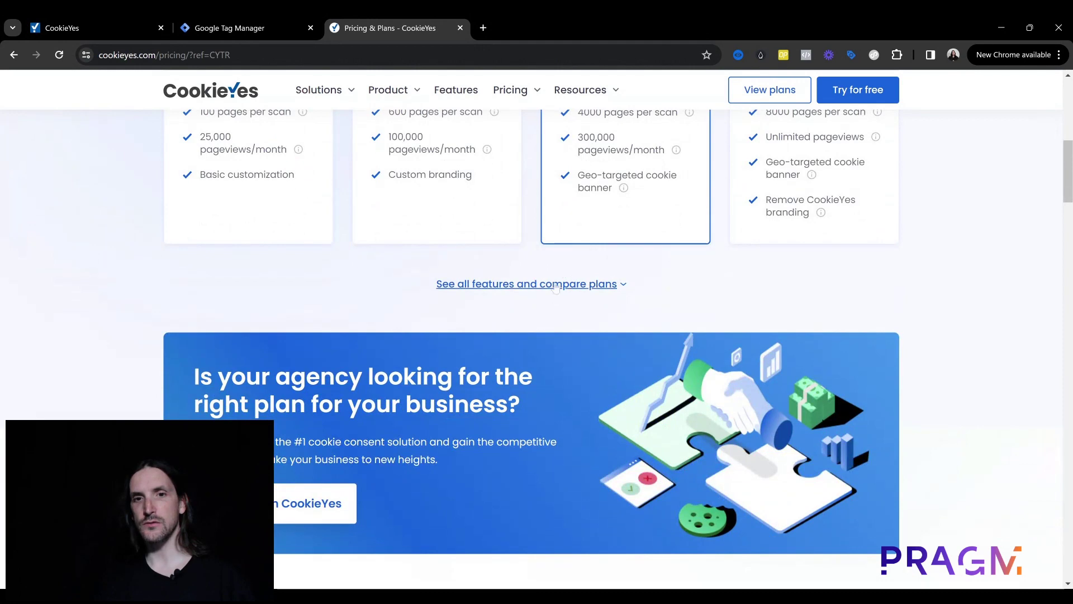
Step: Browse the full feature comparison across the Free, Basic, Pro and Ultimate plans
{"action": "left_click", "coordinate": [556, 288]}
{"action": "scroll", "coordinate": [541, 337], "scroll_direction": "down", "scroll_amount": 5}
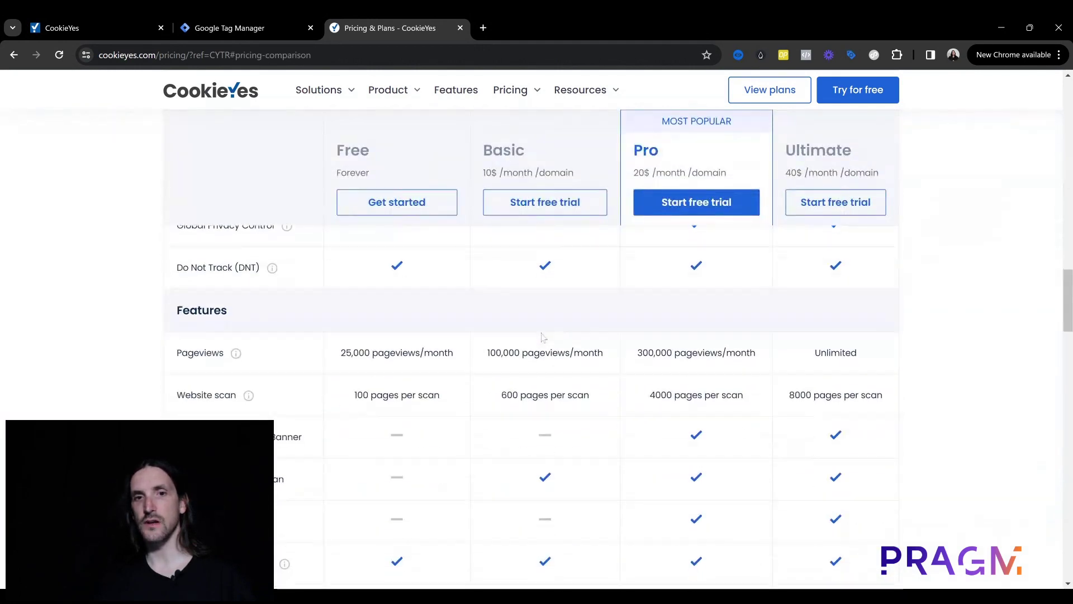
{"action": "scroll", "coordinate": [541, 337], "scroll_direction": "down", "scroll_amount": 5}
{"action": "scroll", "coordinate": [539, 340], "scroll_direction": "up", "scroll_amount": 15}
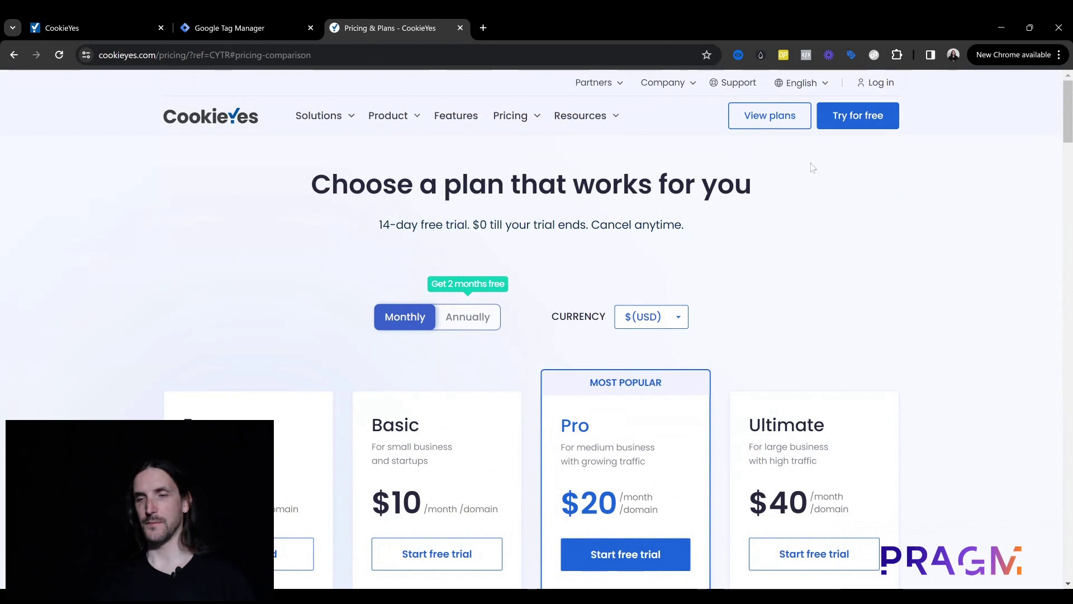
{"action": "scroll", "coordinate": [575, 403], "scroll_direction": "down", "scroll_amount": 3}
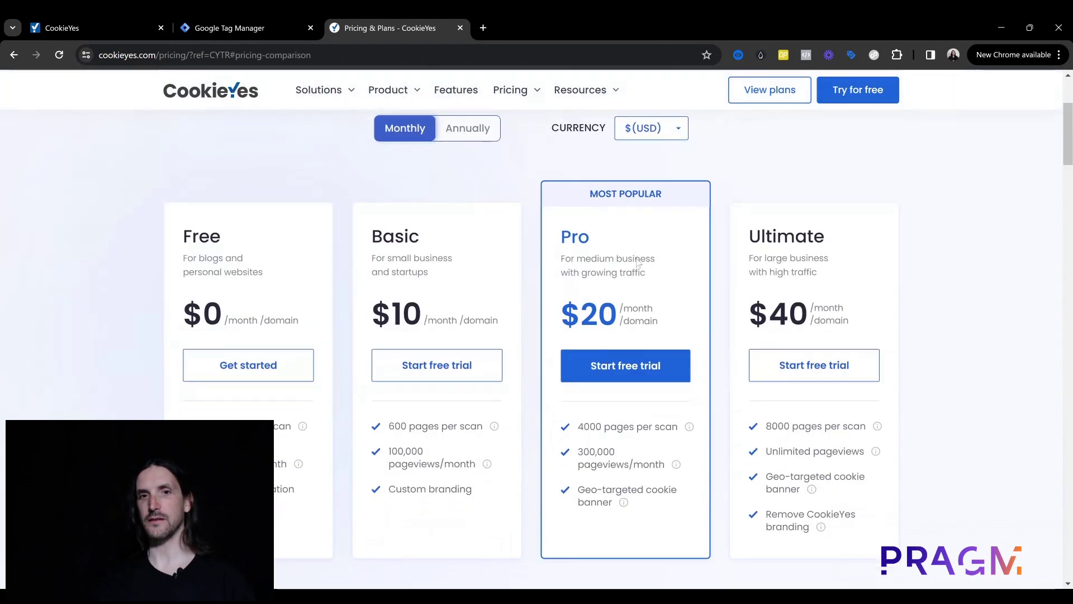
{"action": "scroll", "coordinate": [576, 402], "scroll_direction": "up", "scroll_amount": 2}
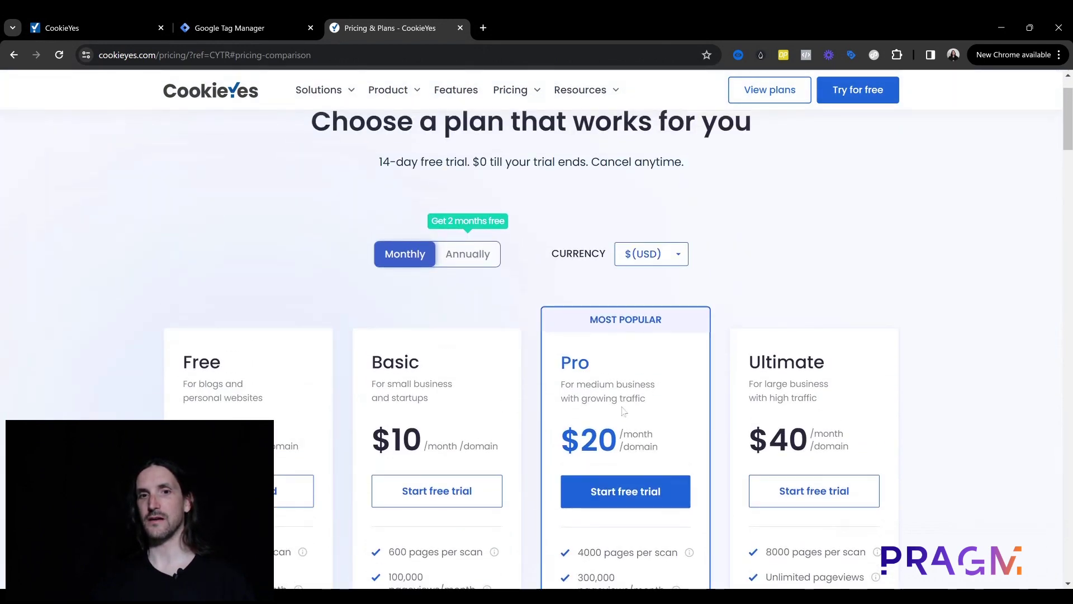
{"action": "scroll", "coordinate": [426, 302], "scroll_direction": "down", "scroll_amount": 2}
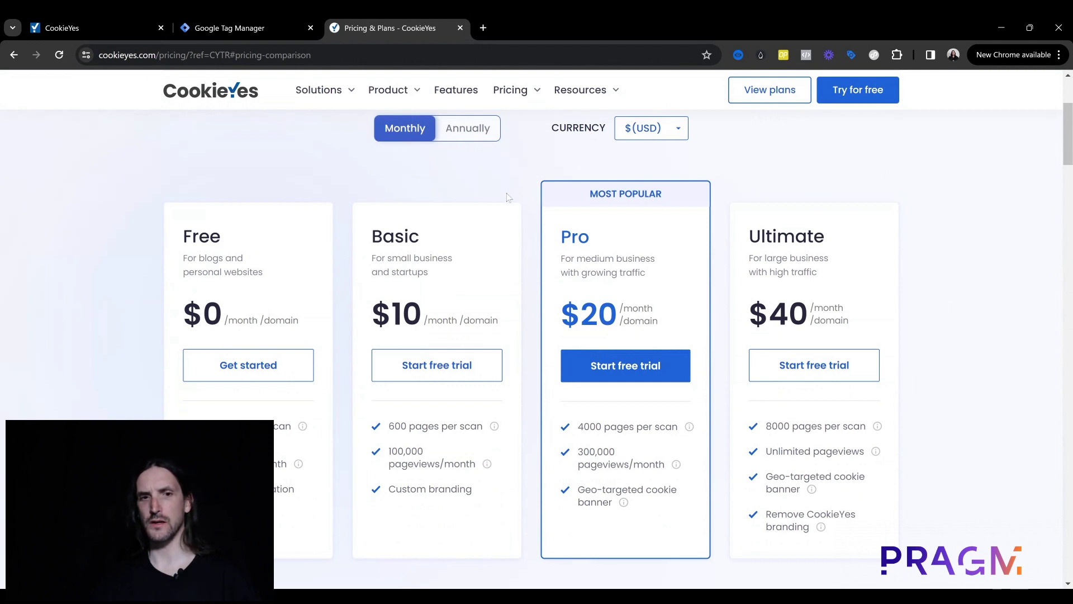
{"action": "scroll", "coordinate": [495, 218], "scroll_direction": "up", "scroll_amount": 2}
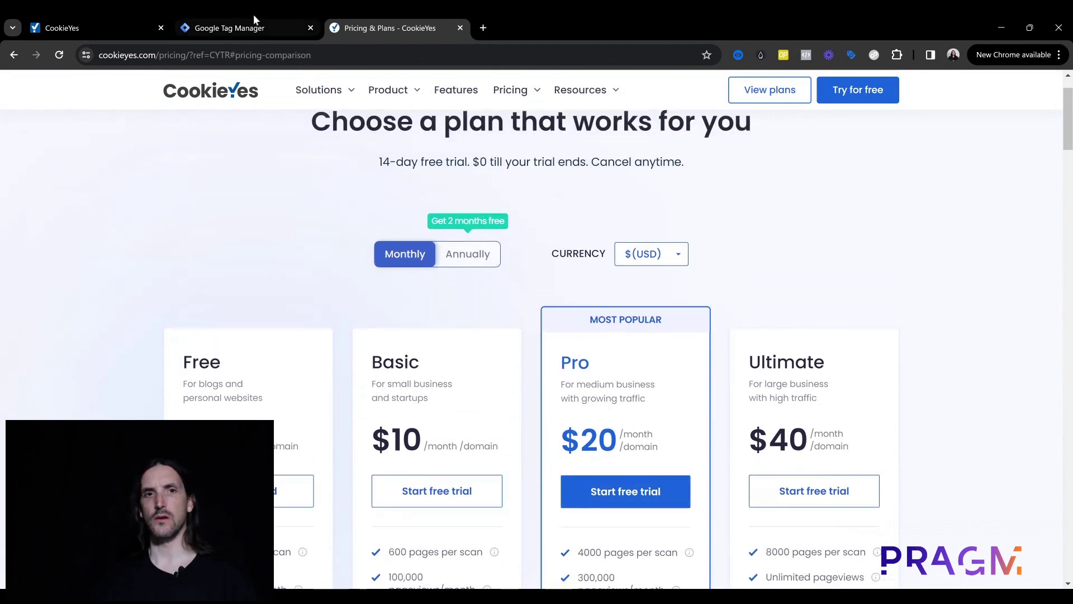
{"action": "scroll", "coordinate": [453, 431], "scroll_direction": "up", "scroll_amount": 1}
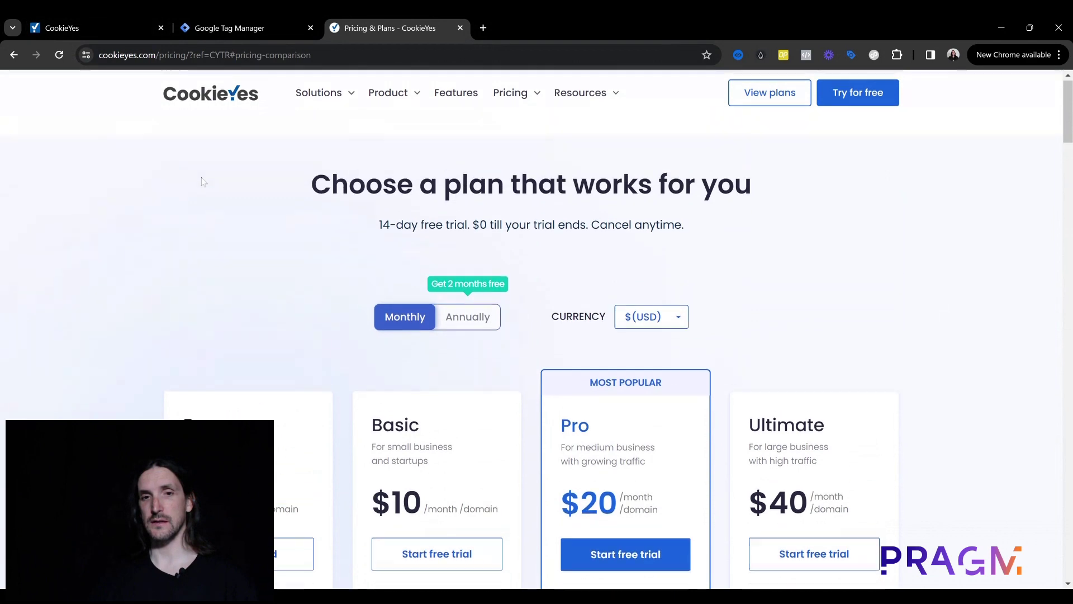
{"action": "scroll", "coordinate": [453, 430], "scroll_direction": "down", "scroll_amount": 2}
{"action": "scroll", "coordinate": [453, 430], "scroll_direction": "down", "scroll_amount": 1}
{"action": "scroll", "coordinate": [425, 413], "scroll_direction": "up", "scroll_amount": 3}
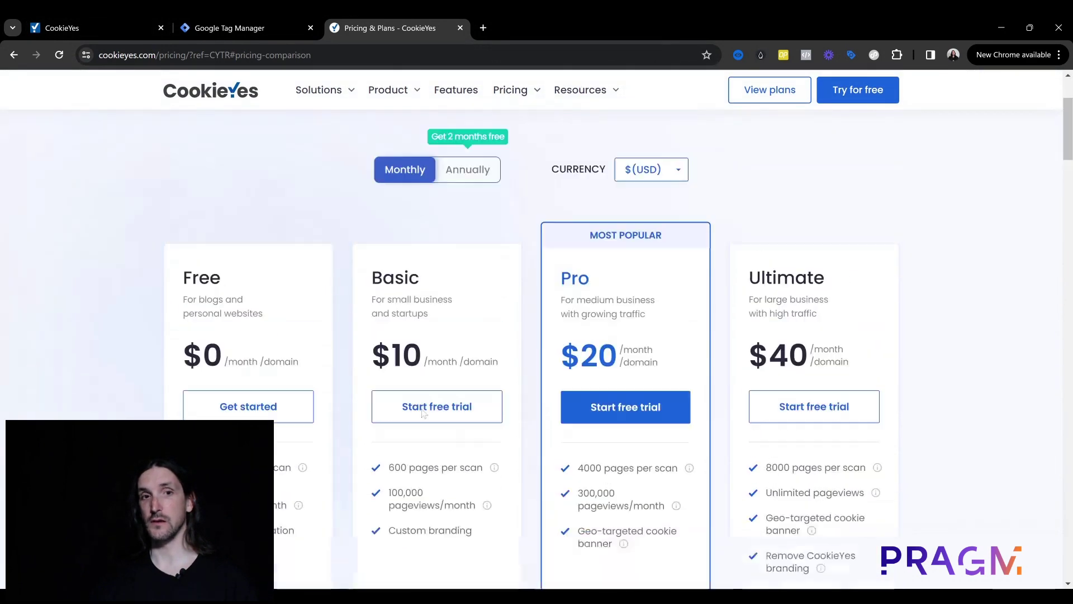
{"action": "left_click", "coordinate": [65, 14]}
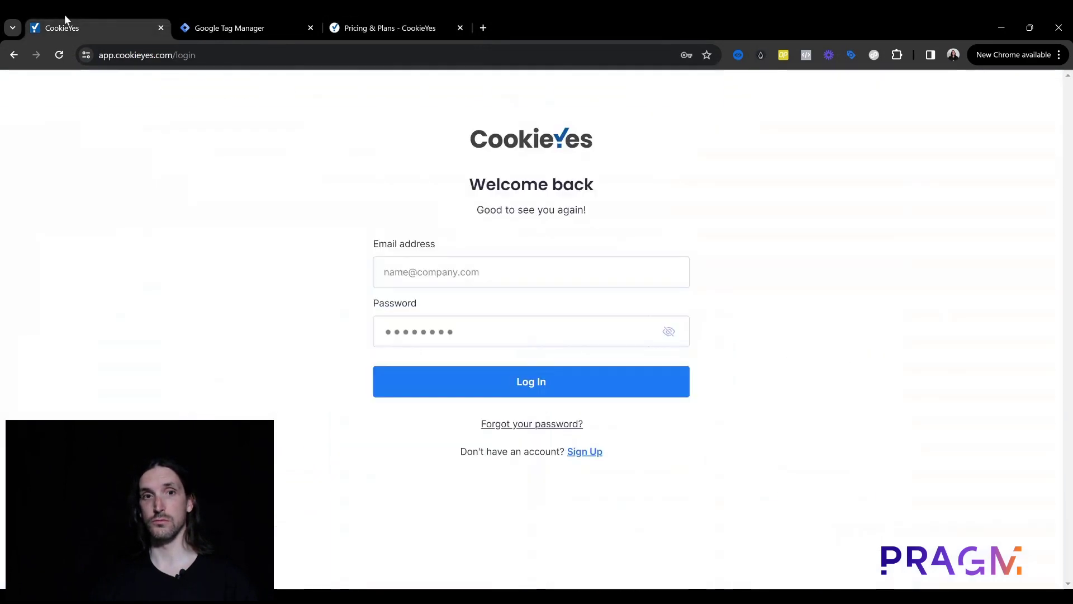
Step: Start the free CookieYes sign-up from the pricing page, closing the old login tab
{"action": "left_click", "coordinate": [427, 16]}
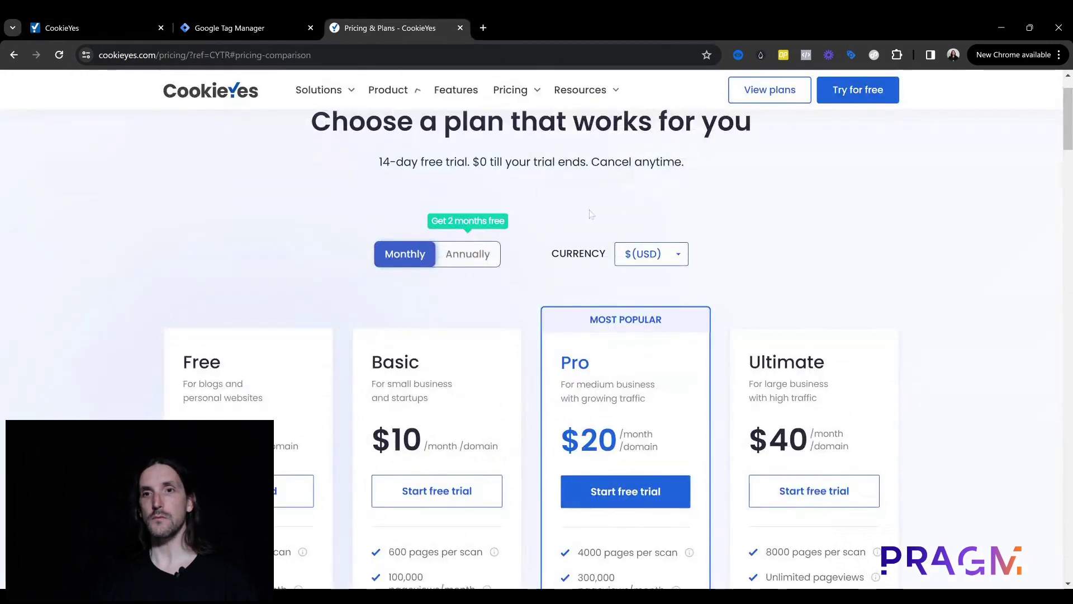
{"action": "scroll", "coordinate": [661, 209], "scroll_direction": "up", "scroll_amount": 1}
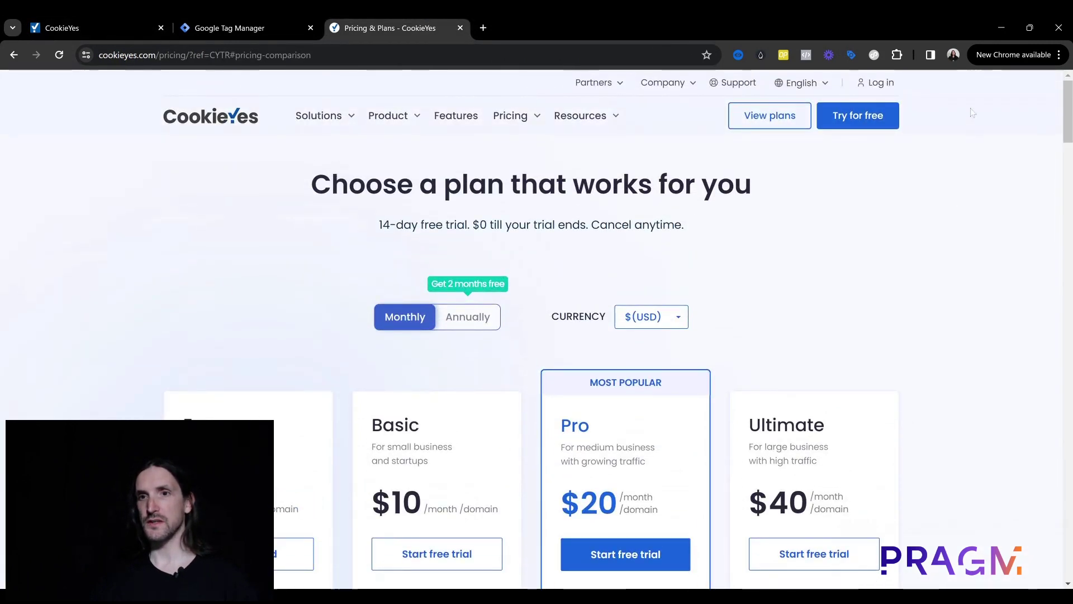
{"action": "left_click", "coordinate": [894, 112]}
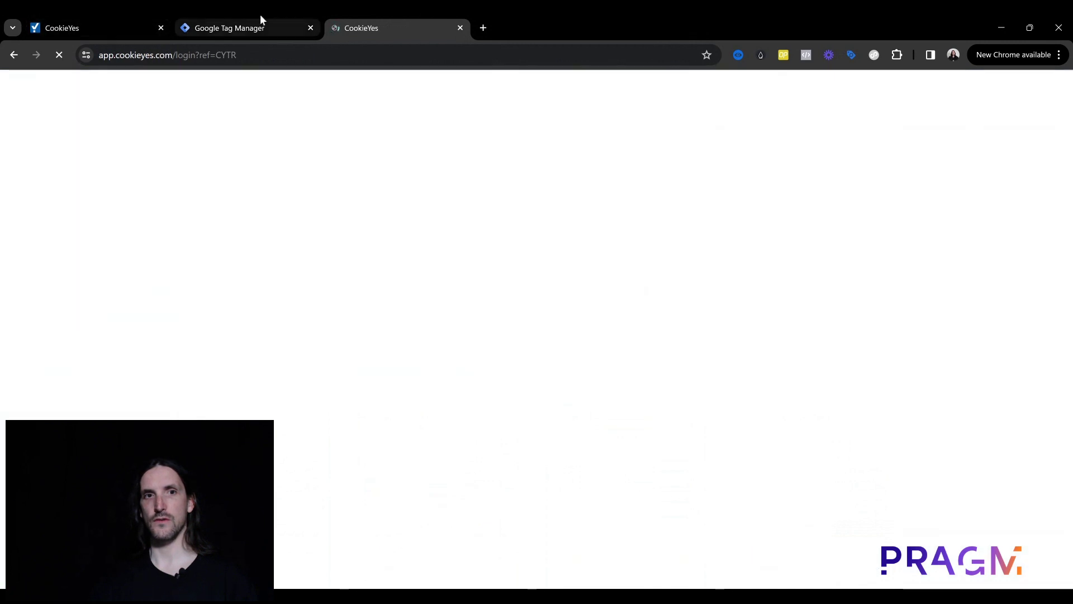
{"action": "left_click", "coordinate": [161, 27]}
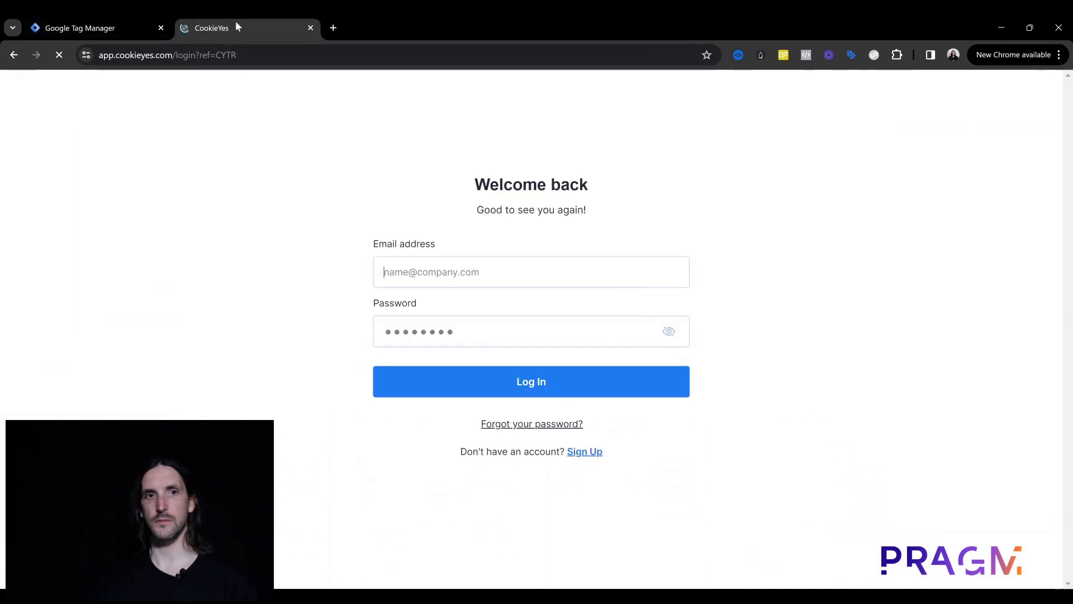
{"action": "left_click_drag", "start_coordinate": [236, 21], "coordinate": [128, 23]}
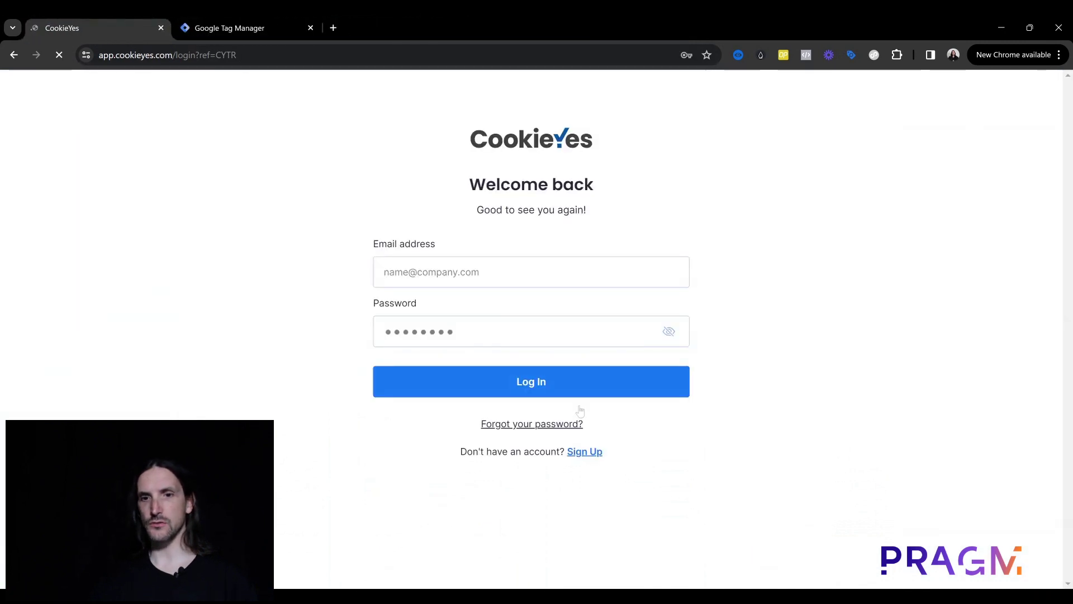
Step: Enter the account e-mail, suggested password and website remedes.ca, accept the terms and sign up
{"action": "left_click", "coordinate": [581, 453]}
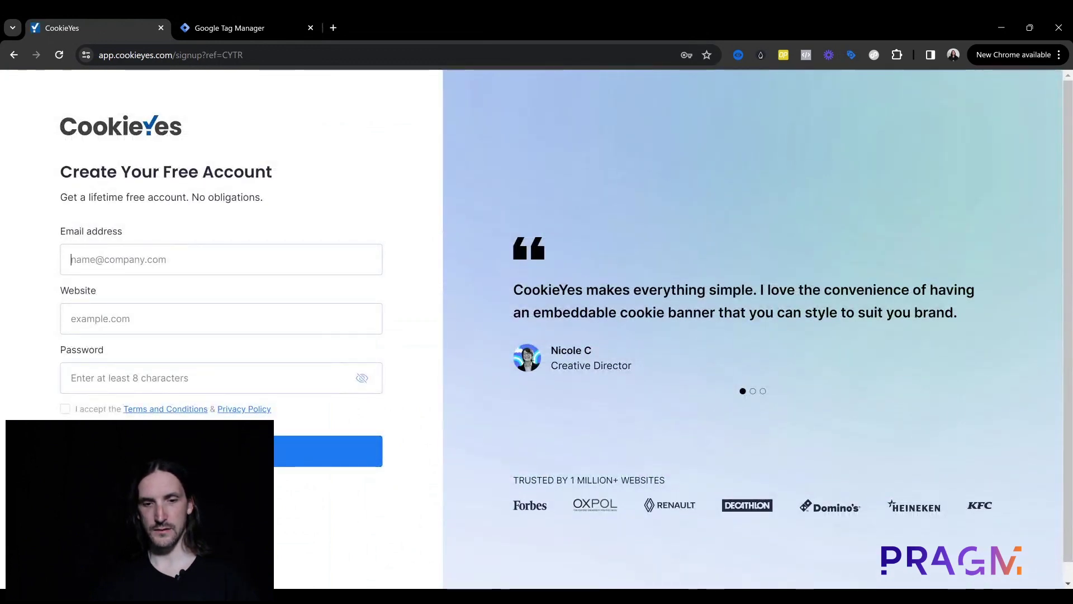
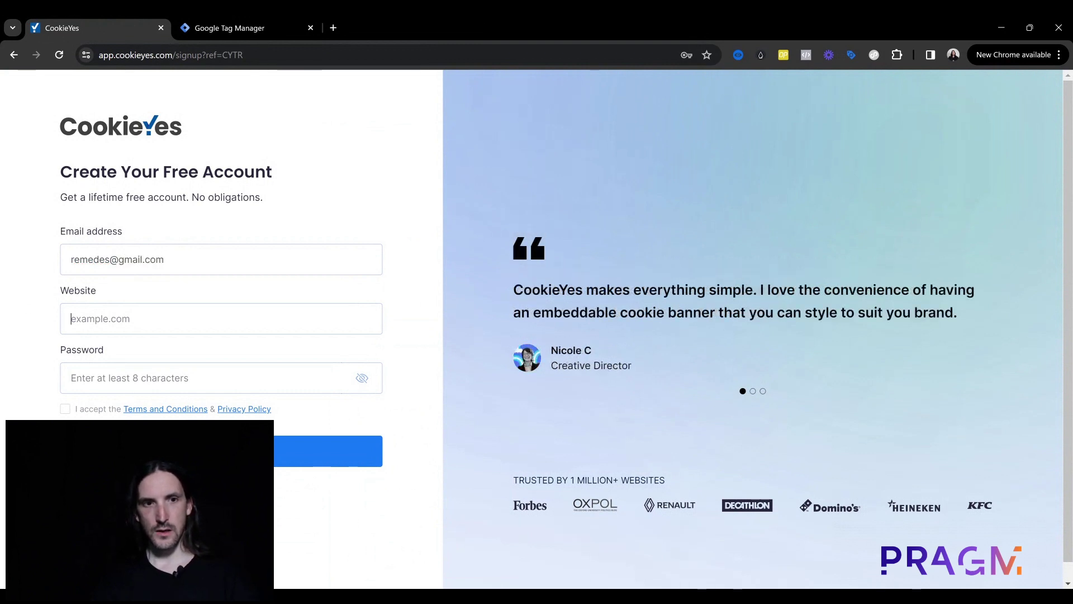
{"action": "type", "text": "reme"}
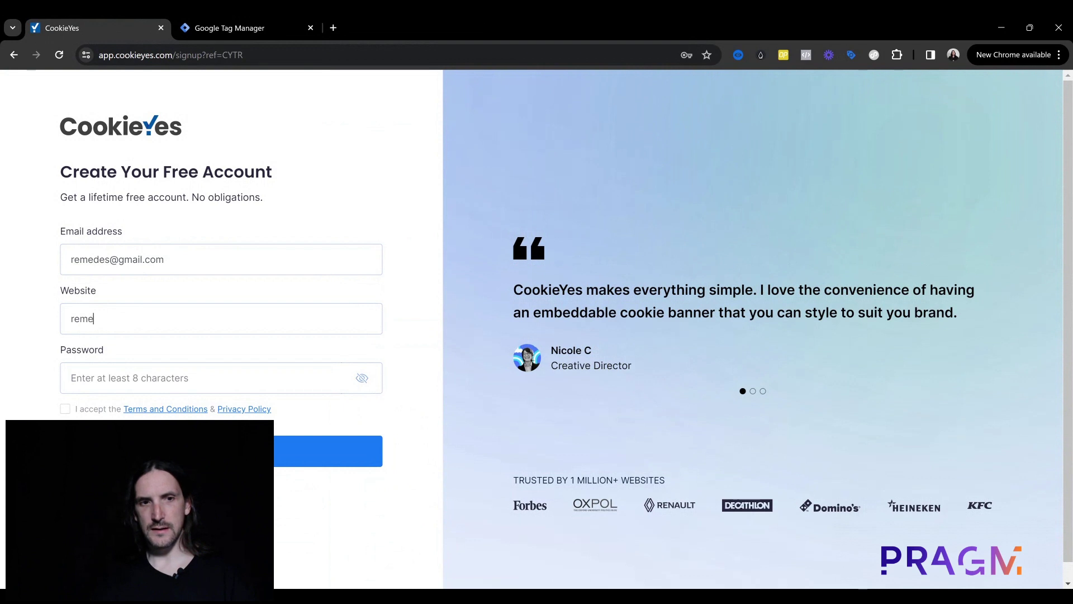
{"action": "type", "text": "des.ca"}
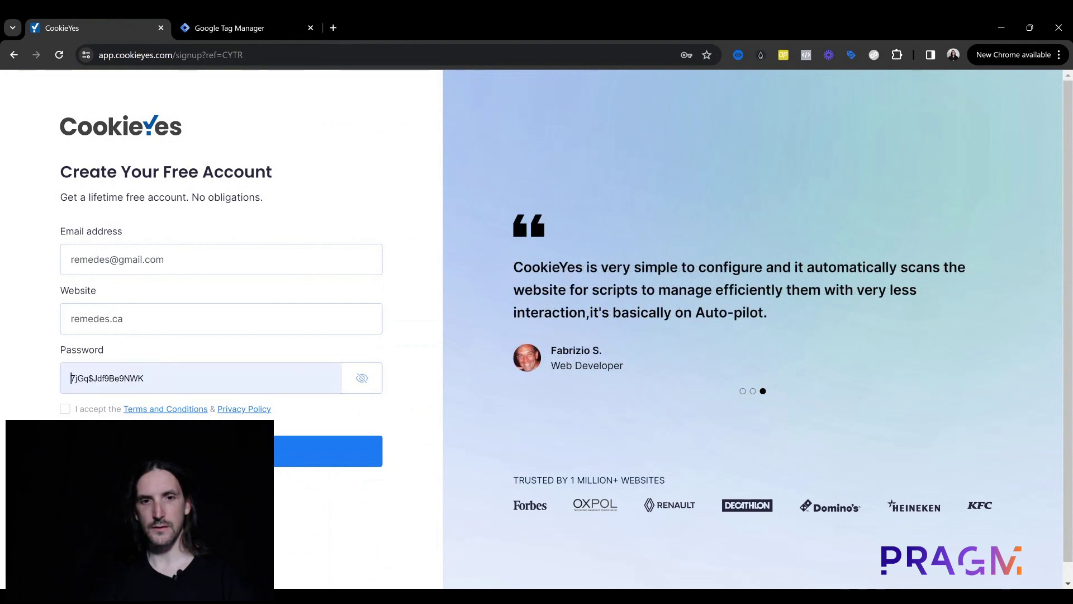
{"action": "key", "text": "Tab"}
{"action": "left_click", "coordinate": [408, 345]}
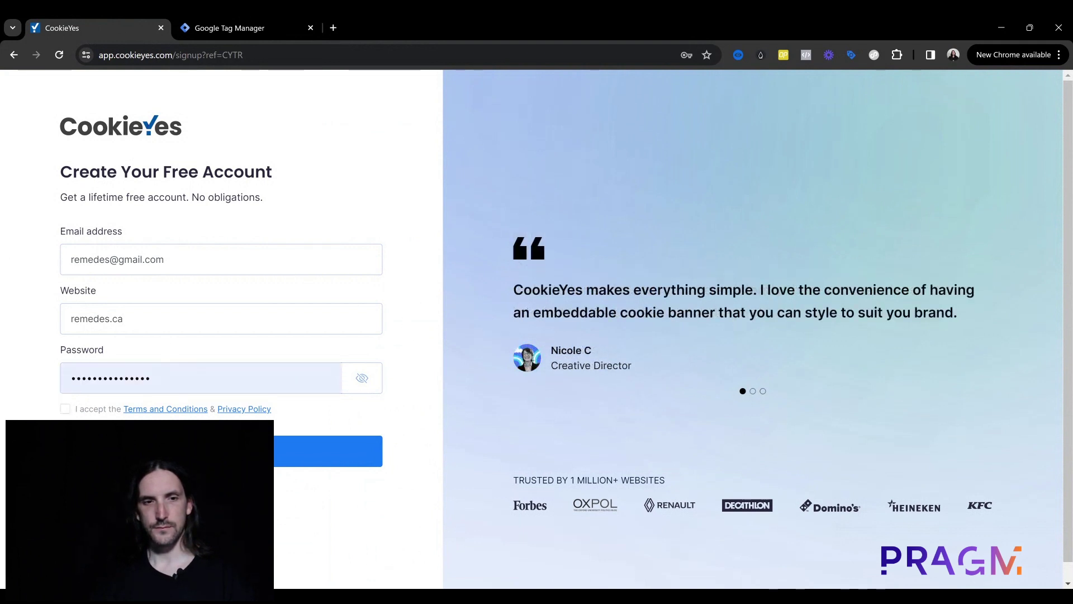
{"action": "left_click", "coordinate": [262, 452]}
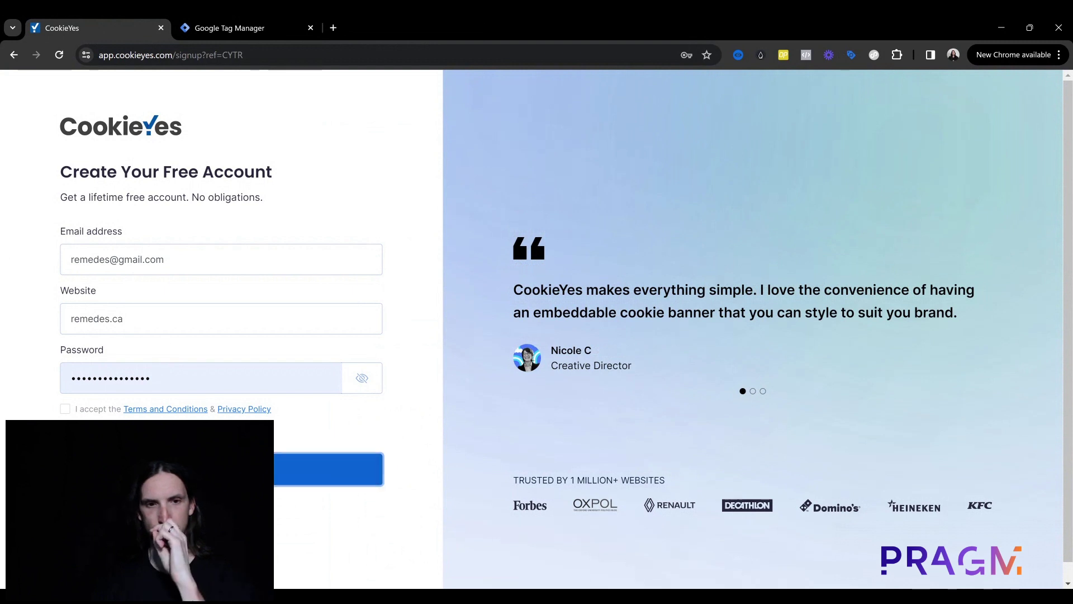
{"action": "left_click", "coordinate": [66, 410]}
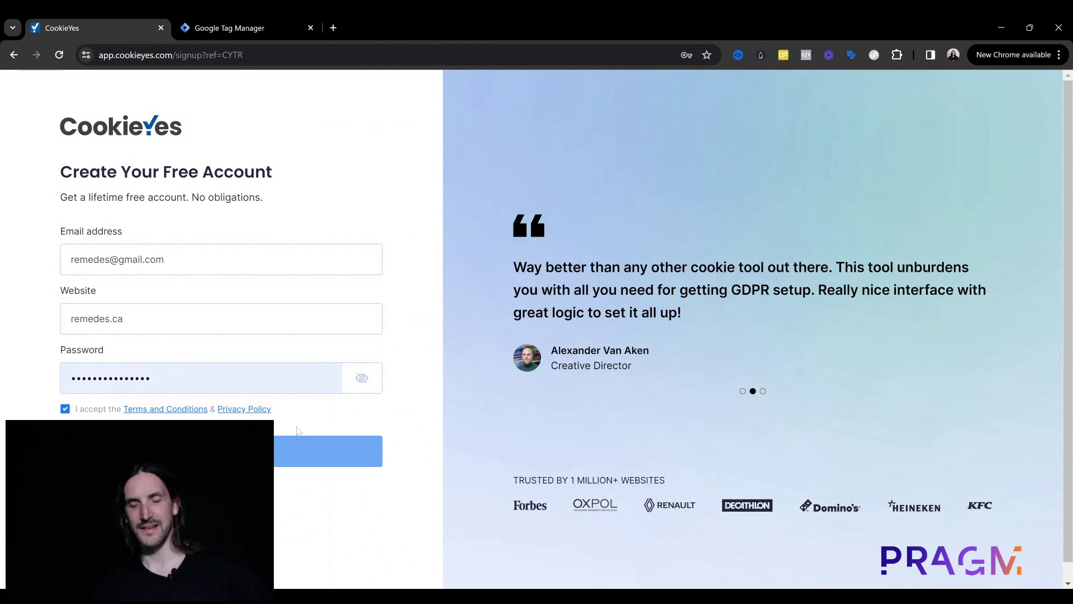
{"action": "left_click", "coordinate": [302, 450]}
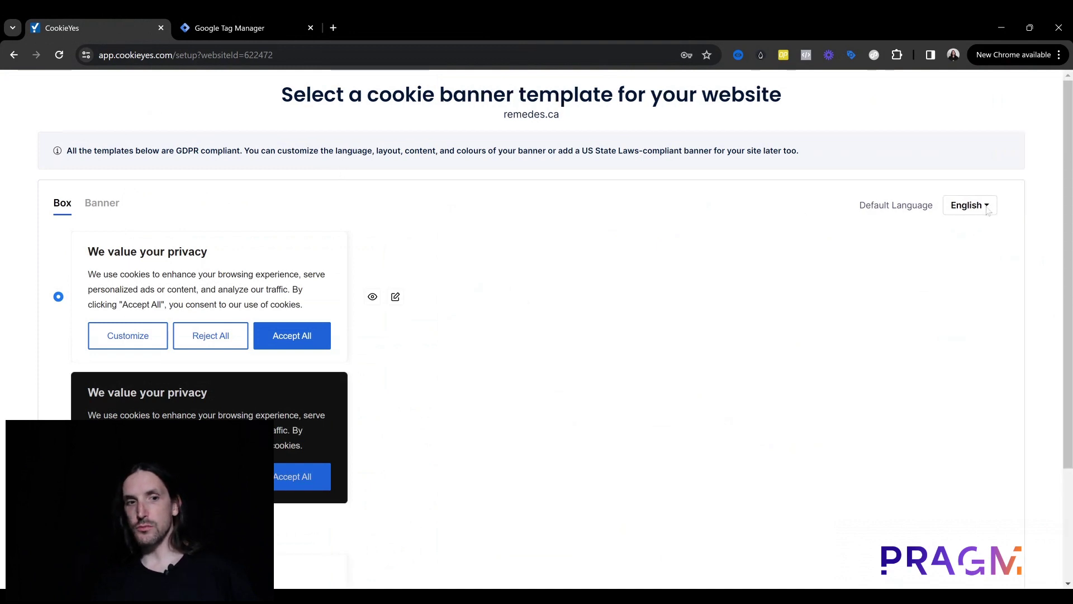
Step: Set the banner's default language to French and continue to the installation step
{"action": "scroll", "coordinate": [211, 334], "scroll_direction": "down", "scroll_amount": 2}
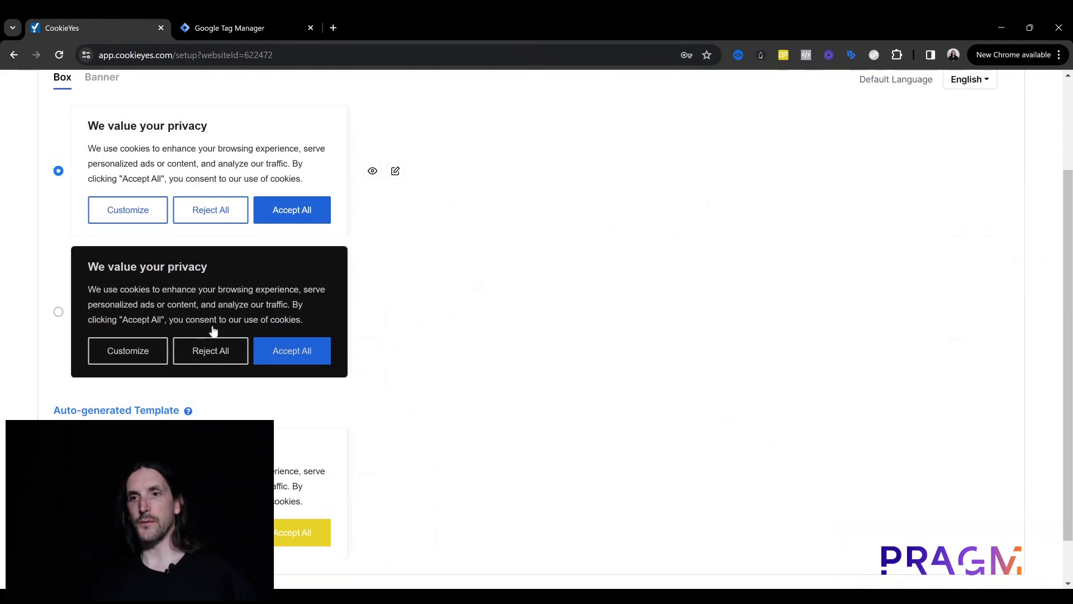
{"action": "scroll", "coordinate": [213, 331], "scroll_direction": "up", "scroll_amount": 2}
{"action": "left_click", "coordinate": [969, 205]}
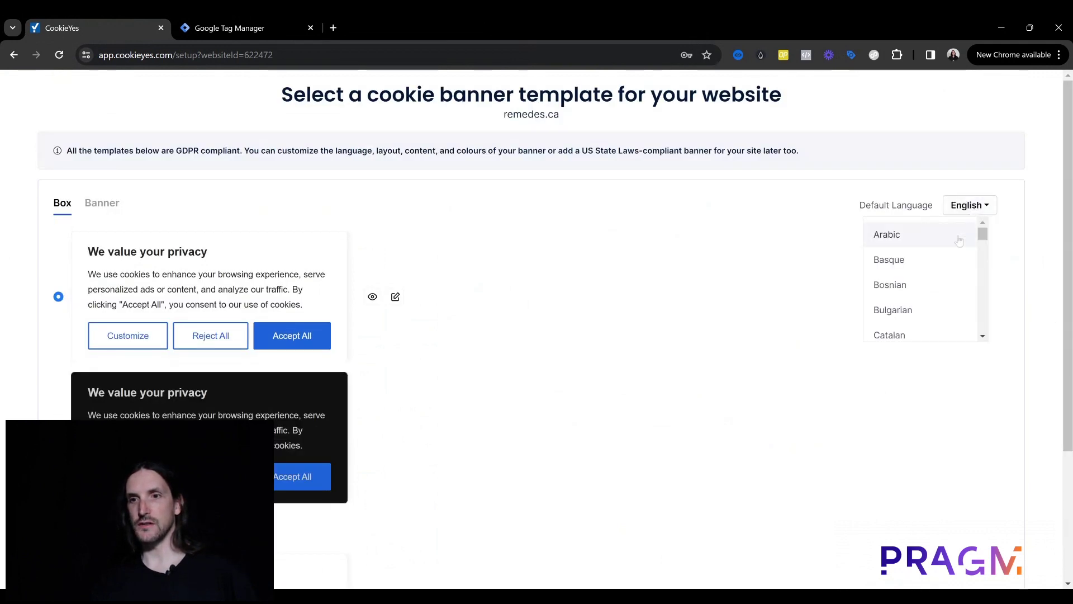
{"action": "scroll", "coordinate": [944, 251], "scroll_direction": "down", "scroll_amount": 5}
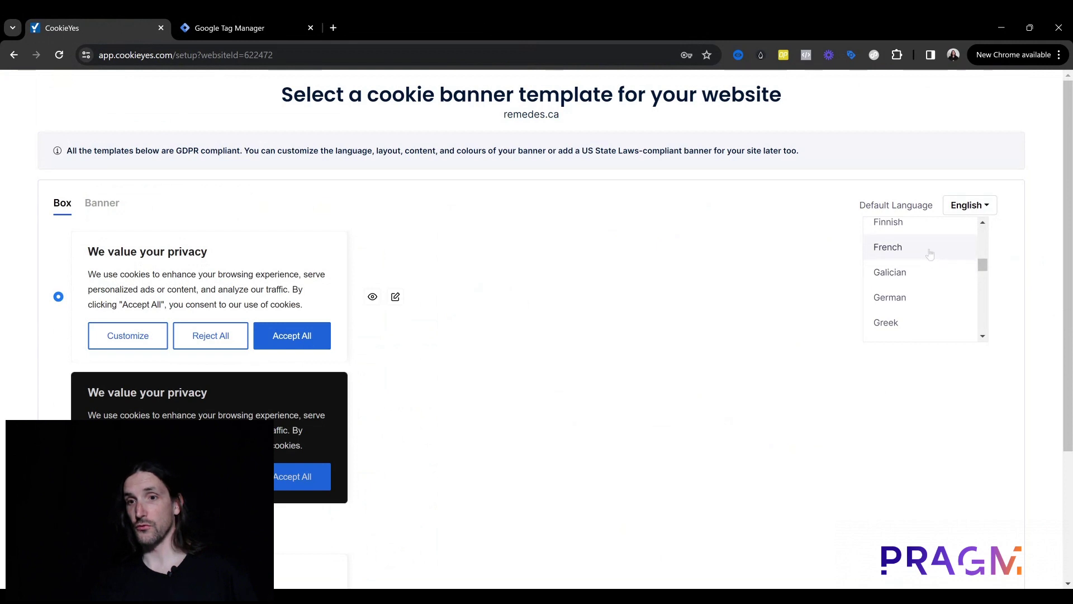
{"action": "left_click", "coordinate": [916, 248]}
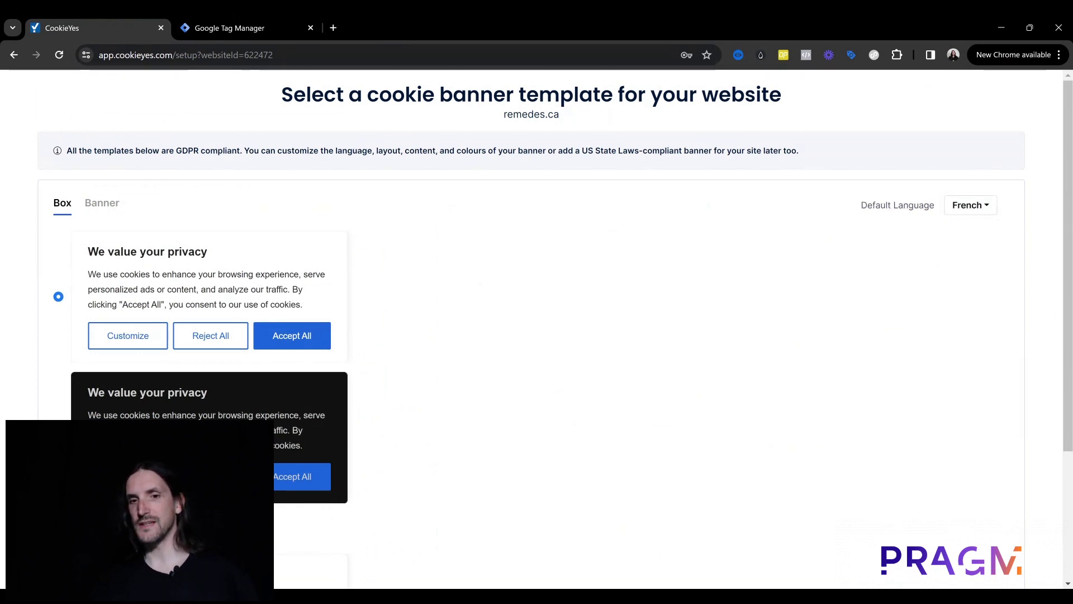
{"action": "scroll", "coordinate": [495, 314], "scroll_direction": "down", "scroll_amount": 2}
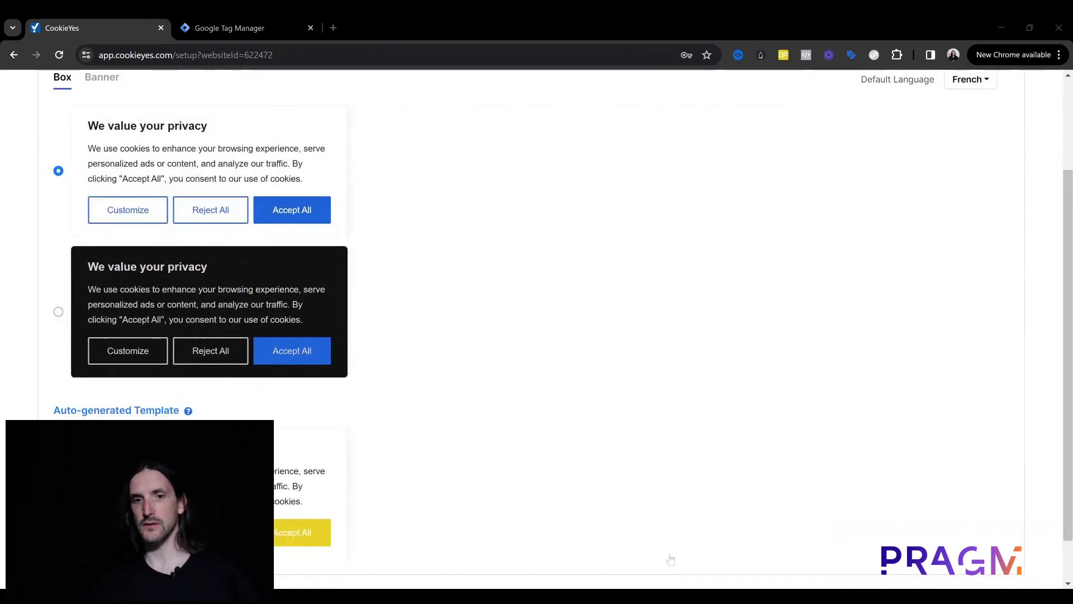
{"action": "scroll", "coordinate": [595, 412], "scroll_direction": "down", "scroll_amount": 1}
{"action": "scroll", "coordinate": [598, 412], "scroll_direction": "up", "scroll_amount": 3}
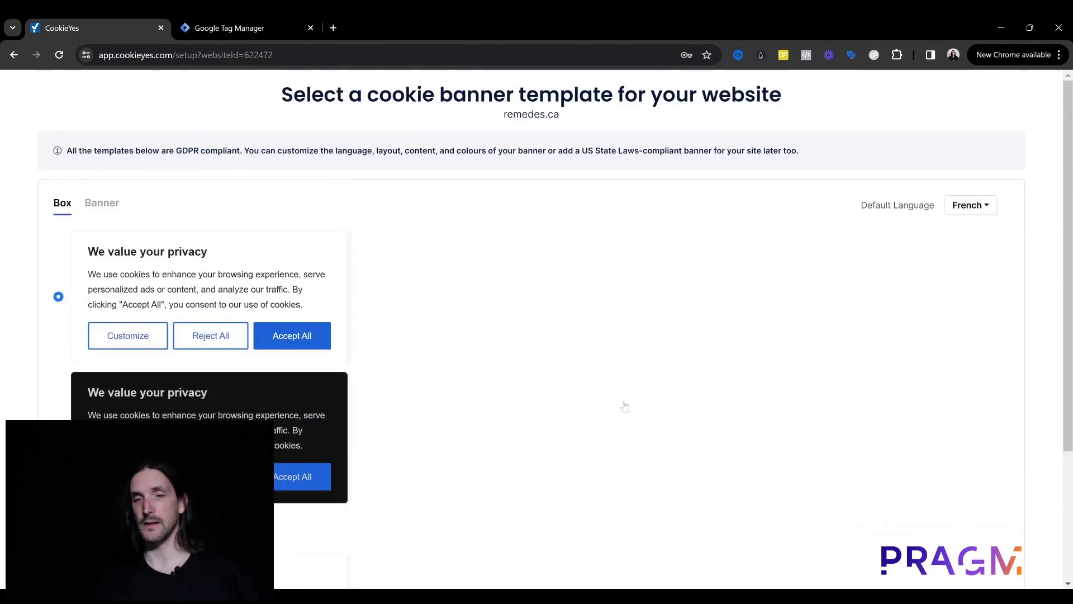
{"action": "scroll", "coordinate": [625, 404], "scroll_direction": "down", "scroll_amount": 3}
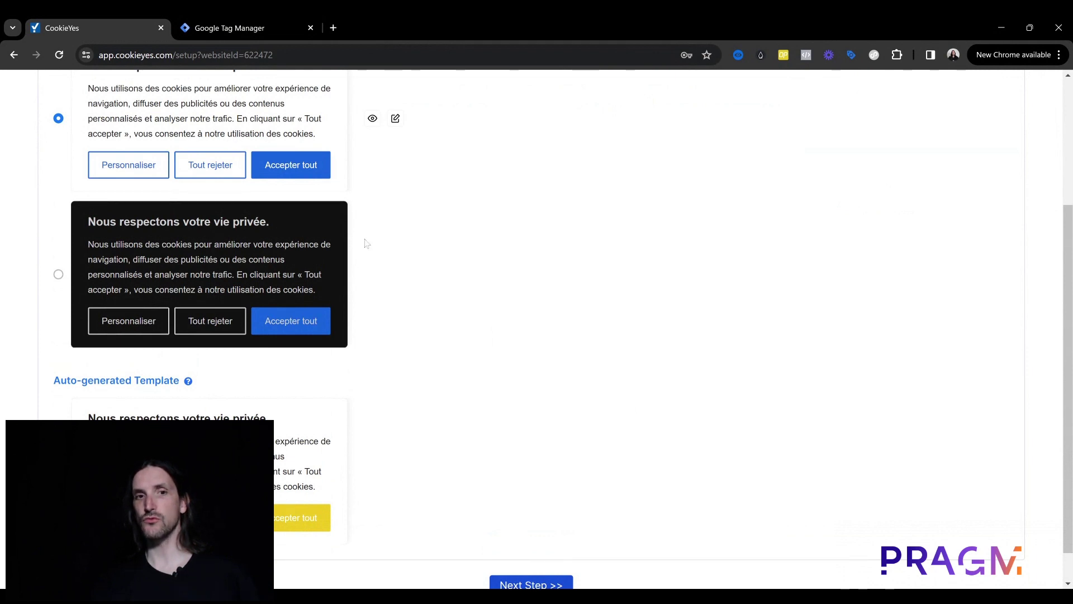
{"action": "scroll", "coordinate": [505, 359], "scroll_direction": "down", "scroll_amount": 1}
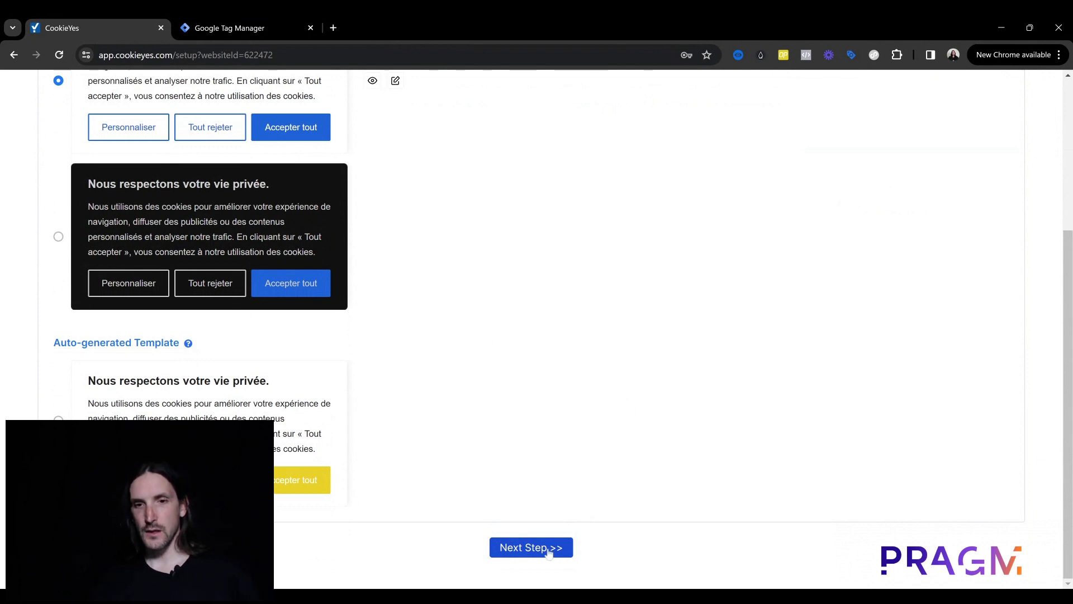
{"action": "left_click", "coordinate": [548, 551]}
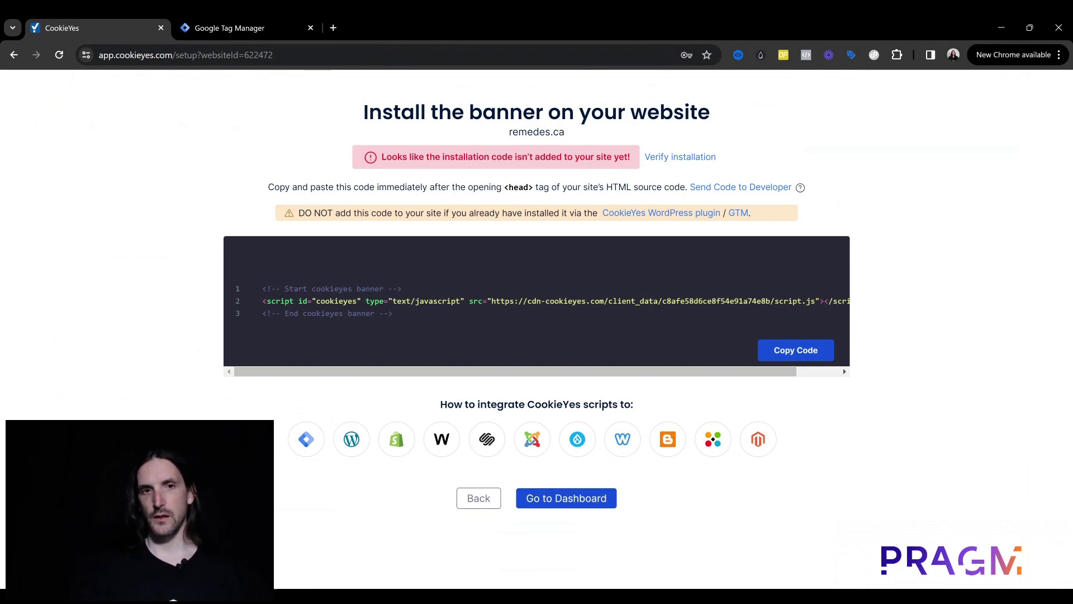
Step: Switch to the Google Tag Manager tab showing the remedes.ca container
{"action": "left_click", "coordinate": [253, 27]}
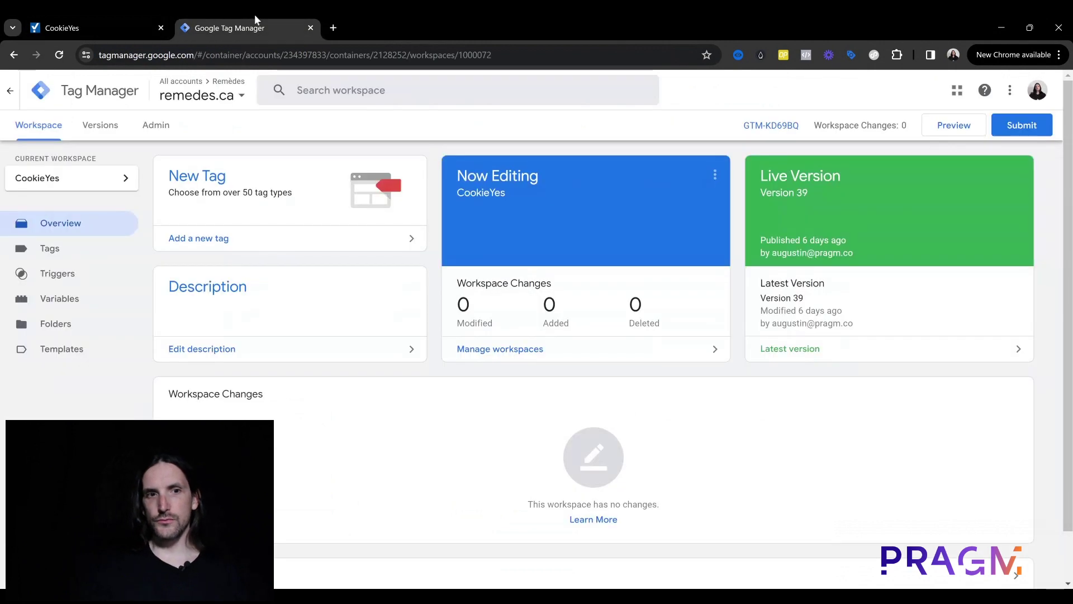
Step: From the Tags list, switch the current workspace from CookieYes to TEST
{"action": "left_click", "coordinate": [75, 255]}
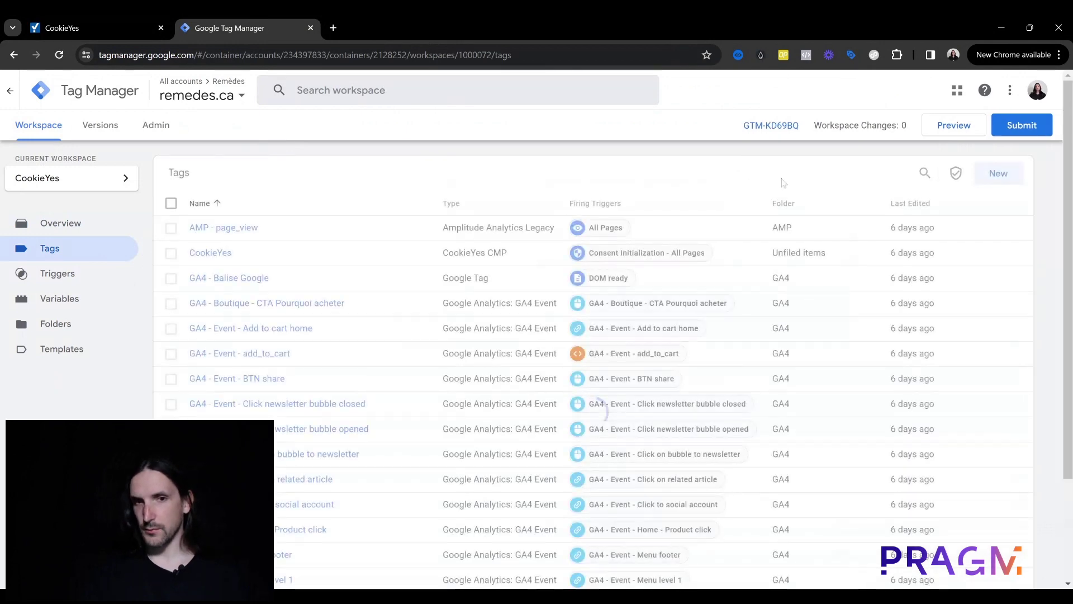
{"action": "left_click", "coordinate": [68, 178]}
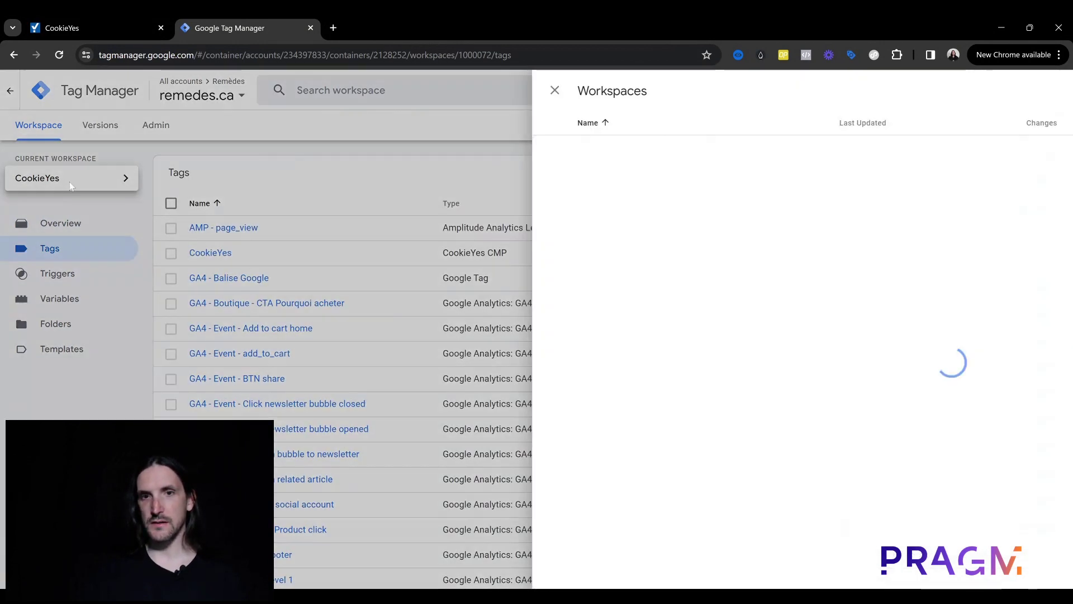
{"action": "left_click", "coordinate": [307, 234]}
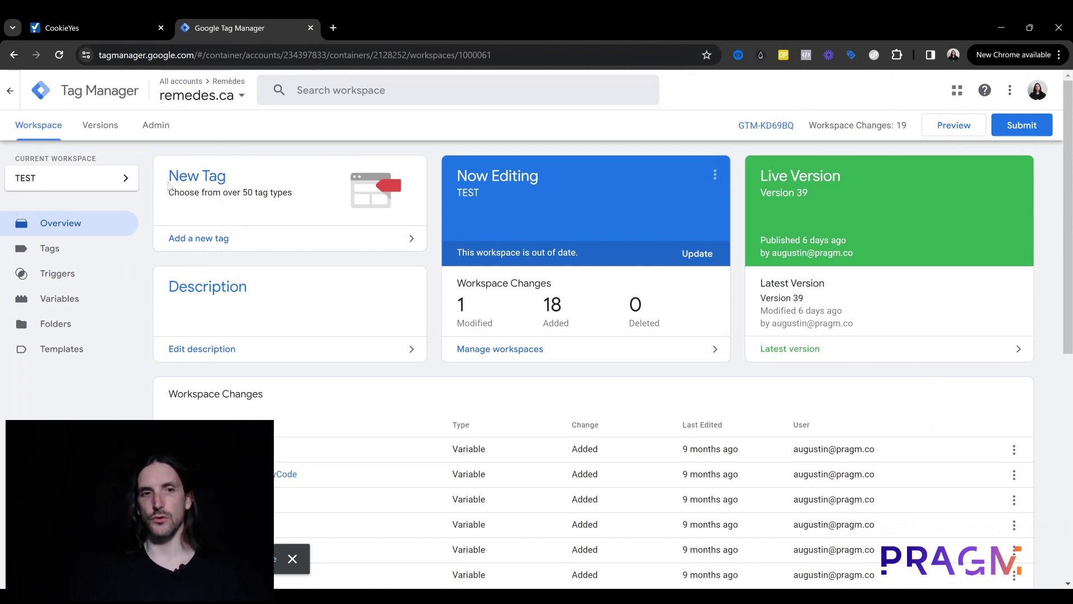
Step: Return to the CookieYes page and highlight the three-line installation script
{"action": "left_click", "coordinate": [114, 19]}
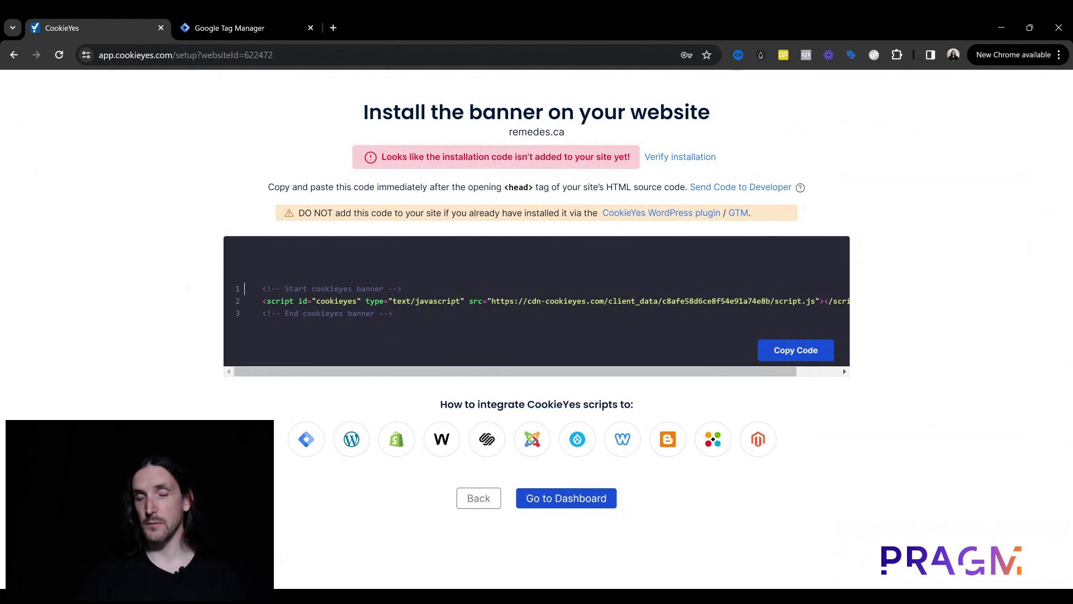
{"action": "left_click_drag", "start_coordinate": [393, 313], "coordinate": [238, 292]}
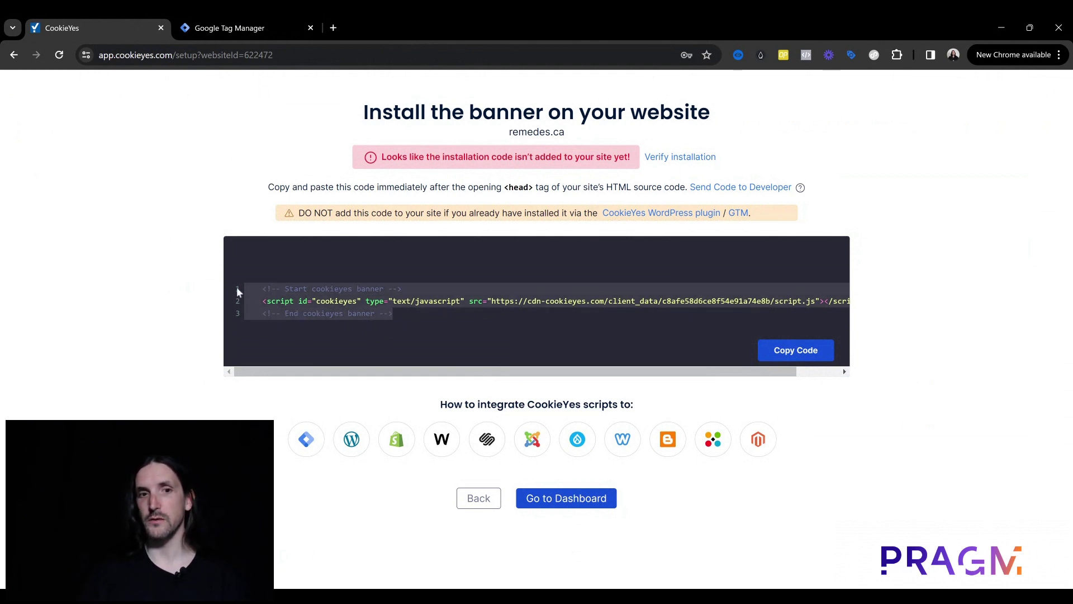
{"action": "left_click", "coordinate": [259, 288]}
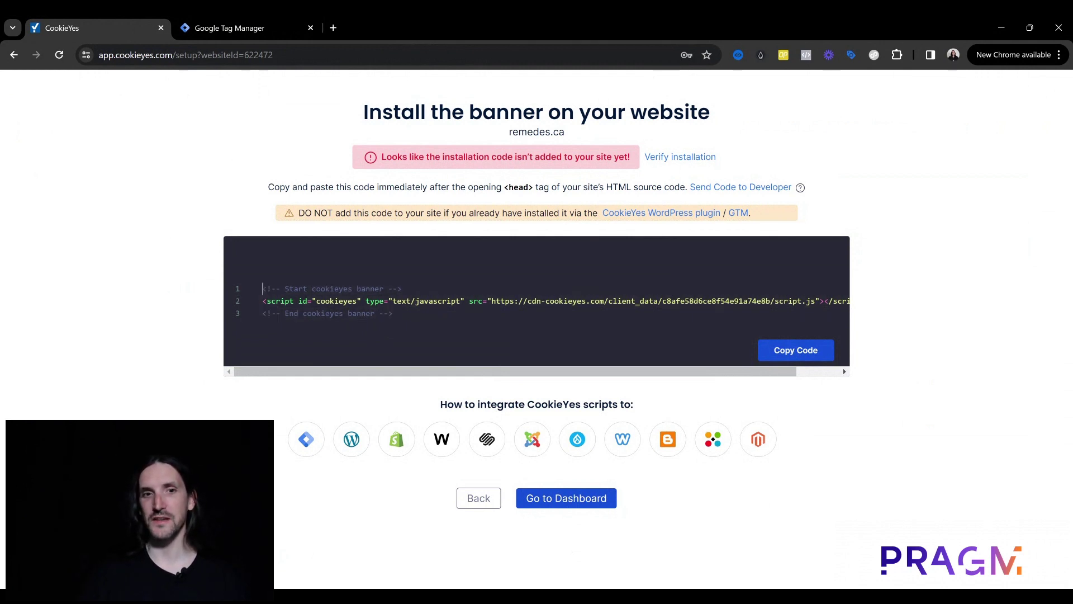
Step: Create a new tag in the TEST workspace and name it CookieYes
{"action": "left_click", "coordinate": [271, 23]}
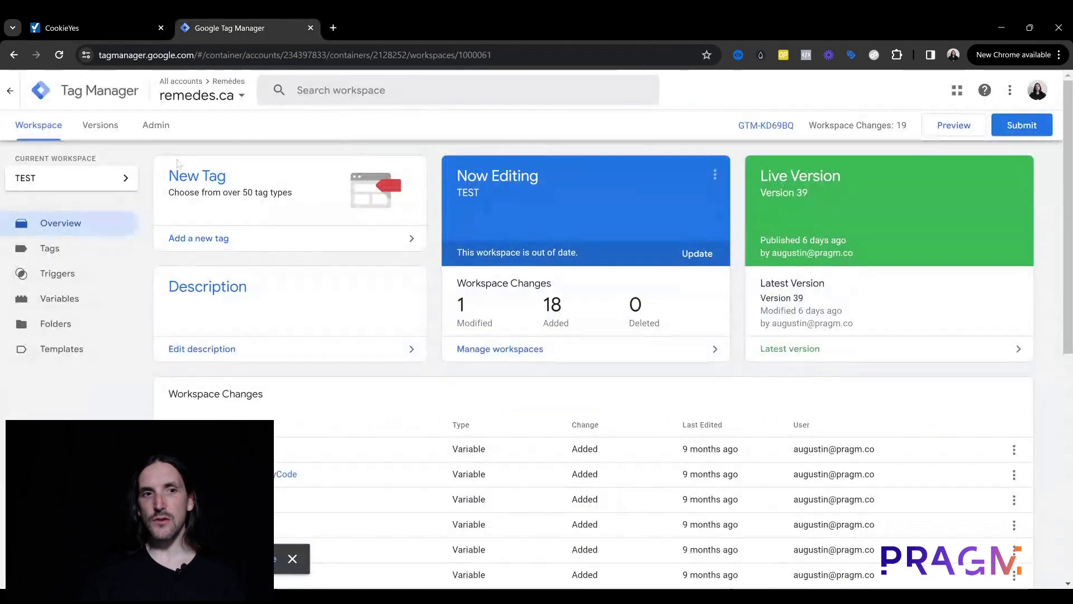
{"action": "left_click", "coordinate": [46, 250]}
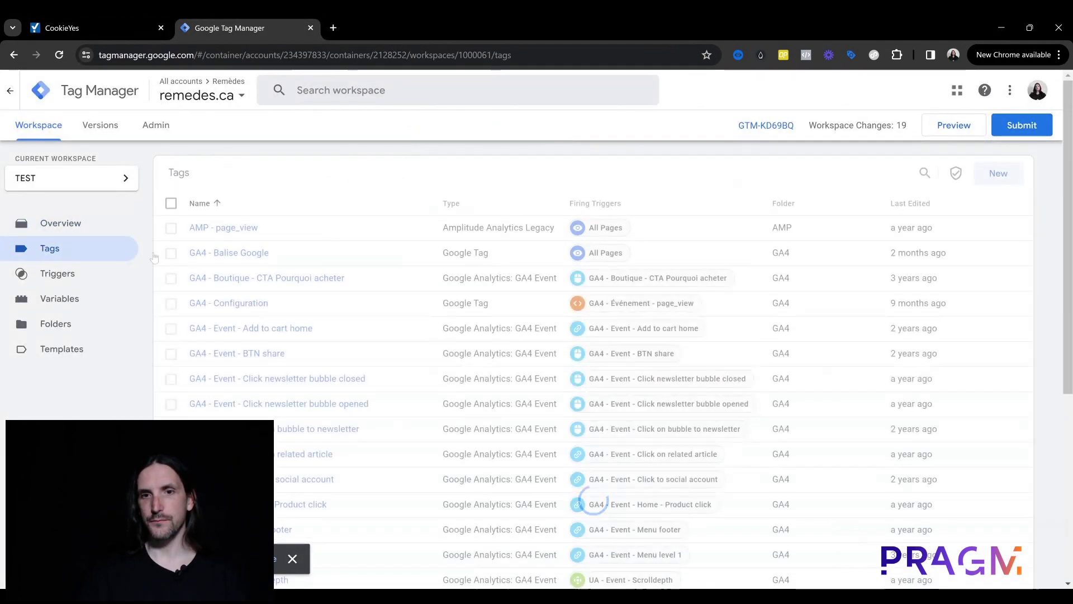
{"action": "left_click", "coordinate": [998, 175]}
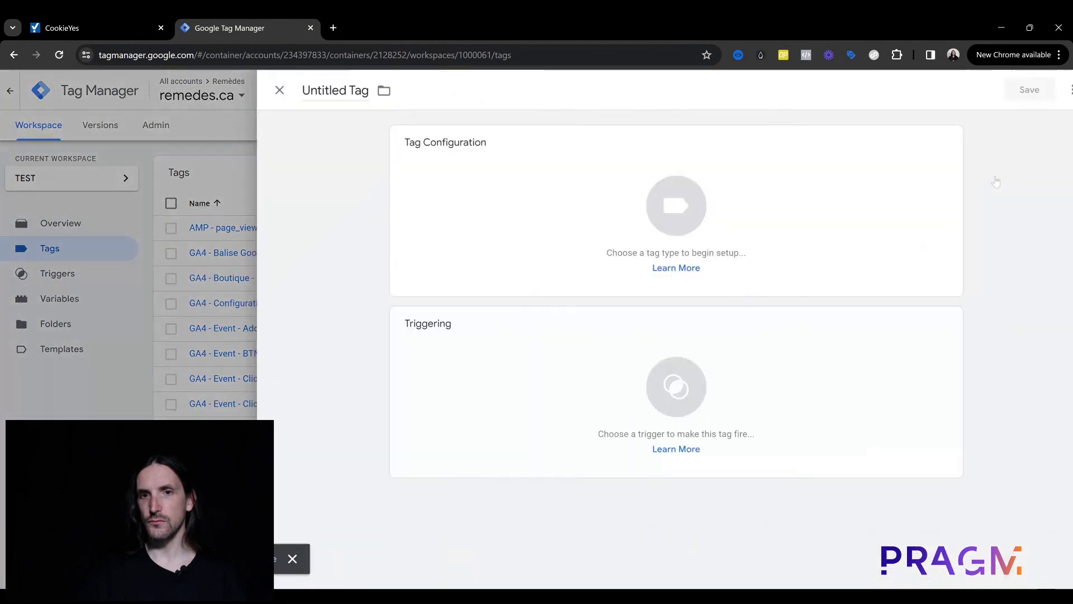
{"action": "left_click", "coordinate": [313, 91]}
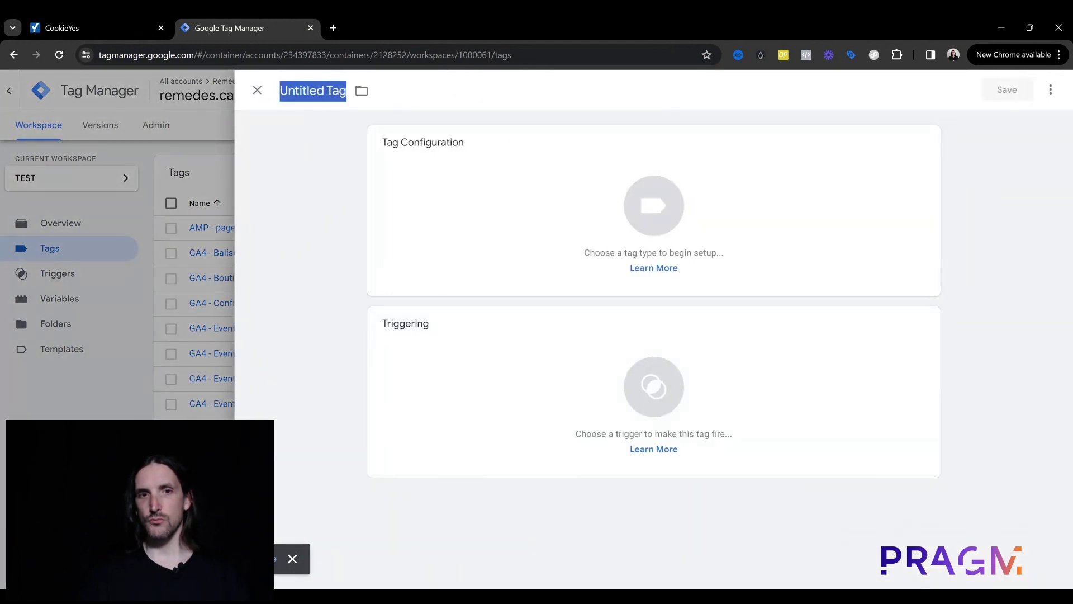
{"action": "type", "text": "Cookie"}
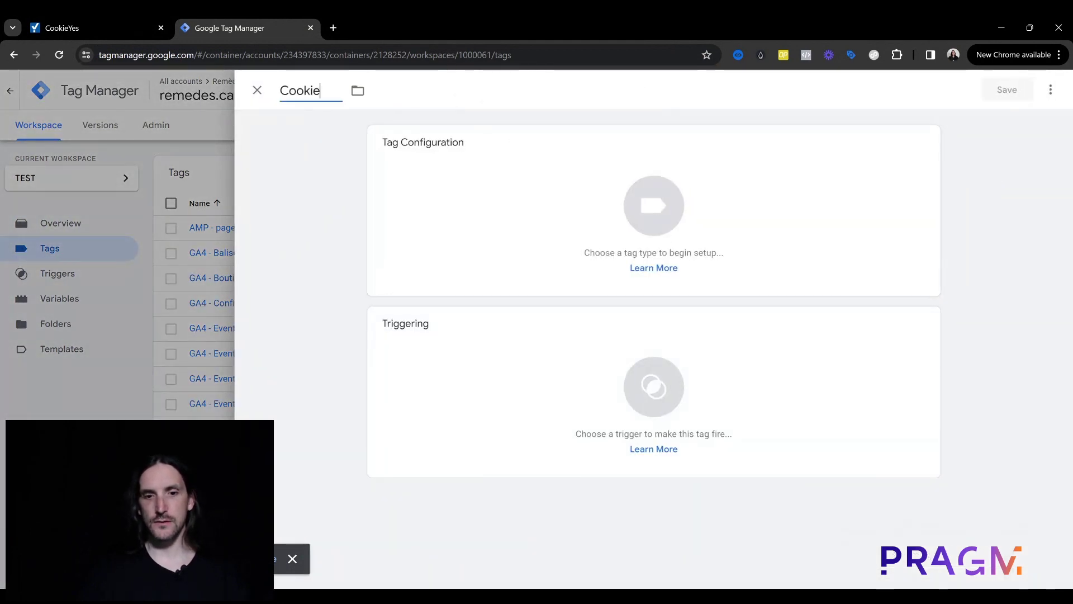
{"action": "type", "text": "Yes"}
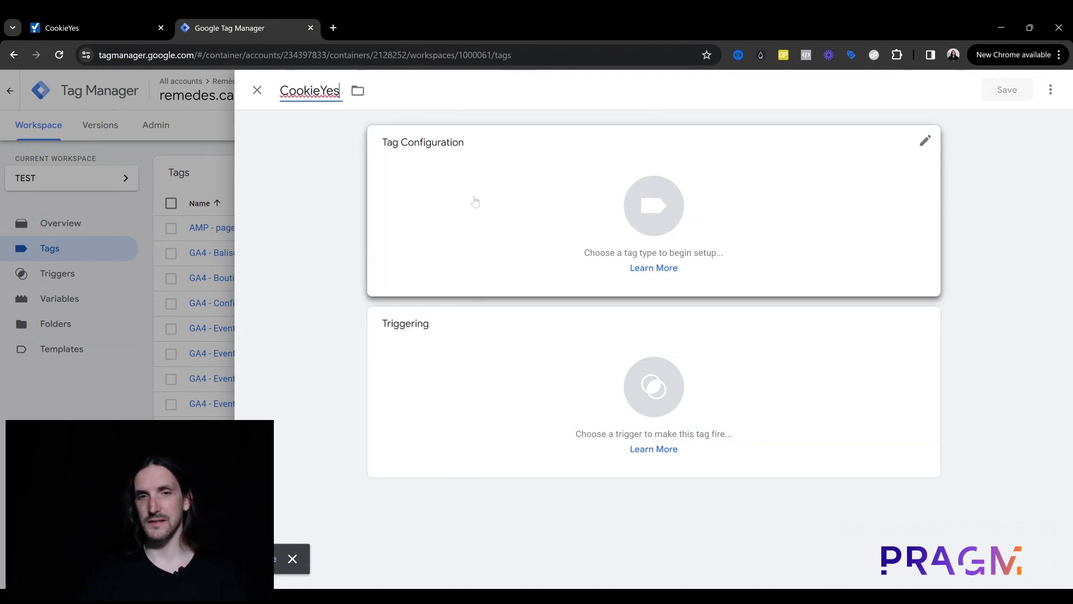
Step: Choose the tag's type by browsing the Community Template Gallery
{"action": "left_click", "coordinate": [510, 194]}
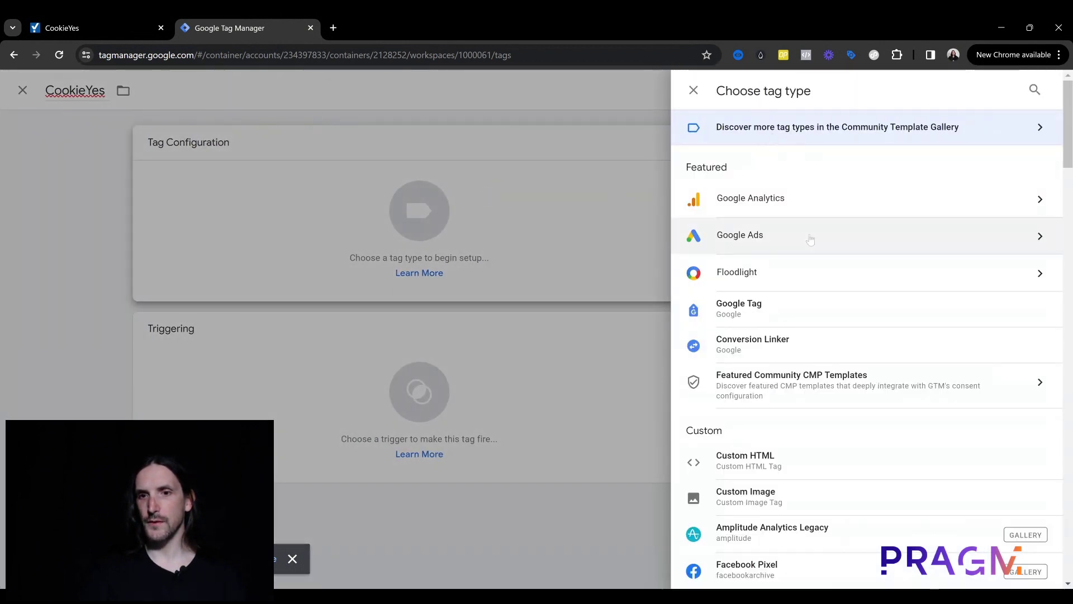
{"action": "scroll", "coordinate": [811, 237], "scroll_direction": "down", "scroll_amount": 1}
{"action": "scroll", "coordinate": [799, 184], "scroll_direction": "up", "scroll_amount": 1}
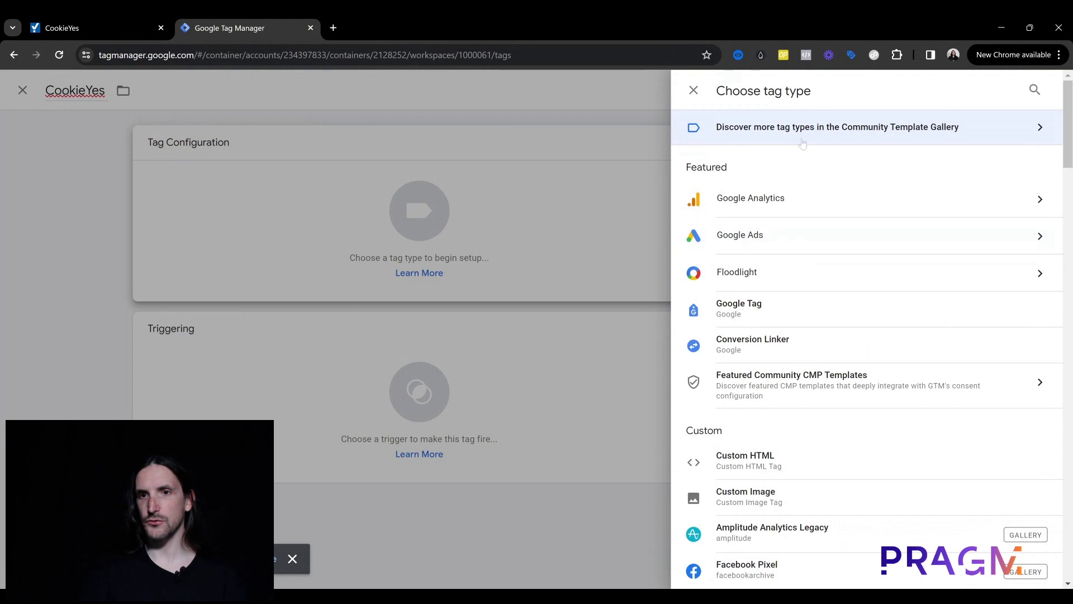
{"action": "left_click", "coordinate": [846, 129]}
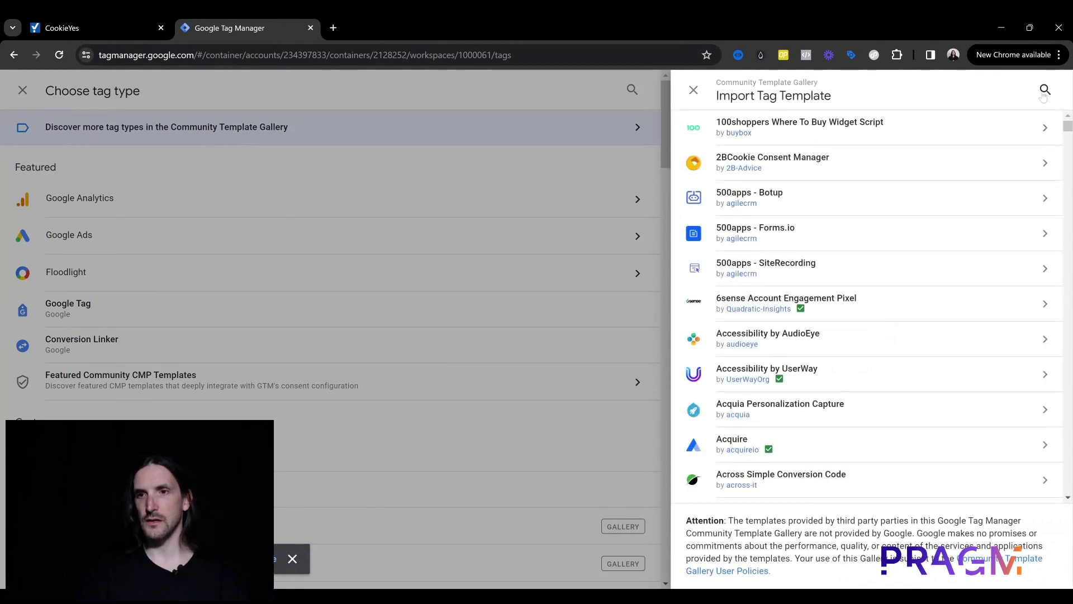
Step: Search the gallery for 'cookieyes' and add the CookieYes CMP template to the workspace
{"action": "left_click", "coordinate": [1044, 91]}
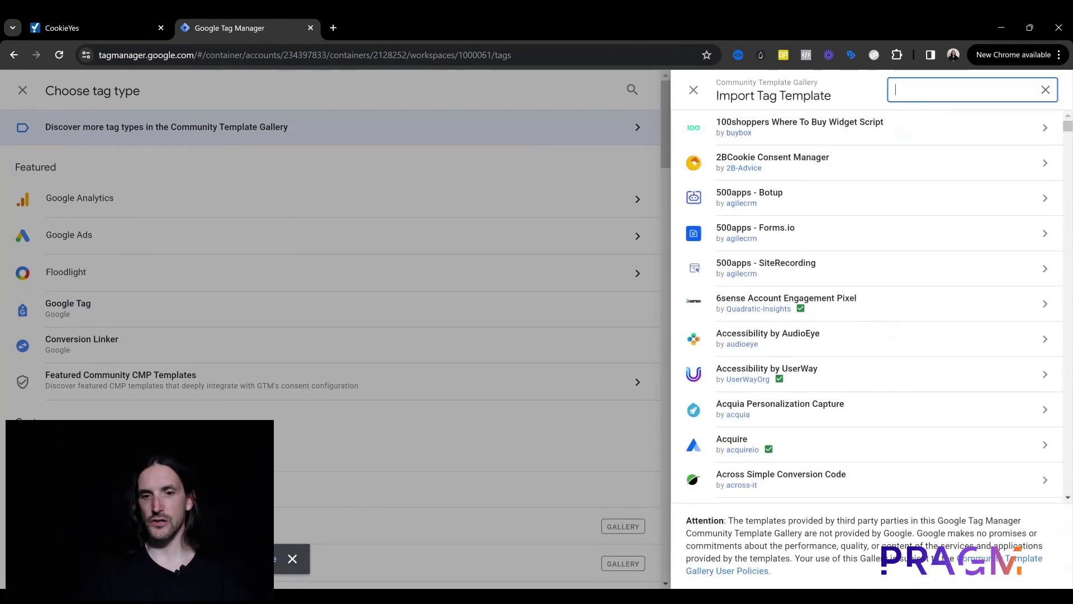
{"action": "type", "text": "cookieyes"}
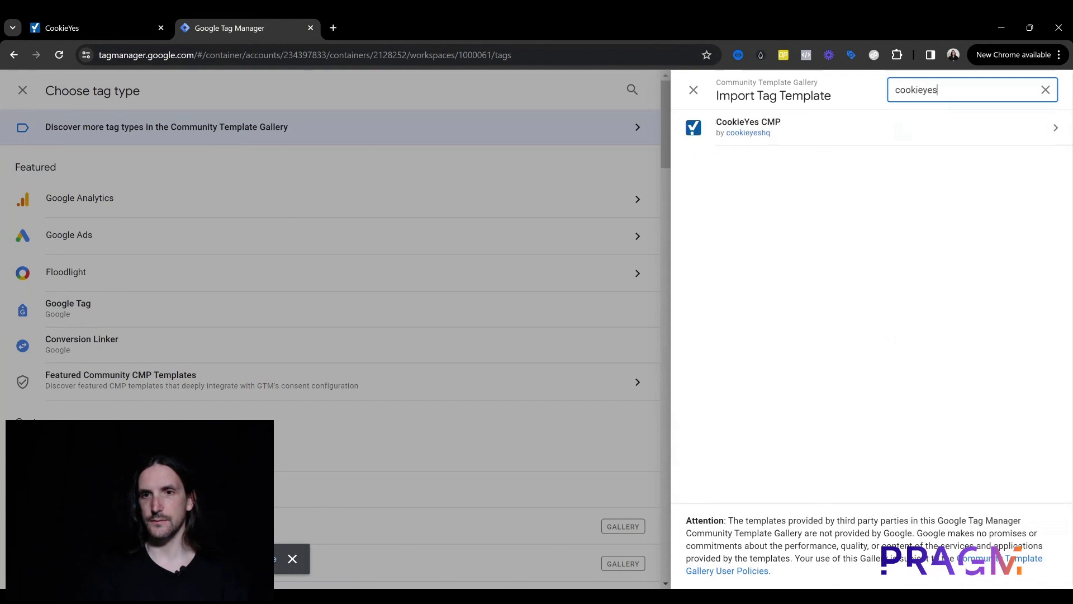
{"action": "left_click", "coordinate": [917, 131]}
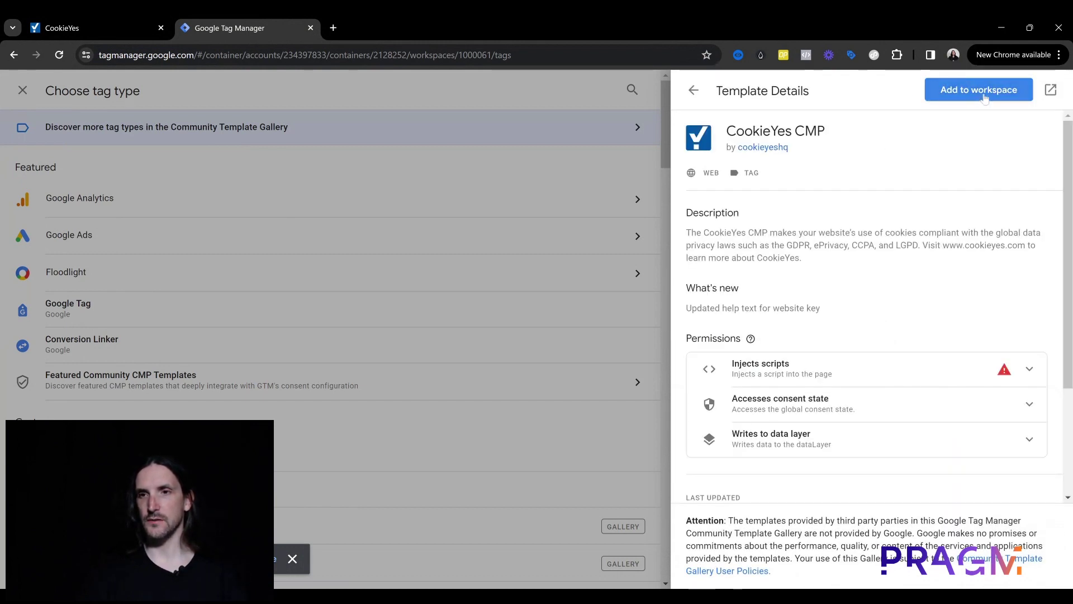
{"action": "left_click", "coordinate": [985, 96]}
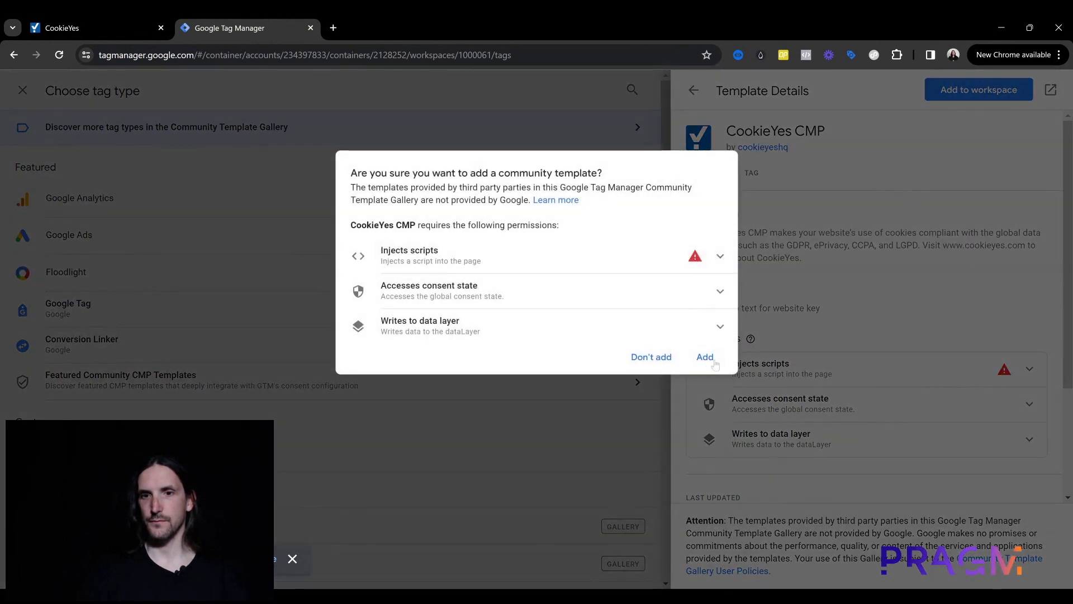
{"action": "mouse_move", "coordinate": [728, 258]}
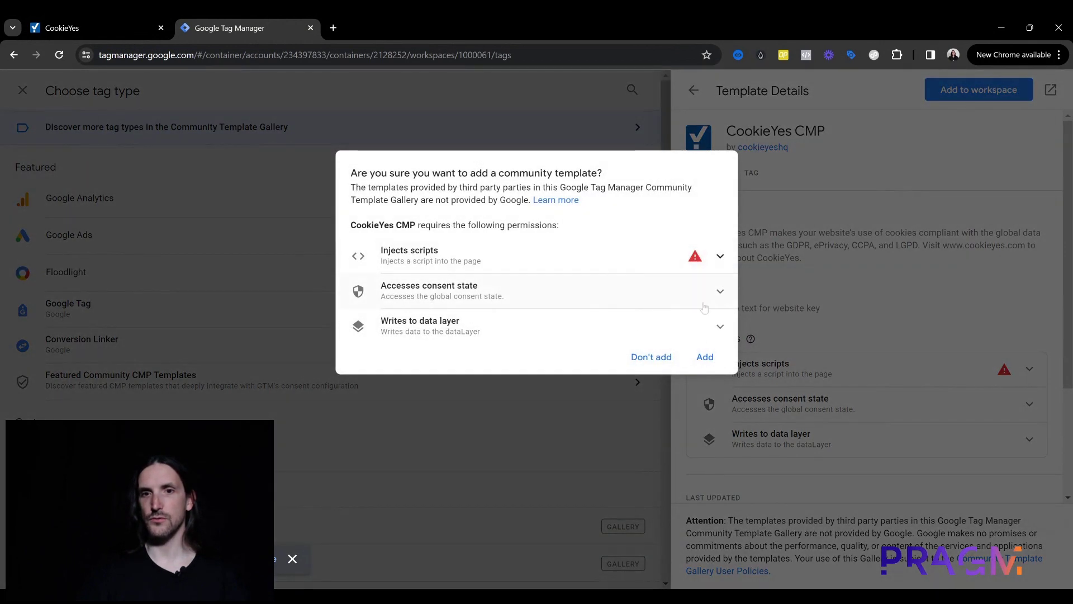
{"action": "left_click", "coordinate": [704, 357]}
{"action": "mouse_move", "coordinate": [750, 338]}
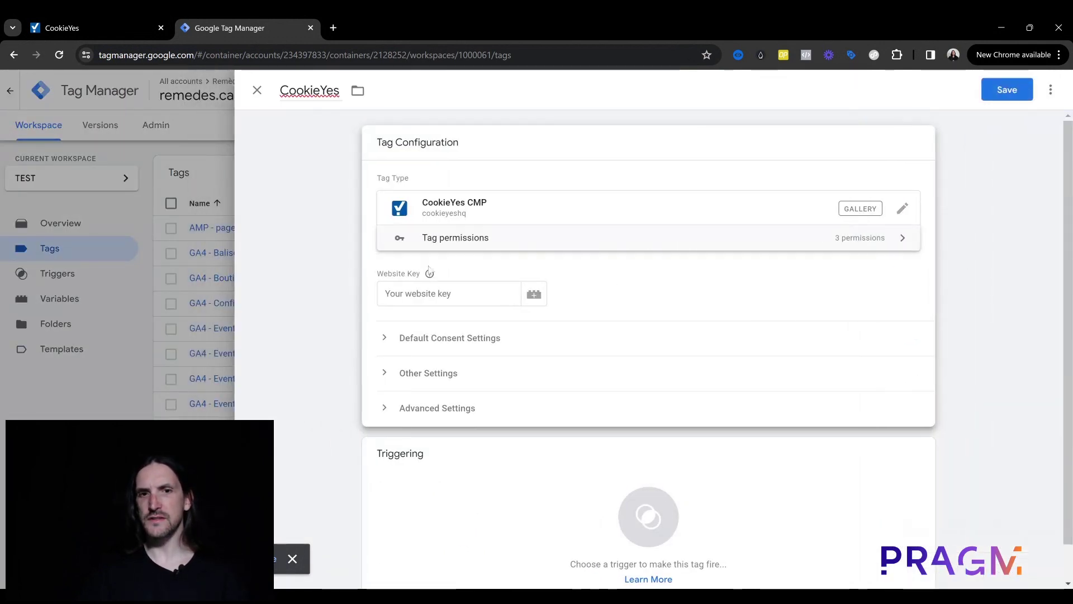
Step: Copy the website key ID from the CookieYes install script and return to the Tag Manager tag
{"action": "mouse_move", "coordinate": [422, 277]}
{"action": "left_click_drag", "start_coordinate": [422, 277], "coordinate": [377, 274]}
{"action": "left_click", "coordinate": [85, 22]}
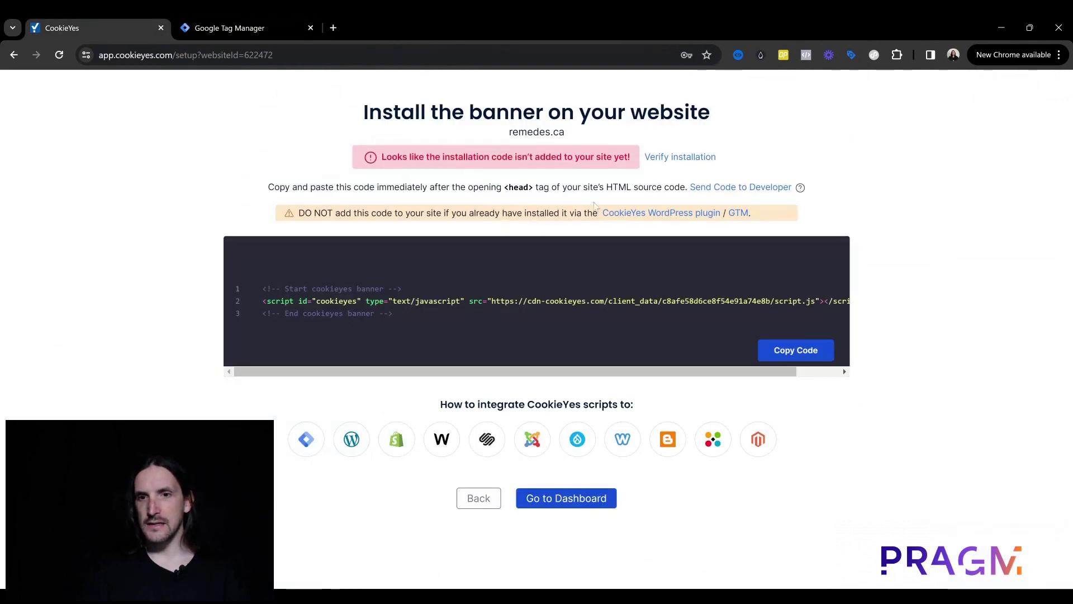
{"action": "left_click_drag", "start_coordinate": [717, 369], "coordinate": [843, 368]}
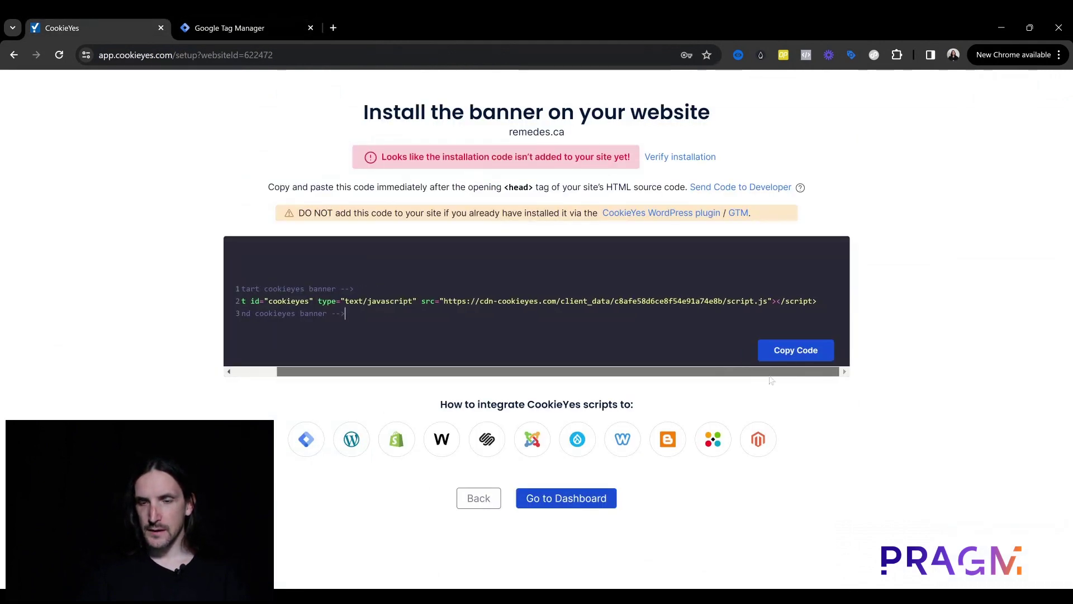
{"action": "left_click_drag", "start_coordinate": [723, 300], "coordinate": [615, 300]}
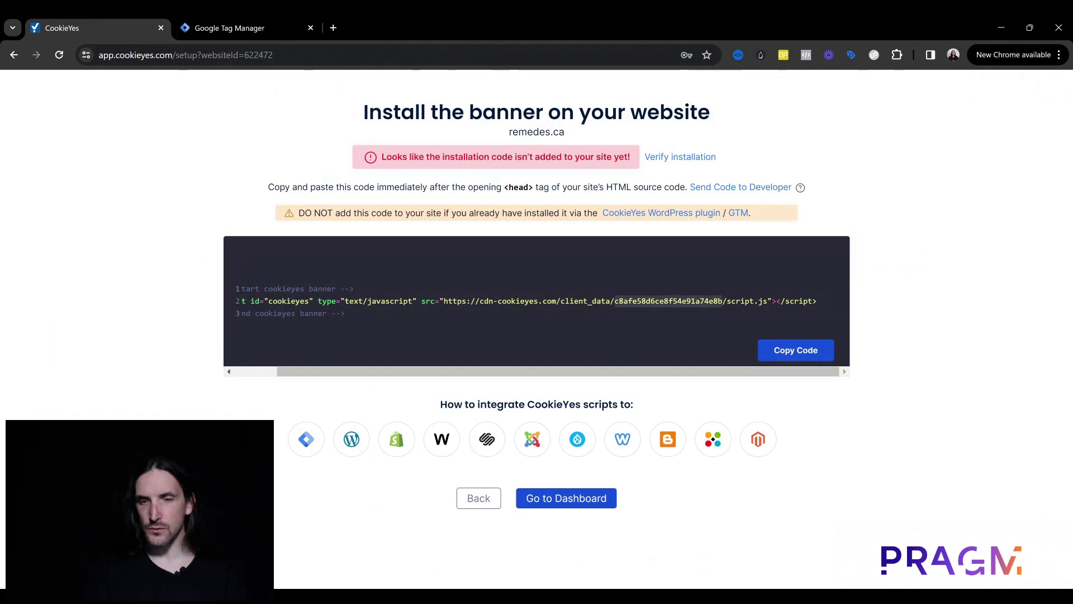
{"action": "left_click", "coordinate": [632, 300]}
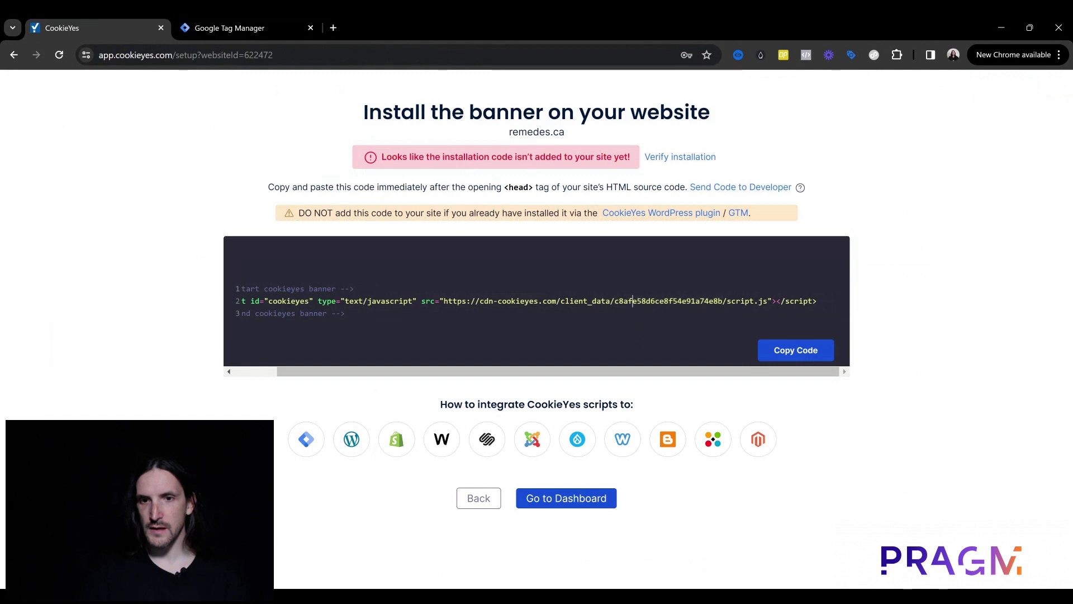
{"action": "left_click_drag", "start_coordinate": [615, 301], "coordinate": [715, 301]}
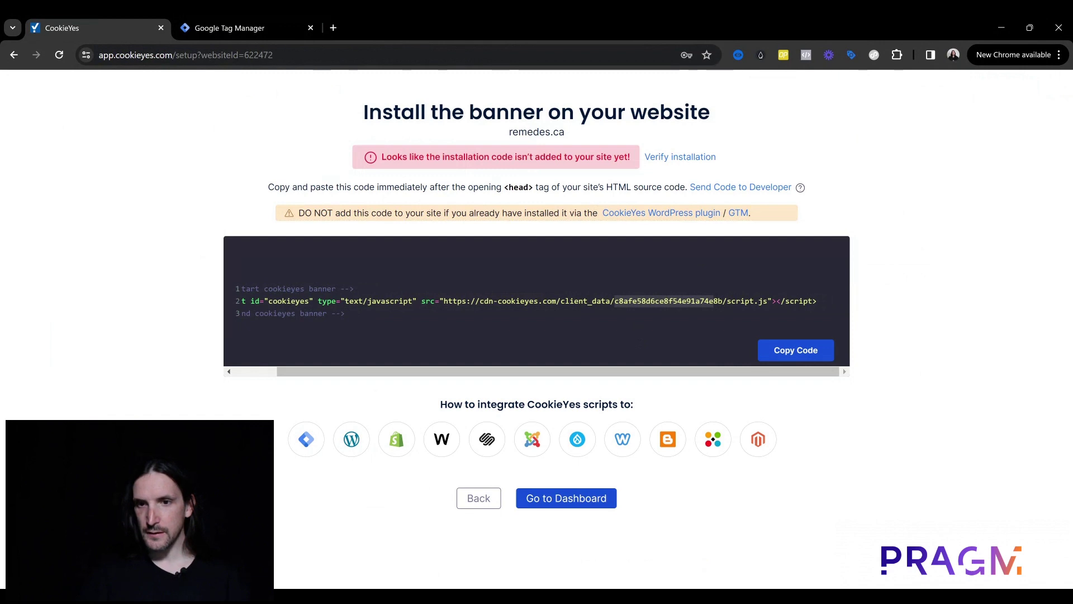
{"action": "left_click", "coordinate": [673, 301]}
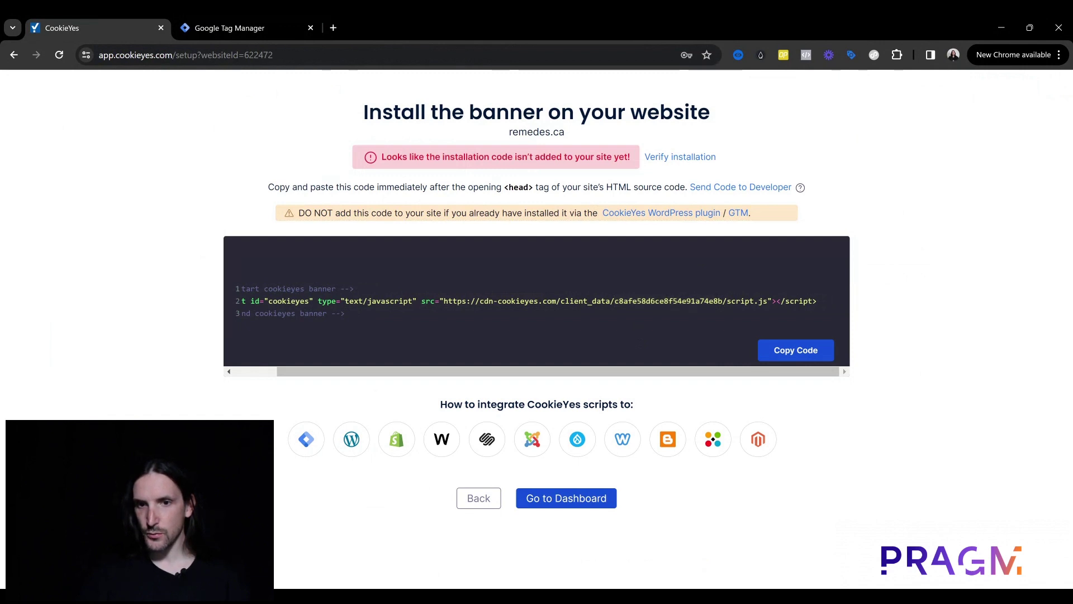
{"action": "left_click_drag", "start_coordinate": [614, 301], "coordinate": [722, 301]}
{"action": "key", "text": "ctrl+c"}
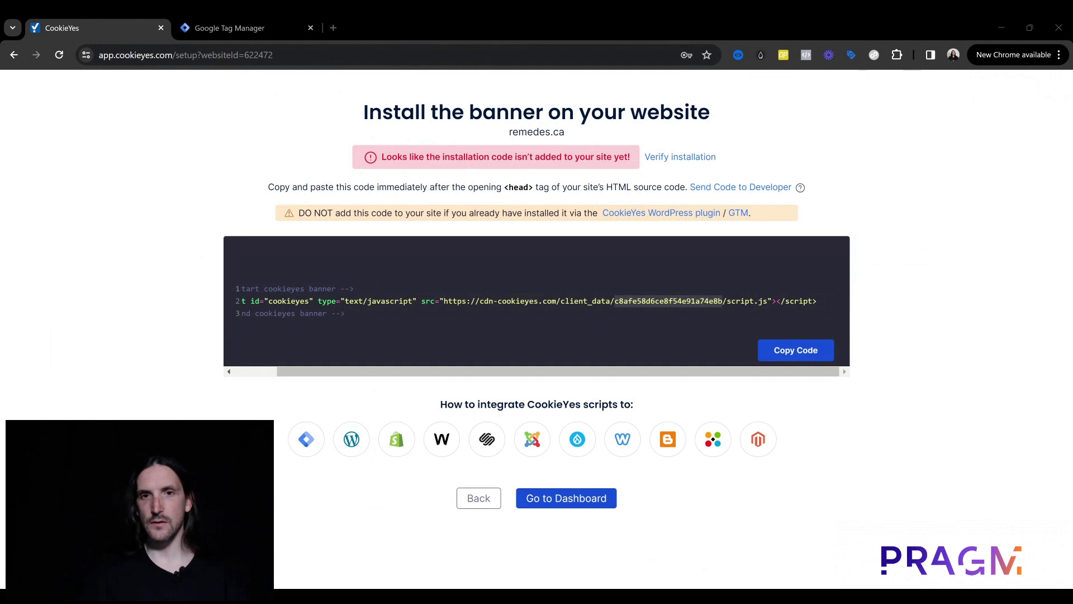
{"action": "left_click", "coordinate": [265, 21]}
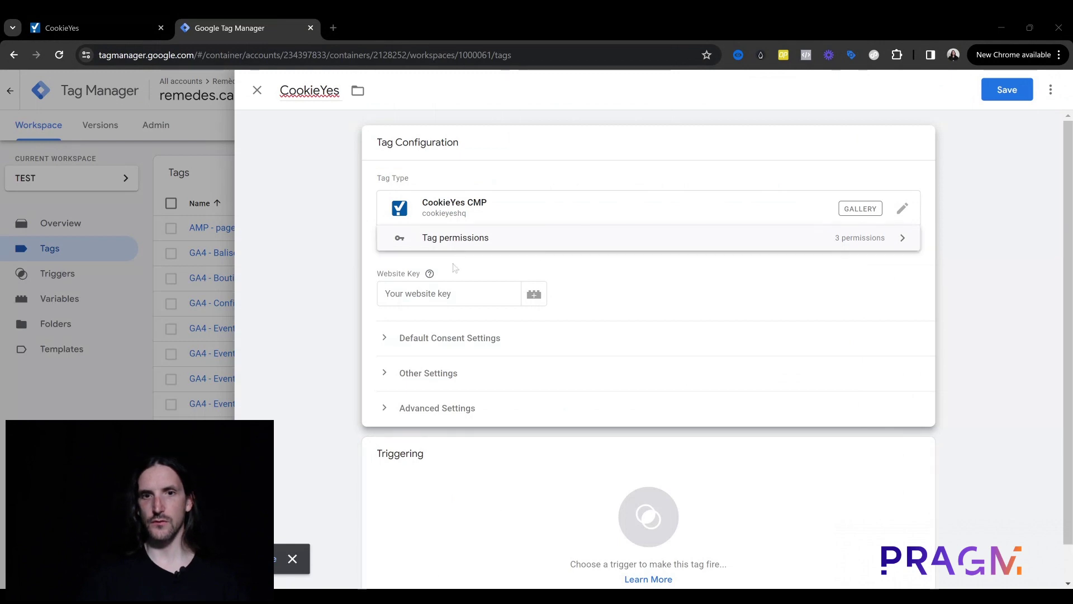
Step: Paste the copied key into the CookieYes Website Key field and expand Default Consent Settings
{"action": "left_click", "coordinate": [455, 293]}
{"action": "key", "text": "ctrl+v"}
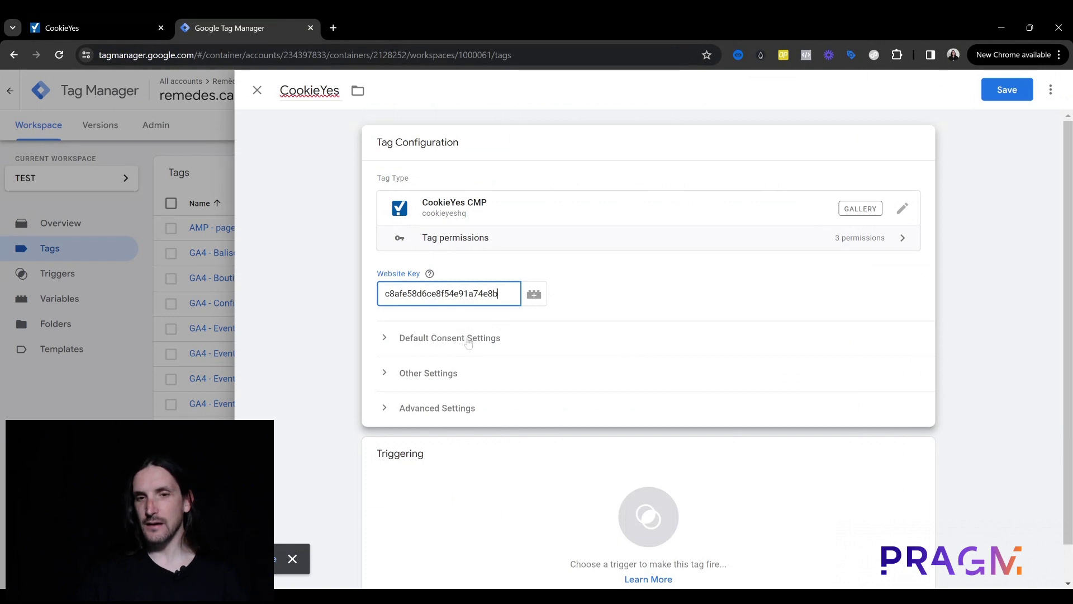
{"action": "left_click", "coordinate": [467, 342]}
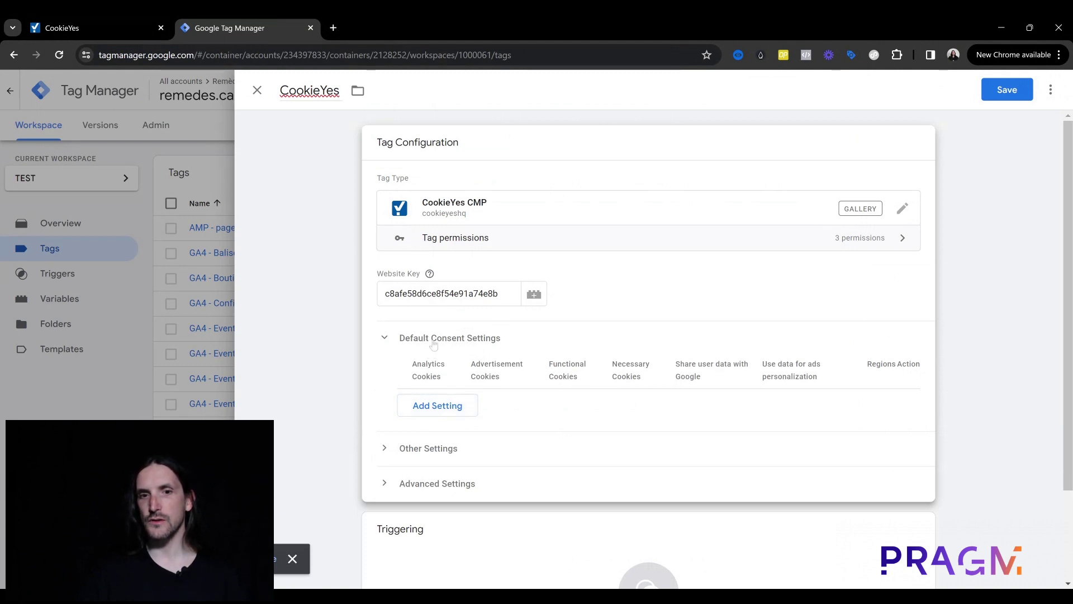
Step: Start a new consent row with Analytics, Advertisement, Functional and Necessary cookies Disabled
{"action": "left_click", "coordinate": [435, 407]}
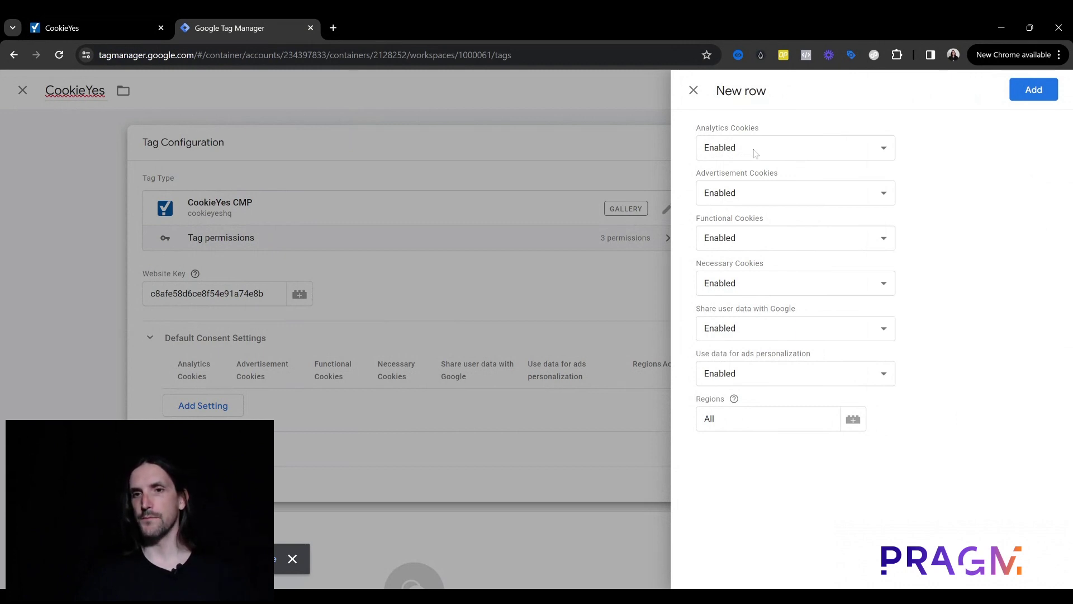
{"action": "left_click", "coordinate": [753, 154]}
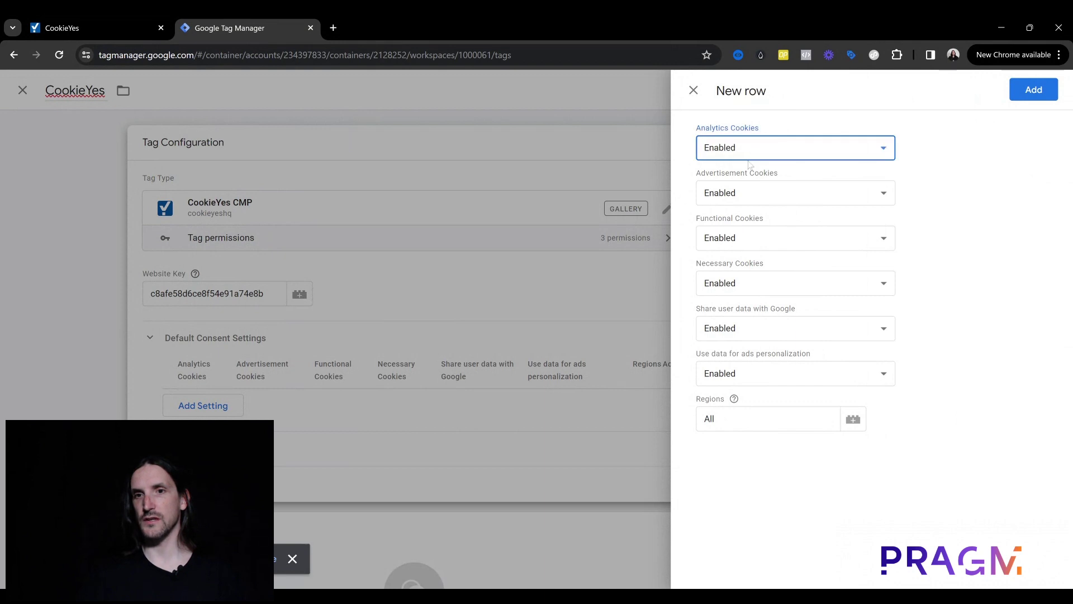
{"action": "left_click", "coordinate": [748, 176]}
{"action": "left_click", "coordinate": [728, 190]}
{"action": "left_click", "coordinate": [728, 222]}
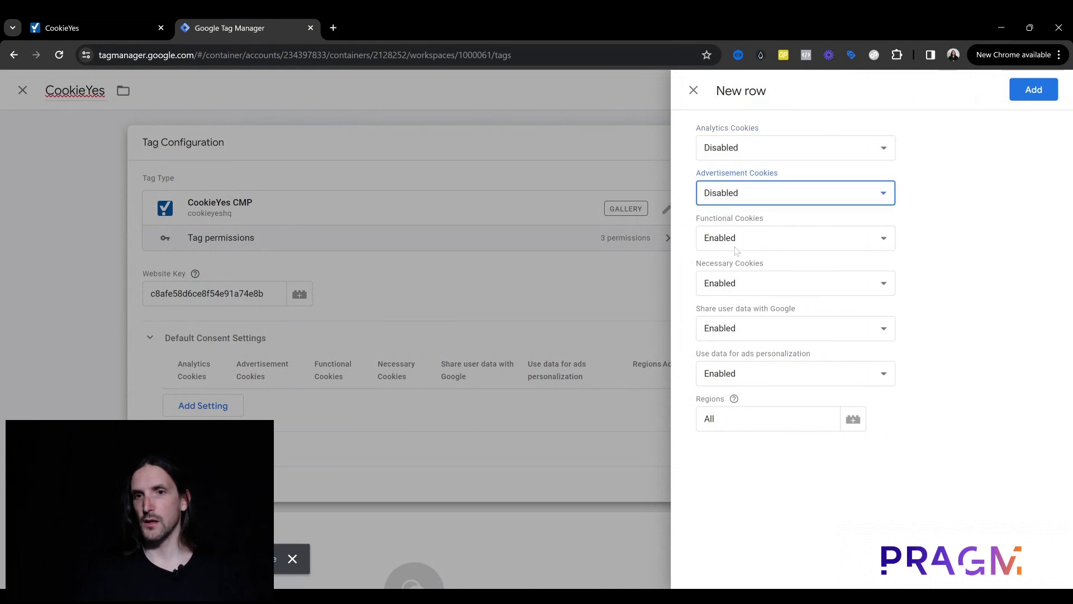
{"action": "left_click", "coordinate": [736, 252]}
{"action": "left_click", "coordinate": [739, 269]}
{"action": "left_click", "coordinate": [746, 291]}
{"action": "left_click", "coordinate": [749, 297]}
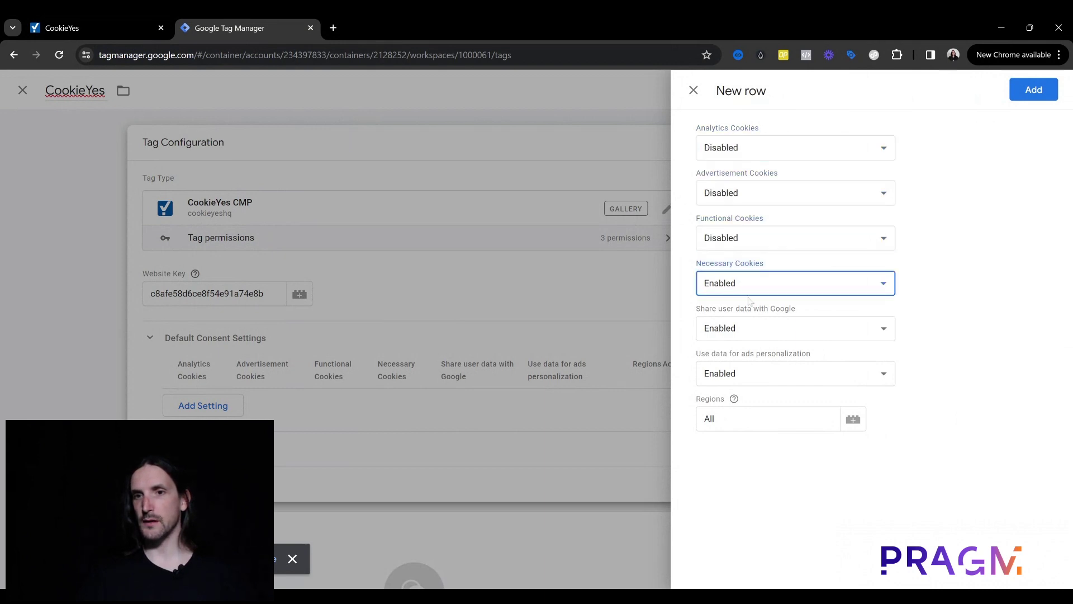
Step: Disable Share user data with Google and ads personalization, keep Regions as All, and add the row
{"action": "left_click", "coordinate": [756, 331]}
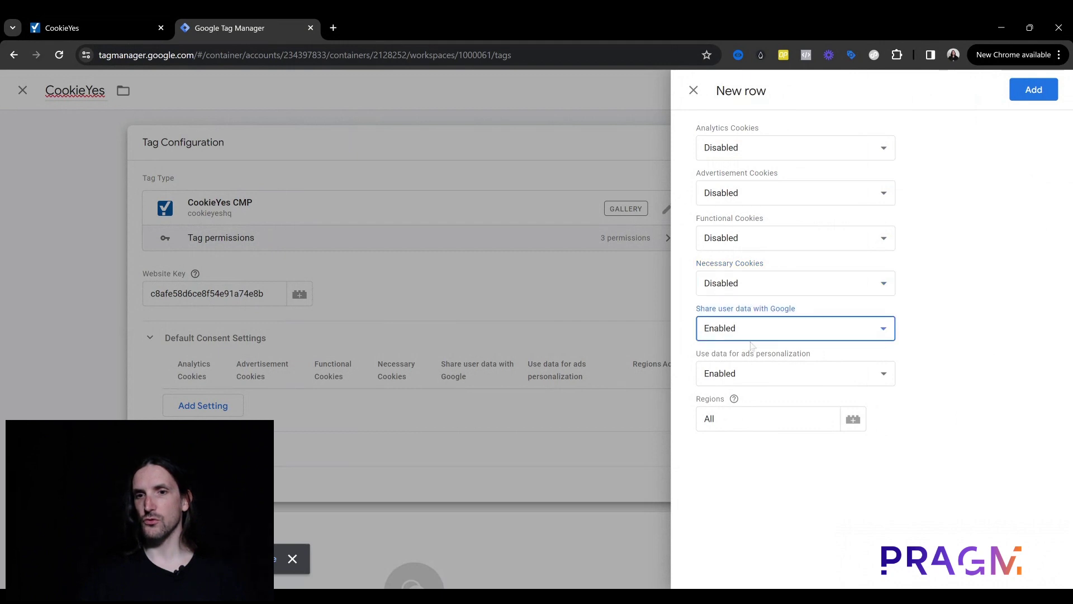
{"action": "left_click", "coordinate": [750, 362]}
{"action": "left_click", "coordinate": [747, 376]}
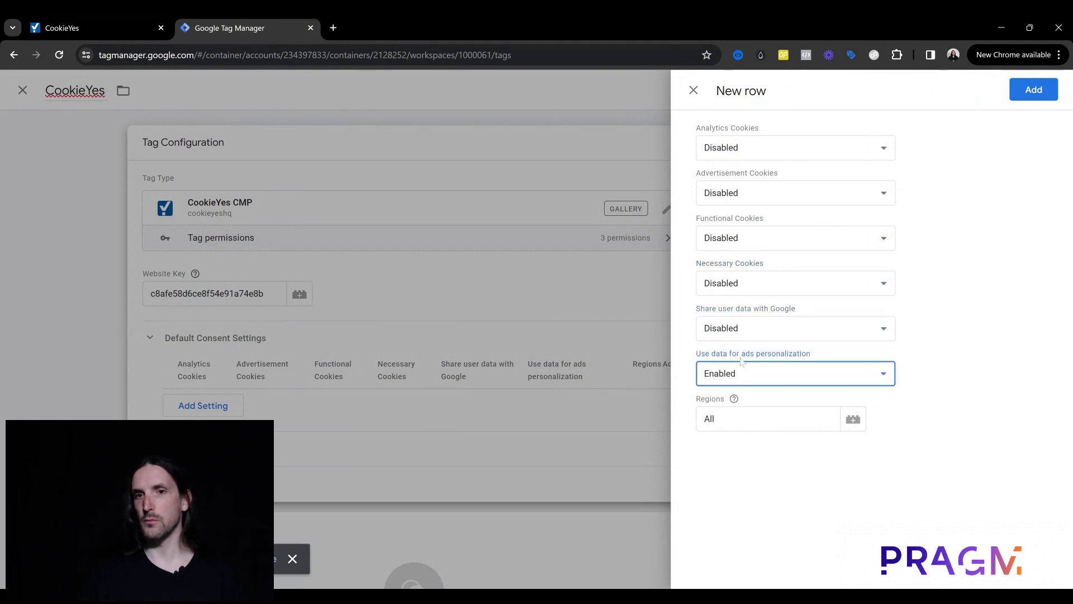
{"action": "left_click", "coordinate": [742, 361]}
{"action": "left_click", "coordinate": [957, 245]}
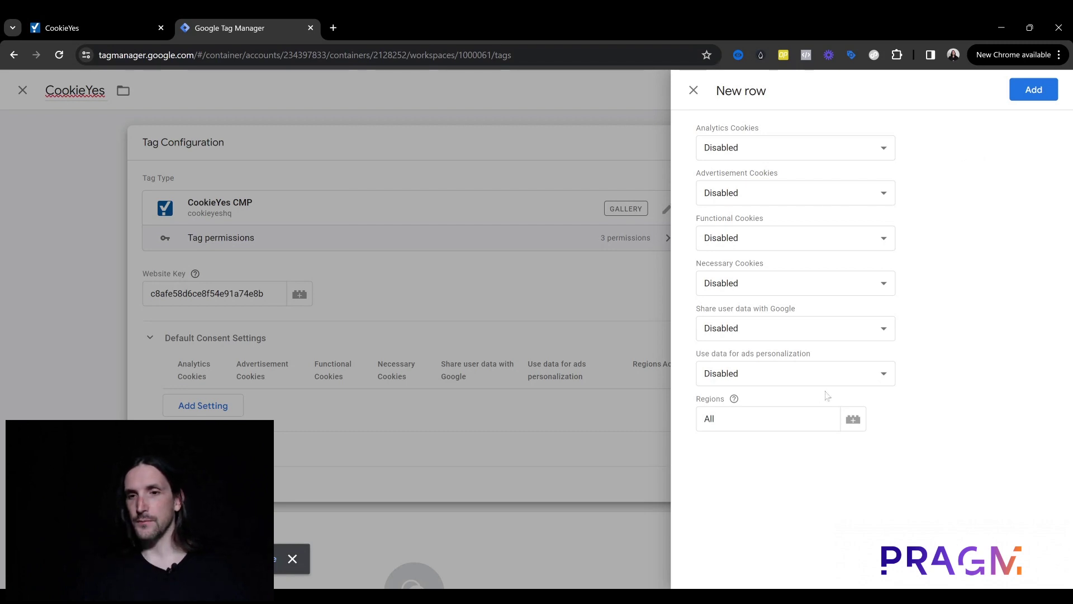
{"action": "left_click", "coordinate": [758, 426]}
{"action": "left_click", "coordinate": [735, 399]}
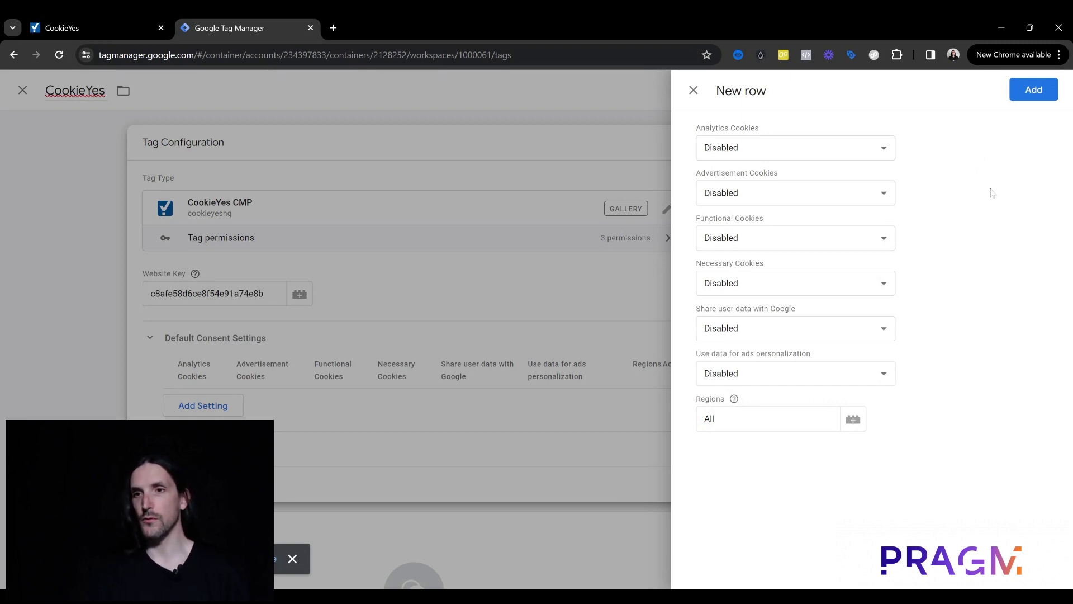
{"action": "left_click", "coordinate": [1033, 90]}
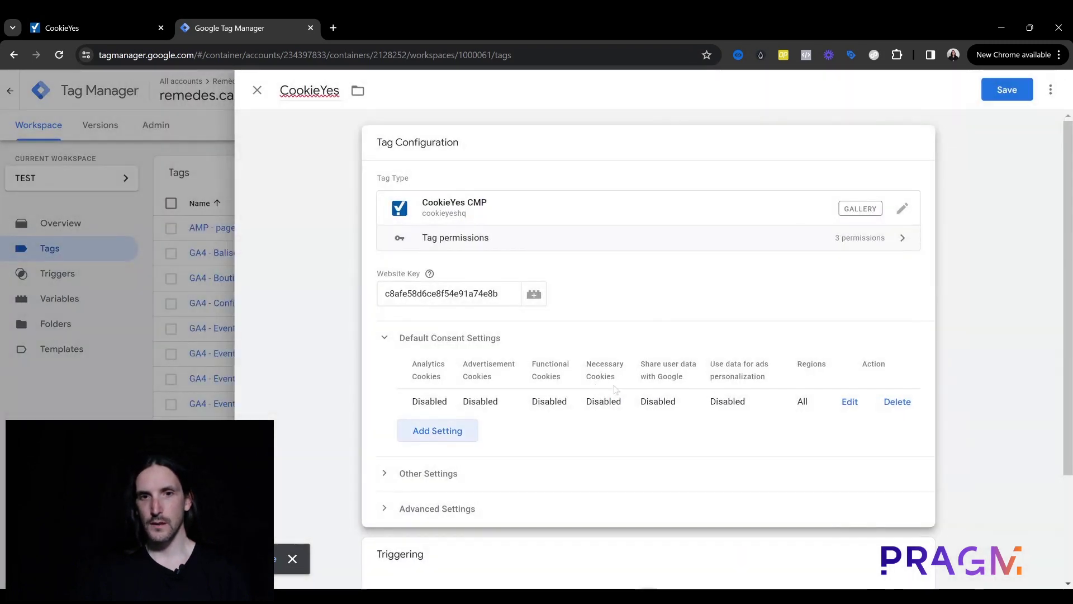
Step: Set the CookieYes tag's trigger to Consent Initialization - All Pages and save the tag
{"action": "scroll", "coordinate": [659, 378], "scroll_direction": "down", "scroll_amount": 3}
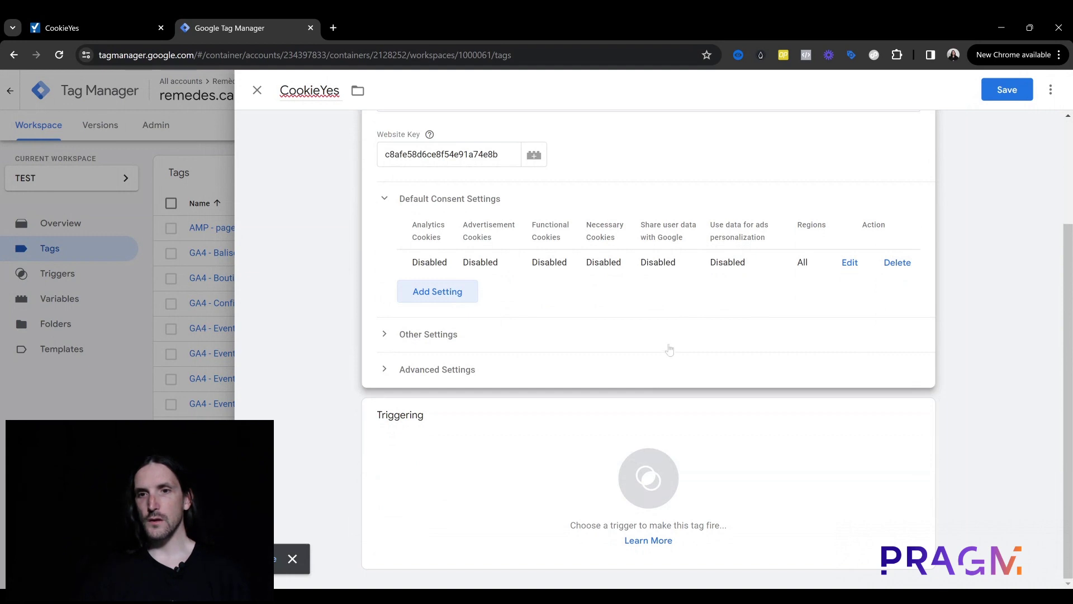
{"action": "scroll", "coordinate": [670, 349], "scroll_direction": "up", "scroll_amount": 1}
{"action": "scroll", "coordinate": [670, 347], "scroll_direction": "up", "scroll_amount": 1}
{"action": "scroll", "coordinate": [669, 348], "scroll_direction": "down", "scroll_amount": 1}
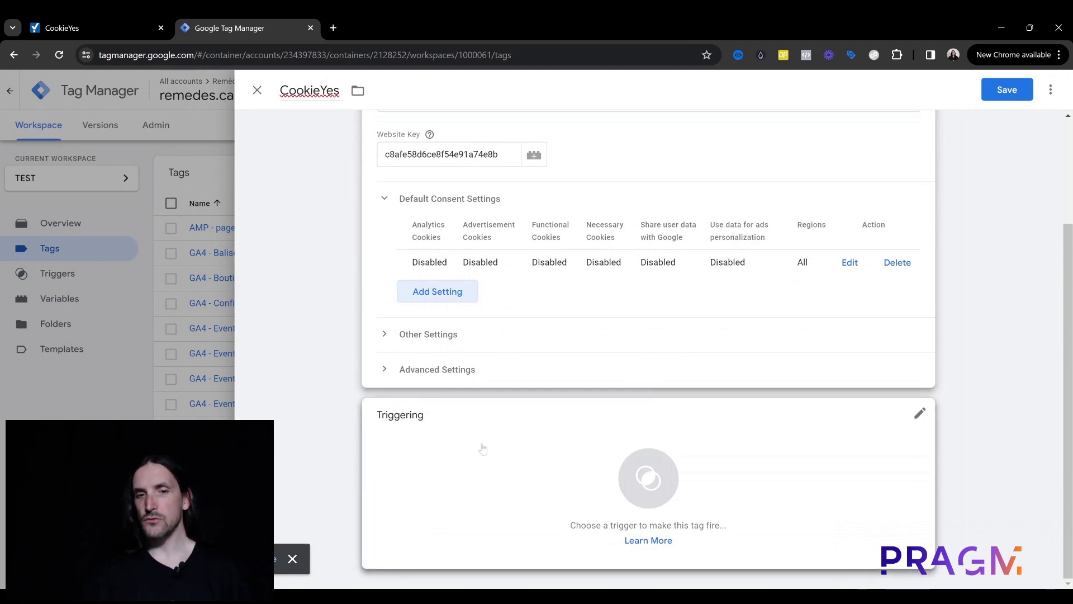
{"action": "left_click", "coordinate": [407, 450]}
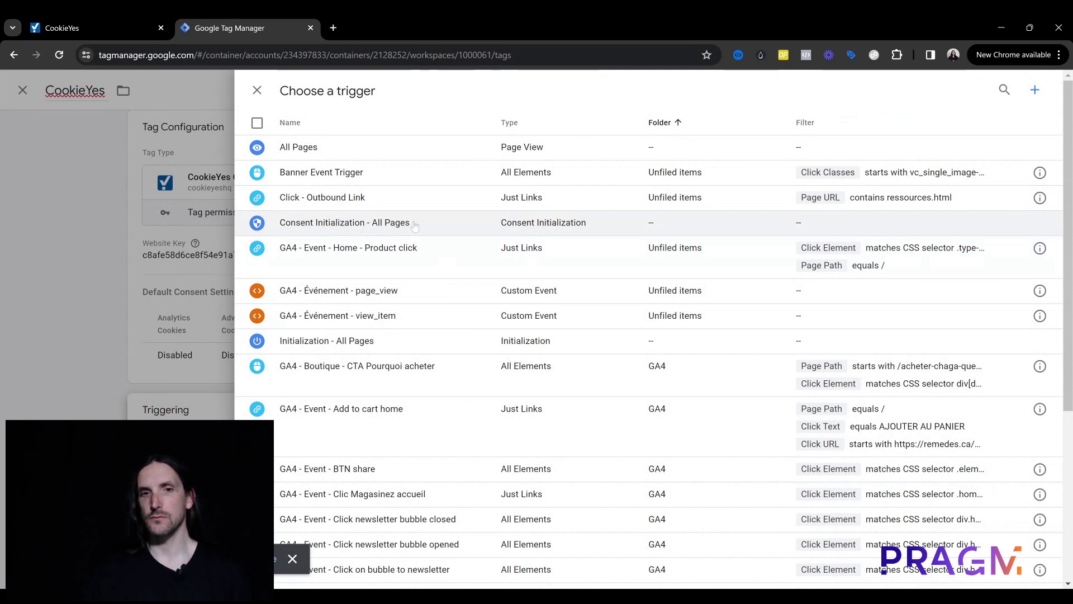
{"action": "left_click", "coordinate": [415, 226]}
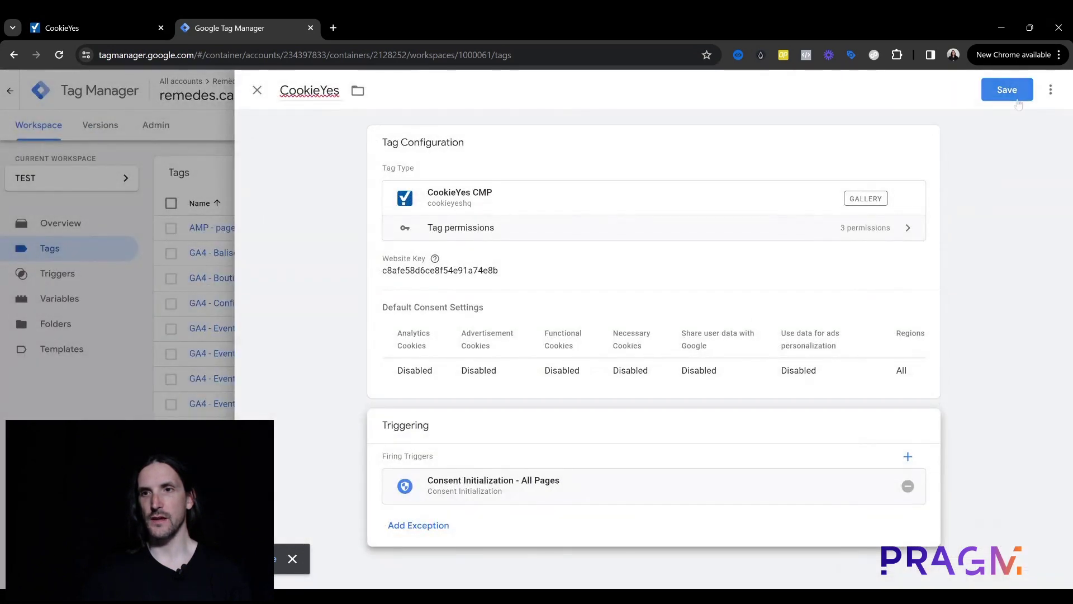
{"action": "left_click", "coordinate": [1007, 89]}
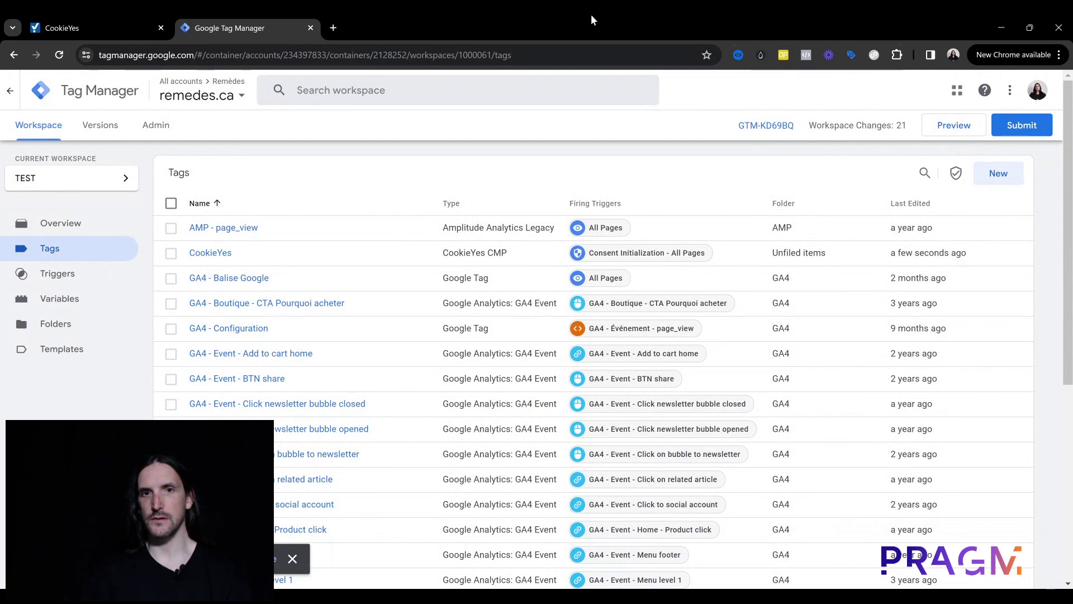
{"action": "left_click", "coordinate": [957, 126]}
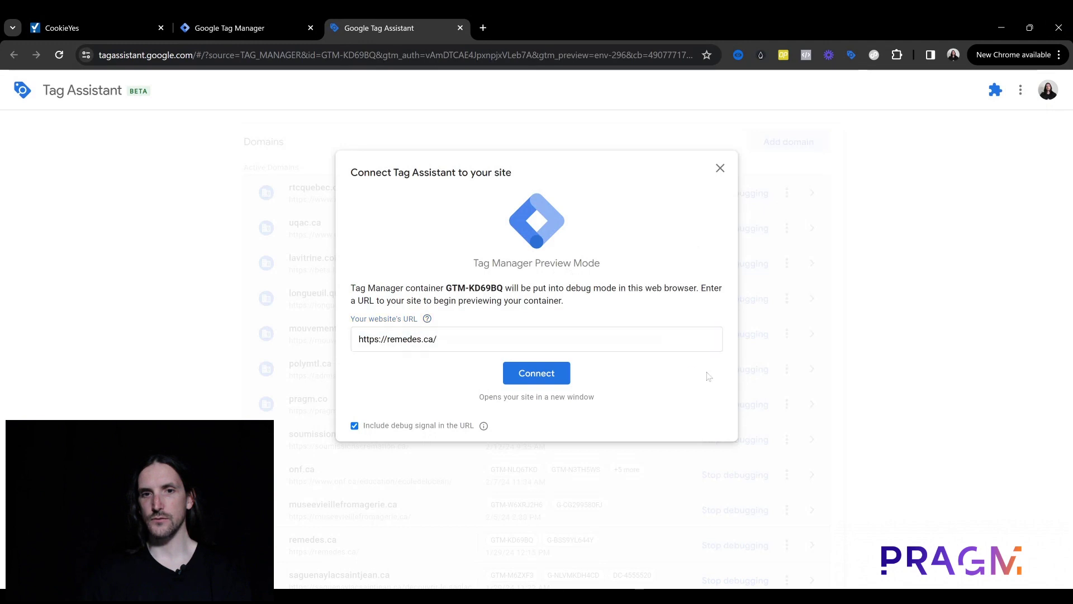
{"action": "left_click_drag", "start_coordinate": [438, 339], "coordinate": [346, 339]}
{"action": "left_click", "coordinate": [403, 339]}
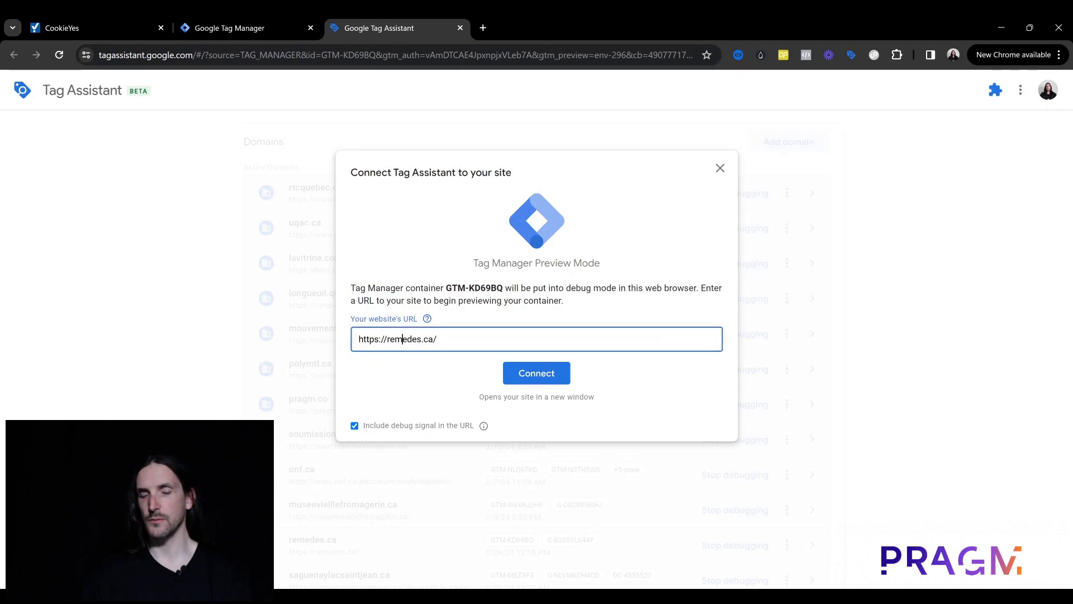
{"action": "left_click", "coordinate": [718, 373]}
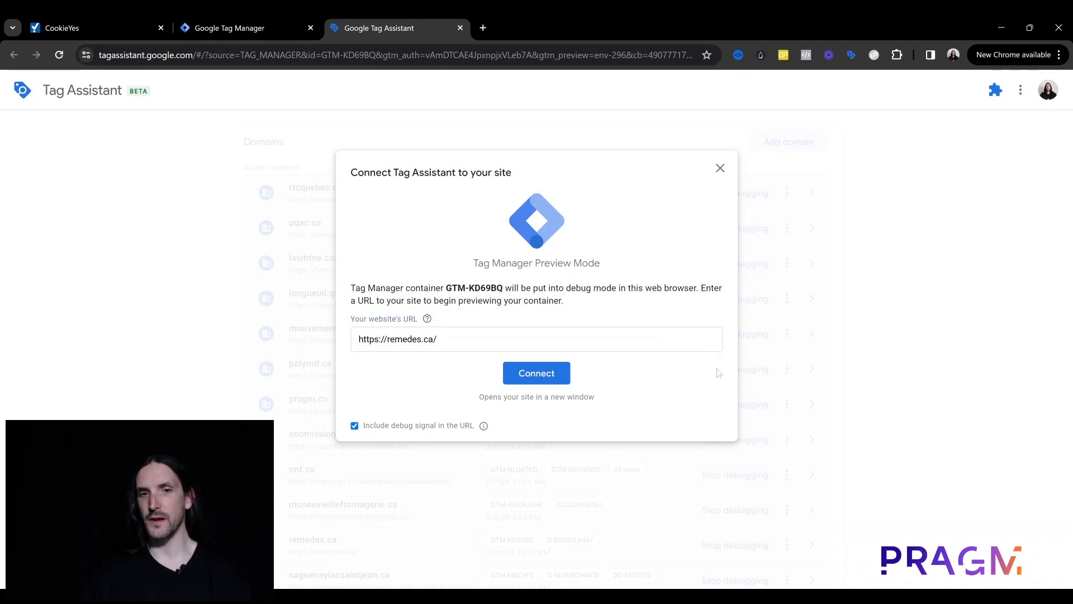
{"action": "left_click_drag", "start_coordinate": [438, 339], "coordinate": [358, 338]}
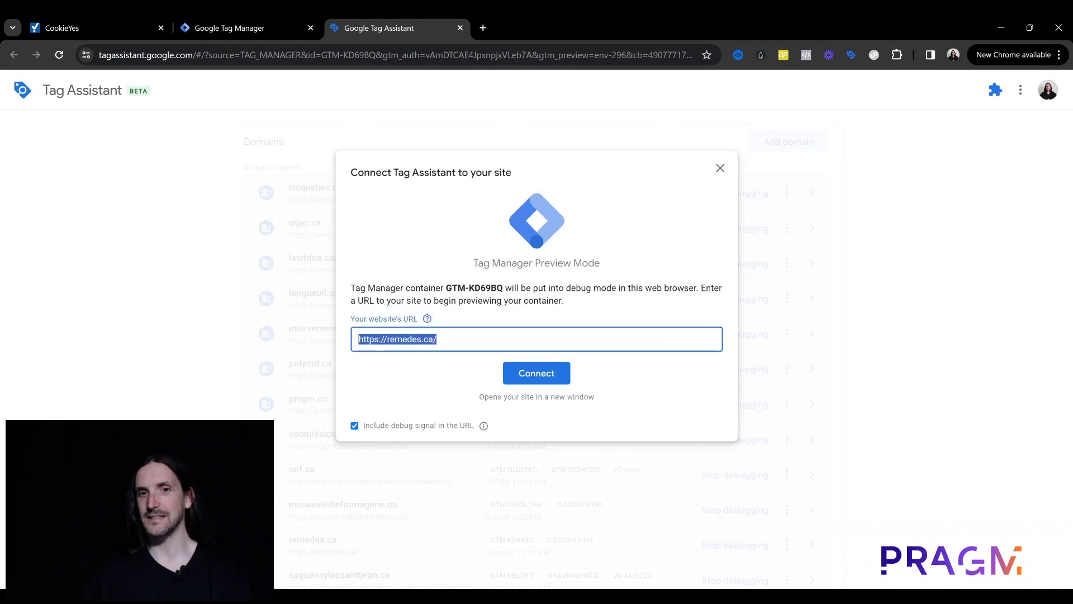
{"action": "left_click", "coordinate": [714, 371]}
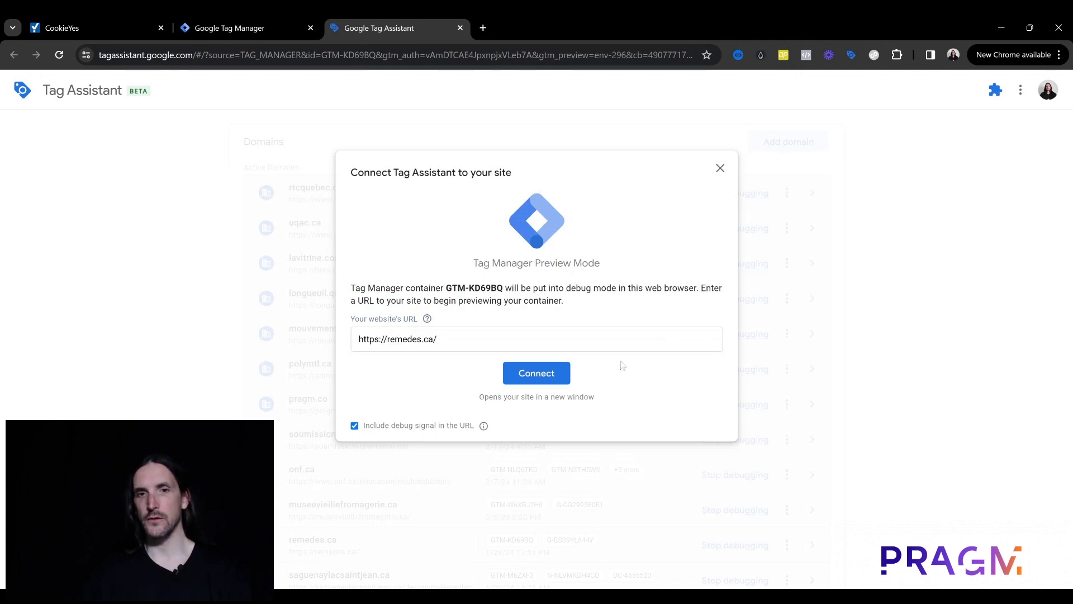
{"action": "left_click", "coordinate": [535, 379]}
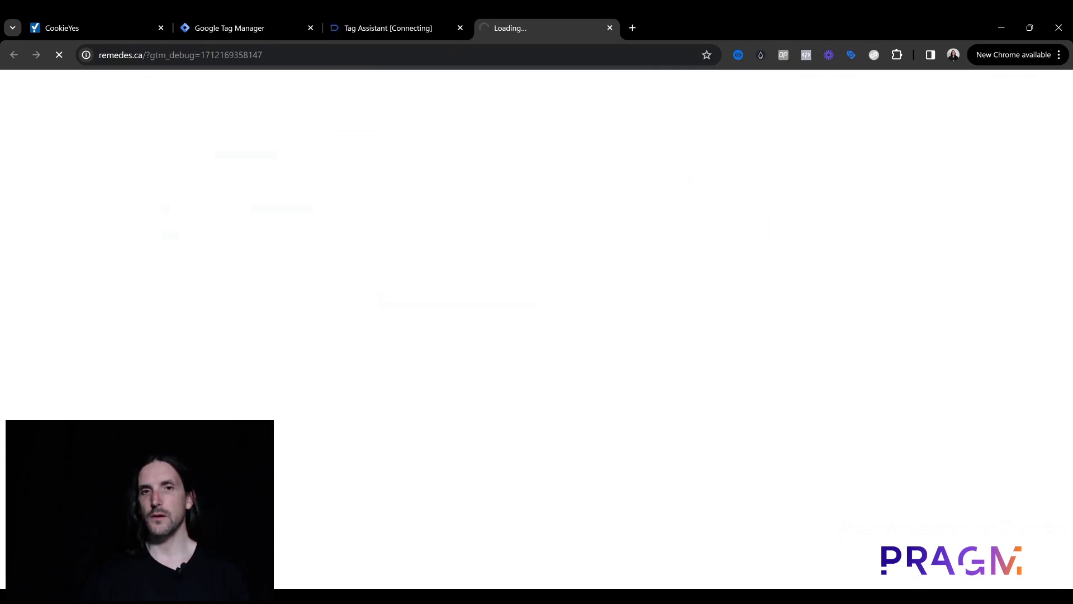
Step: In the CookieYes tab, skip installation and continue to the dashboard
{"action": "left_click", "coordinate": [121, 19]}
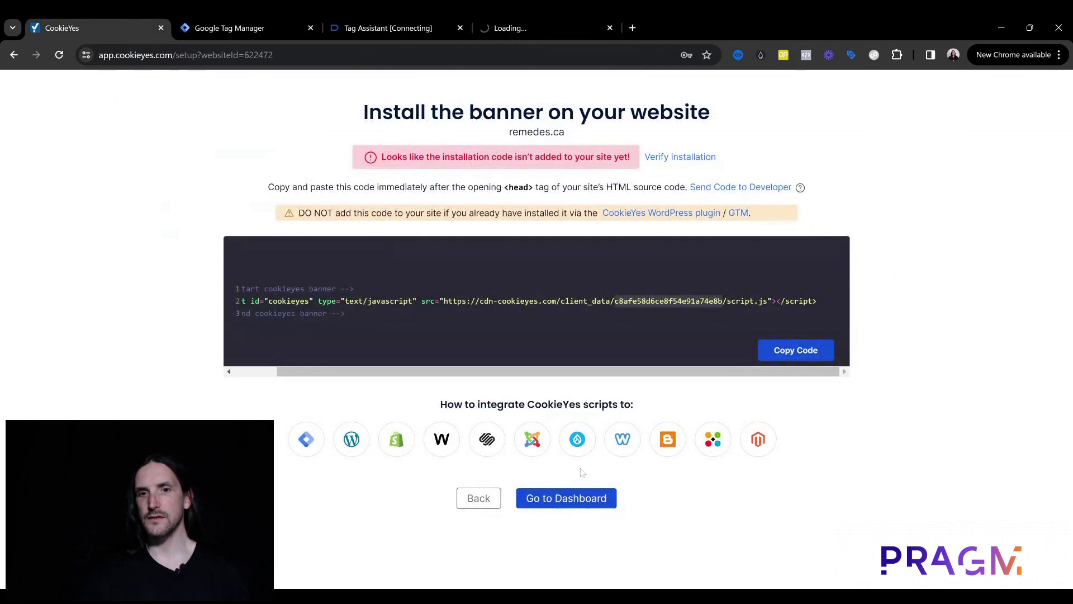
{"action": "left_click", "coordinate": [591, 503]}
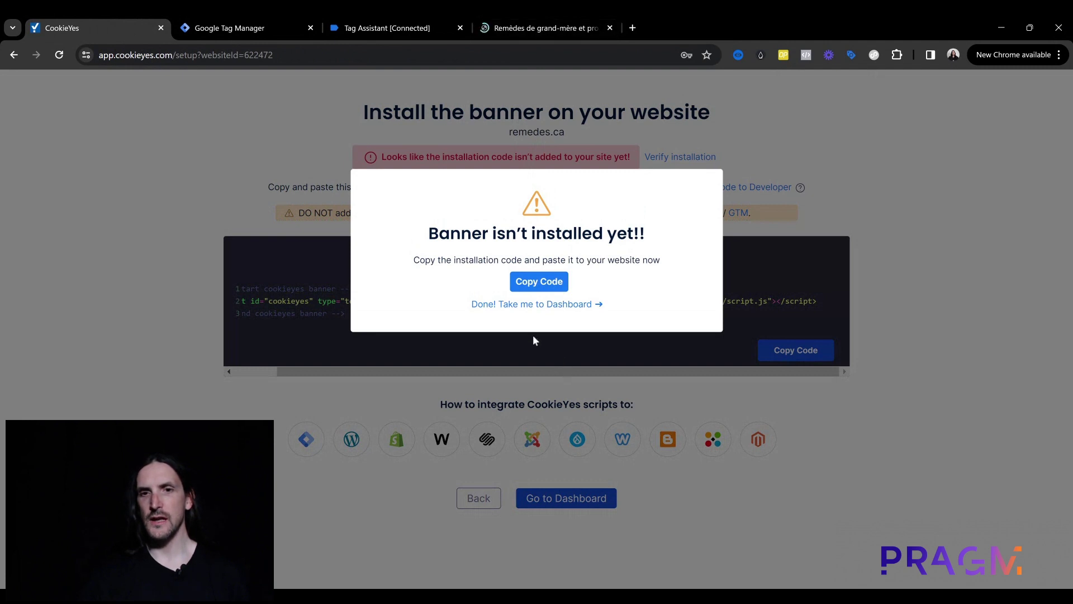
{"action": "left_click", "coordinate": [538, 306]}
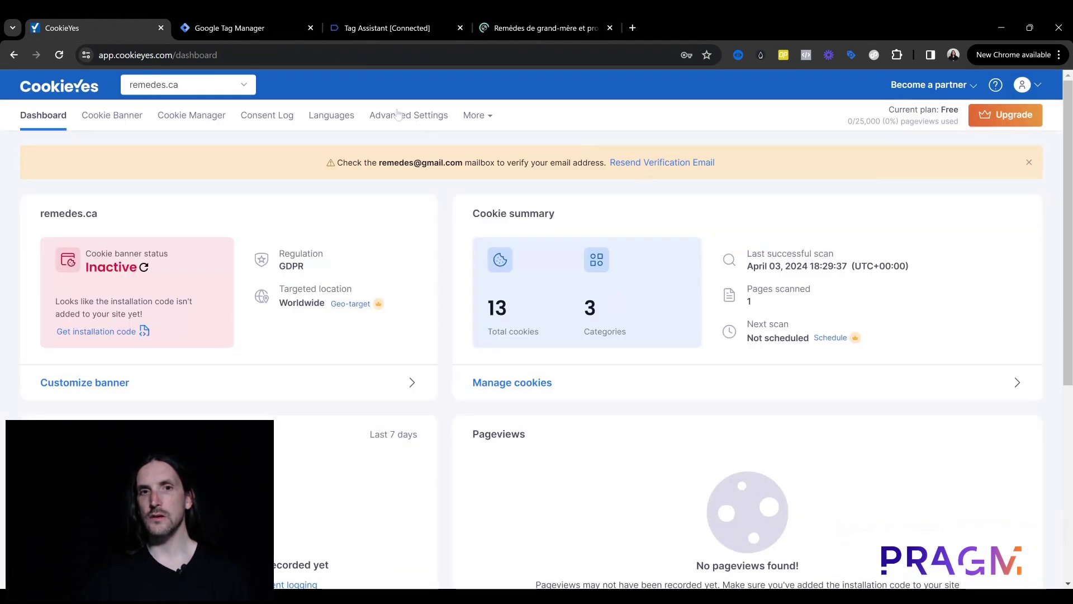
Step: View the banner's installation code under Advanced Settings, then return to the remedes.ca debug tab
{"action": "left_click", "coordinate": [411, 119]}
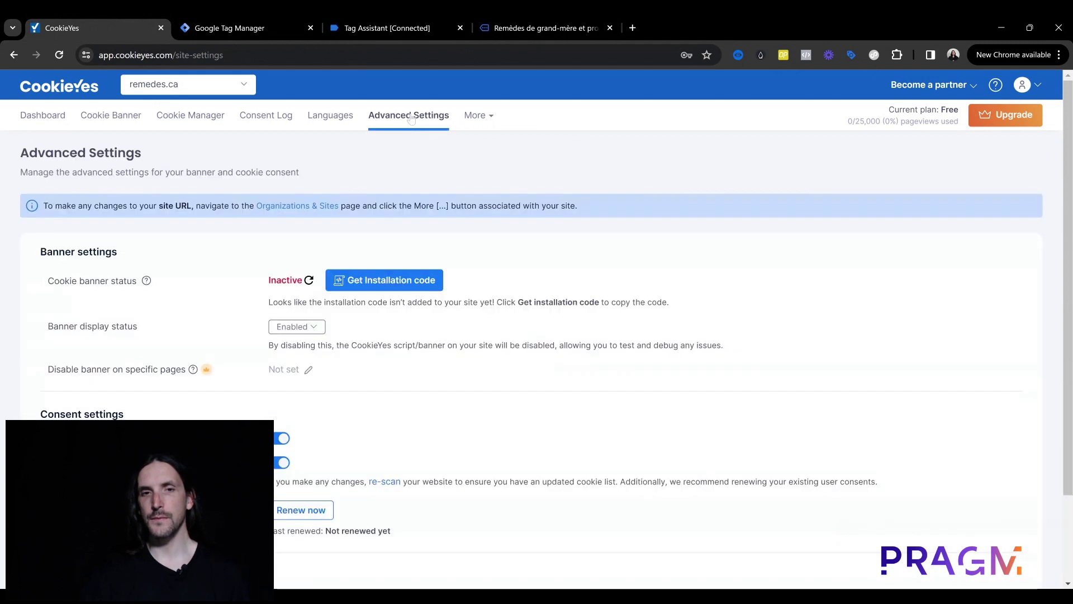
{"action": "left_click", "coordinate": [384, 288]}
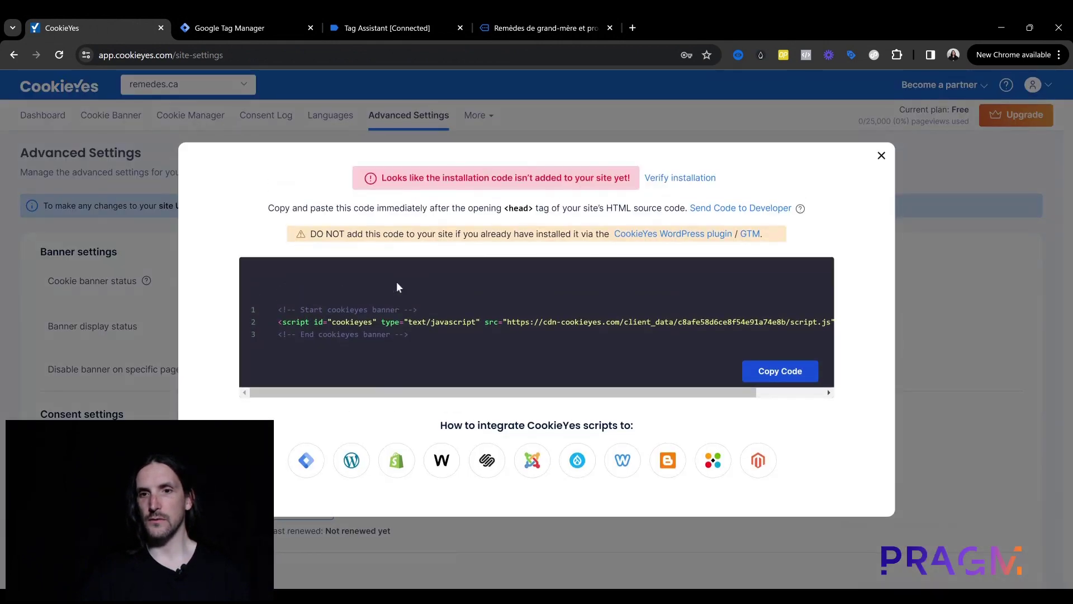
{"action": "left_click", "coordinate": [881, 156]}
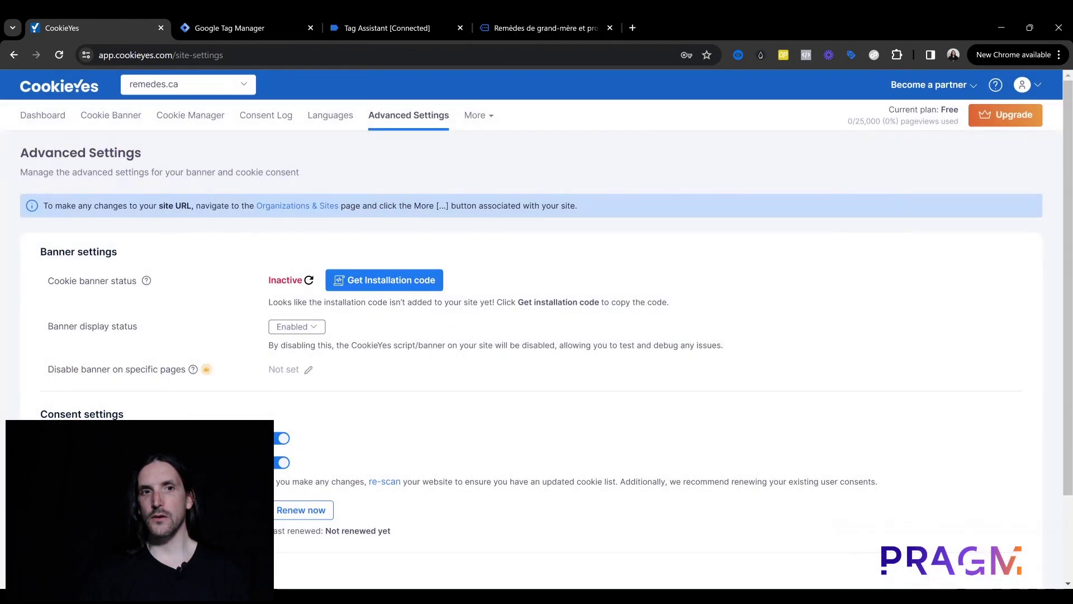
{"action": "left_click", "coordinate": [187, 84]}
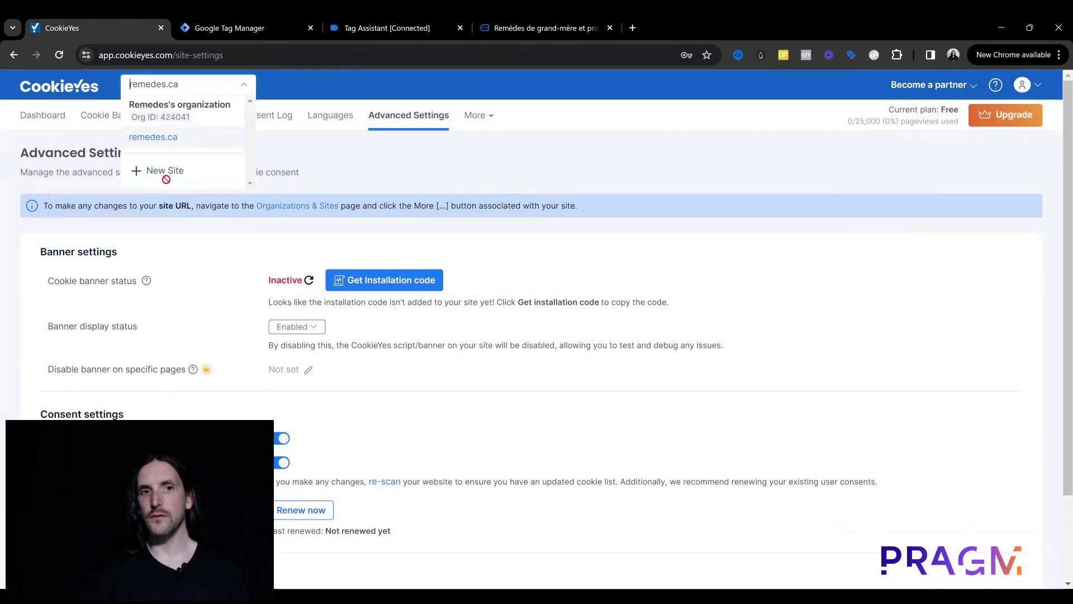
{"action": "left_click", "coordinate": [305, 84]}
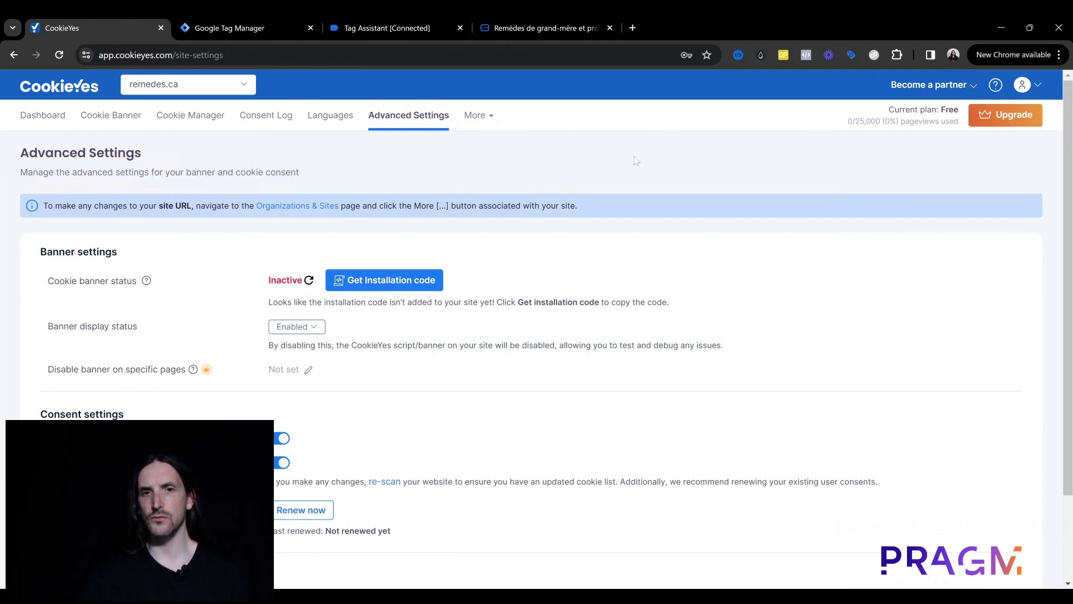
{"action": "left_click", "coordinate": [548, 19]}
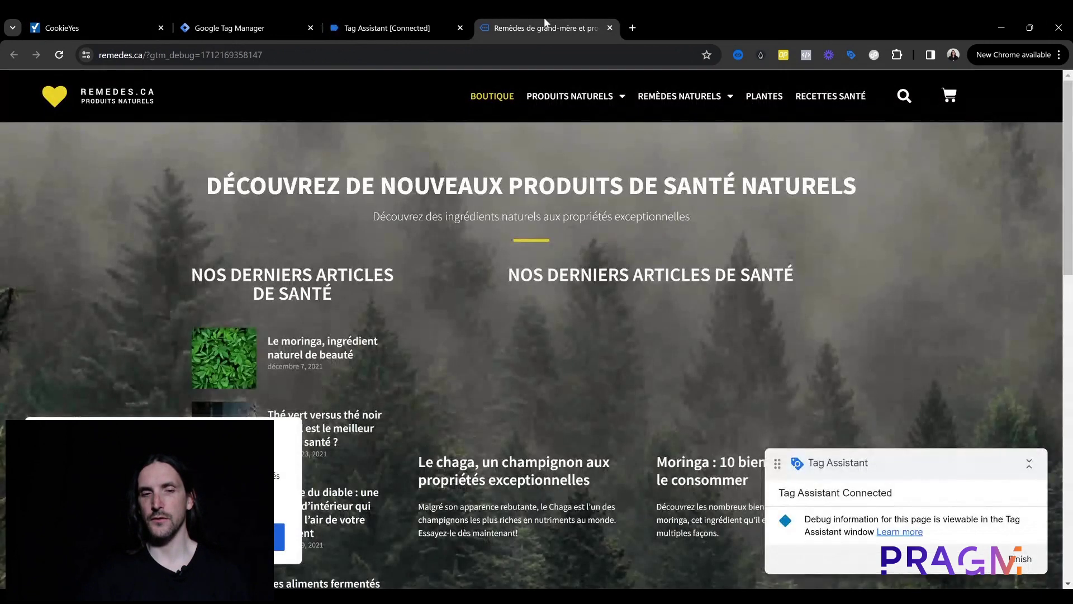
Step: Scroll through the remedes.ca homepage, then switch to the connected Tag Assistant session
{"action": "scroll", "coordinate": [459, 233], "scroll_direction": "down", "scroll_amount": 3}
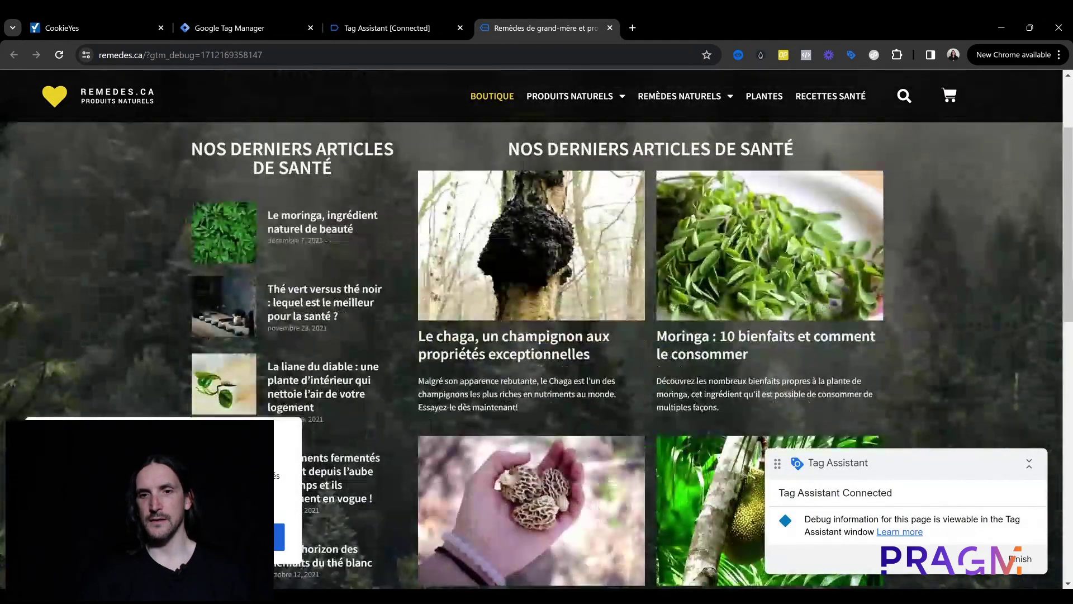
{"action": "scroll", "coordinate": [458, 233], "scroll_direction": "up", "scroll_amount": 2}
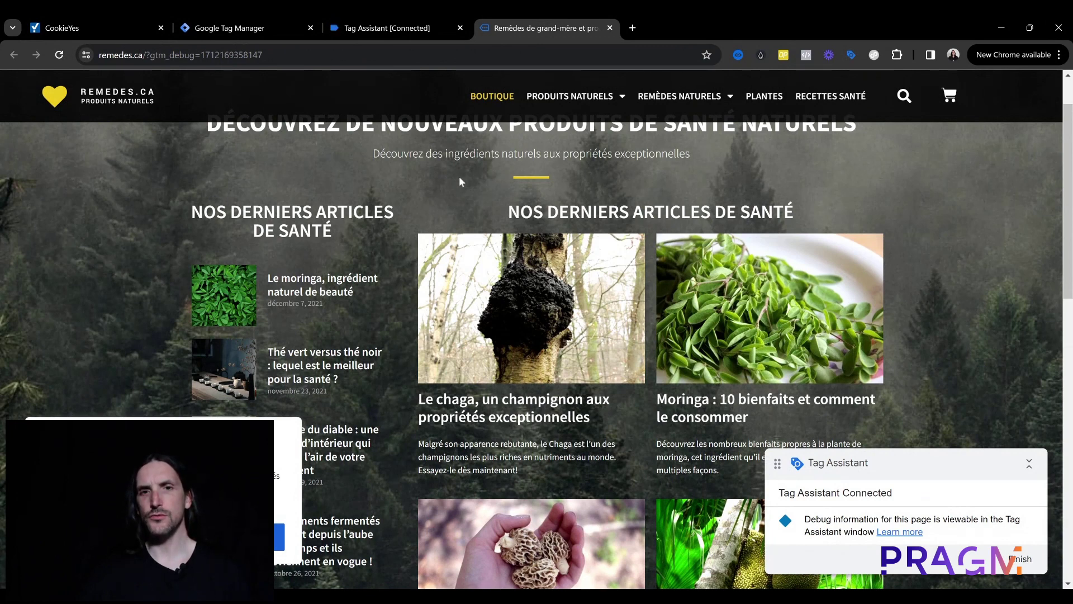
{"action": "scroll", "coordinate": [463, 182], "scroll_direction": "up", "scroll_amount": 1}
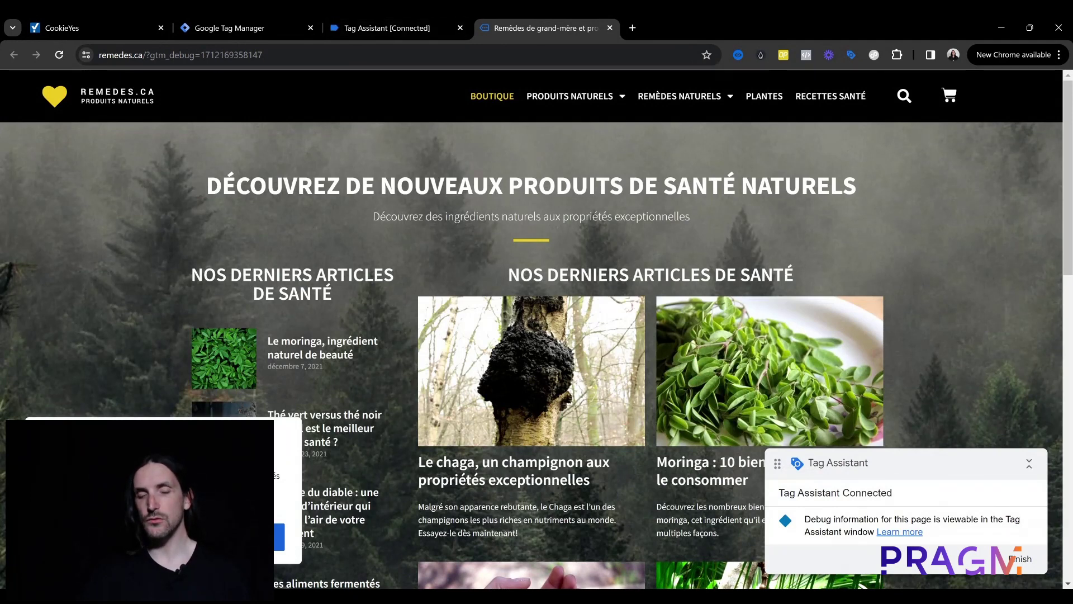
{"action": "left_click", "coordinate": [388, 22]}
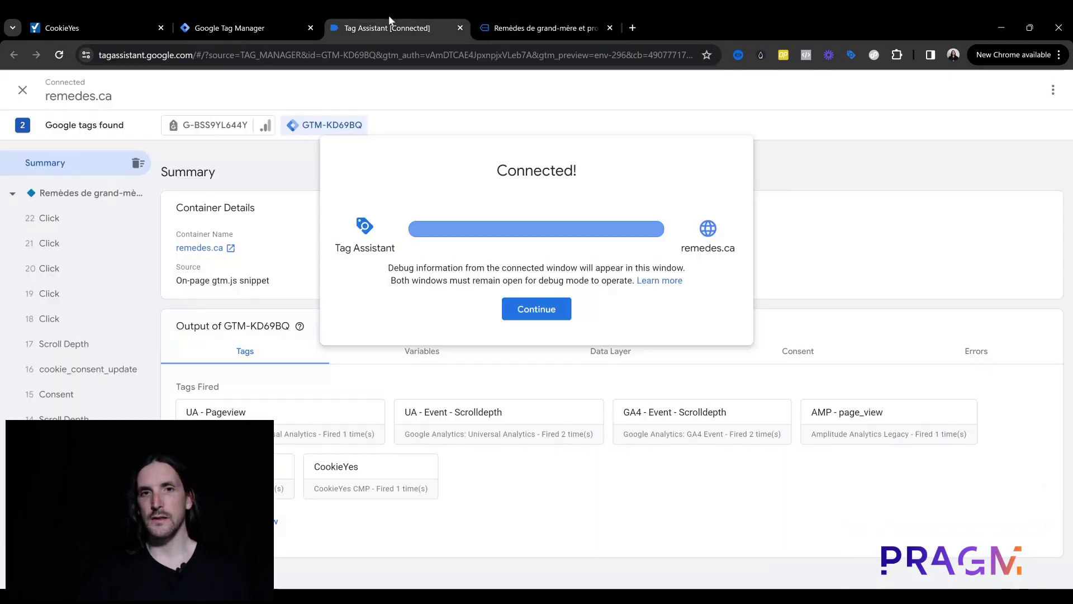
Step: Dismiss the connected notice and view the Consent Initialization event's consent state
{"action": "left_click", "coordinate": [552, 315]}
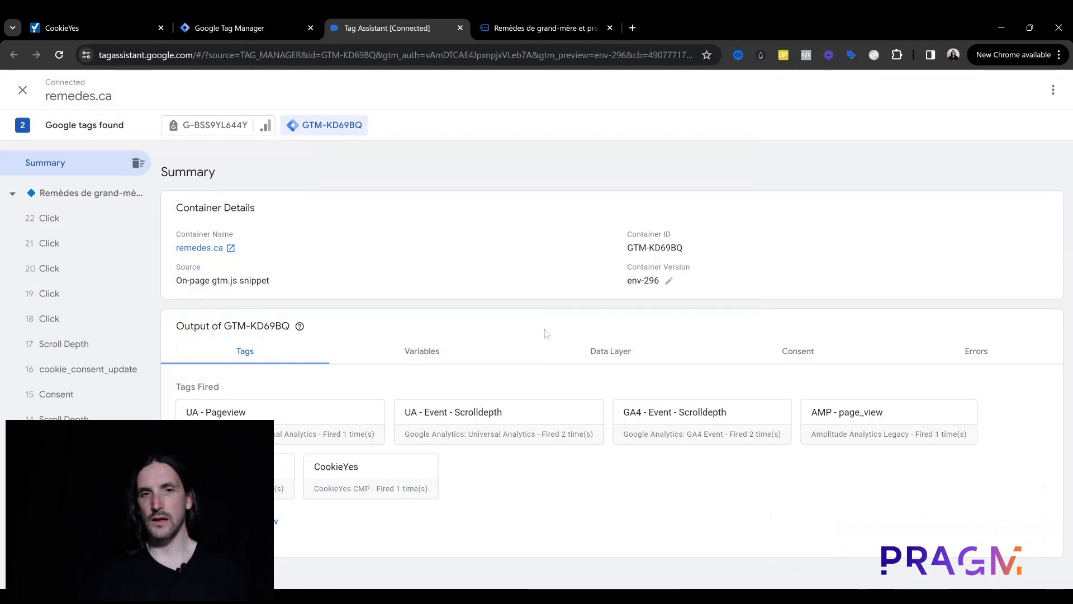
{"action": "scroll", "coordinate": [123, 369], "scroll_direction": "down", "scroll_amount": 1}
{"action": "scroll", "coordinate": [123, 369], "scroll_direction": "down", "scroll_amount": 2}
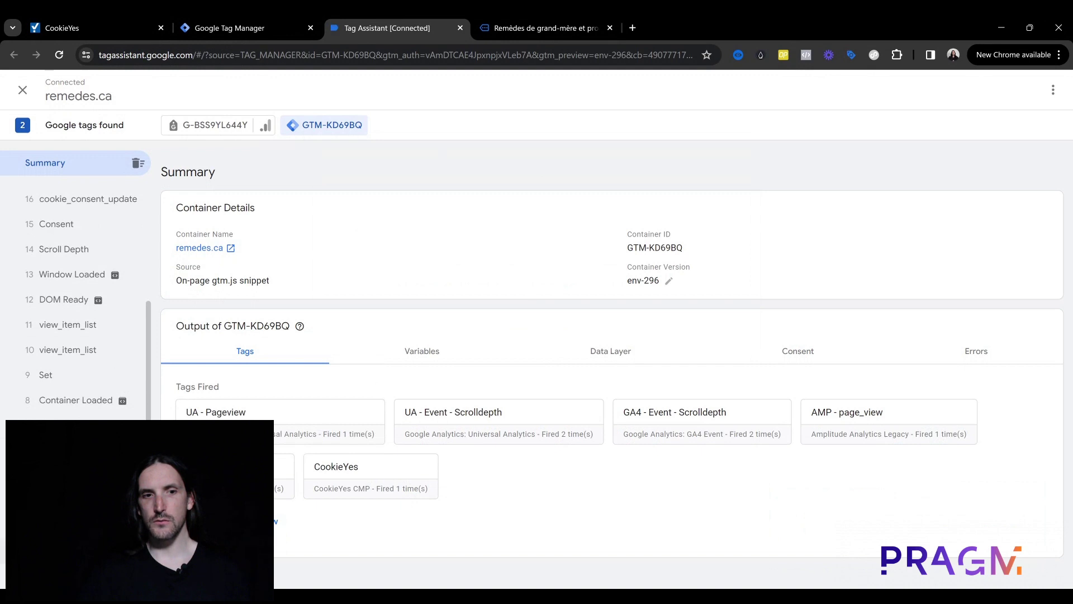
{"action": "left_click", "coordinate": [78, 551]}
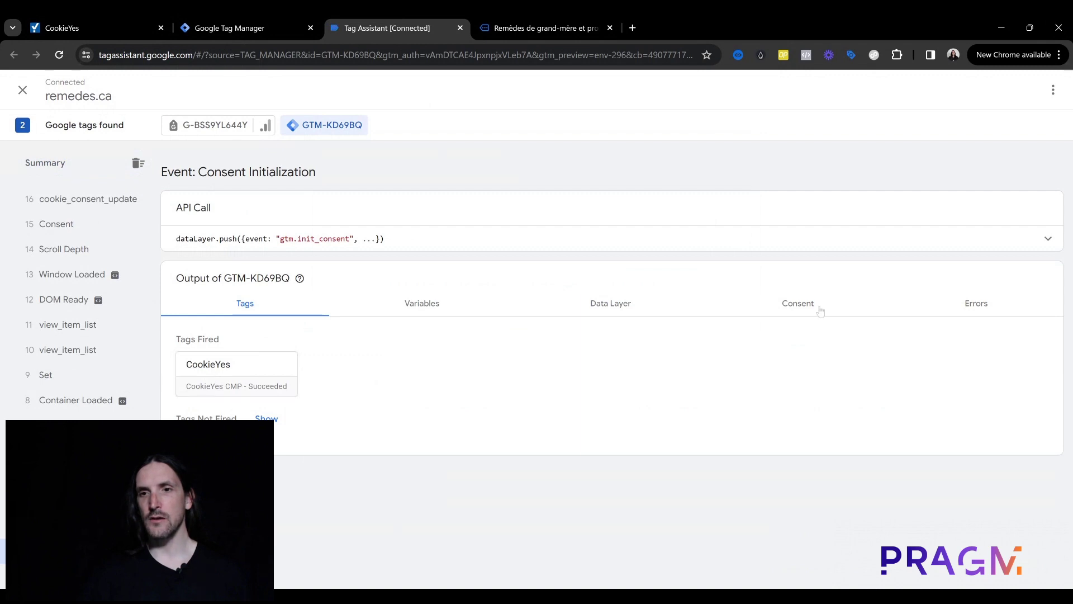
{"action": "left_click", "coordinate": [800, 311]}
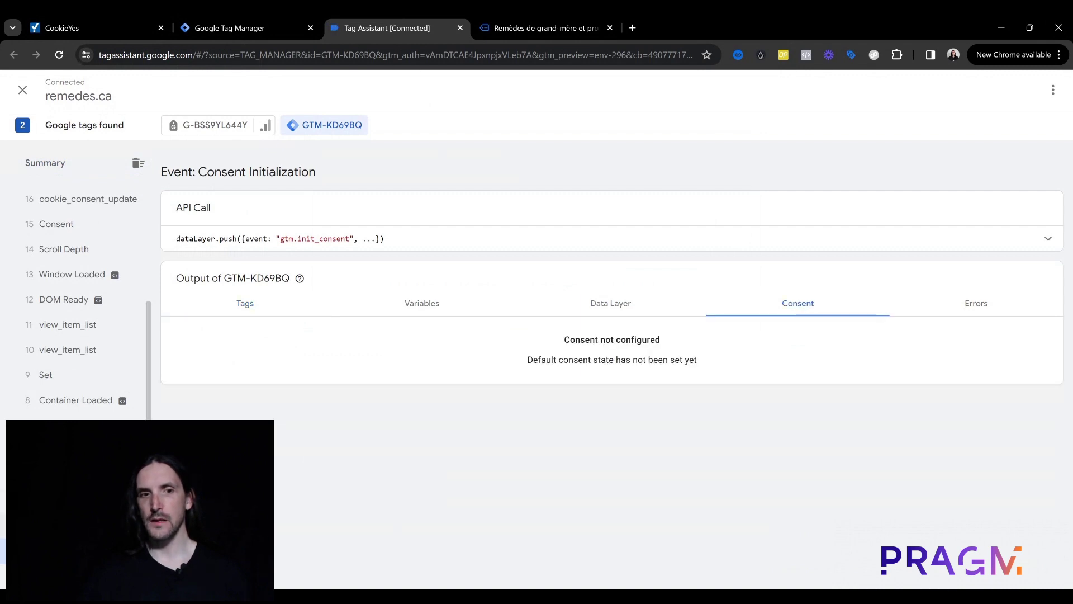
Step: Highlight the Denied defaults for ad_storage, analytics_storage and the other consent types
{"action": "left_click_drag", "start_coordinate": [578, 347], "coordinate": [701, 366]}
{"action": "left_click", "coordinate": [472, 375]}
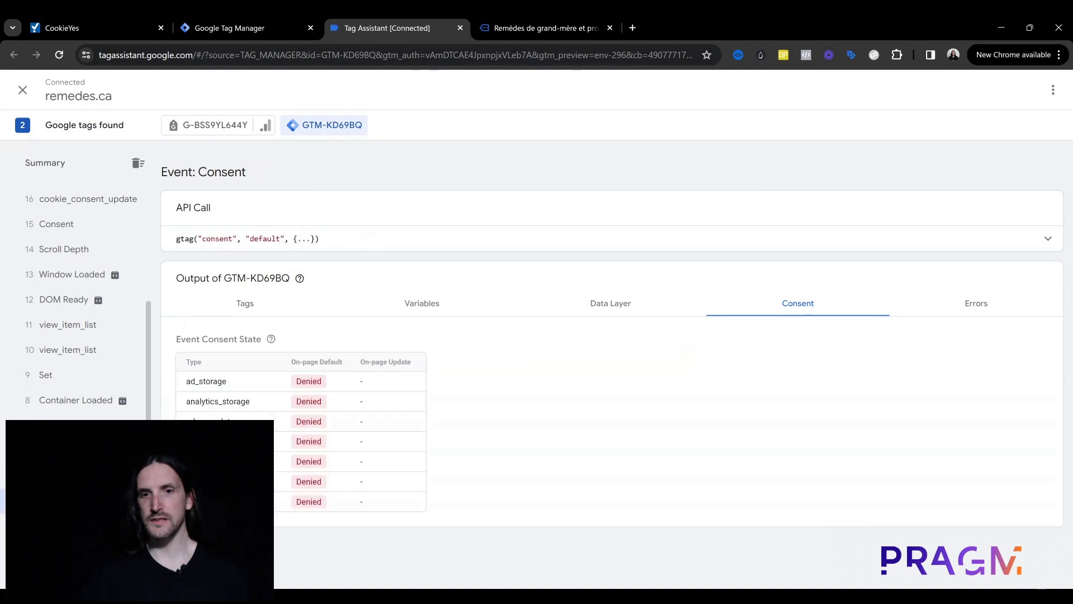
{"action": "left_click_drag", "start_coordinate": [283, 383], "coordinate": [383, 486]}
{"action": "left_click", "coordinate": [387, 494]}
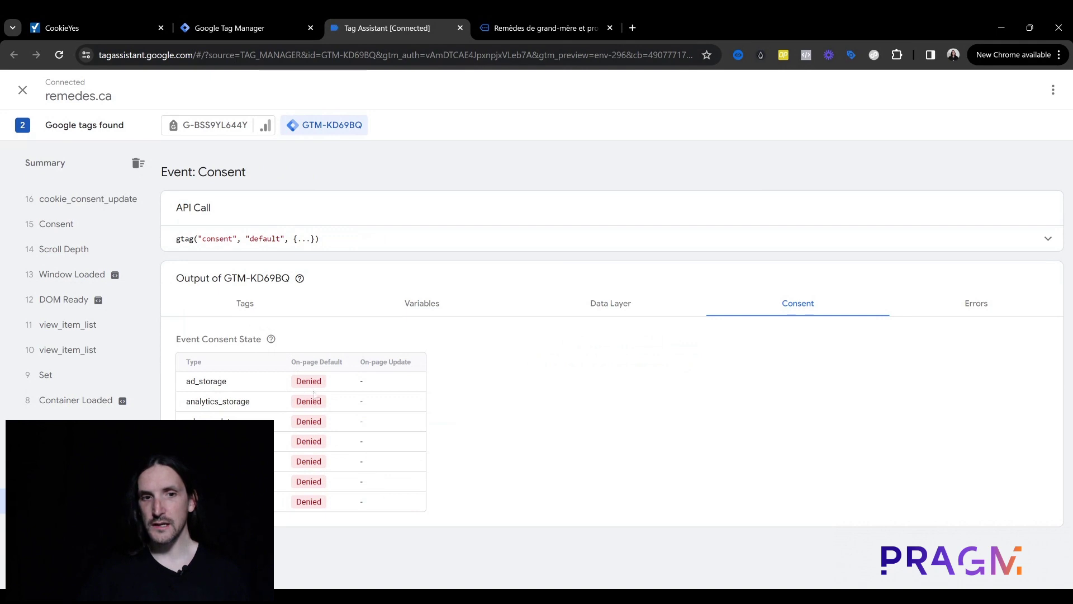
{"action": "double_click", "coordinate": [218, 382]}
{"action": "double_click", "coordinate": [223, 402]}
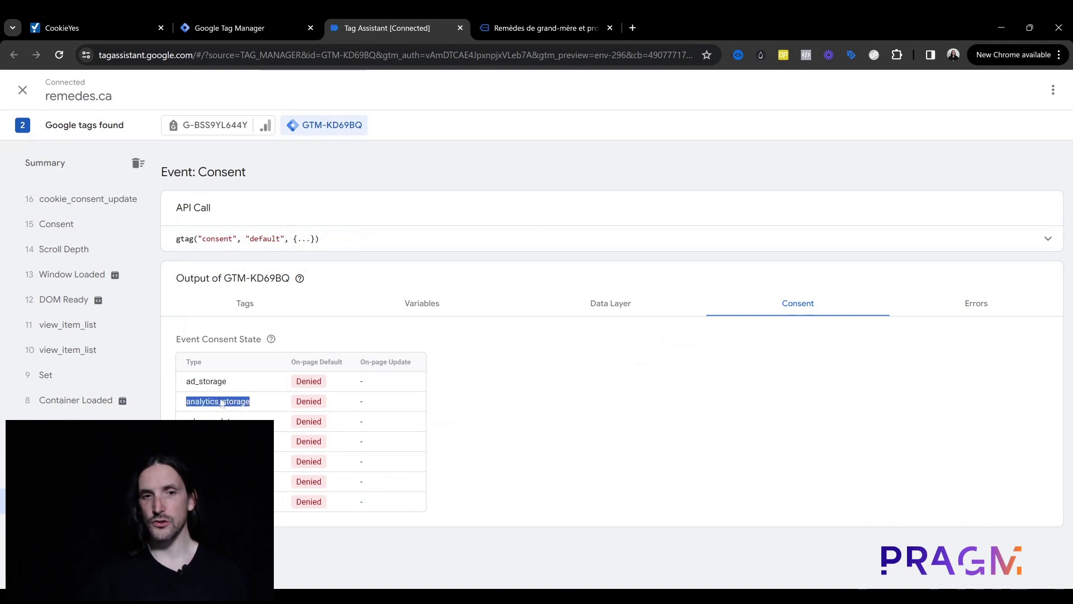
{"action": "left_click", "coordinate": [223, 412]}
{"action": "double_click", "coordinate": [219, 422]}
{"action": "left_click", "coordinate": [224, 439]}
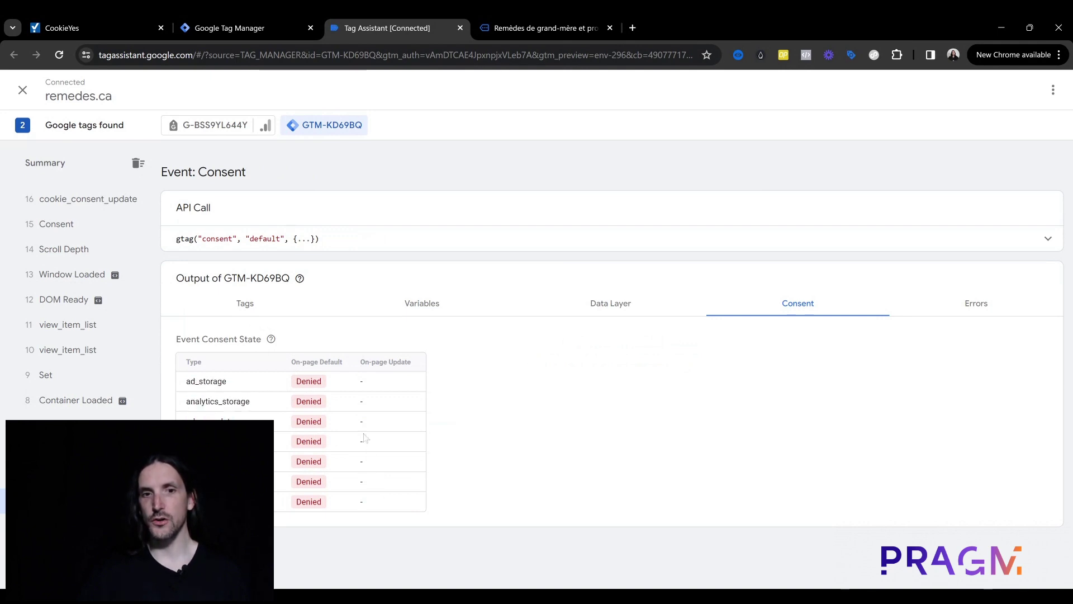
{"action": "double_click", "coordinate": [315, 385]}
{"action": "left_click", "coordinate": [481, 405]}
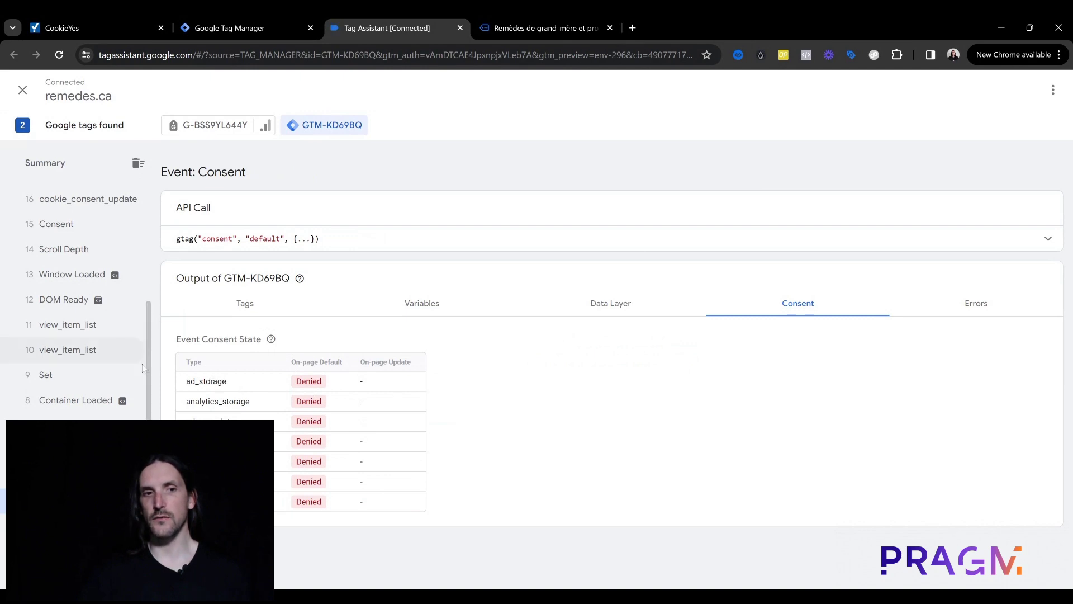
Step: Review Container Loaded and cookie_consent_update, noting the Granted values, then return to remedes.ca
{"action": "left_click", "coordinate": [90, 405]}
{"action": "scroll", "coordinate": [88, 335], "scroll_direction": "up", "scroll_amount": 3}
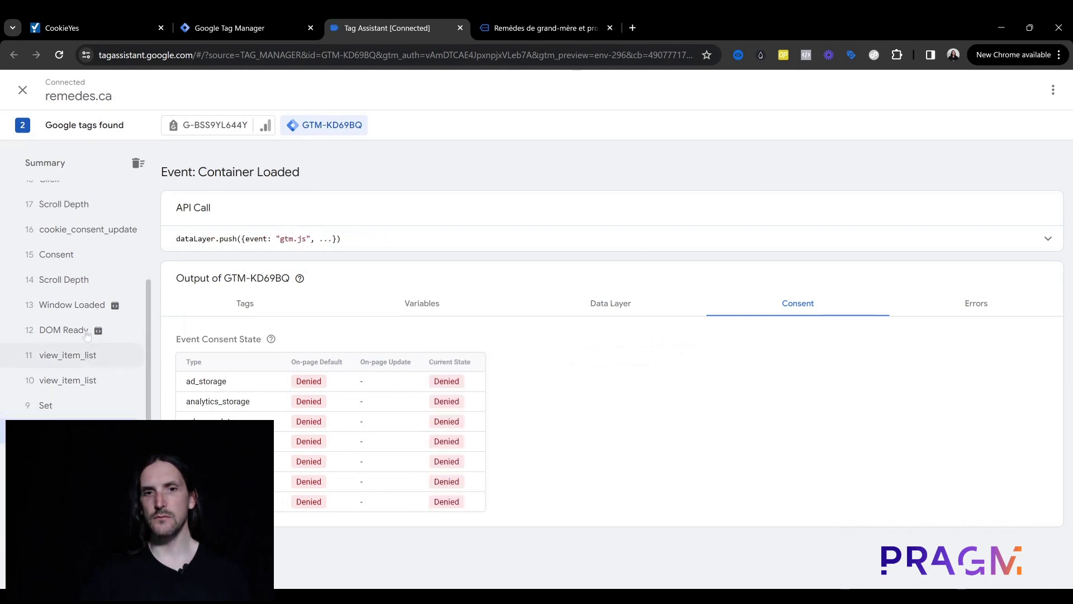
{"action": "scroll", "coordinate": [78, 302], "scroll_direction": "down", "scroll_amount": 1}
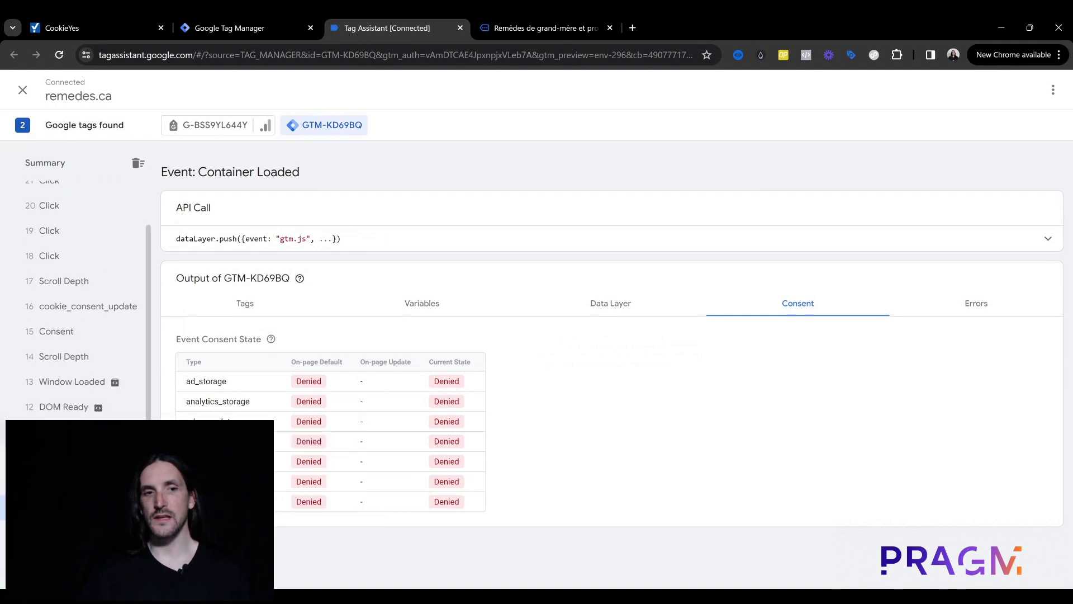
{"action": "scroll", "coordinate": [107, 414], "scroll_direction": "up", "scroll_amount": 1}
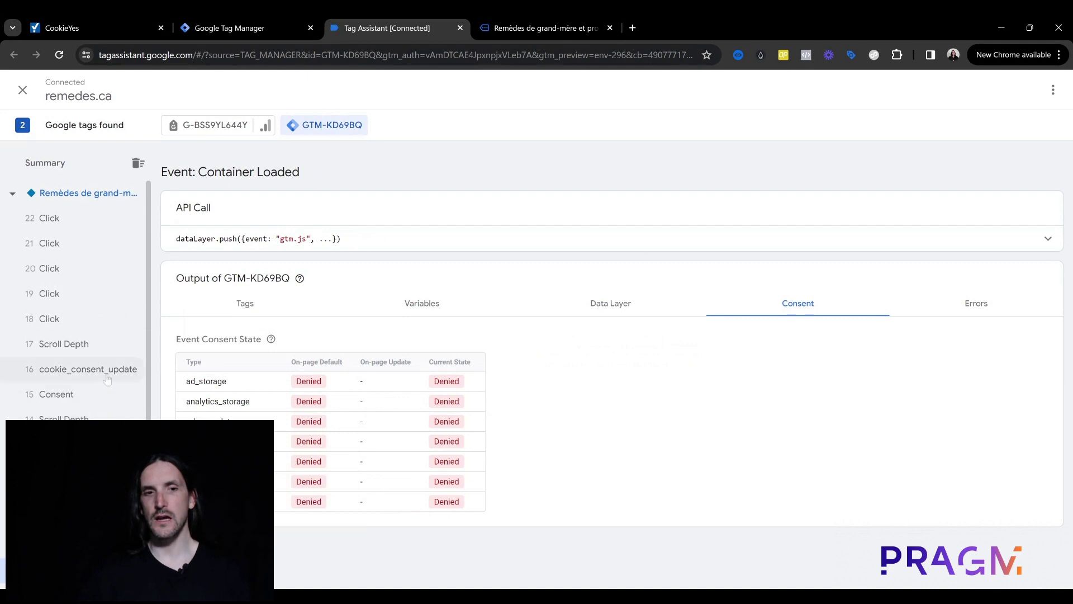
{"action": "left_click", "coordinate": [107, 376]}
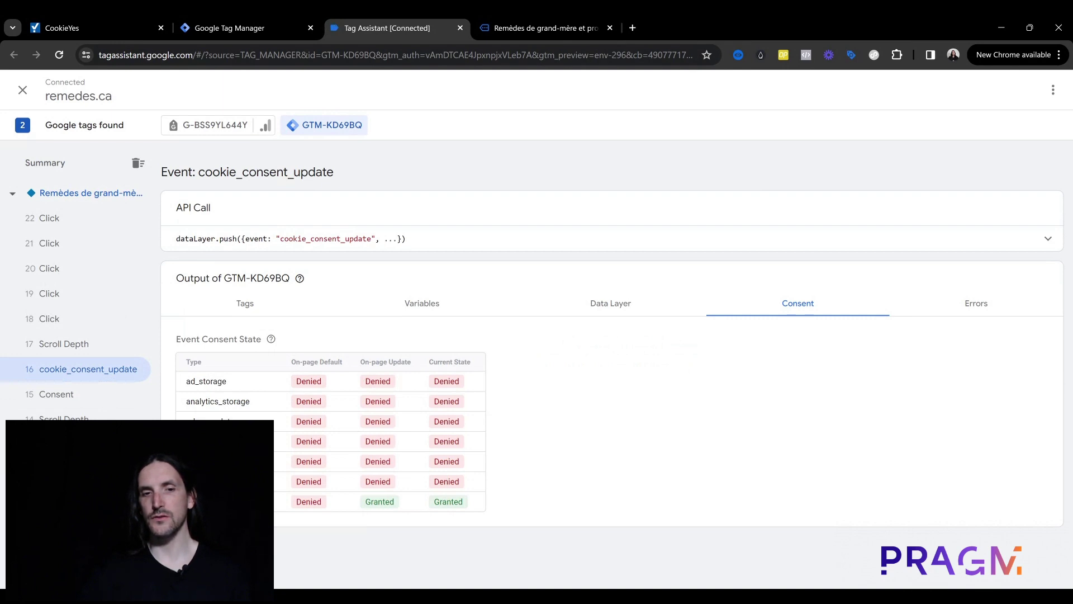
{"action": "left_click_drag", "start_coordinate": [378, 504], "coordinate": [468, 505]}
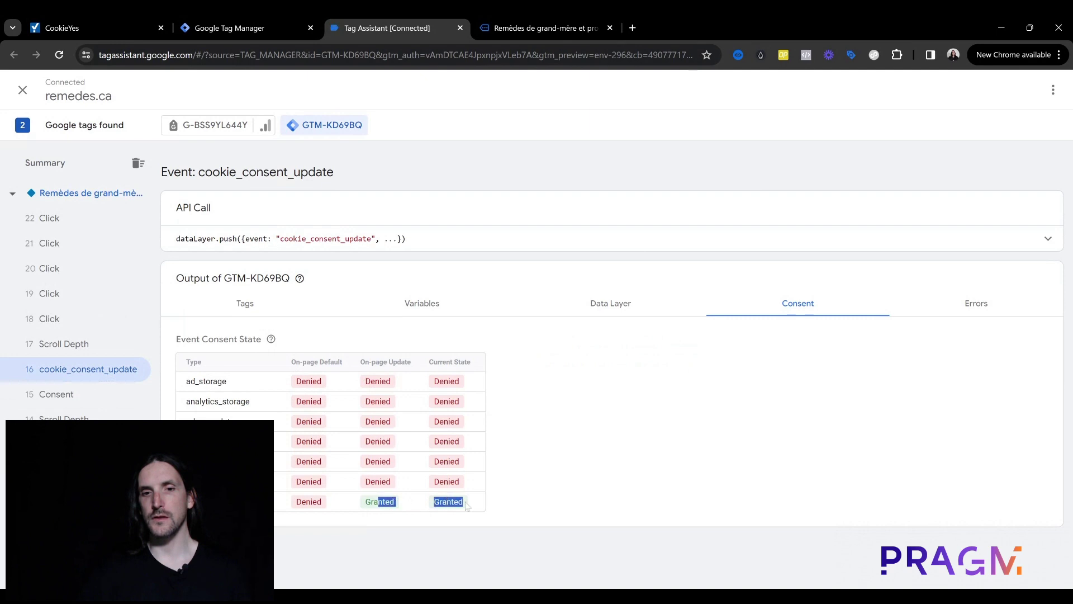
{"action": "left_click", "coordinate": [489, 501]}
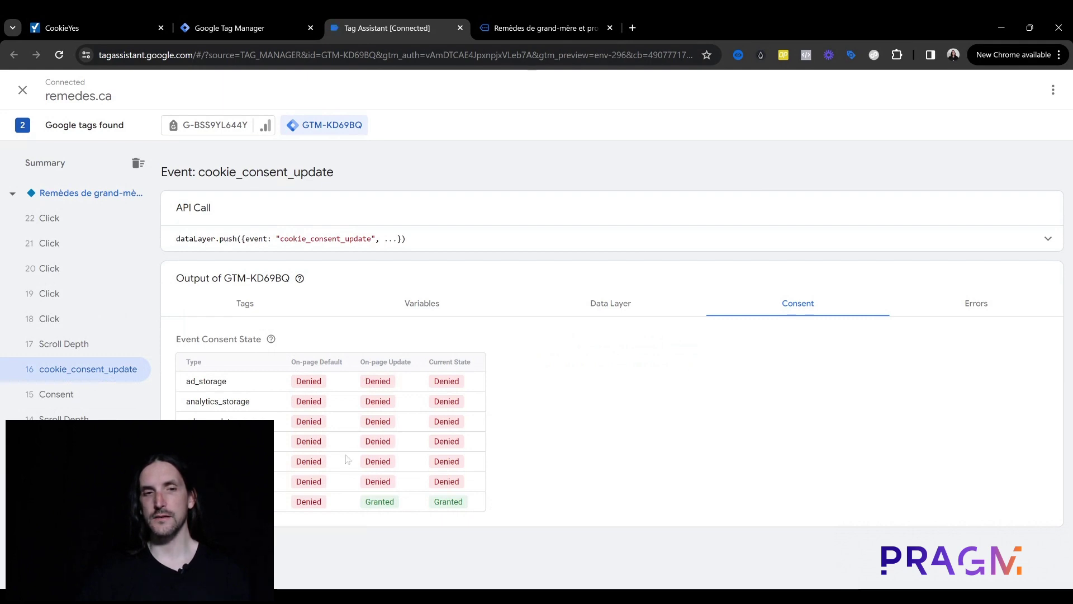
{"action": "left_click", "coordinate": [501, 17]}
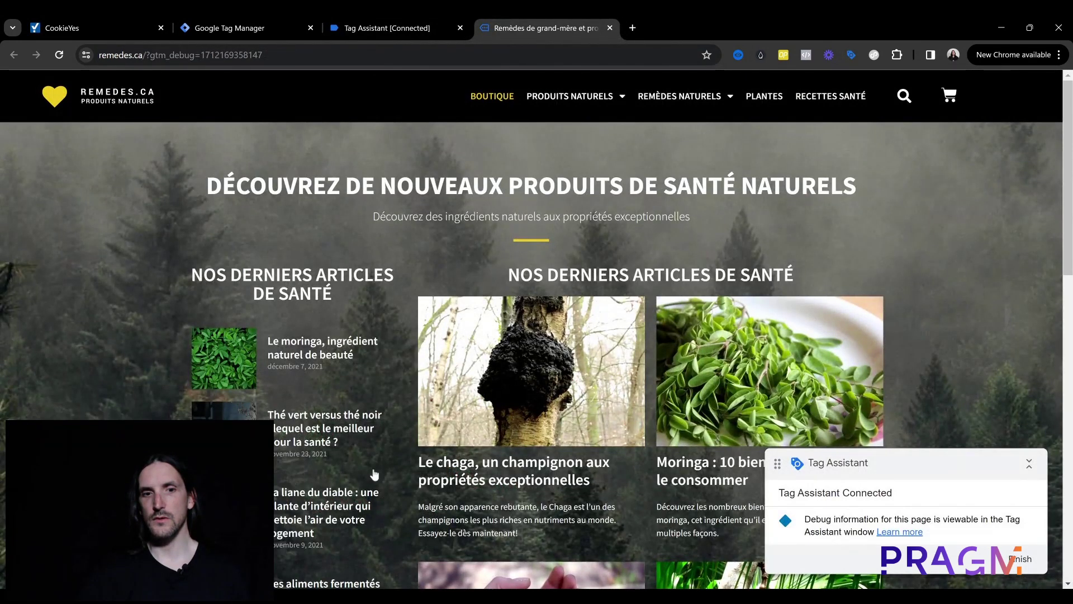
Step: Check event 27 cookie_consent_update's Current State showing ad_storage Granted, then return to the site
{"action": "left_click", "coordinate": [435, 15]}
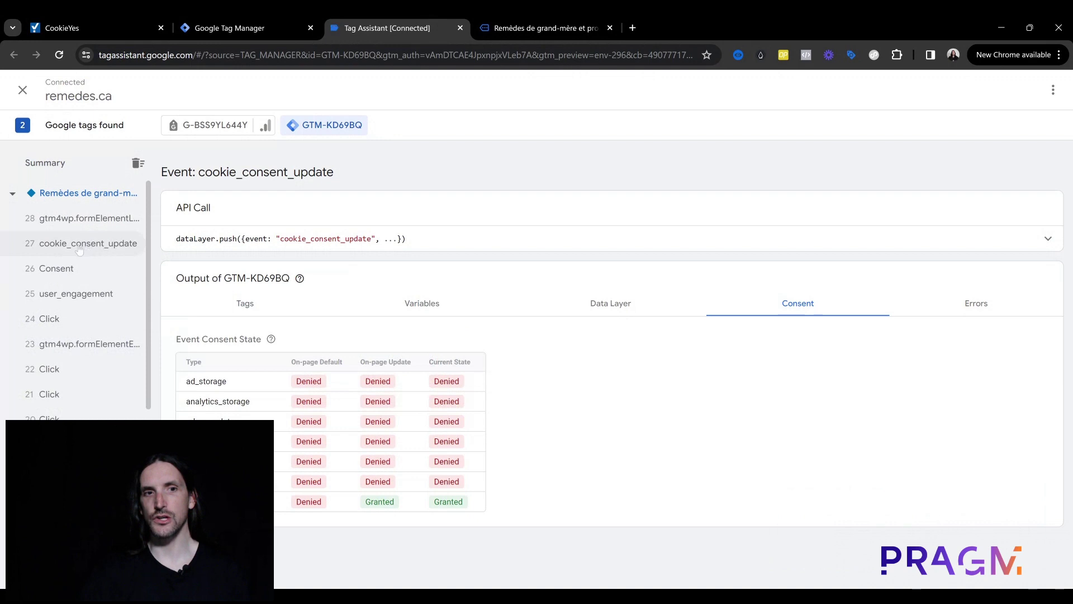
{"action": "left_click", "coordinate": [111, 249]}
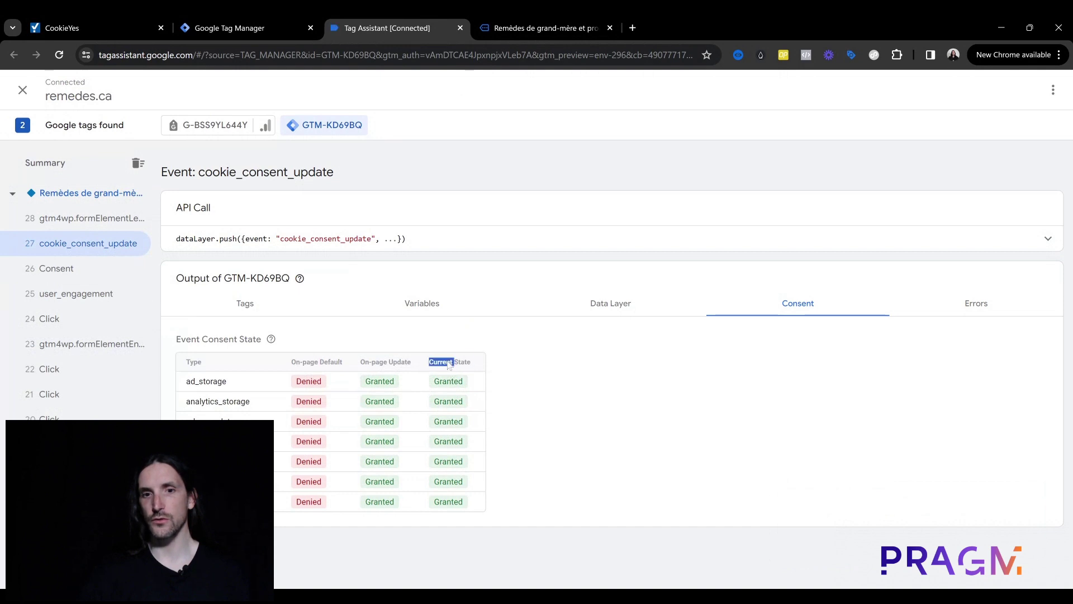
{"action": "triple_click", "coordinate": [449, 364]}
{"action": "double_click", "coordinate": [452, 385]}
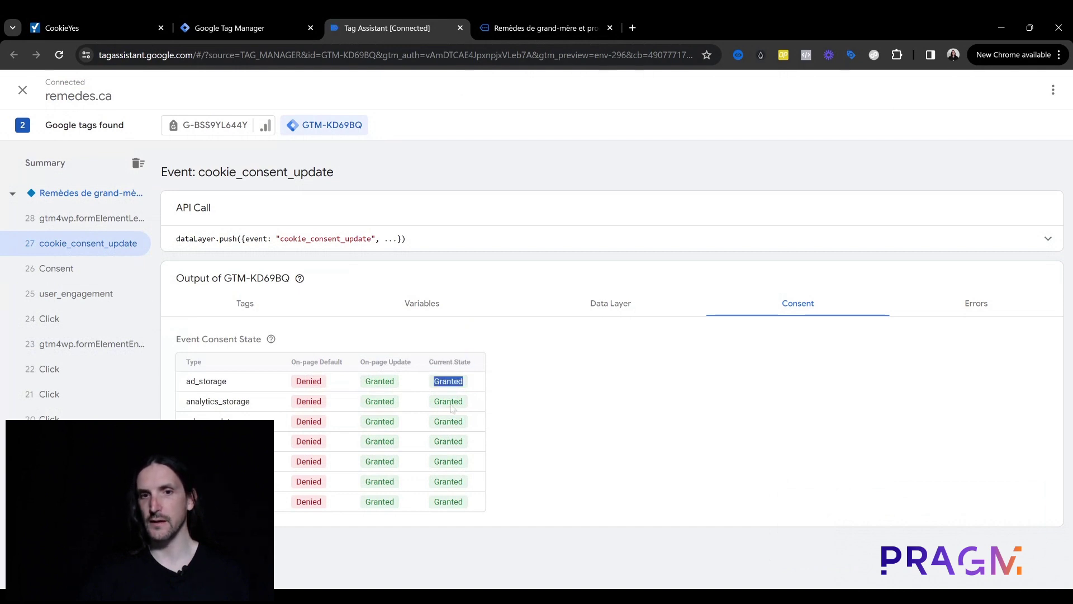
{"action": "left_click", "coordinate": [453, 409]}
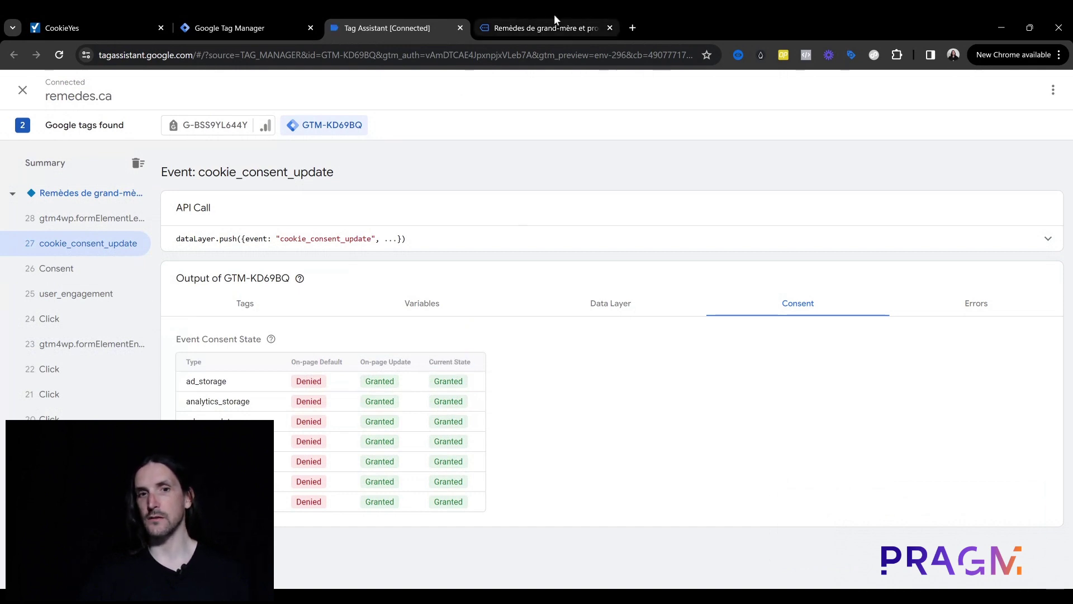
{"action": "left_click", "coordinate": [554, 15]}
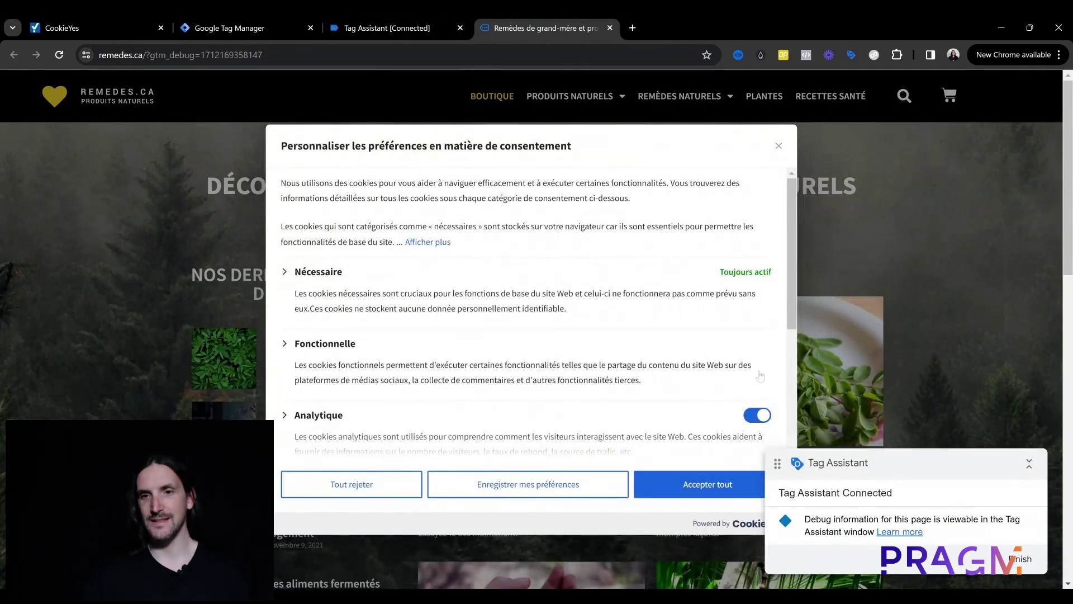
Step: Close the consent preferences dialog and recheck ad_storage's Granted state in Tag Assistant
{"action": "scroll", "coordinate": [337, 362], "scroll_direction": "down", "scroll_amount": 4}
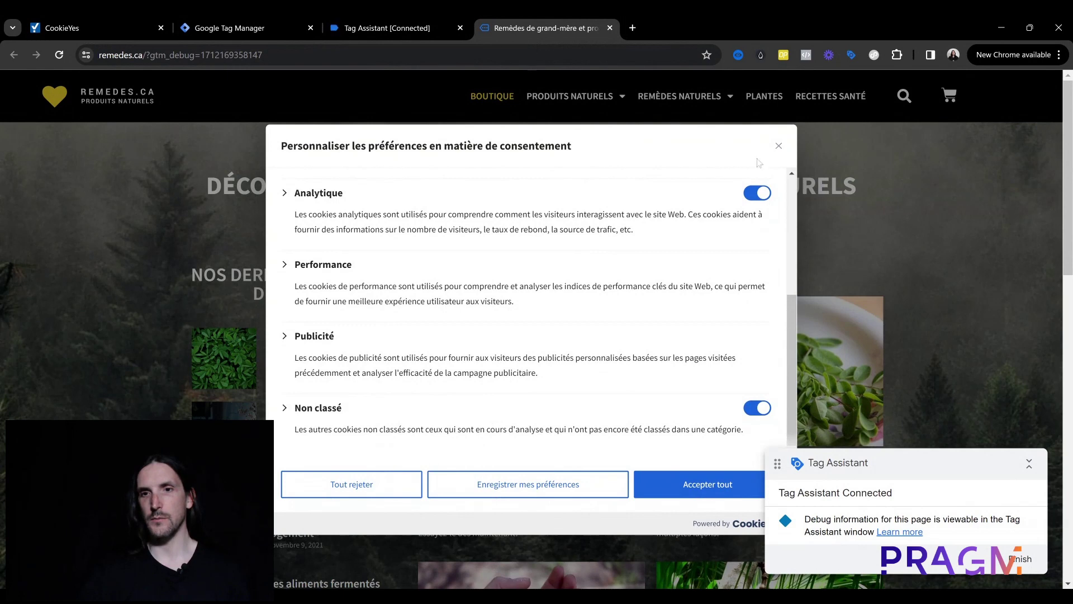
{"action": "left_click", "coordinate": [779, 145]}
{"action": "left_click", "coordinate": [360, 17]}
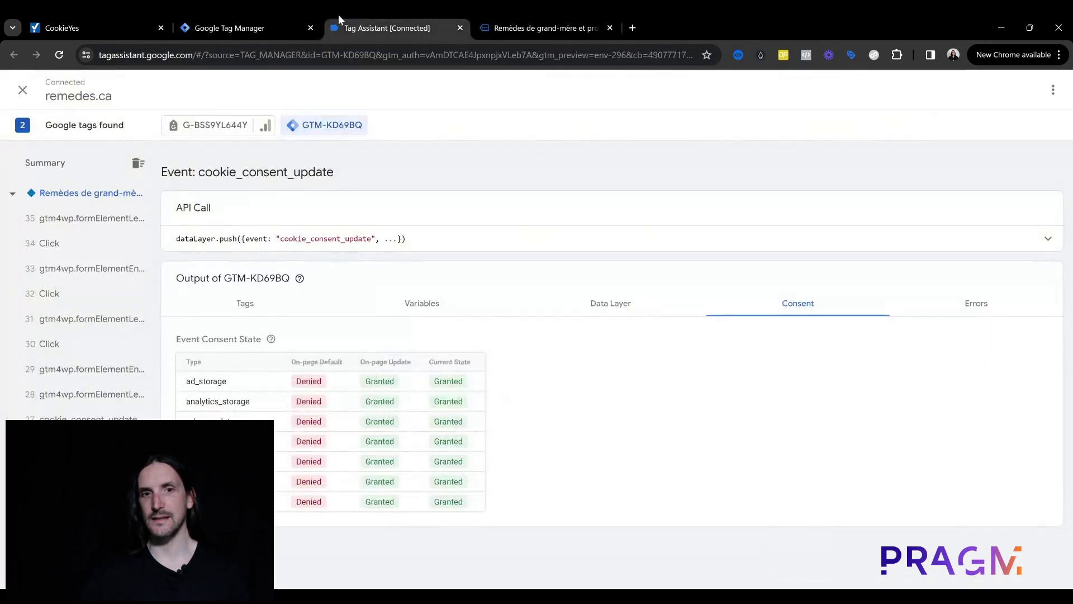
{"action": "double_click", "coordinate": [206, 382]}
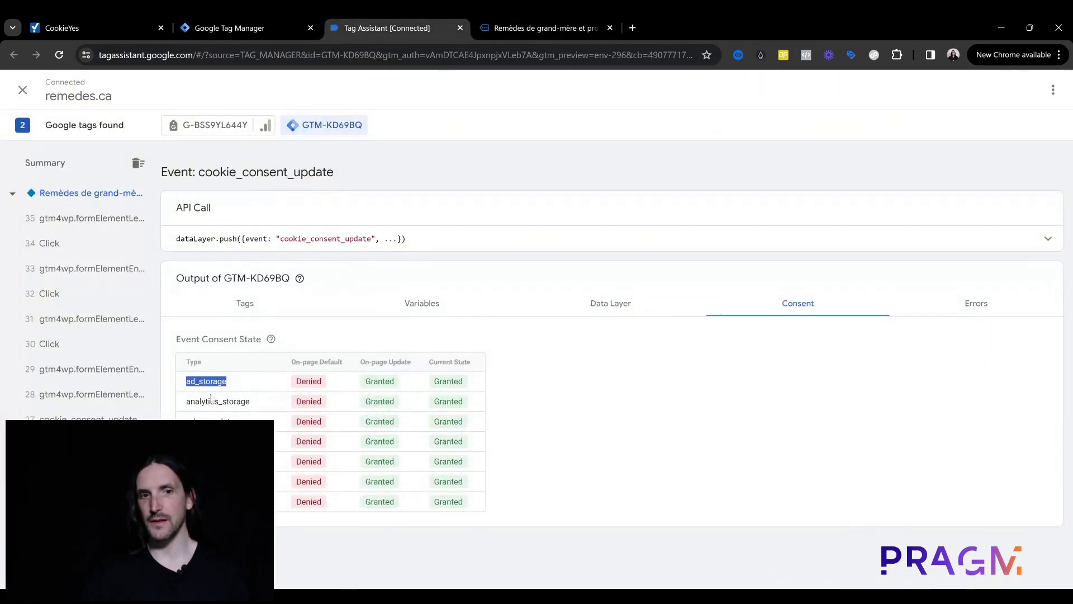
{"action": "left_click", "coordinate": [214, 400]}
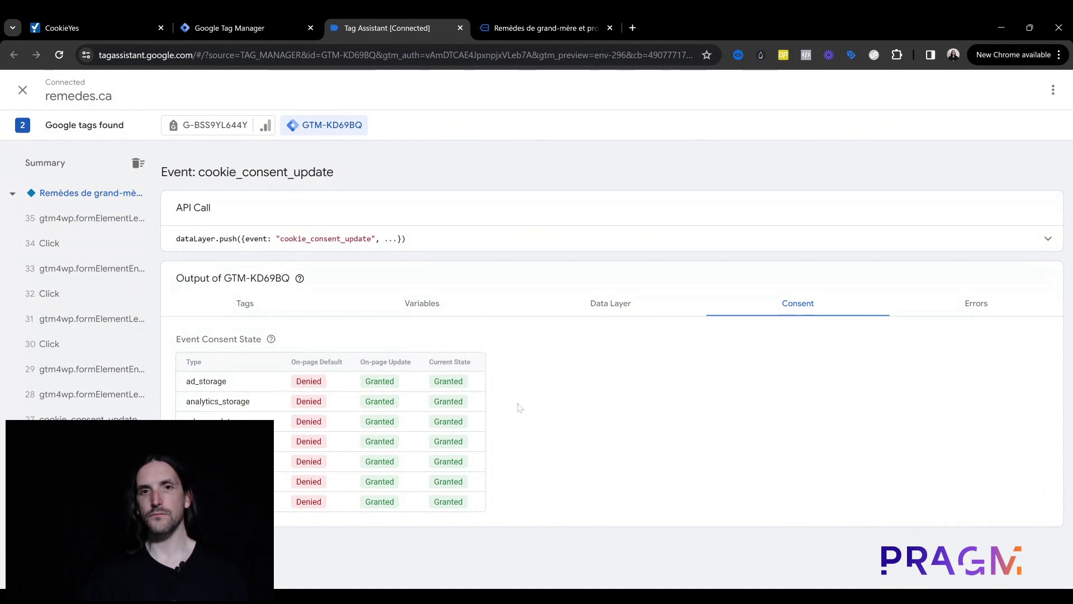
Step: Open the site's Boutique page and check Tag Assistant for the logged link click
{"action": "left_click", "coordinate": [555, 16]}
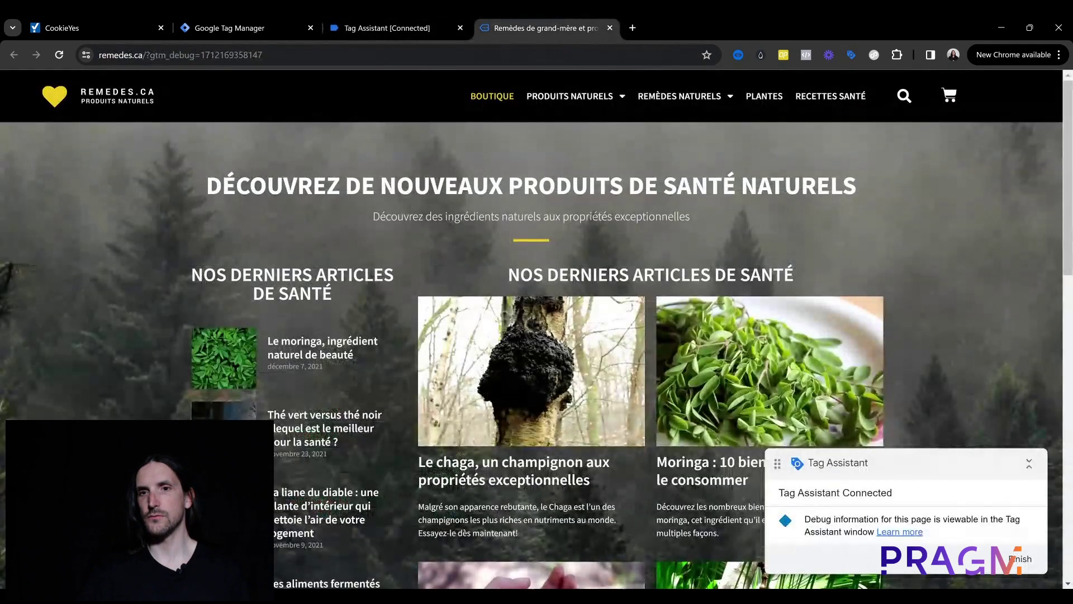
{"action": "left_click", "coordinate": [488, 106]}
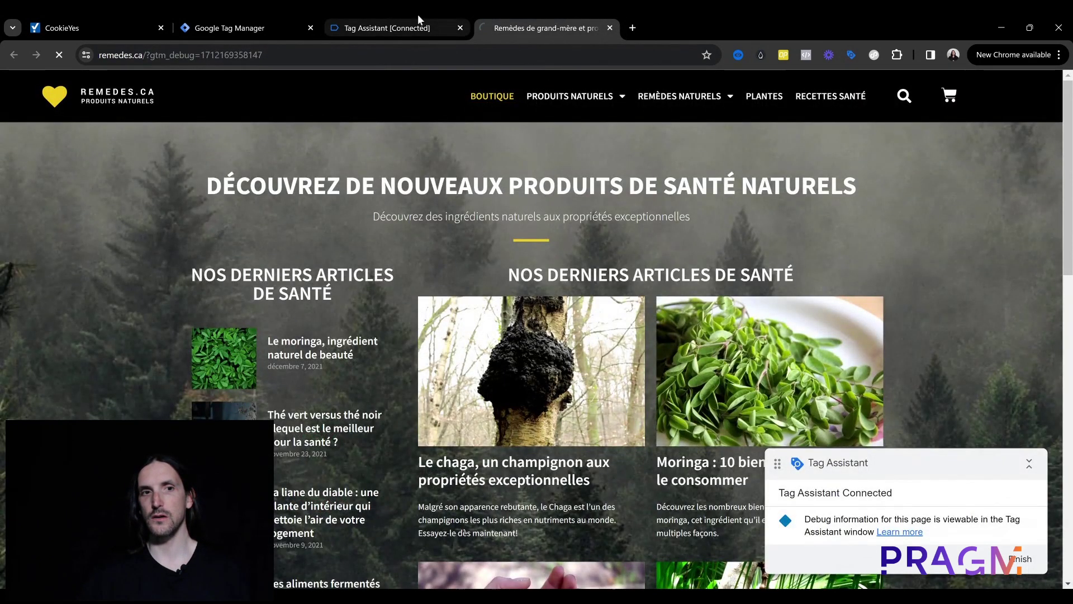
{"action": "left_click", "coordinate": [418, 15]}
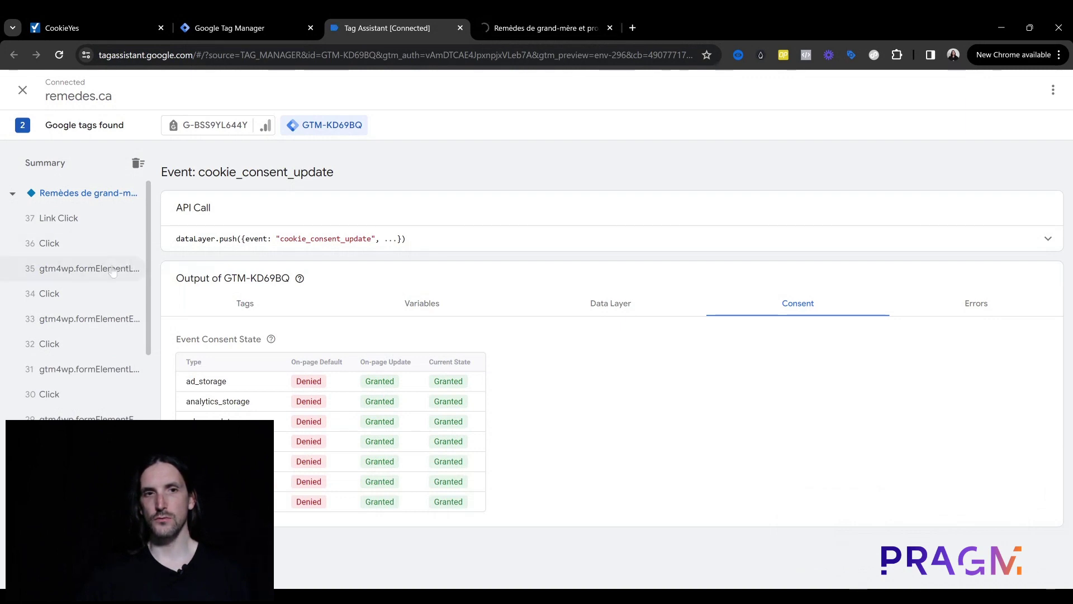
{"action": "left_click", "coordinate": [532, 21]}
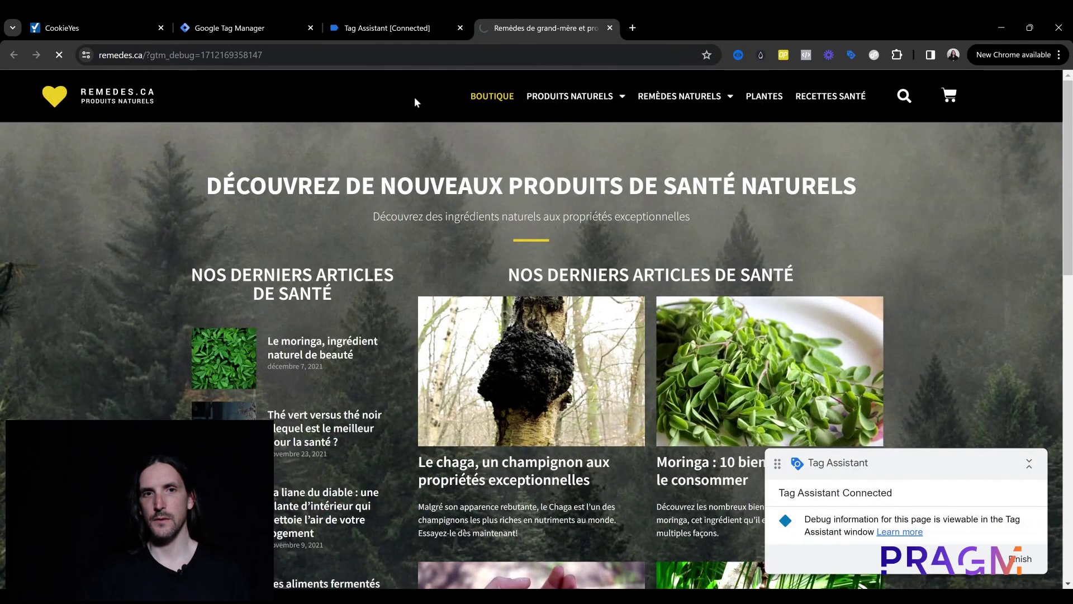
{"action": "left_click", "coordinate": [410, 15]}
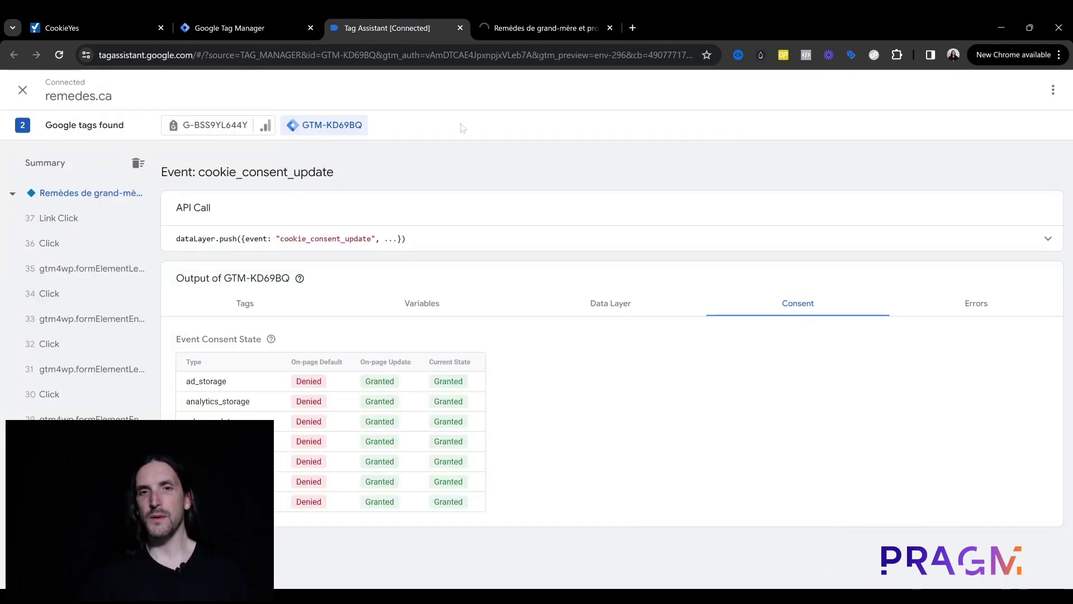
Step: Return to Tag Manager and scroll the TEST workspace Tags list to find GA4 - Configuration
{"action": "left_click", "coordinate": [259, 20]}
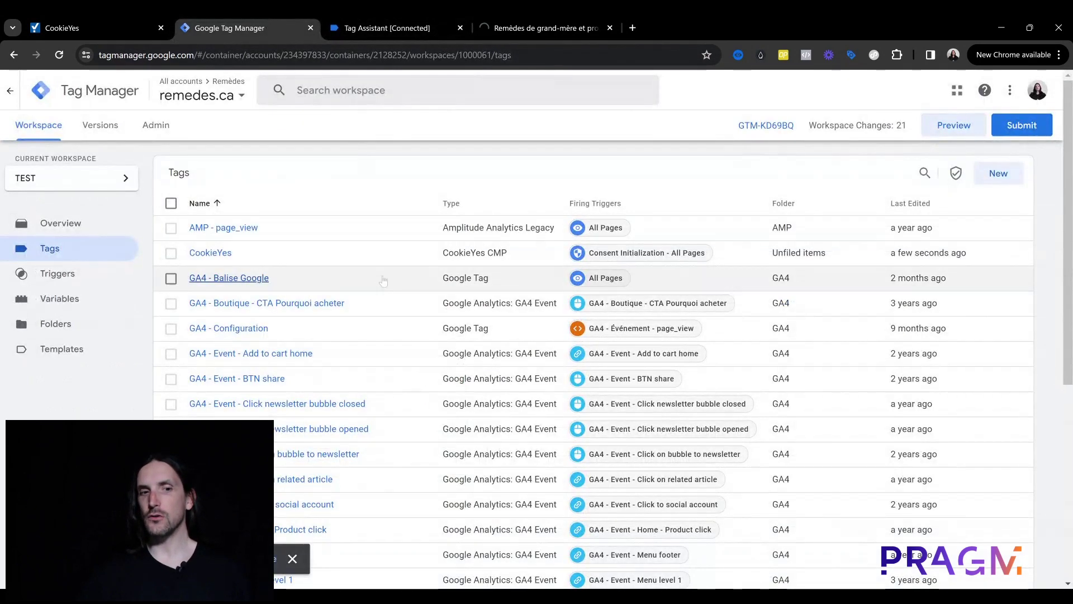
{"action": "scroll", "coordinate": [380, 274], "scroll_direction": "down", "scroll_amount": 4}
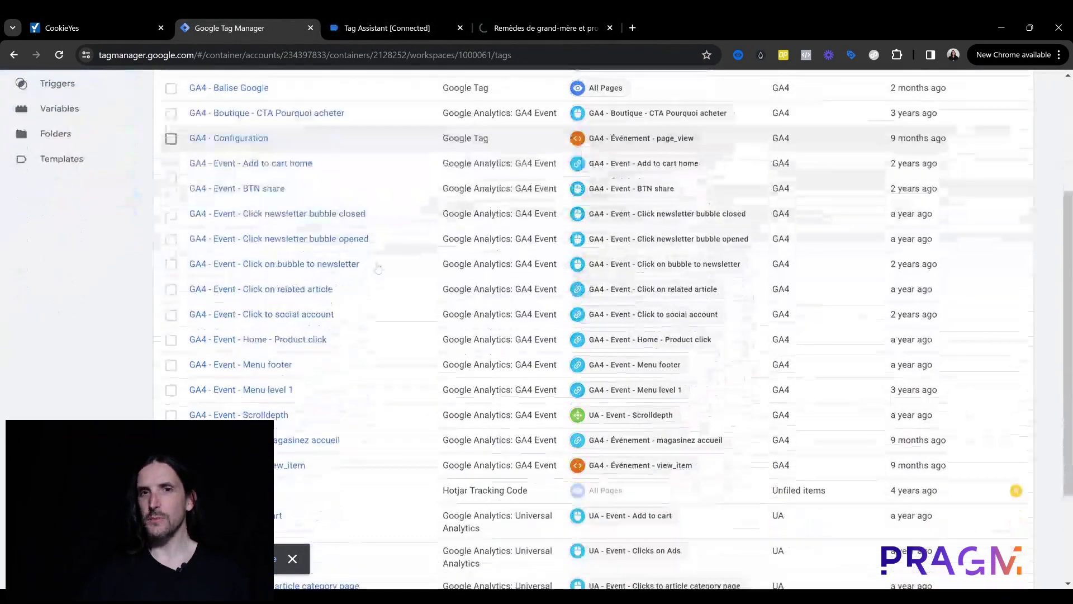
{"action": "scroll", "coordinate": [379, 269], "scroll_direction": "down", "scroll_amount": 3}
{"action": "scroll", "coordinate": [374, 279], "scroll_direction": "up", "scroll_amount": 5}
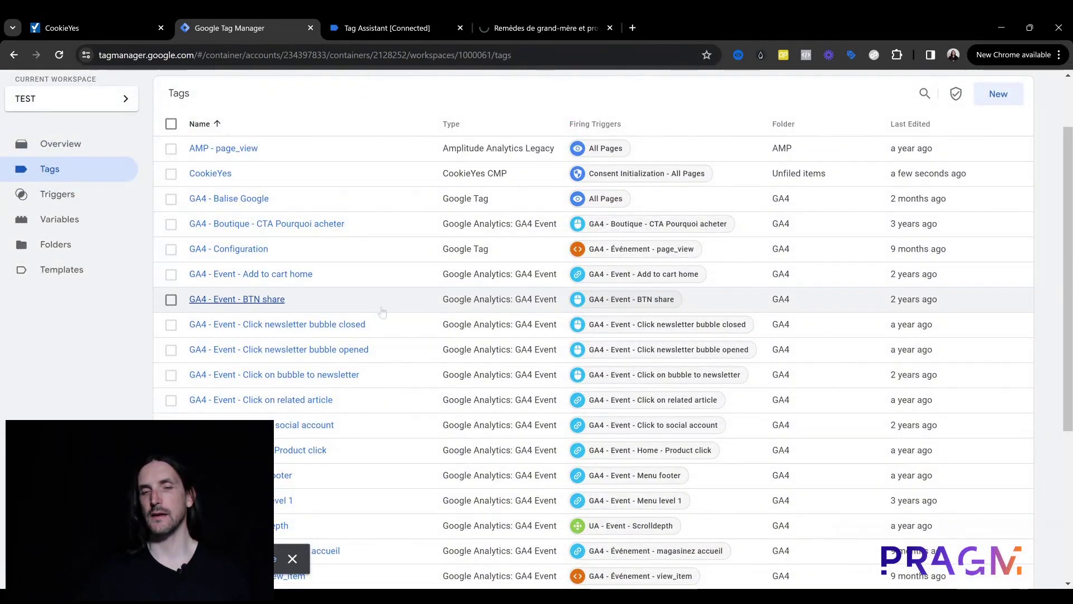
{"action": "scroll", "coordinate": [385, 312], "scroll_direction": "up", "scroll_amount": 1}
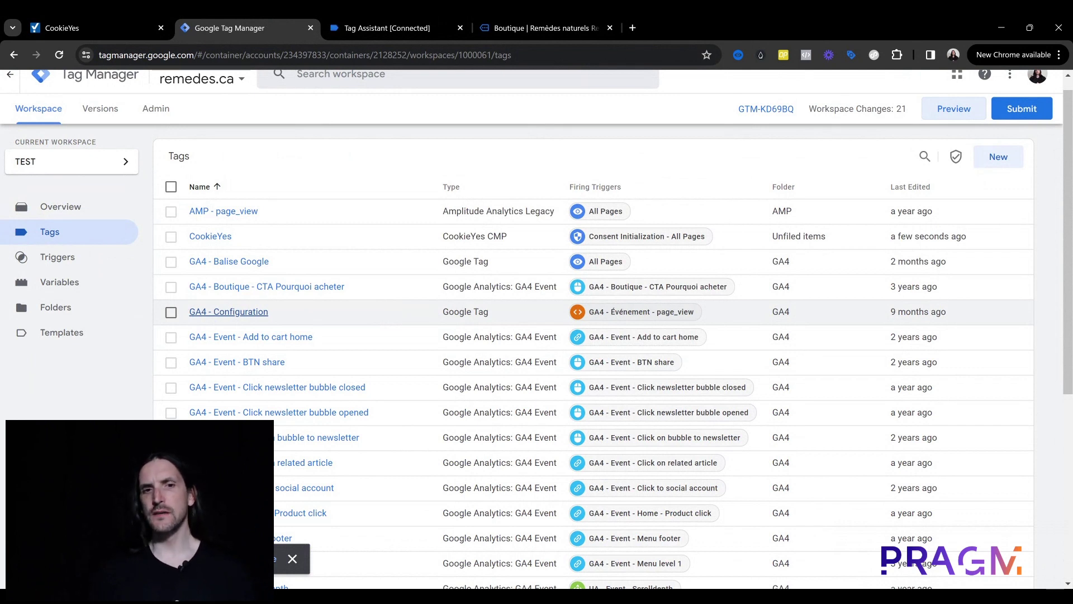
Step: Open the GA4 - Configuration tag for editing and expand Advanced Settings > Consent Settings
{"action": "left_click", "coordinate": [241, 320]}
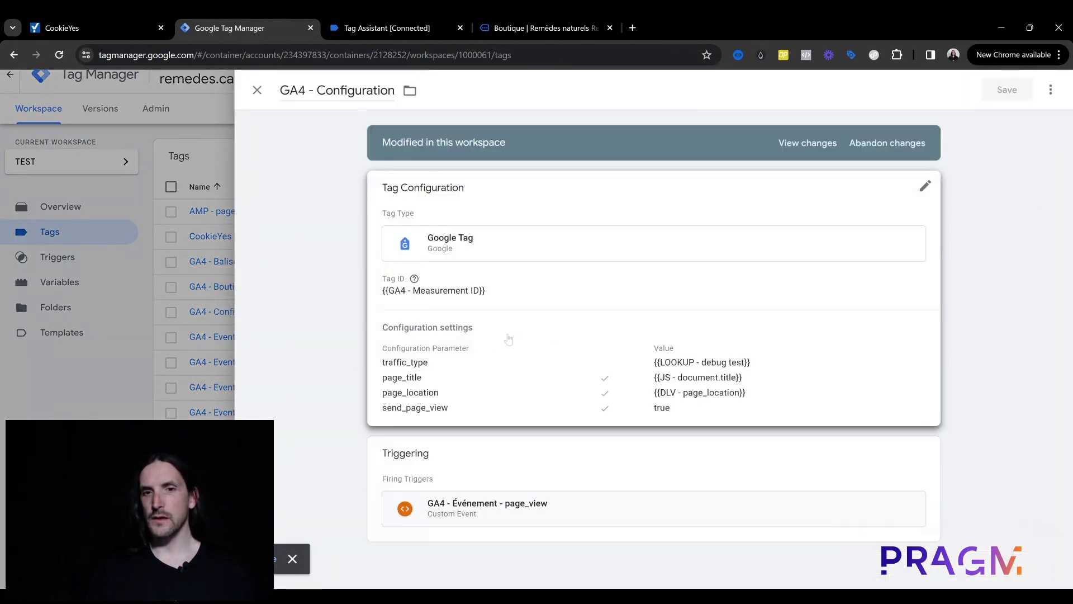
{"action": "left_click", "coordinate": [465, 199]}
{"action": "scroll", "coordinate": [486, 238], "scroll_direction": "down", "scroll_amount": 5}
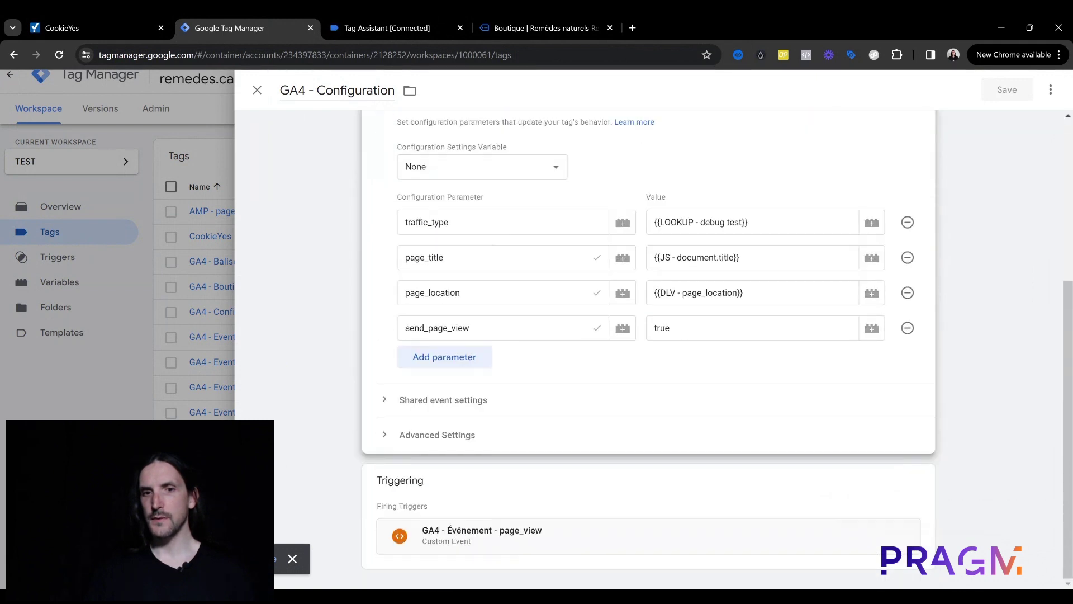
{"action": "left_click", "coordinate": [392, 442]}
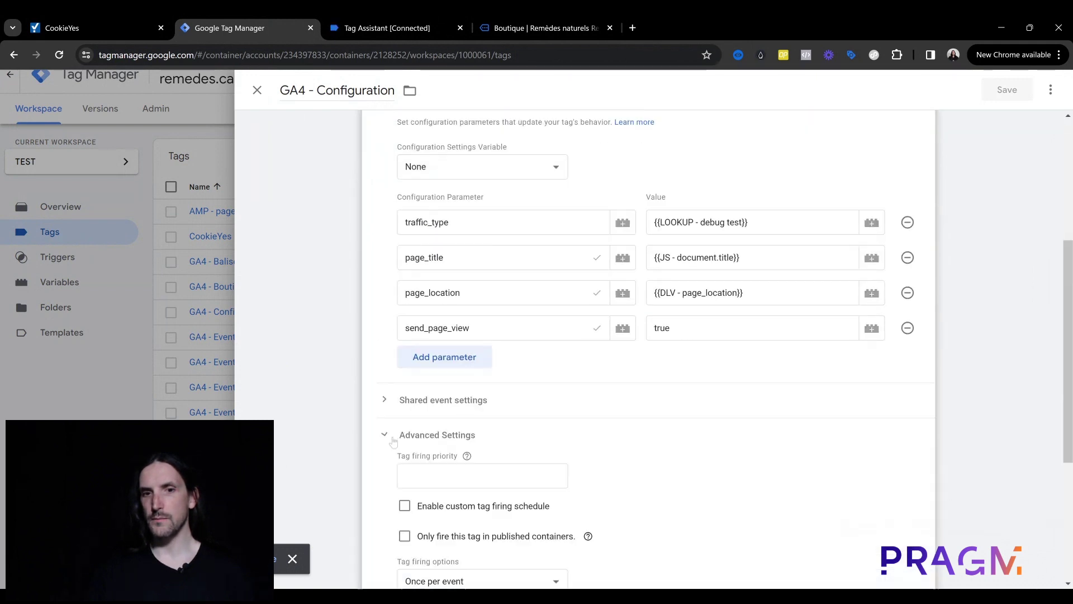
{"action": "scroll", "coordinate": [436, 430], "scroll_direction": "down", "scroll_amount": 5}
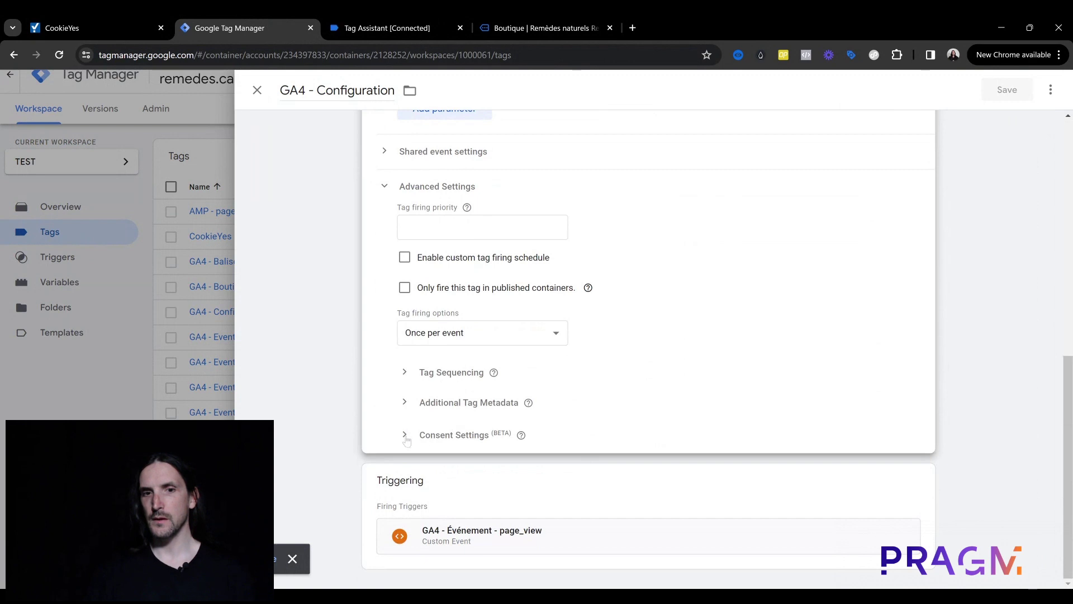
{"action": "left_click", "coordinate": [411, 435]}
{"action": "scroll", "coordinate": [442, 398], "scroll_direction": "down", "scroll_amount": 2}
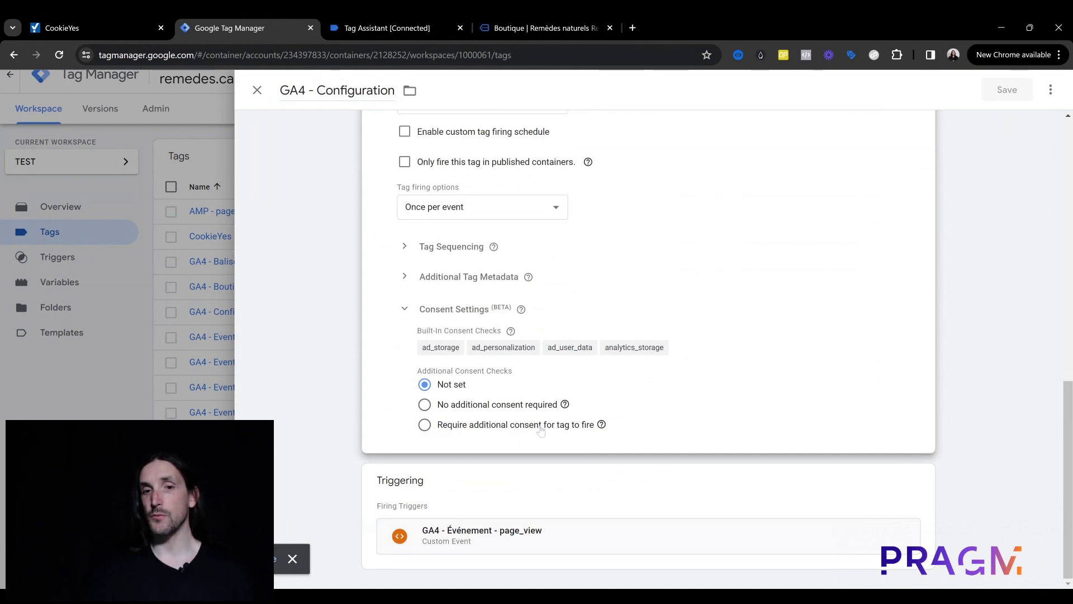
Step: Require additional analytics_storage consent for the tag, then return to the Boutique page
{"action": "left_click", "coordinate": [425, 424]}
{"action": "left_click", "coordinate": [503, 455]}
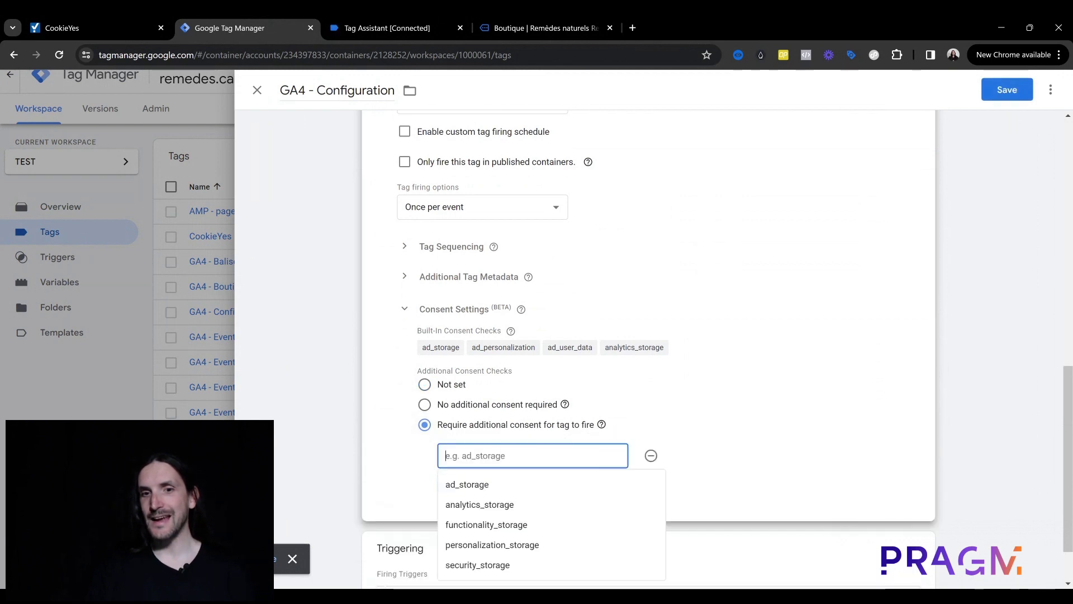
{"action": "scroll", "coordinate": [539, 438], "scroll_direction": "down", "scroll_amount": 1}
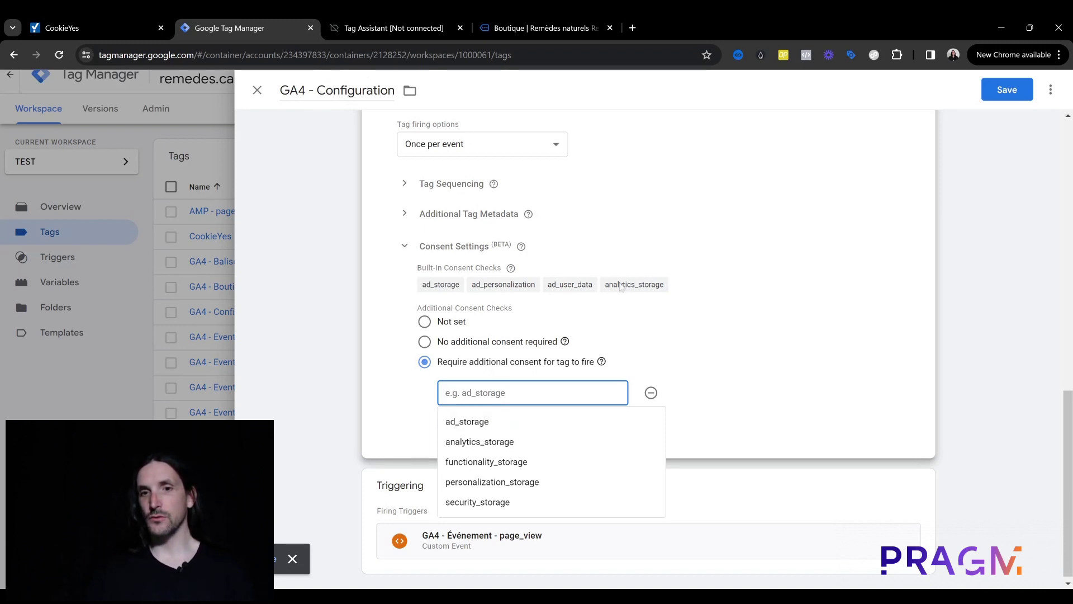
{"action": "left_click", "coordinate": [495, 444]}
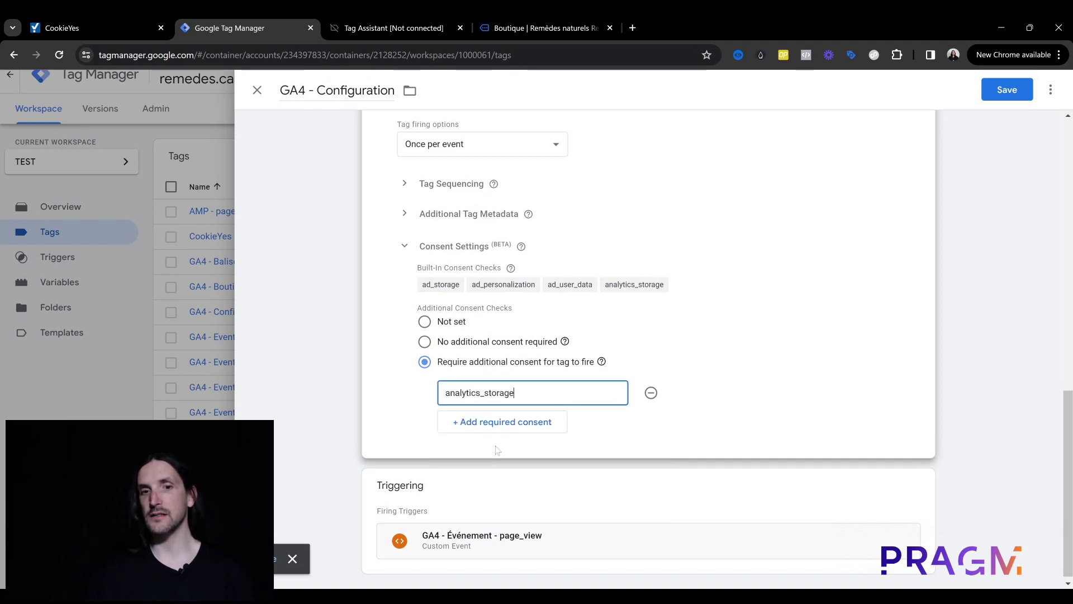
{"action": "left_click", "coordinate": [719, 397]}
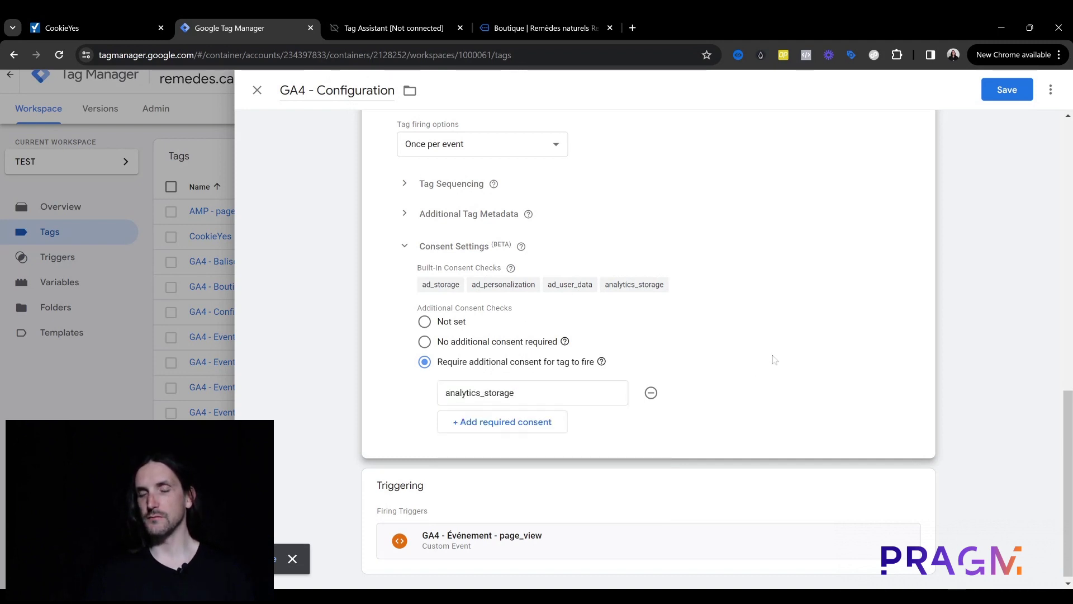
{"action": "left_click", "coordinate": [558, 17]}
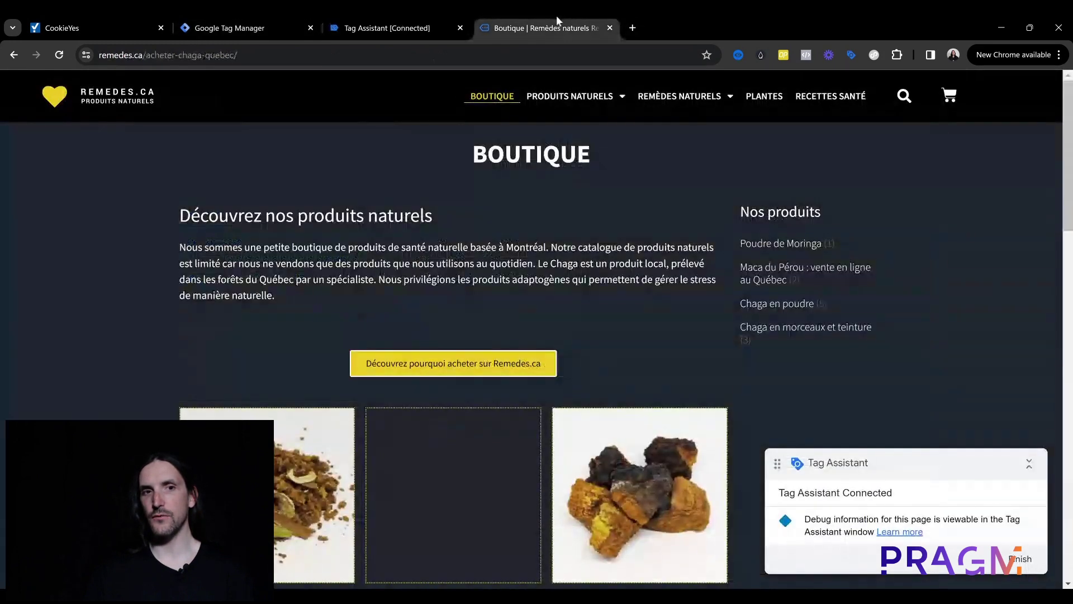
Step: Check the Granted current consent states for cookie_consent_update, then return to the tag editor
{"action": "left_click", "coordinate": [424, 17]}
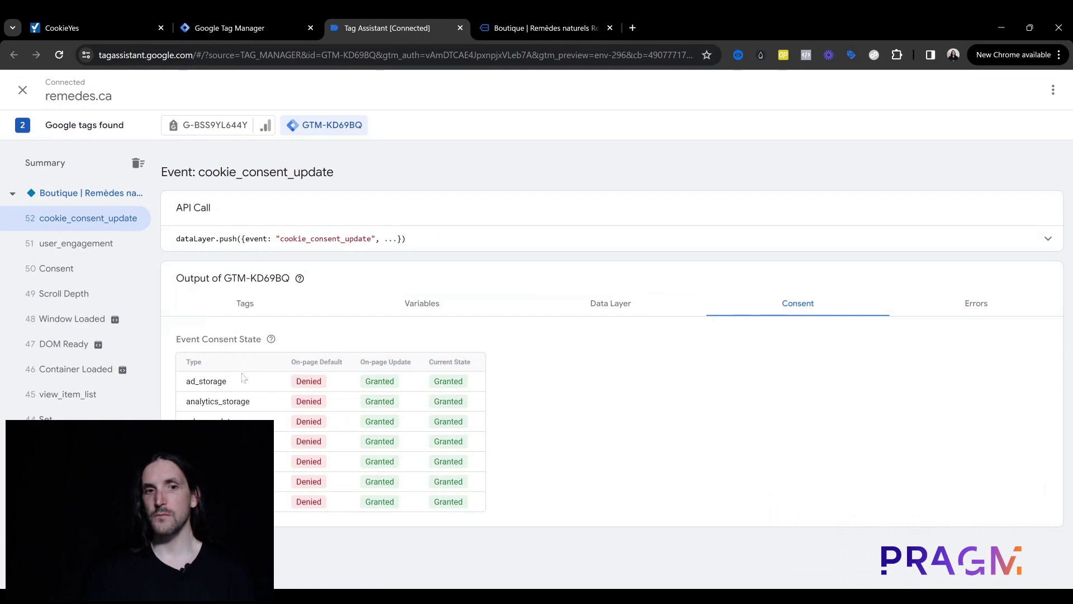
{"action": "double_click", "coordinate": [459, 382]}
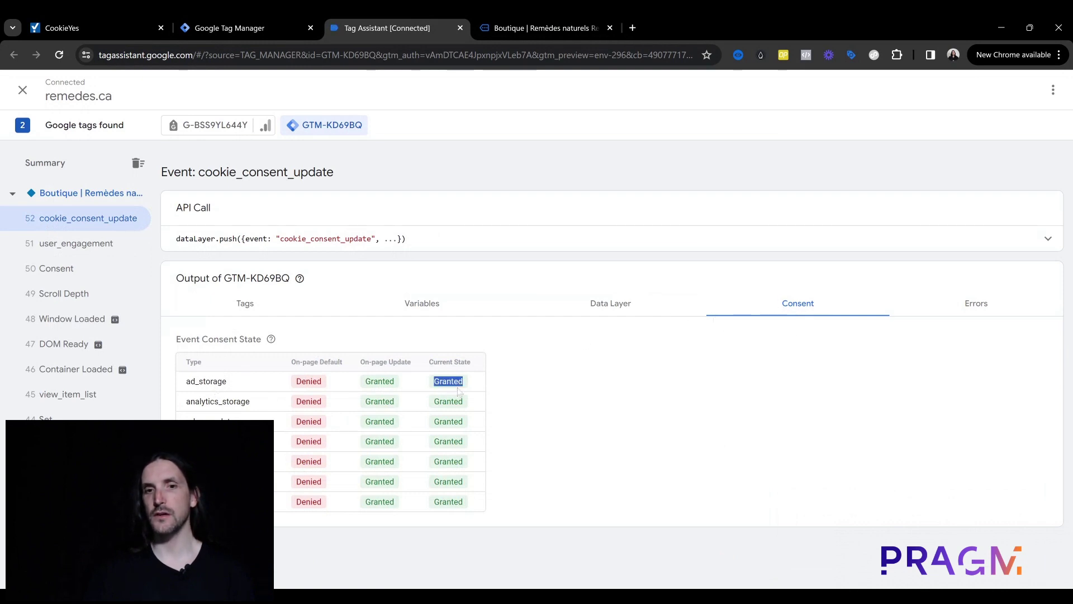
{"action": "double_click", "coordinate": [459, 402]}
{"action": "double_click", "coordinate": [460, 422]}
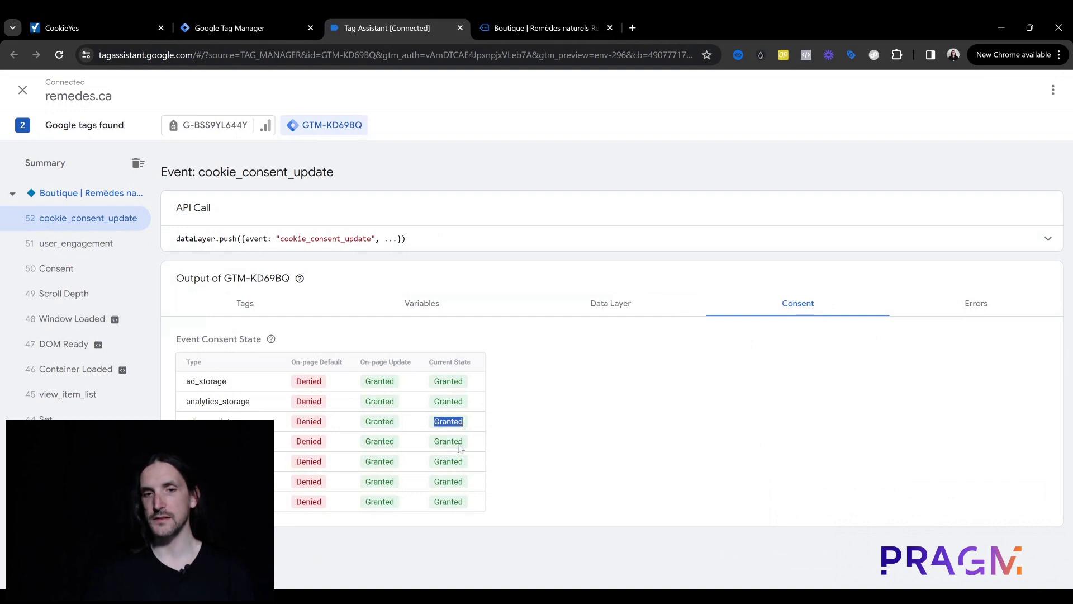
{"action": "left_click", "coordinate": [462, 450]}
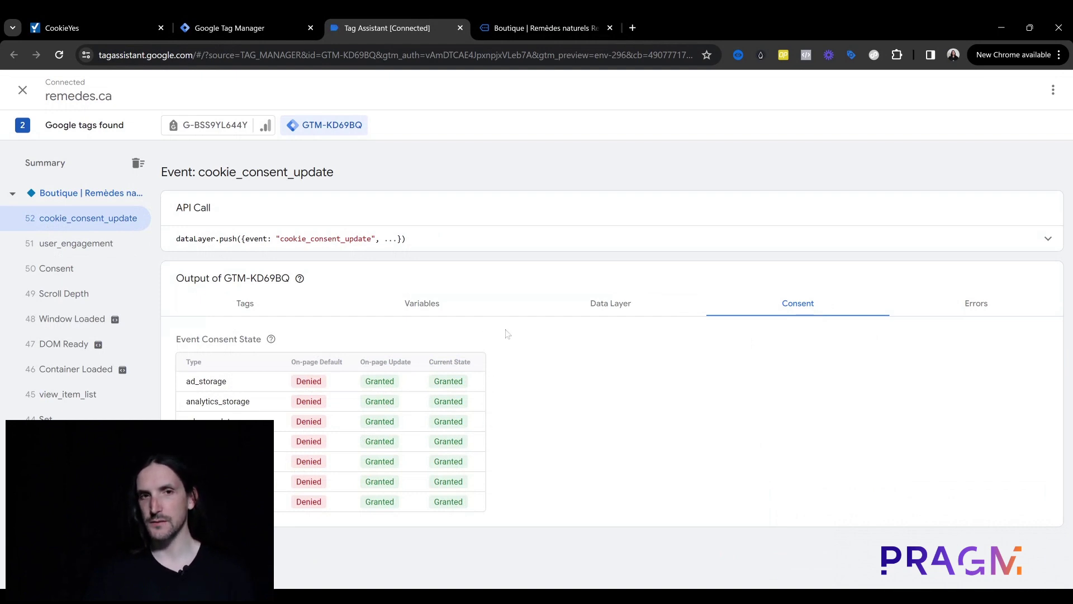
{"action": "left_click", "coordinate": [250, 14]}
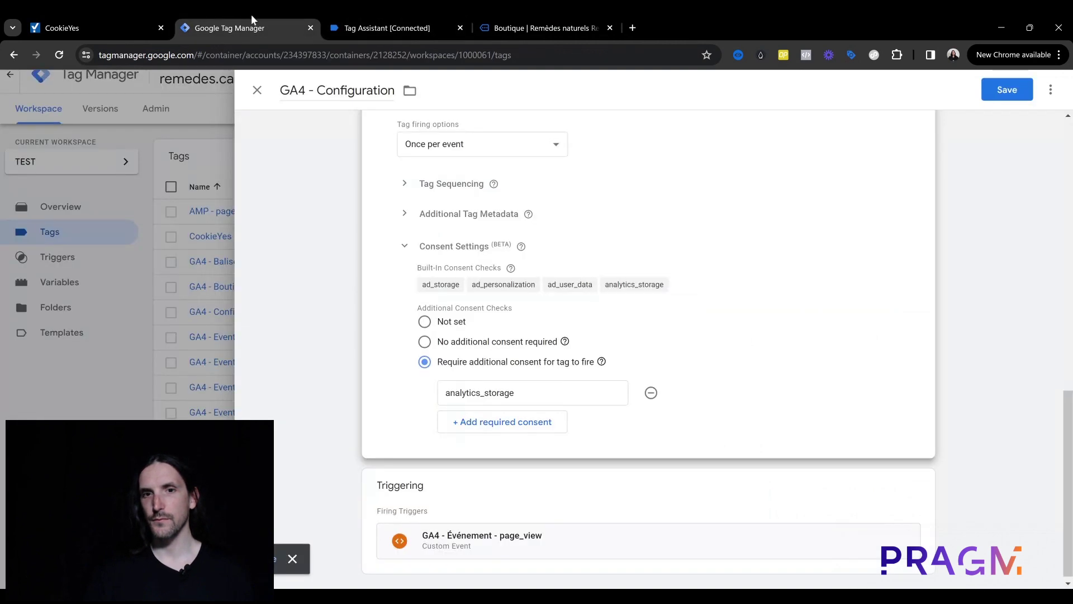
Step: Save the GA4 - Configuration tag with its analytics_storage consent requirement
{"action": "left_click", "coordinate": [1021, 98]}
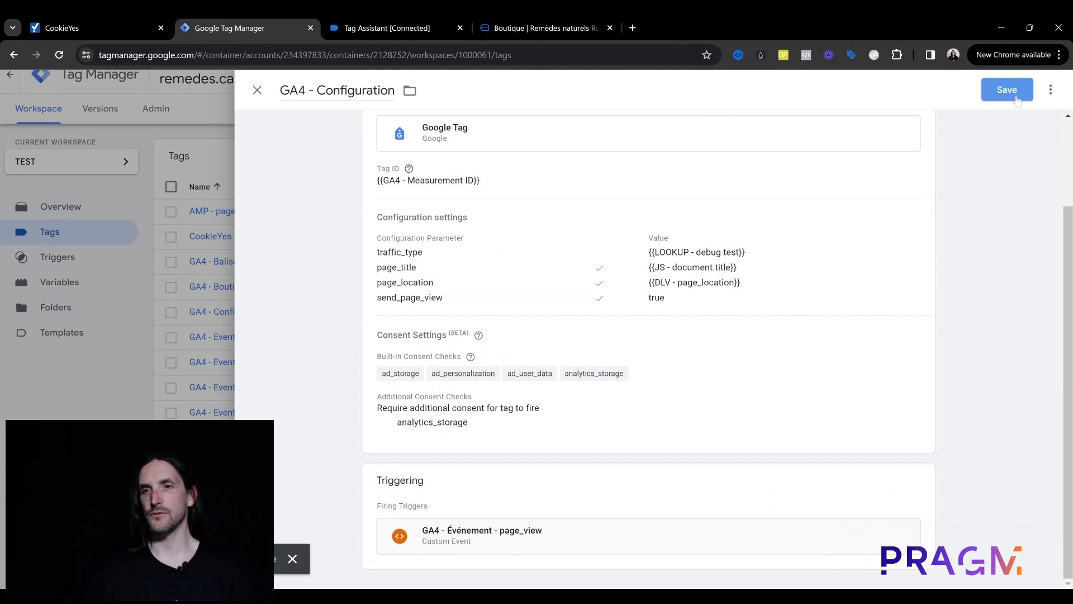
{"action": "left_click", "coordinate": [1017, 99]}
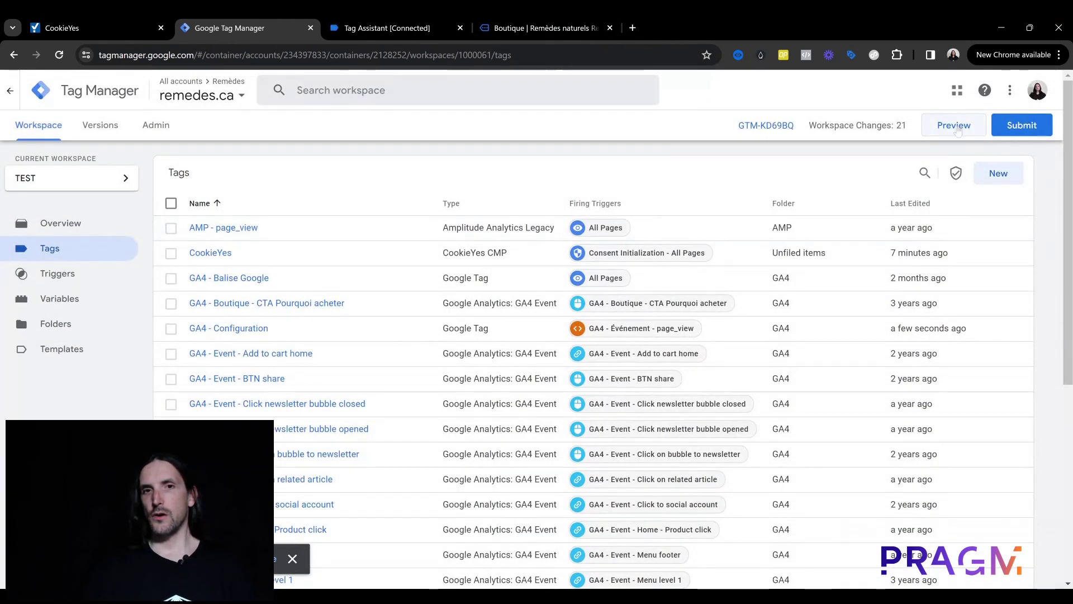
Step: Launch a new remedes.ca preview and view the default Consent event's consent state
{"action": "left_click", "coordinate": [954, 125]}
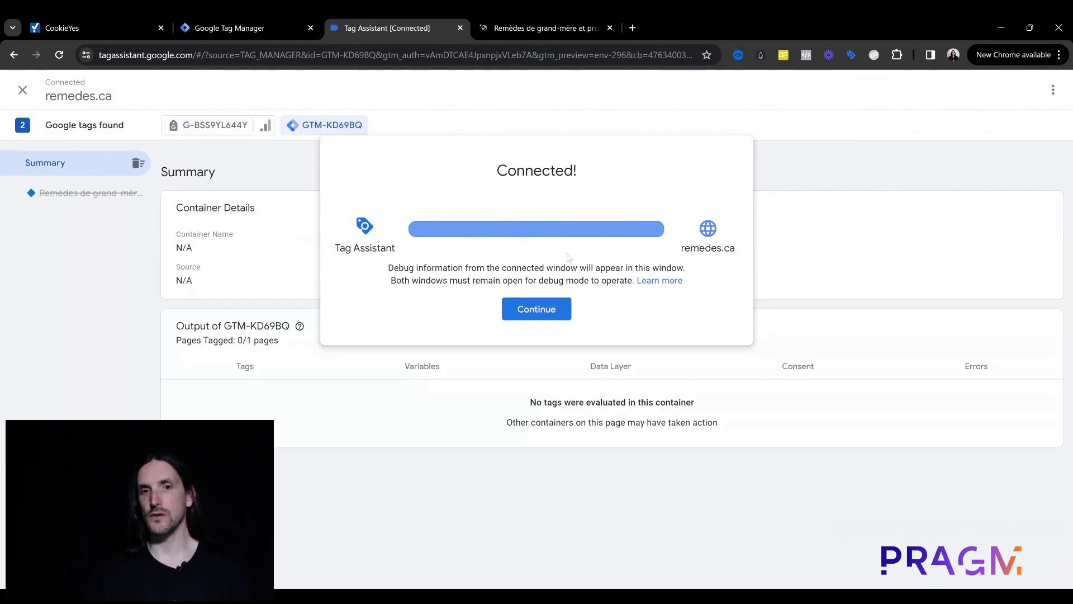
{"action": "left_click", "coordinate": [536, 308]}
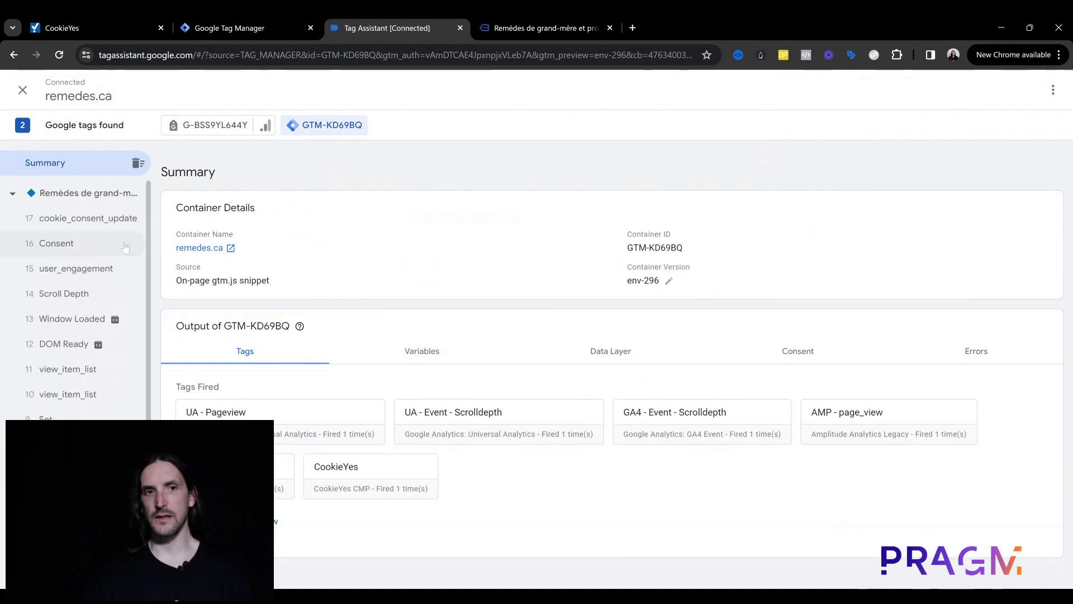
{"action": "scroll", "coordinate": [97, 242], "scroll_direction": "down", "scroll_amount": 1}
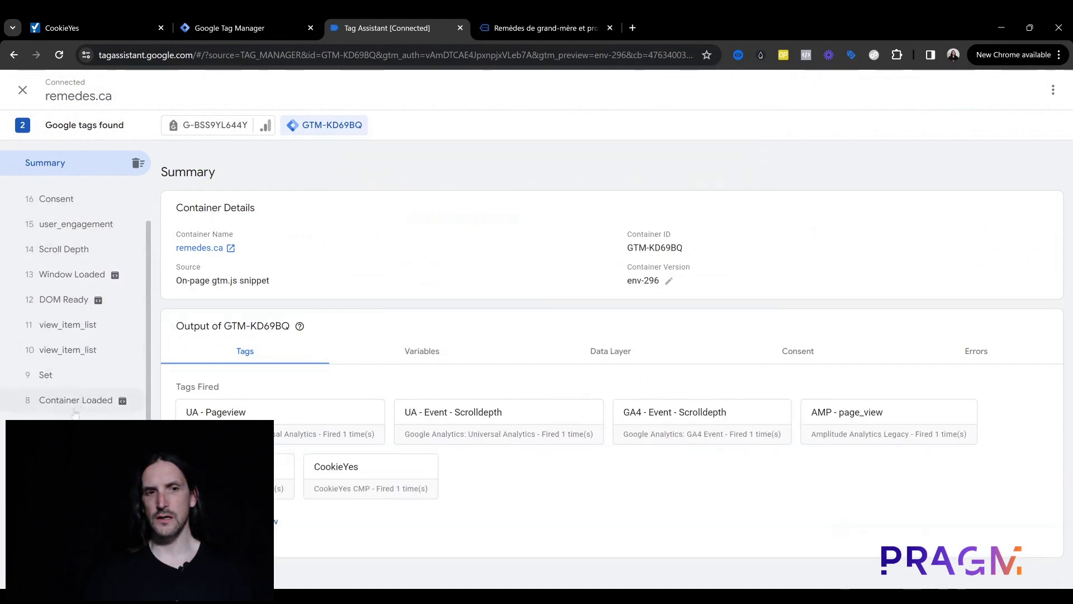
{"action": "left_click", "coordinate": [63, 426]}
{"action": "left_click", "coordinate": [807, 305]}
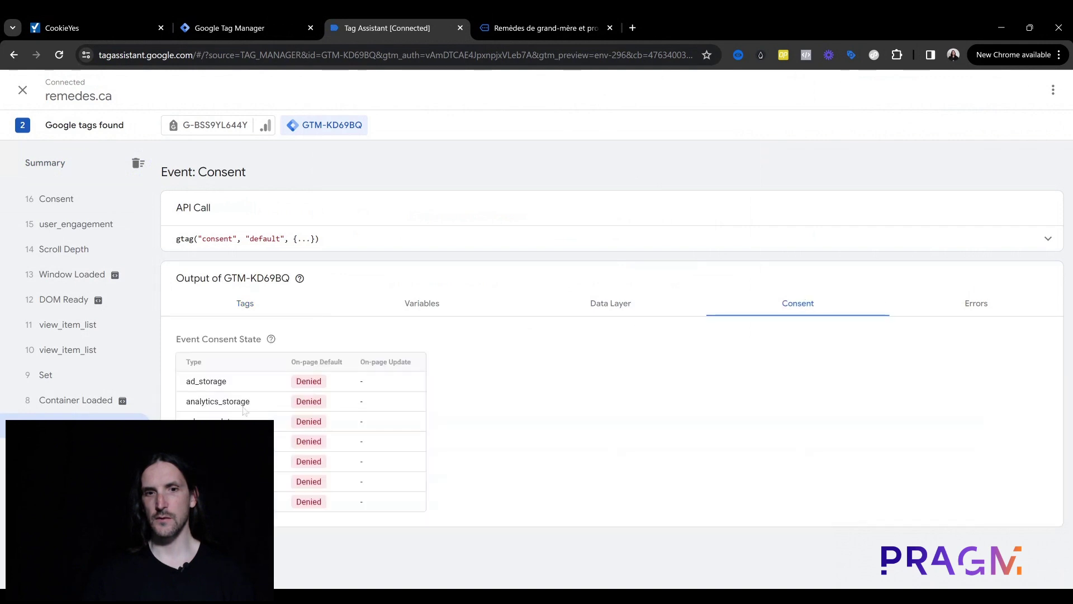
{"action": "scroll", "coordinate": [70, 358], "scroll_direction": "up", "scroll_amount": 1}
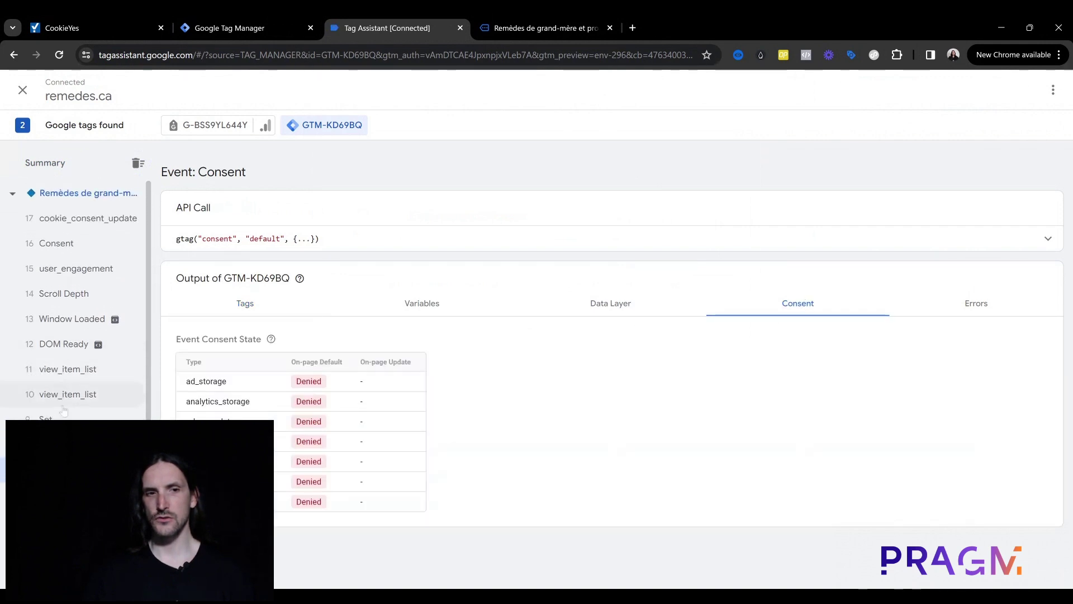
Step: Compare cookie_consent_update's ad_storage state, then list the tags fired on Container Loaded
{"action": "left_click", "coordinate": [79, 255]}
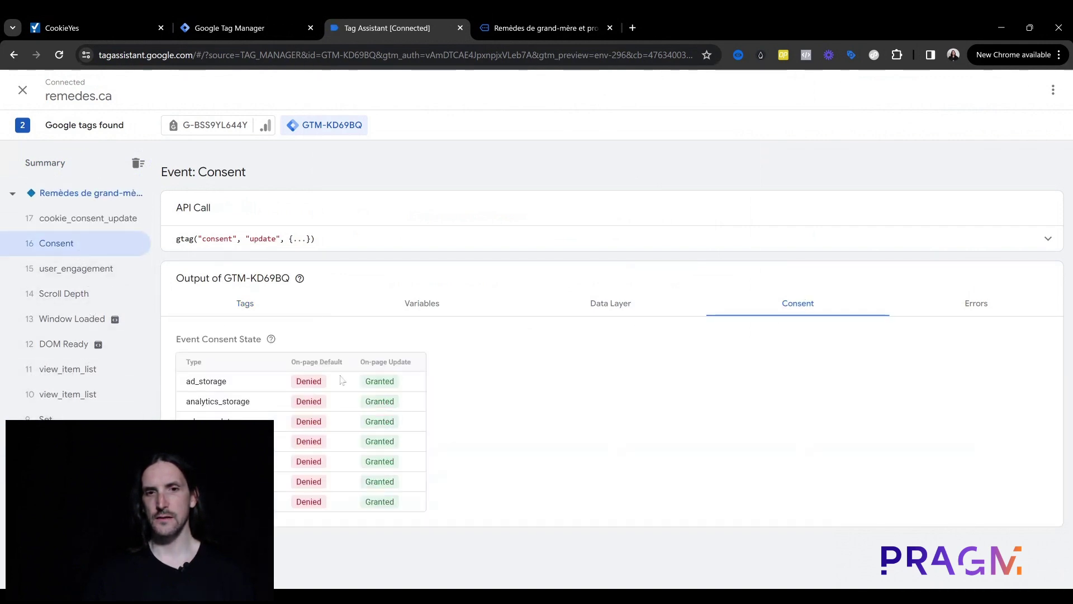
{"action": "left_click", "coordinate": [106, 218]}
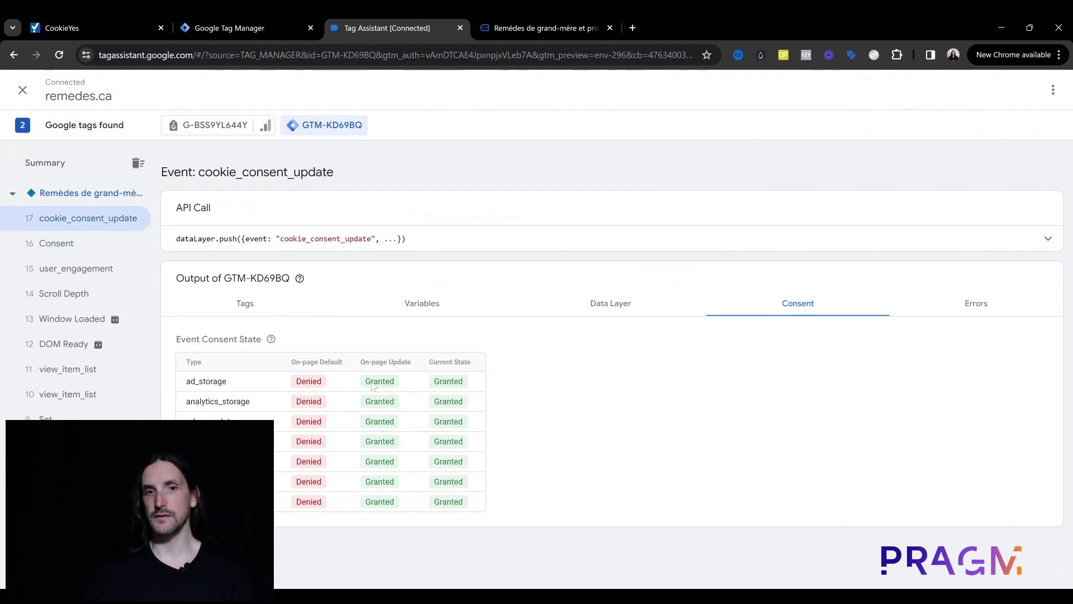
{"action": "double_click", "coordinate": [447, 381]}
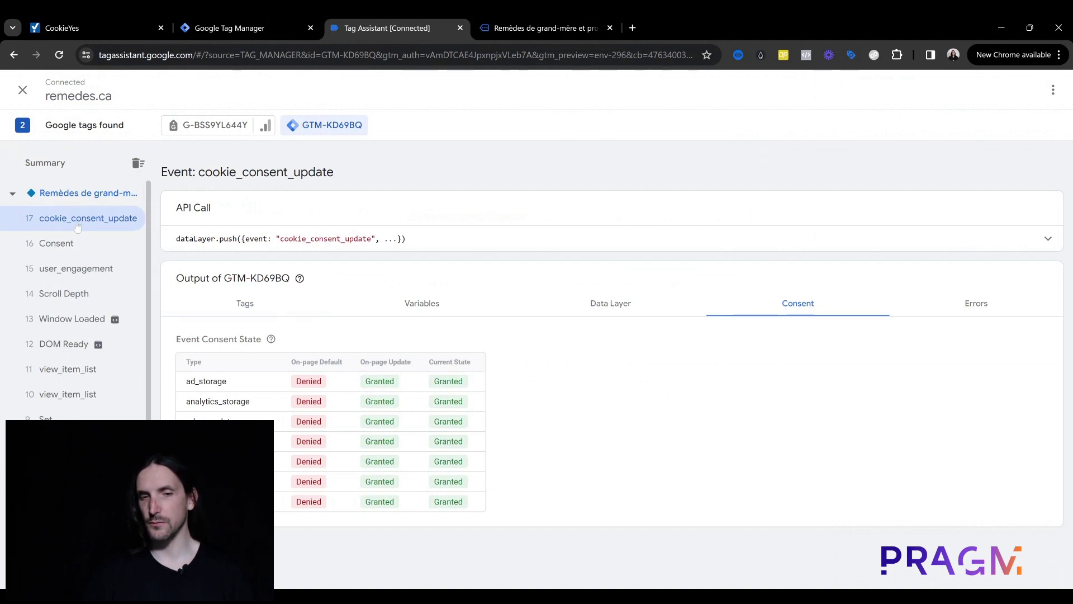
{"action": "scroll", "coordinate": [77, 228], "scroll_direction": "down", "scroll_amount": 2}
{"action": "left_click", "coordinate": [84, 427]}
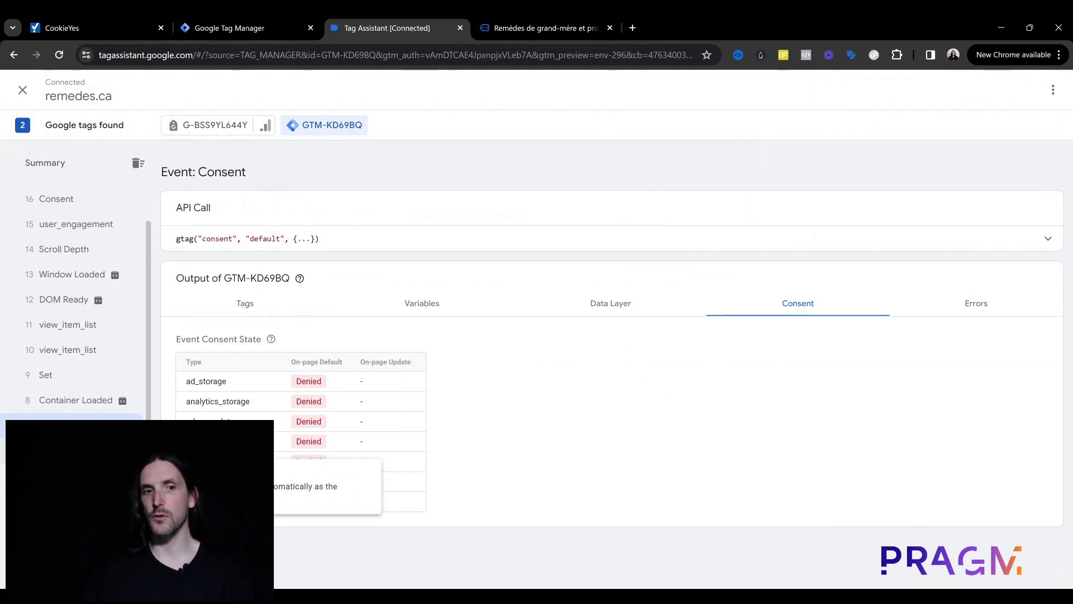
{"action": "left_click", "coordinate": [78, 451]}
{"action": "left_click", "coordinate": [242, 314]}
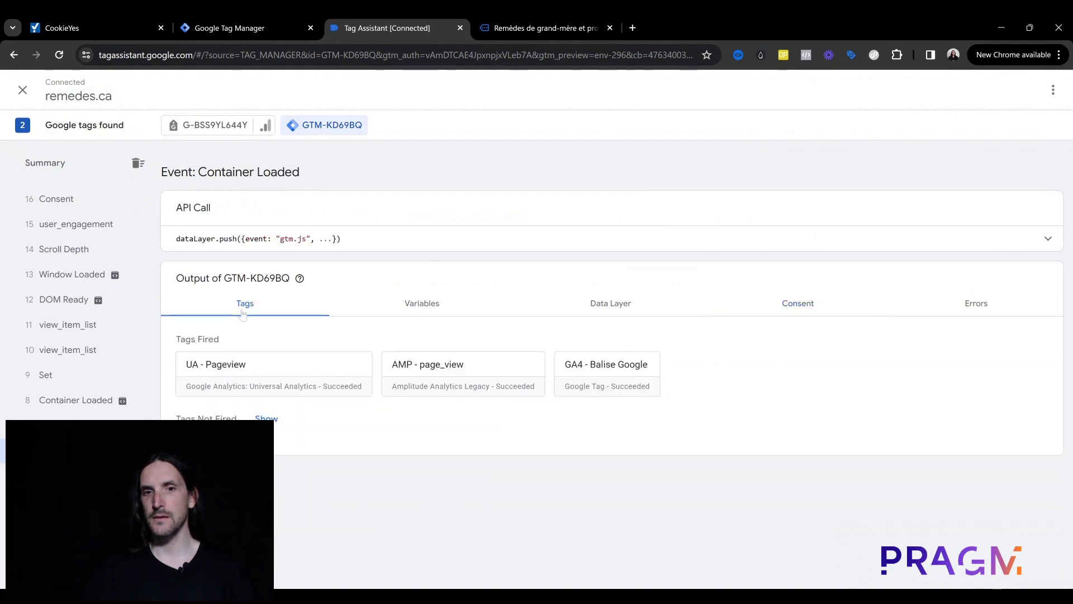
Step: Inspect the GA4 - Balise Google tag's details in the Tag Assistant preview
{"action": "left_click", "coordinate": [274, 22]}
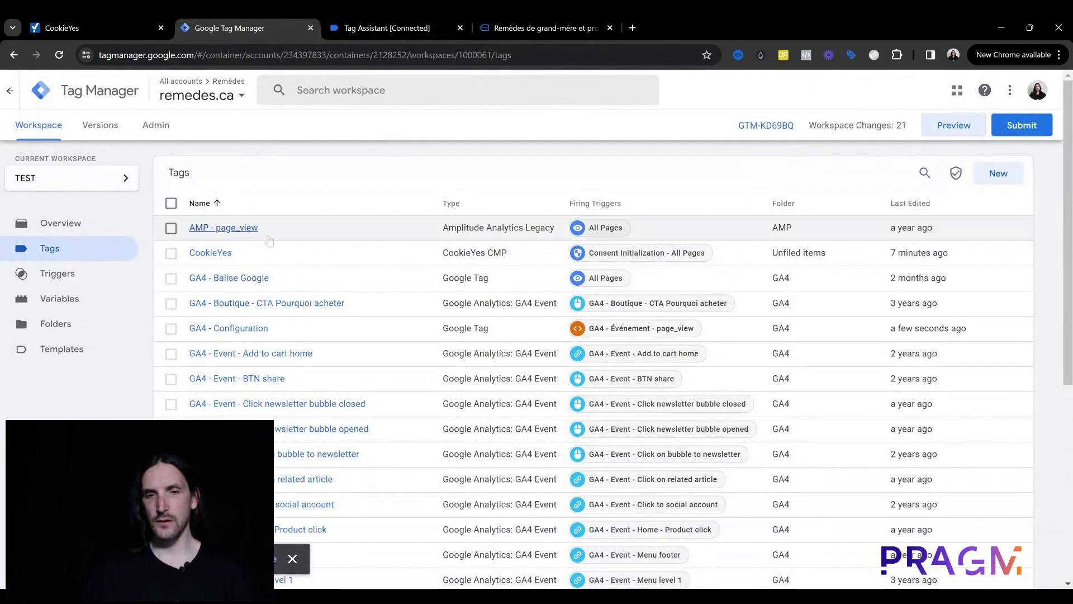
{"action": "left_click", "coordinate": [408, 15]}
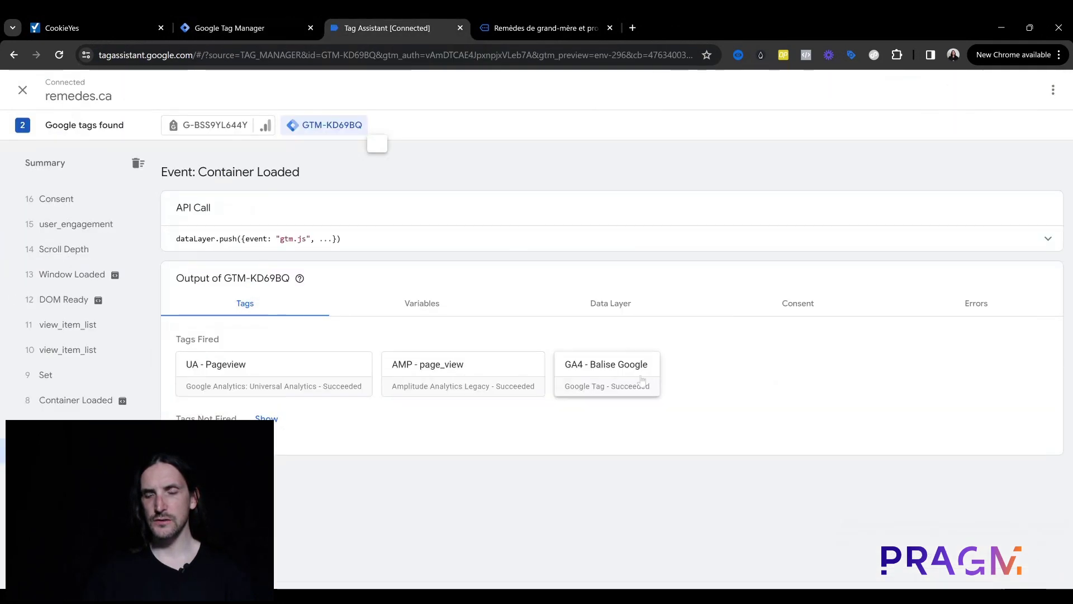
{"action": "left_click", "coordinate": [642, 370]}
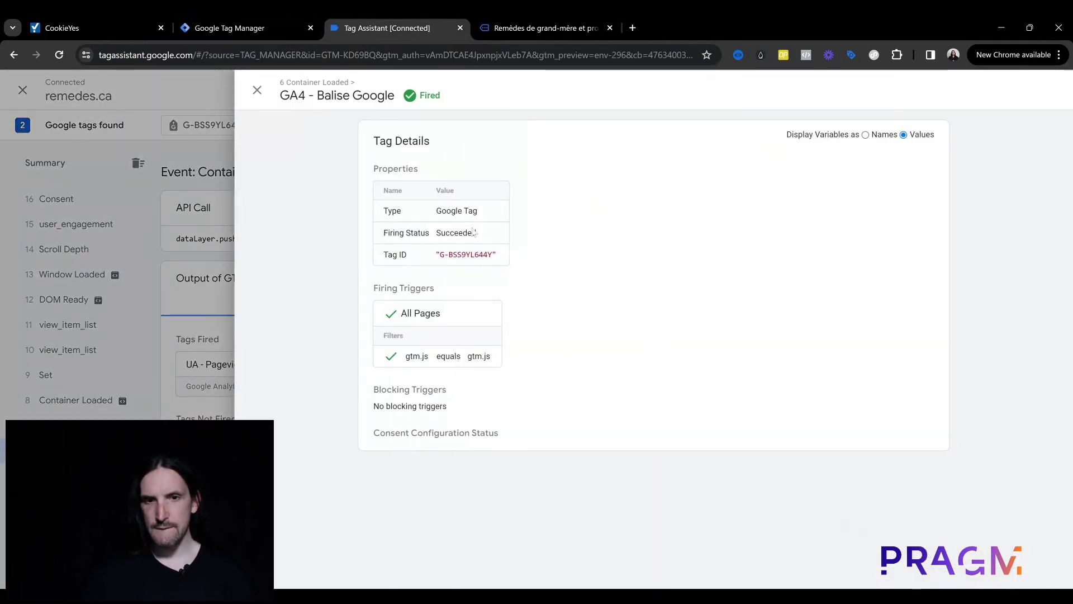
{"action": "left_click", "coordinate": [257, 90]}
{"action": "left_click", "coordinate": [280, 17]}
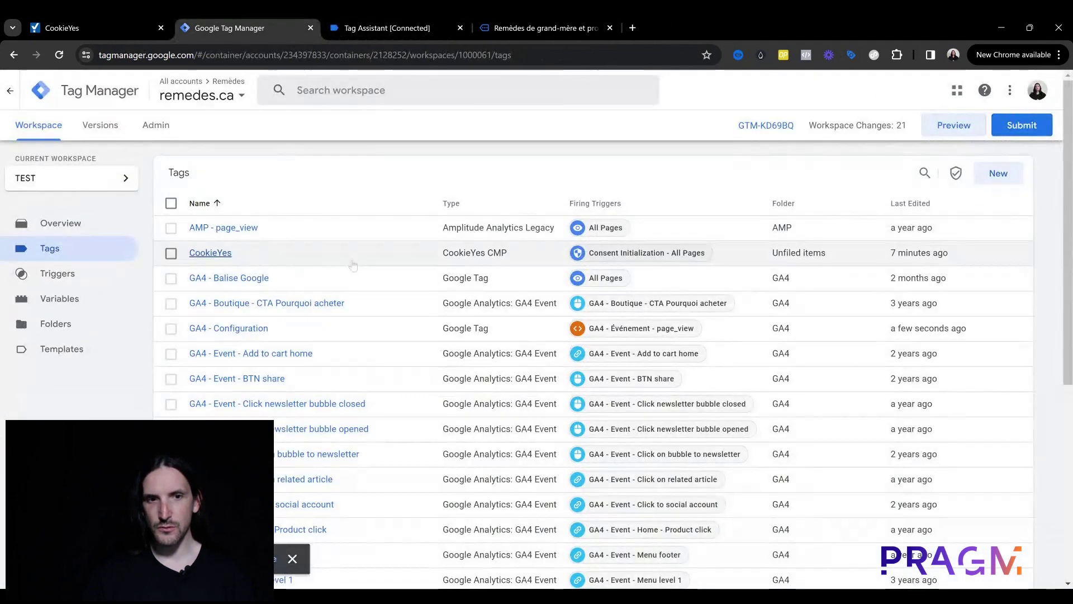
{"action": "left_click", "coordinate": [407, 17]}
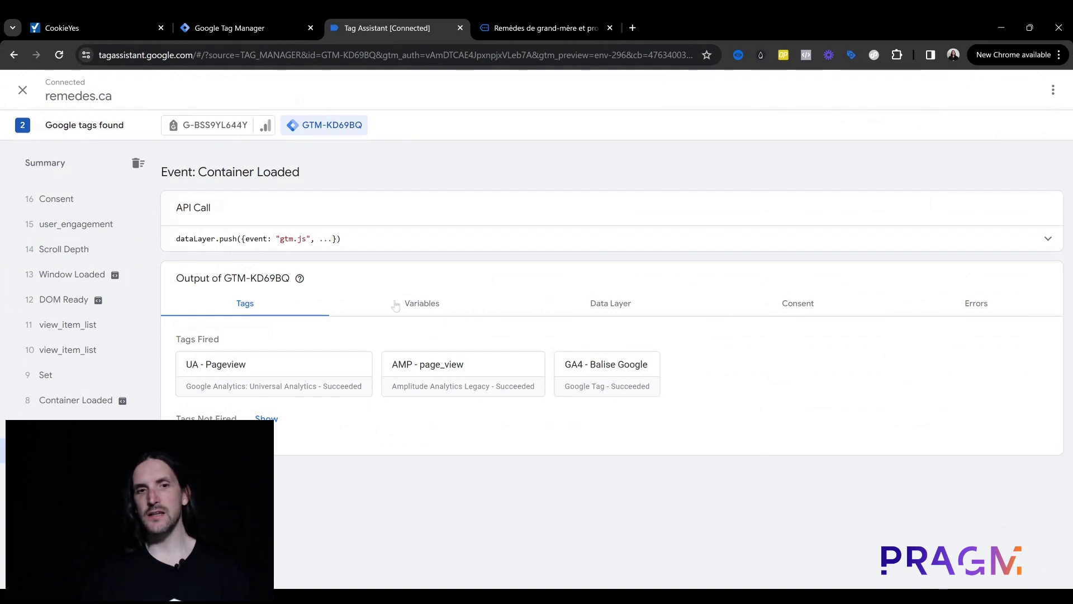
Step: Under Tags Not Fired, confirm GA4 - Configuration needs analytics_storage consent, then return to Tag Manager
{"action": "left_click", "coordinate": [274, 420]}
{"action": "scroll", "coordinate": [502, 336], "scroll_direction": "down", "scroll_amount": 2}
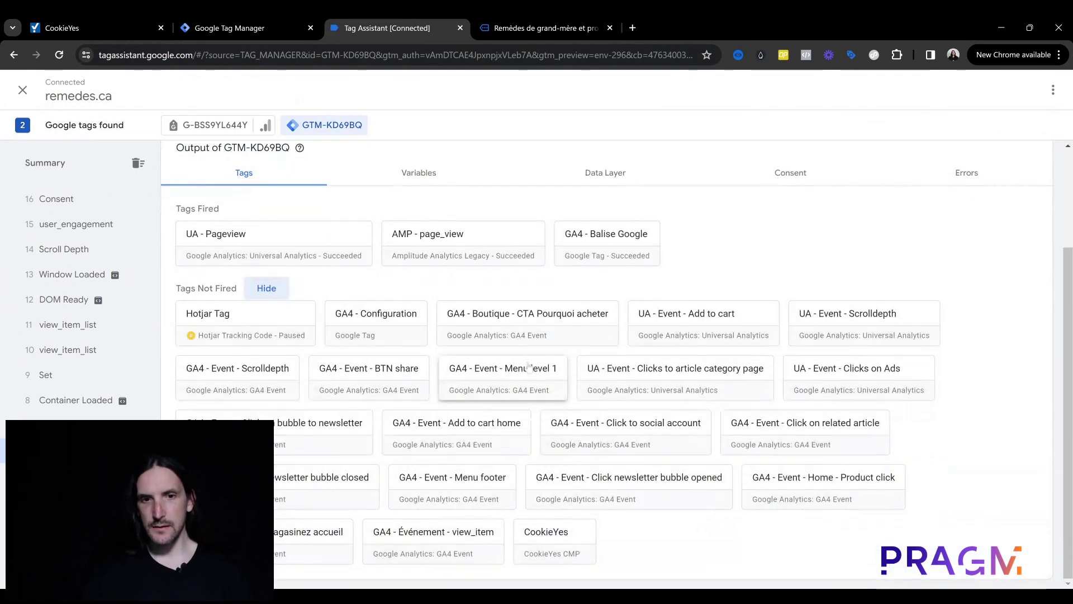
{"action": "left_click", "coordinate": [376, 324]}
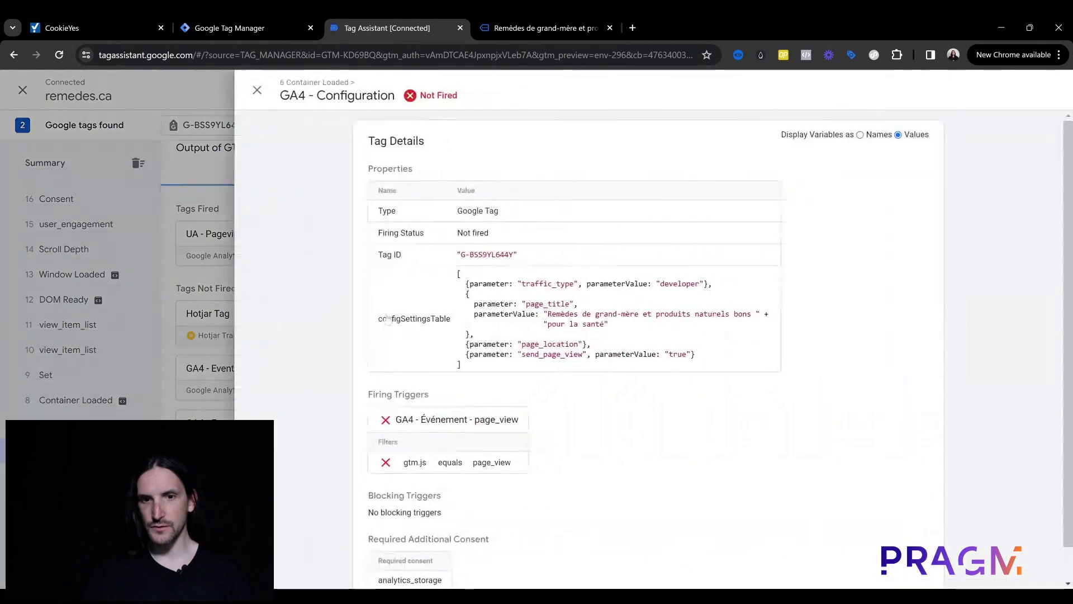
{"action": "scroll", "coordinate": [540, 436], "scroll_direction": "down", "scroll_amount": 1}
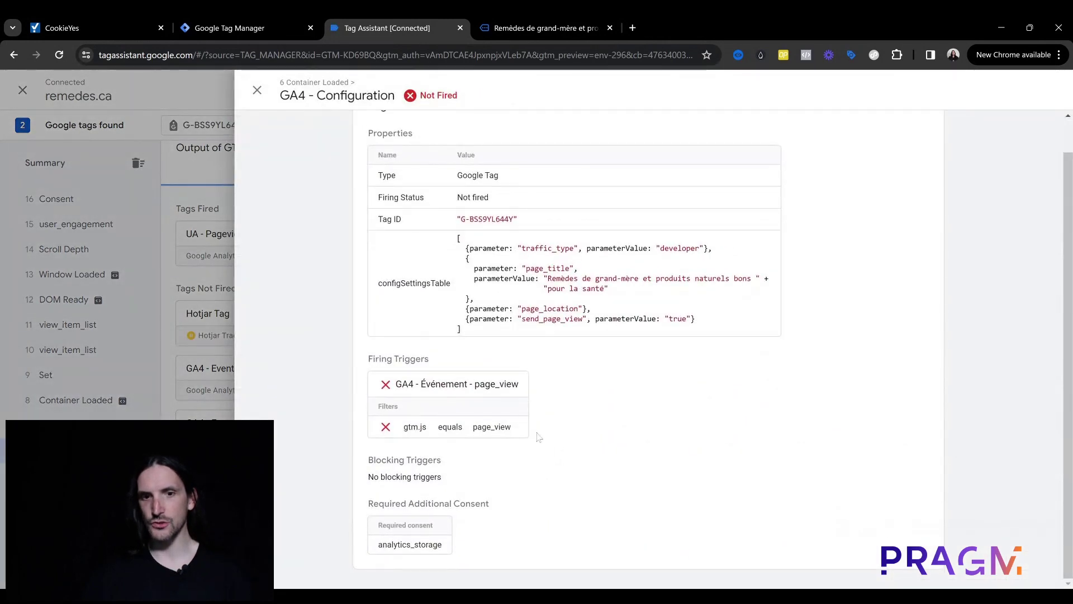
{"action": "triple_click", "coordinate": [401, 524]}
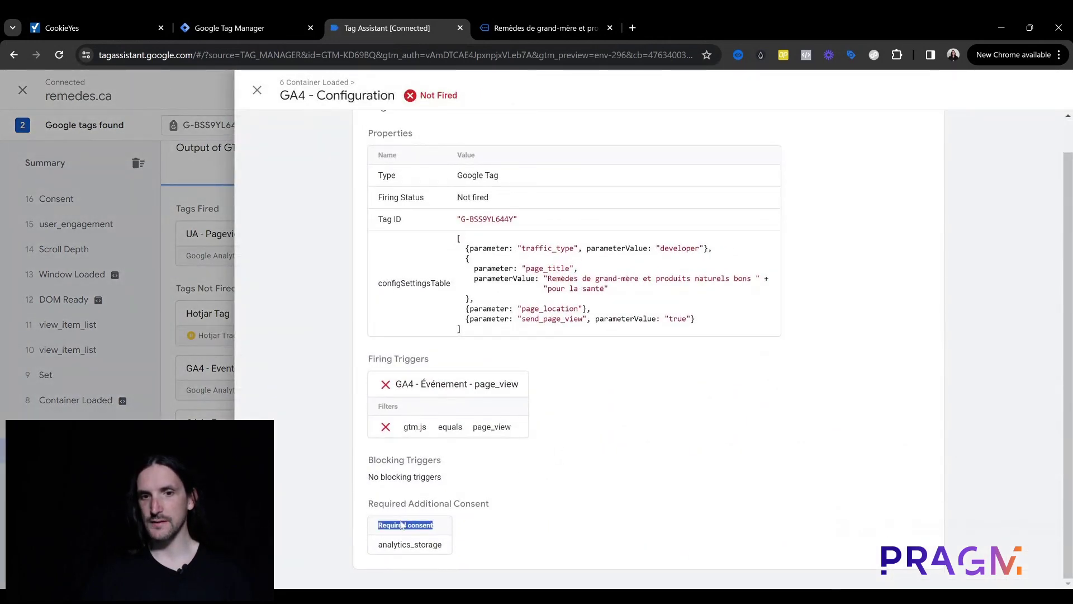
{"action": "double_click", "coordinate": [409, 545]}
{"action": "left_click", "coordinate": [465, 527]}
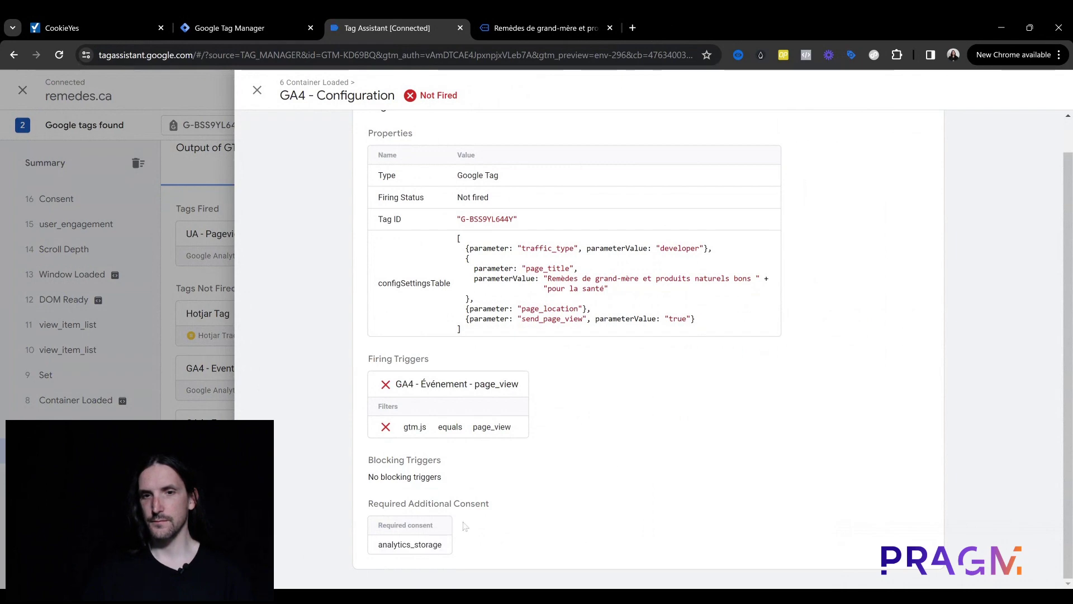
{"action": "left_click", "coordinate": [258, 91]}
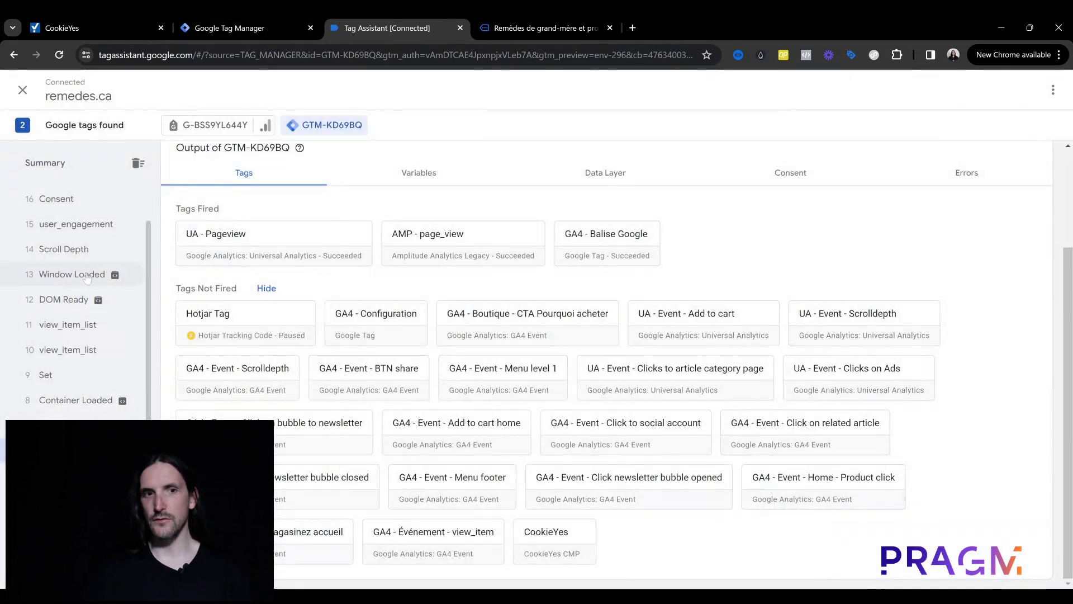
{"action": "left_click", "coordinate": [89, 218]}
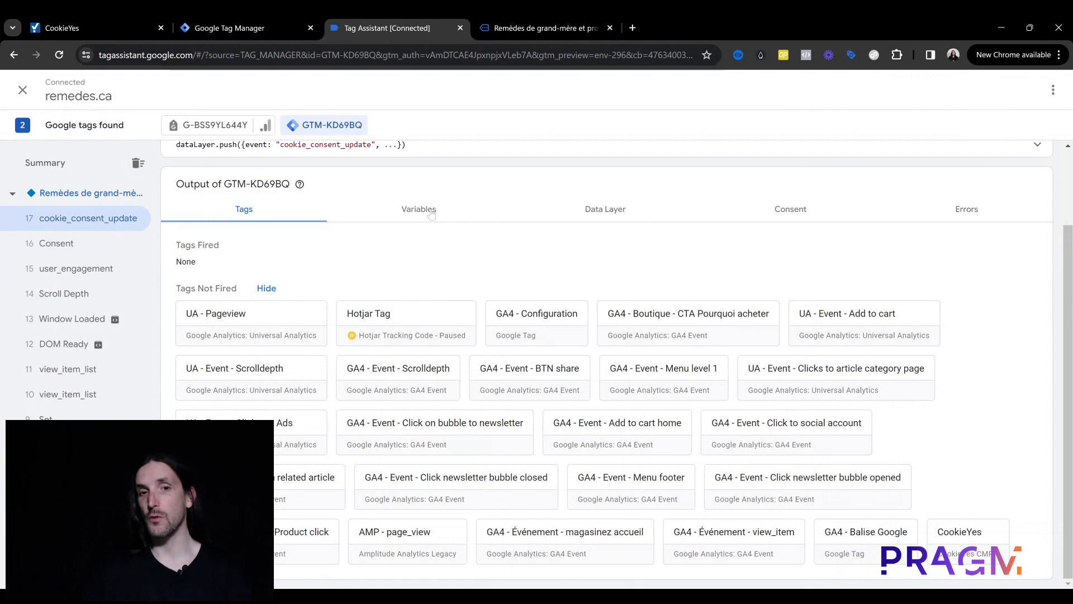
{"action": "left_click", "coordinate": [259, 20]}
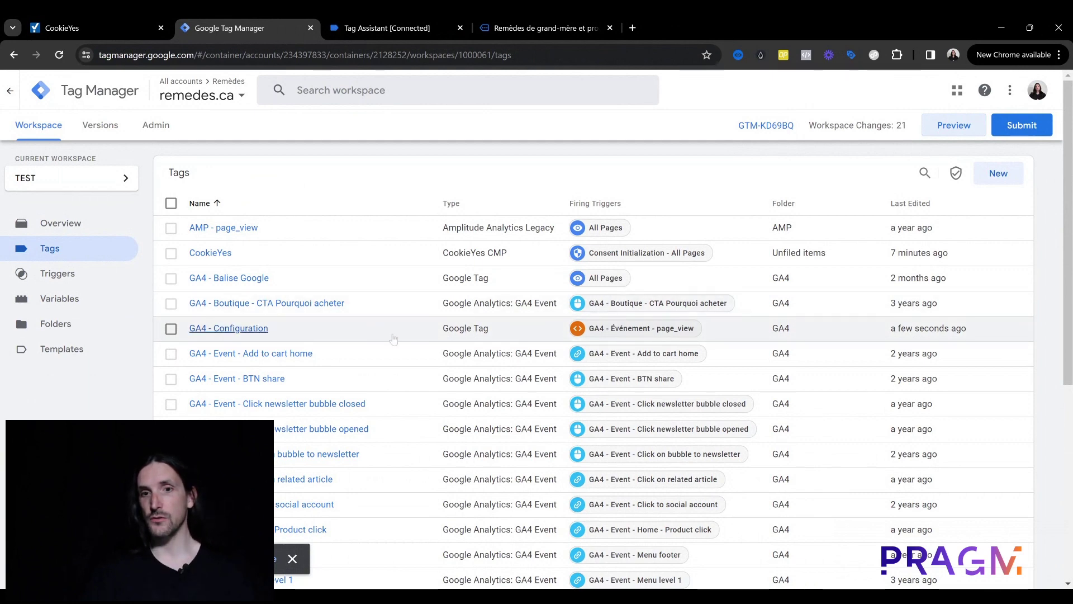
Step: Review the GA4 - Événement - page_view trigger, then reopen the GA4 - Configuration tag for editing
{"action": "left_click", "coordinate": [615, 330]}
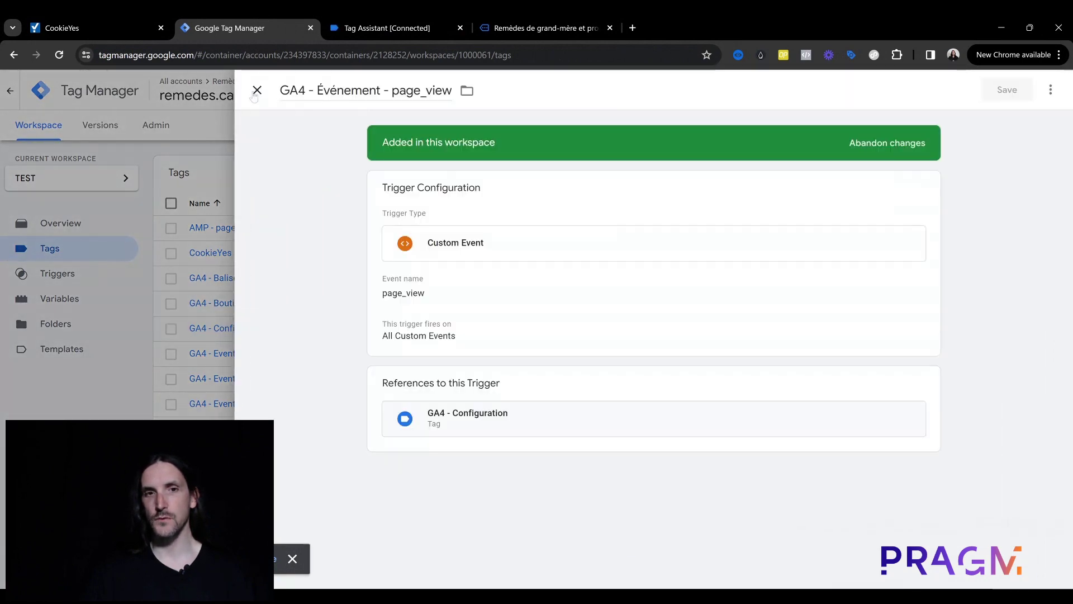
{"action": "left_click", "coordinate": [252, 91]}
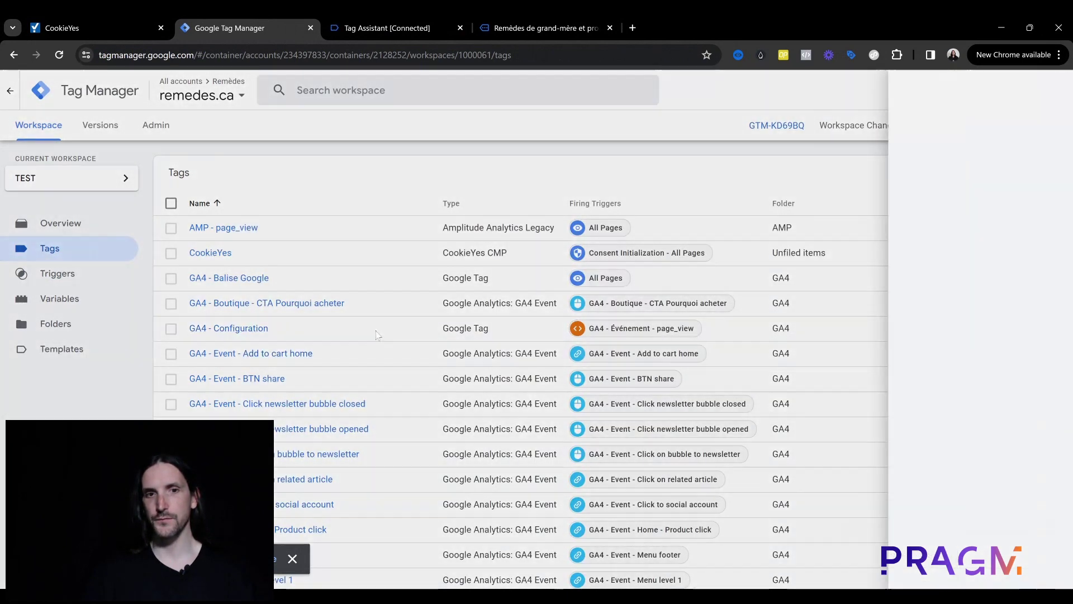
{"action": "left_click", "coordinate": [378, 335]}
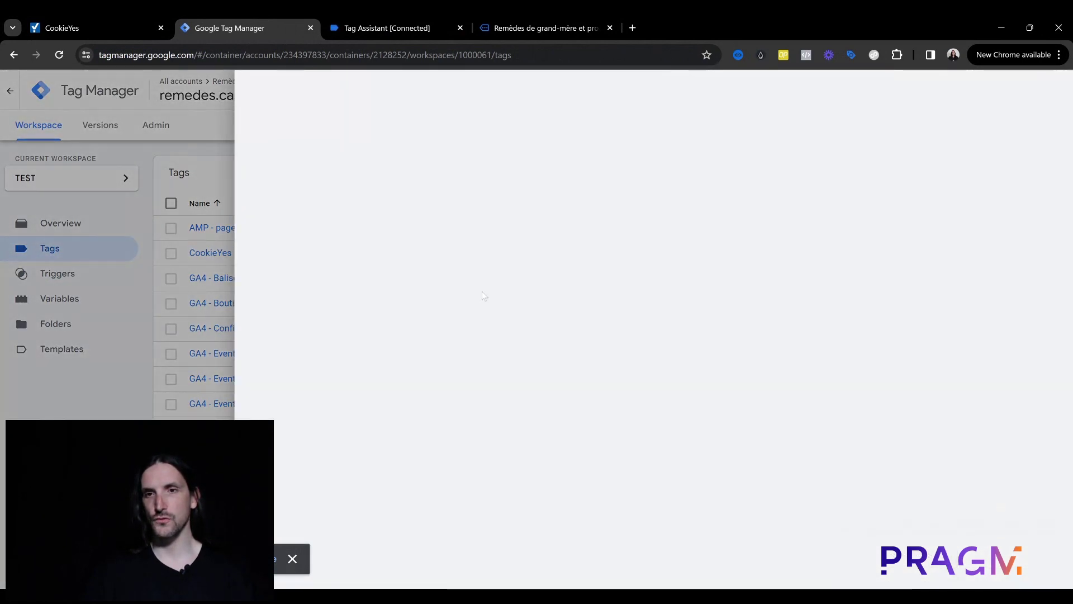
{"action": "scroll", "coordinate": [862, 492], "scroll_direction": "down", "scroll_amount": 2}
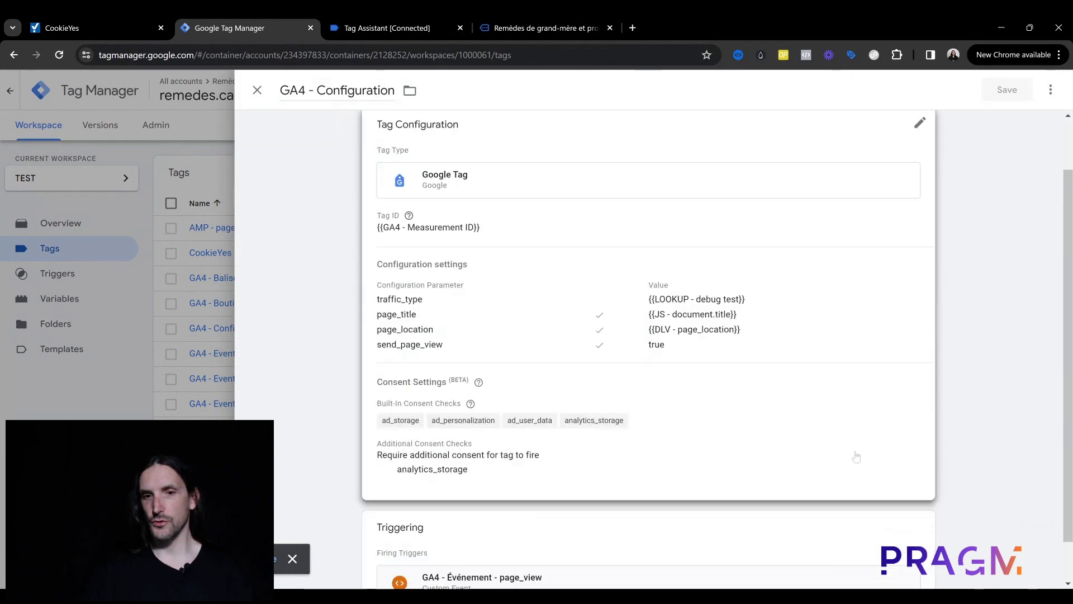
Step: Remove the tag's existing trigger and start a new one, checking the event name in Tag Assistant
{"action": "left_click", "coordinate": [902, 541]}
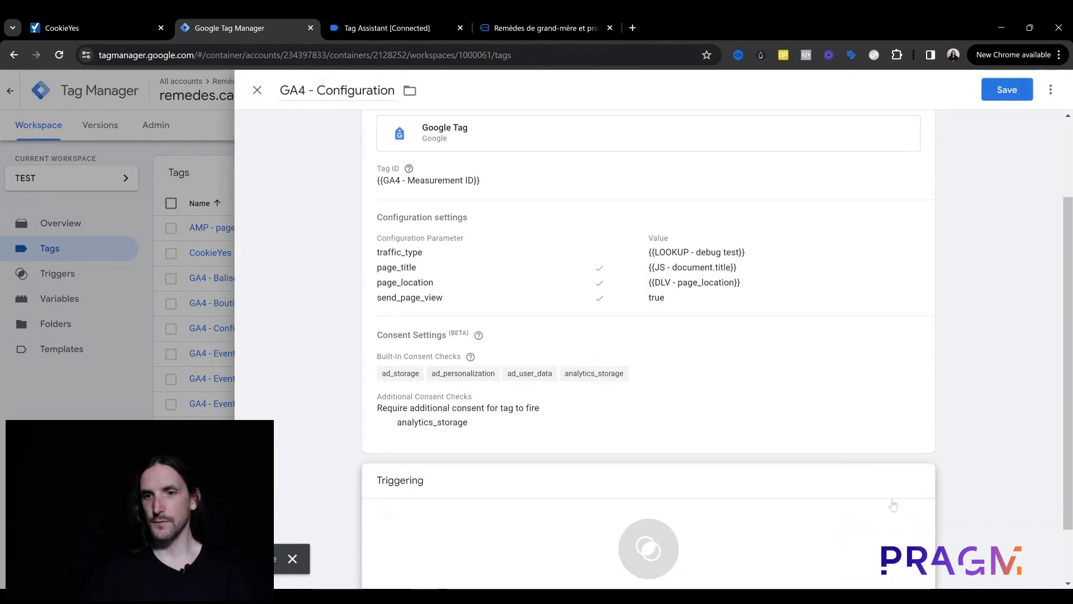
{"action": "left_click", "coordinate": [894, 506]}
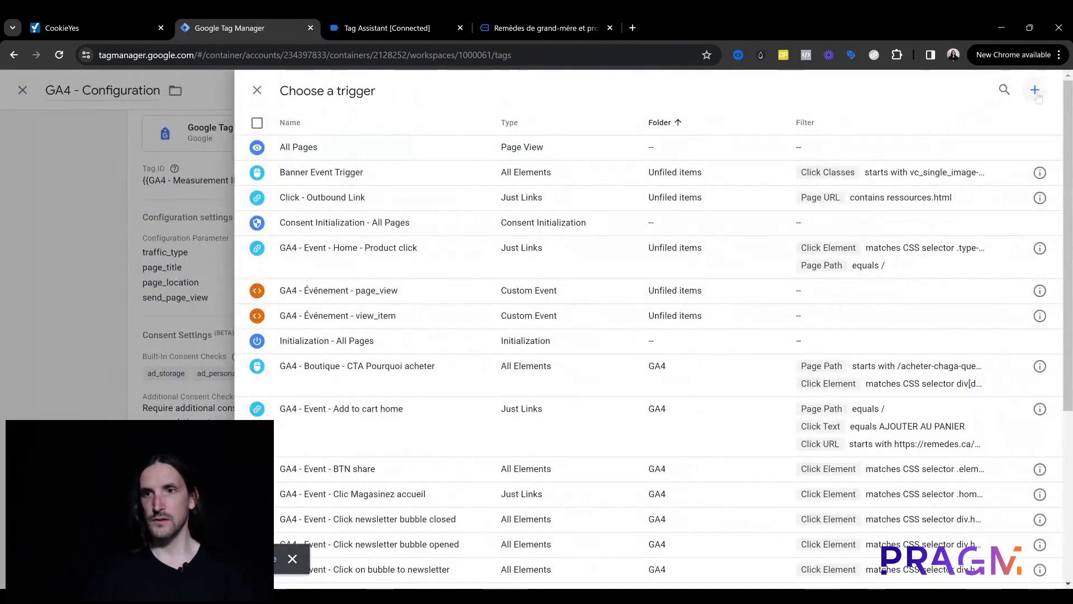
{"action": "left_click", "coordinate": [1035, 90]}
{"action": "left_click", "coordinate": [374, 18]}
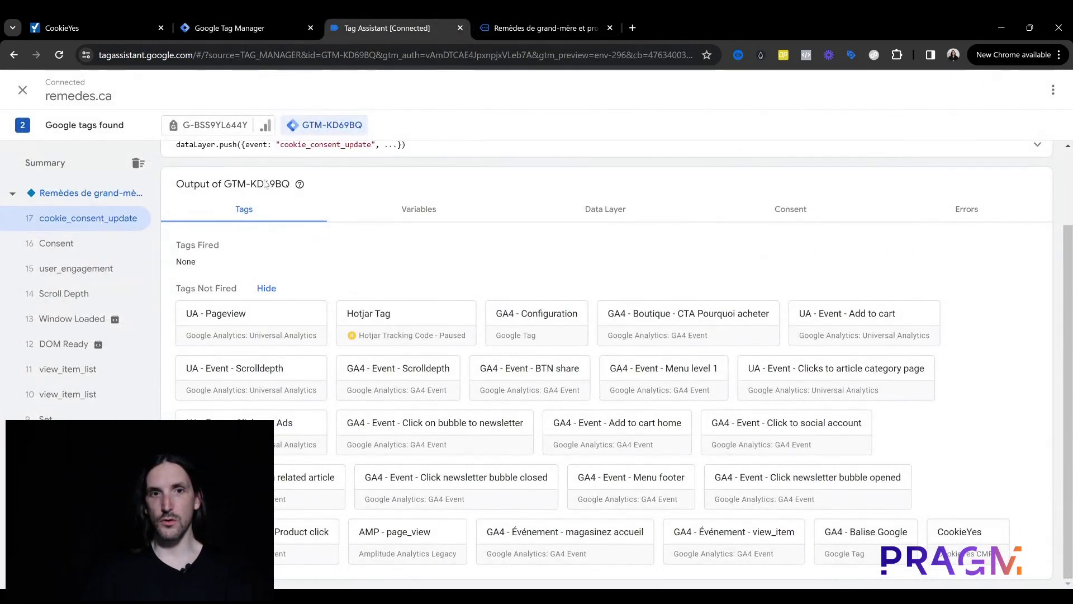
{"action": "scroll", "coordinate": [250, 232], "scroll_direction": "up", "scroll_amount": 2}
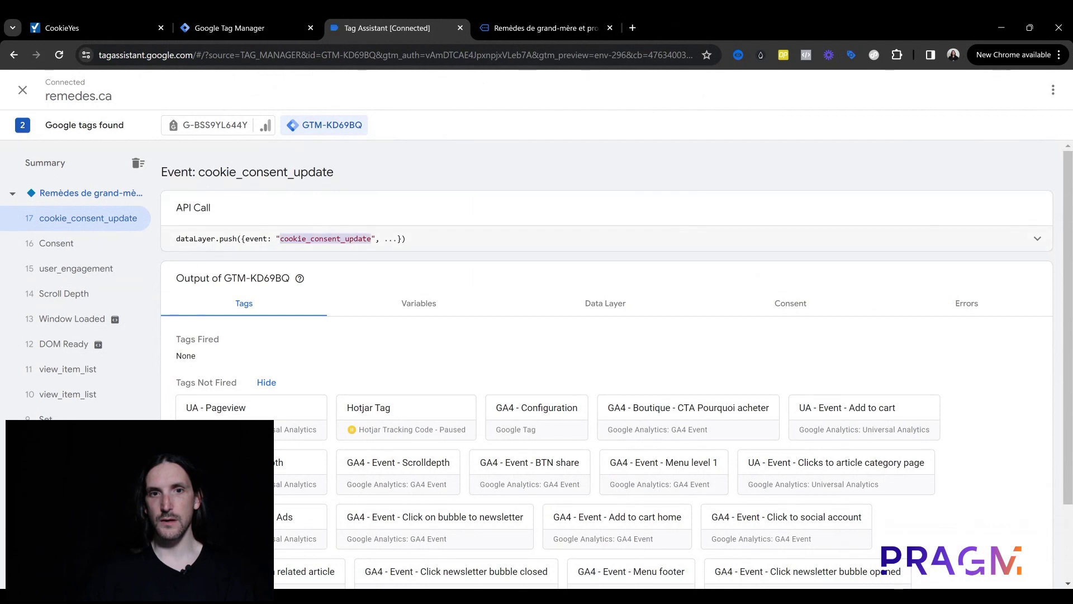
{"action": "left_click", "coordinate": [269, 22]}
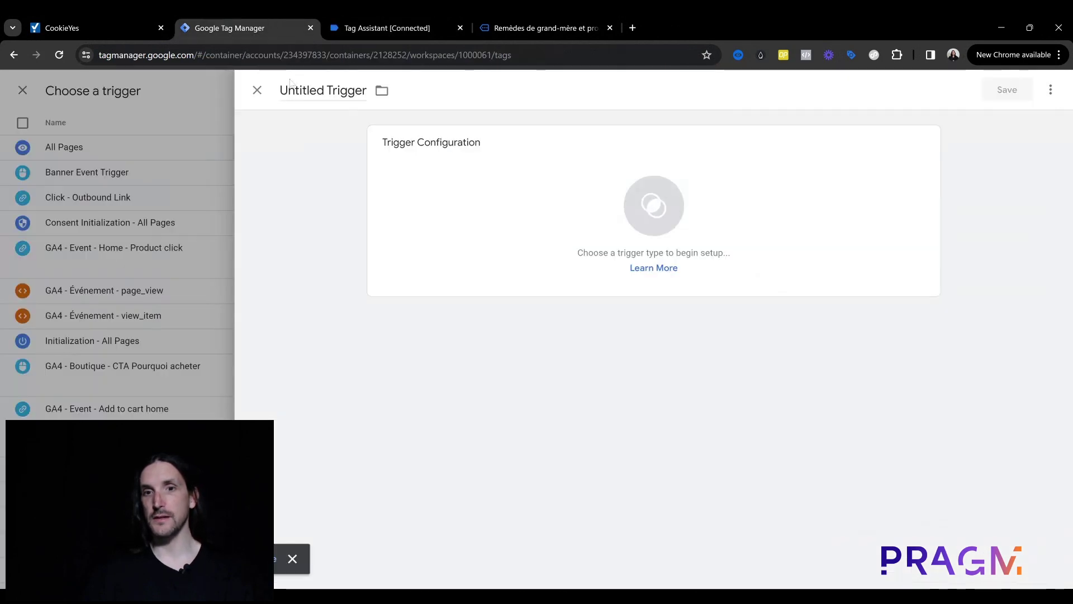
Step: Attach a Custom Event trigger 'cookie_consent_update' for event cookie_consent_update and save the tag
{"action": "double_click", "coordinate": [302, 91]}
{"action": "key", "text": "ctrl+a"}
{"action": "type", "text": "cookie_consent_update"}
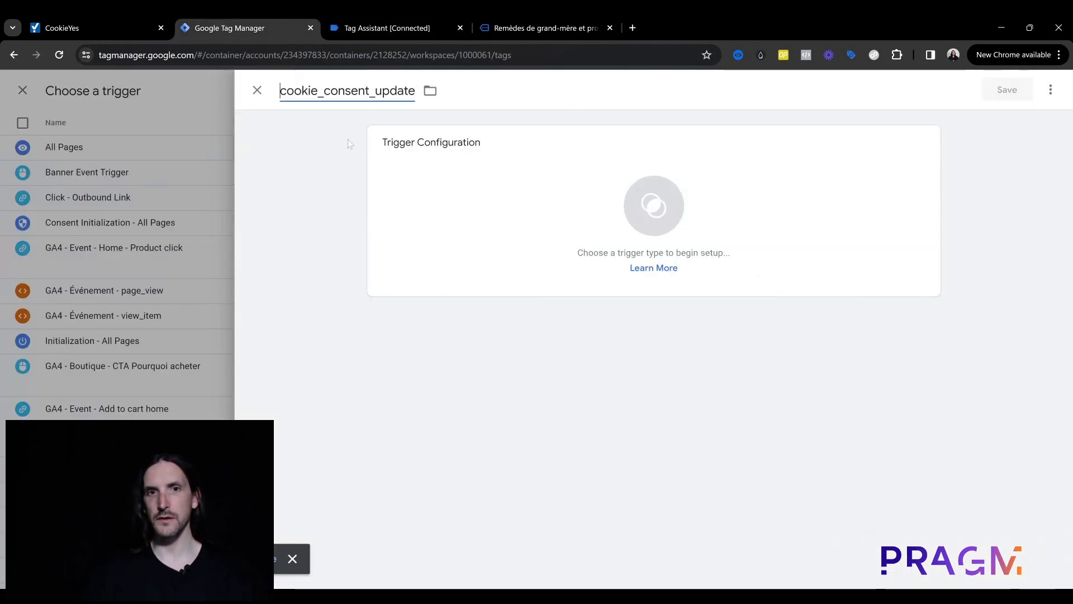
{"action": "left_click", "coordinate": [456, 227]}
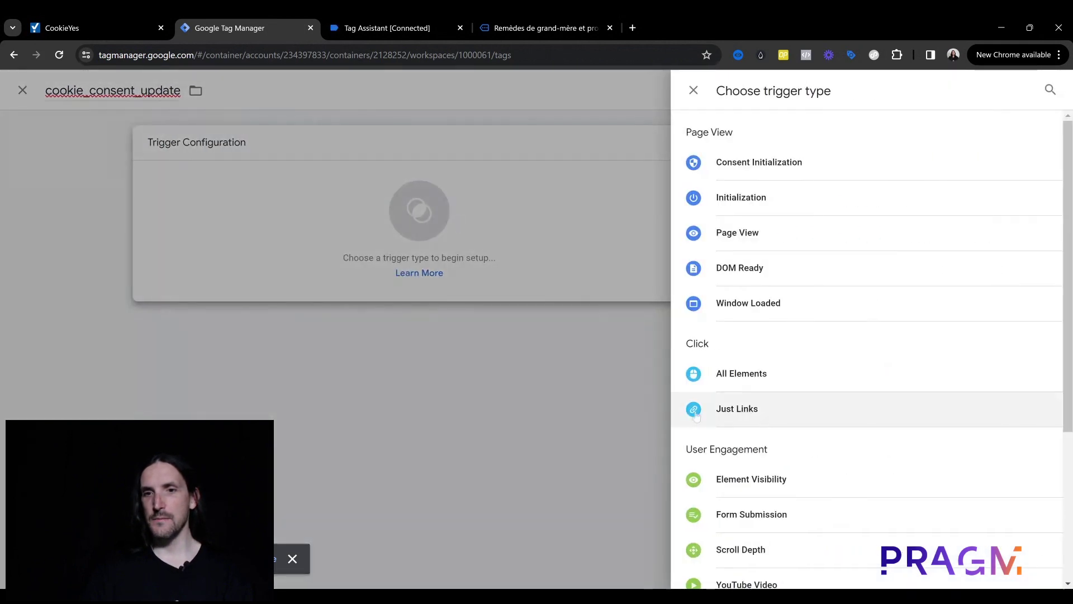
{"action": "scroll", "coordinate": [756, 408], "scroll_direction": "down", "scroll_amount": 4}
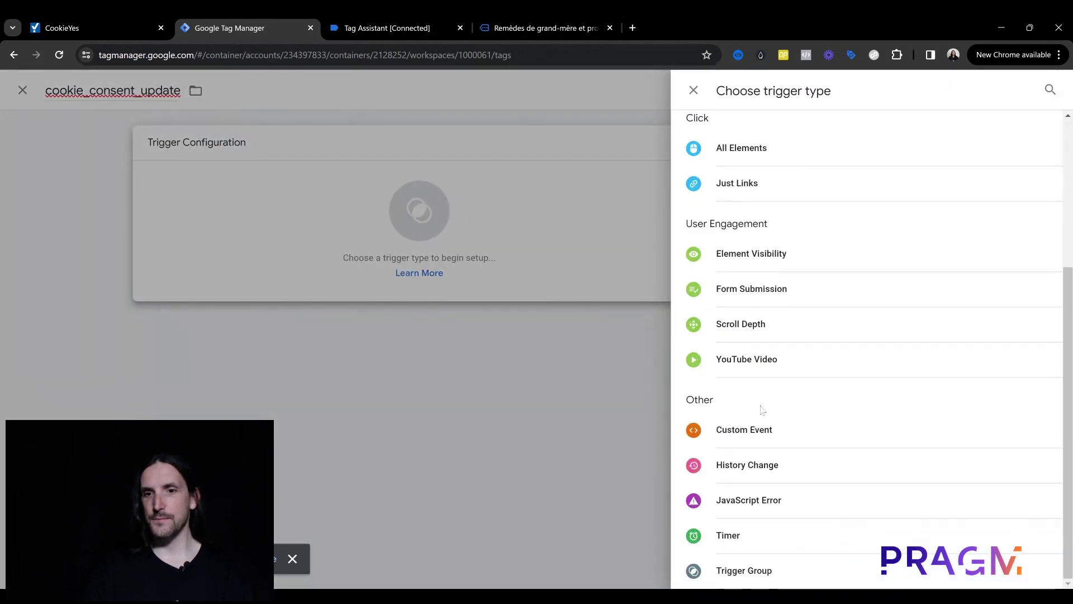
{"action": "left_click", "coordinate": [749, 436]}
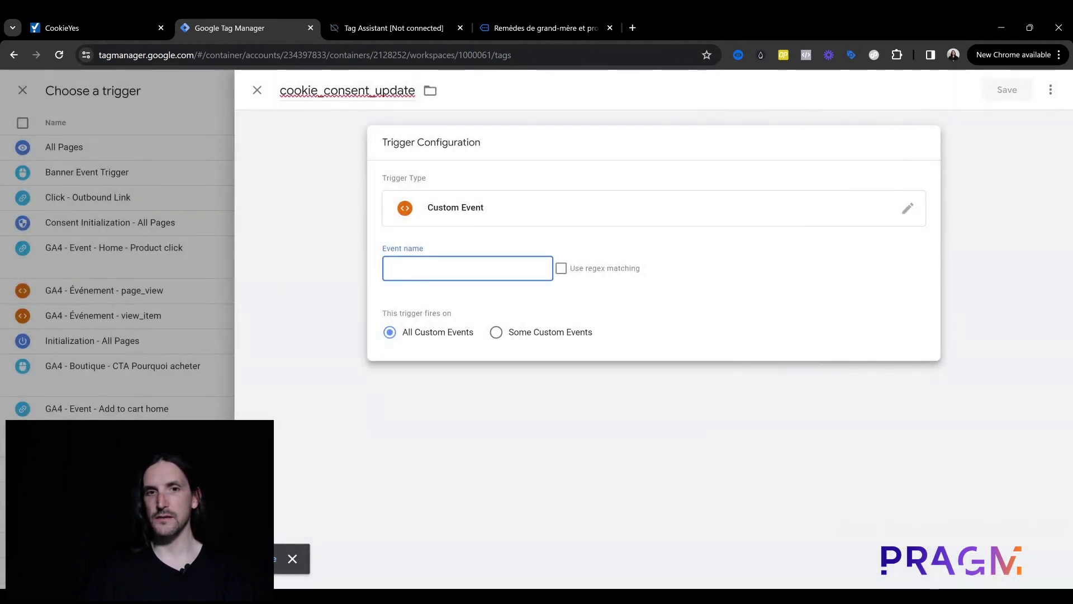
{"action": "type", "text": "cookie_consent_update"}
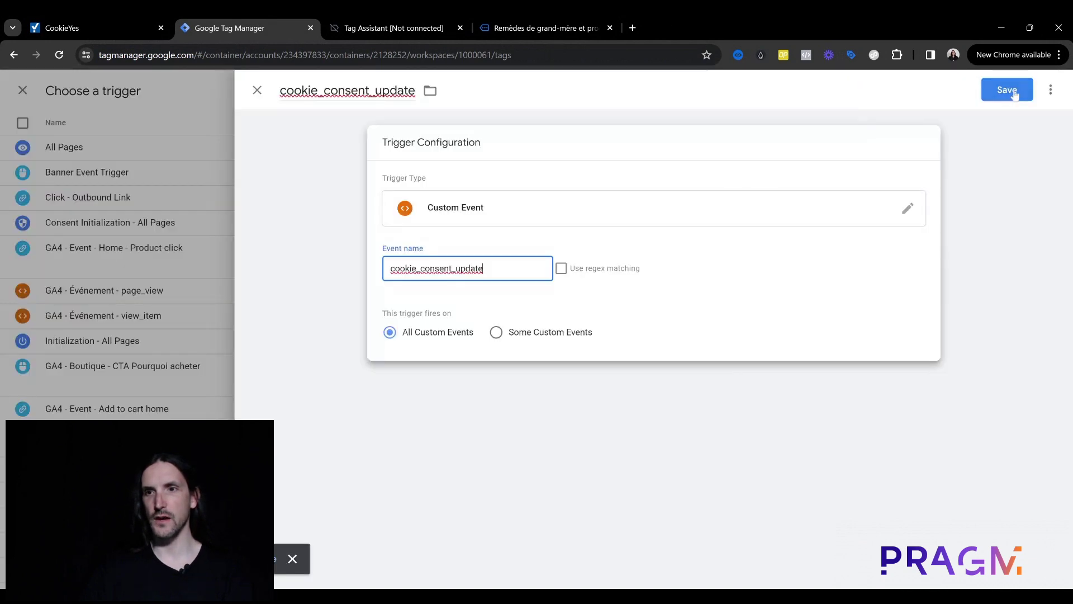
{"action": "left_click", "coordinate": [1006, 89]}
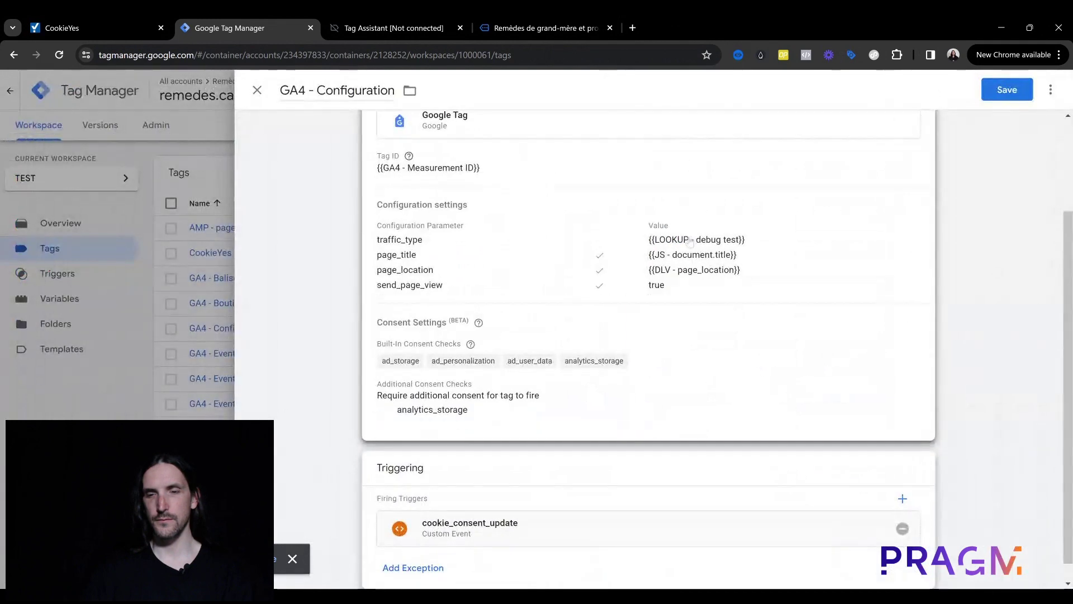
{"action": "left_click", "coordinate": [1007, 90]}
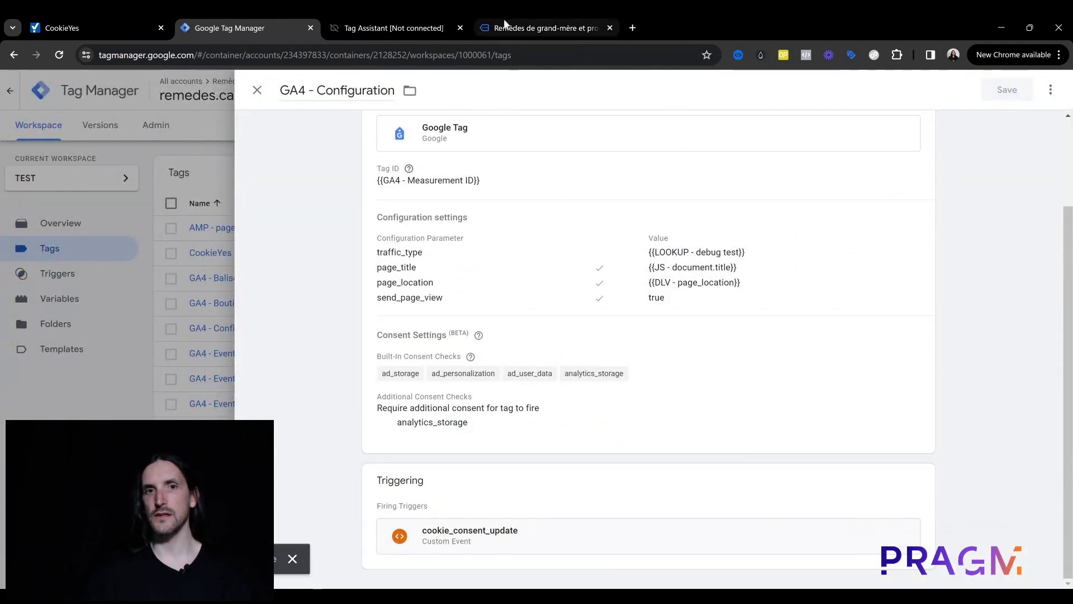
Step: Restart Preview, confirm GA4 - Configuration fired on cookie_consent_update, then return to remedes.ca
{"action": "left_click", "coordinate": [400, 17]}
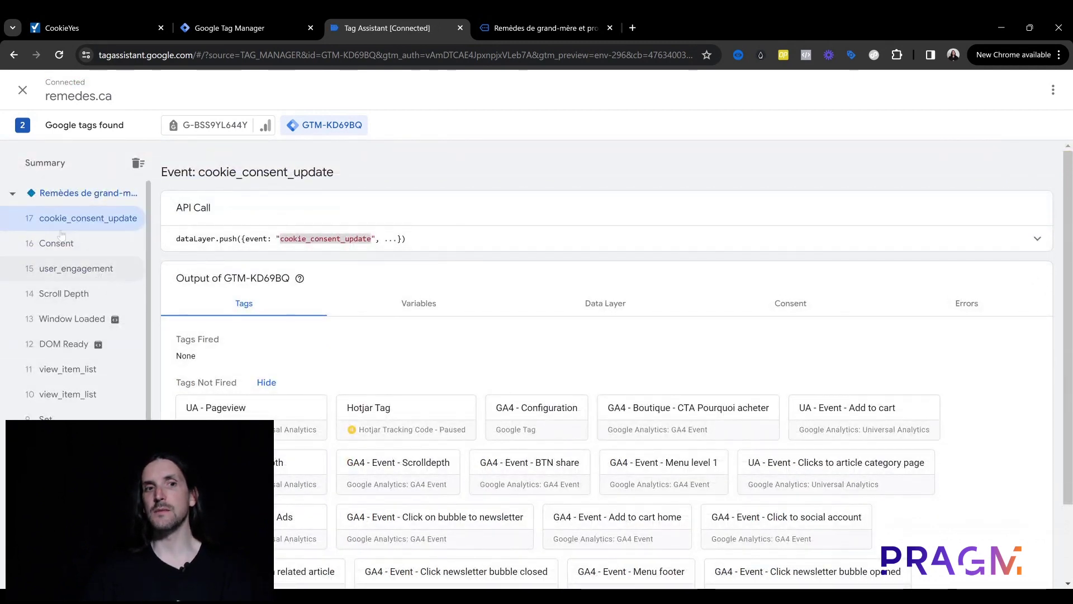
{"action": "left_click", "coordinate": [229, 14]}
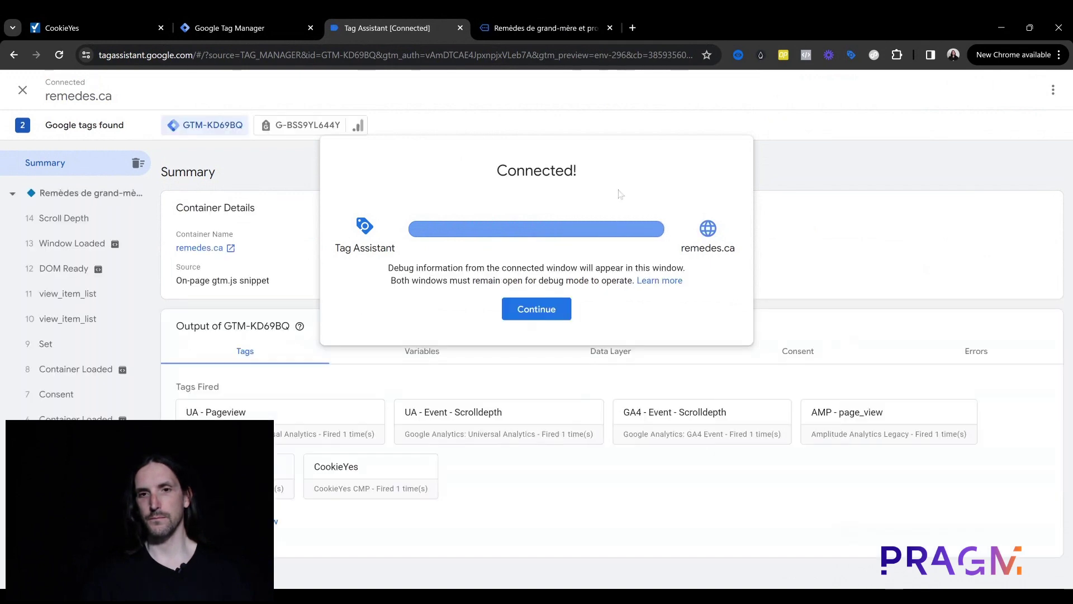
{"action": "left_click", "coordinate": [538, 309]}
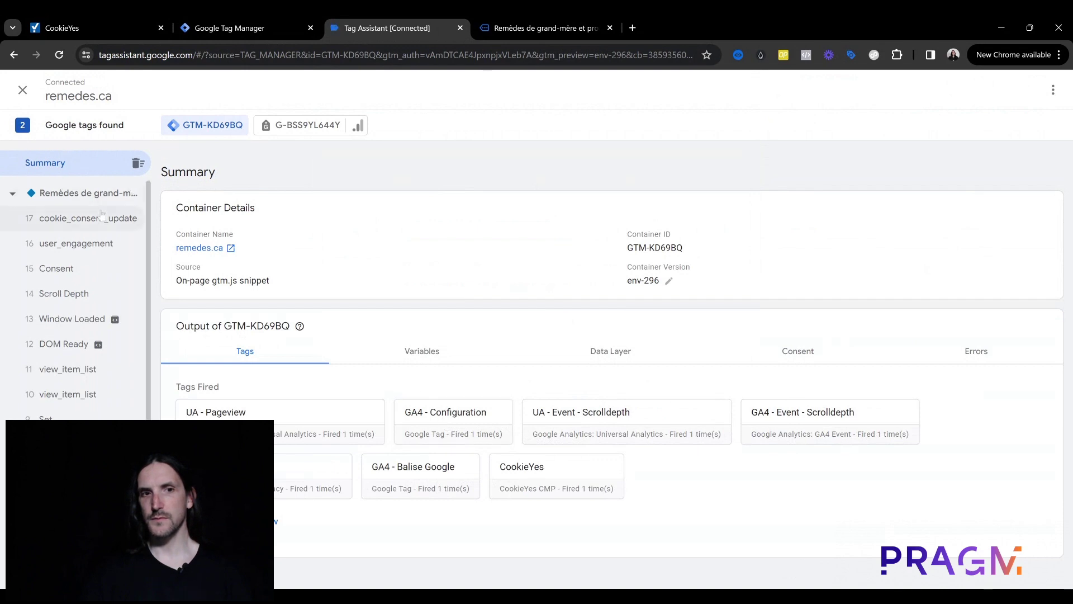
{"action": "left_click", "coordinate": [98, 218]}
{"action": "left_click", "coordinate": [251, 369]}
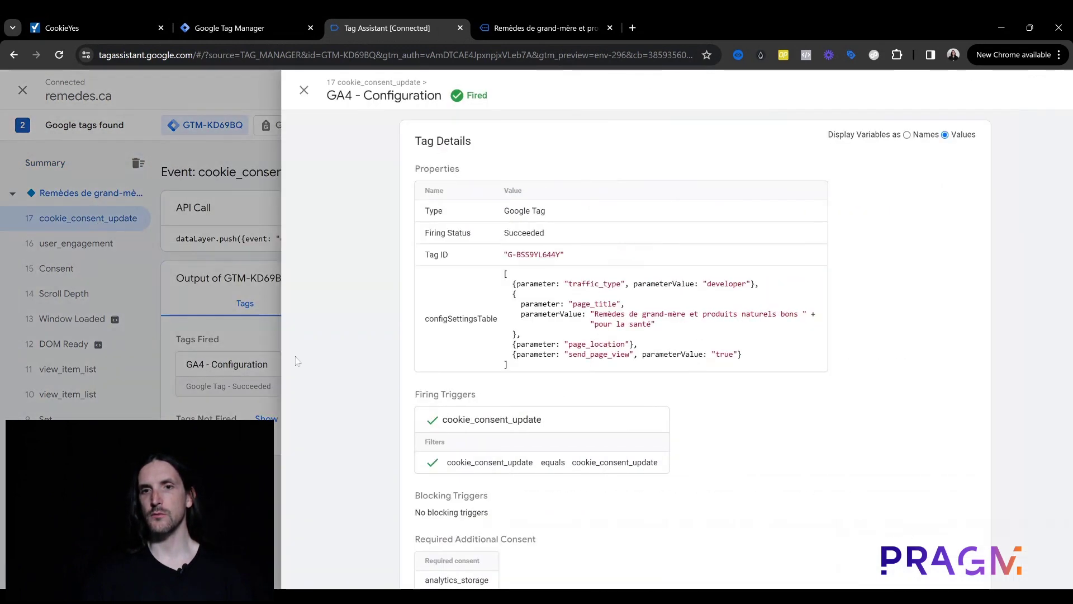
{"action": "left_click", "coordinate": [123, 225]}
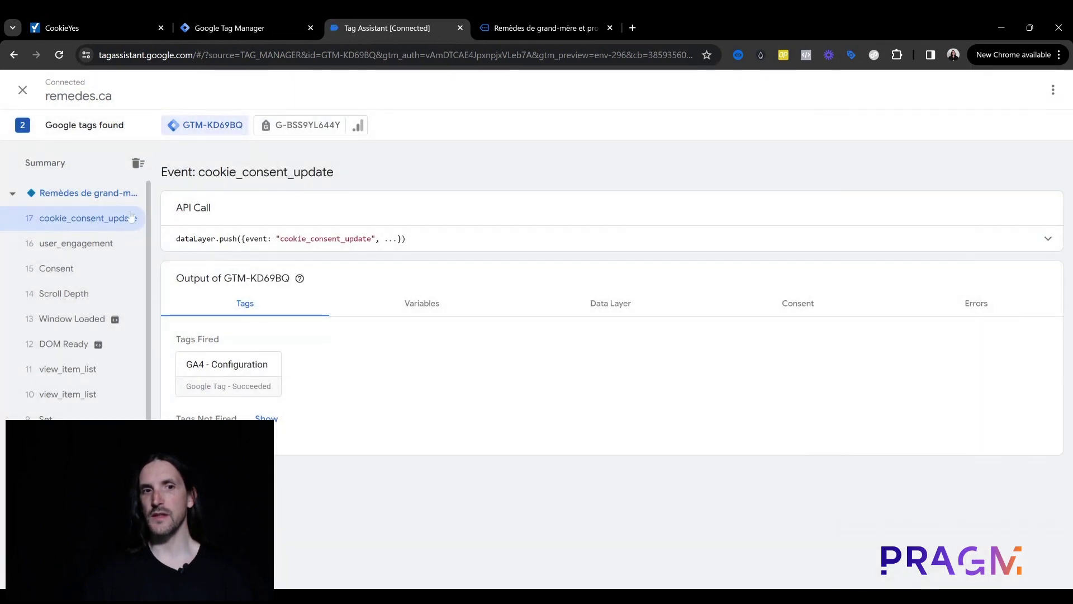
{"action": "left_click", "coordinate": [589, 16]}
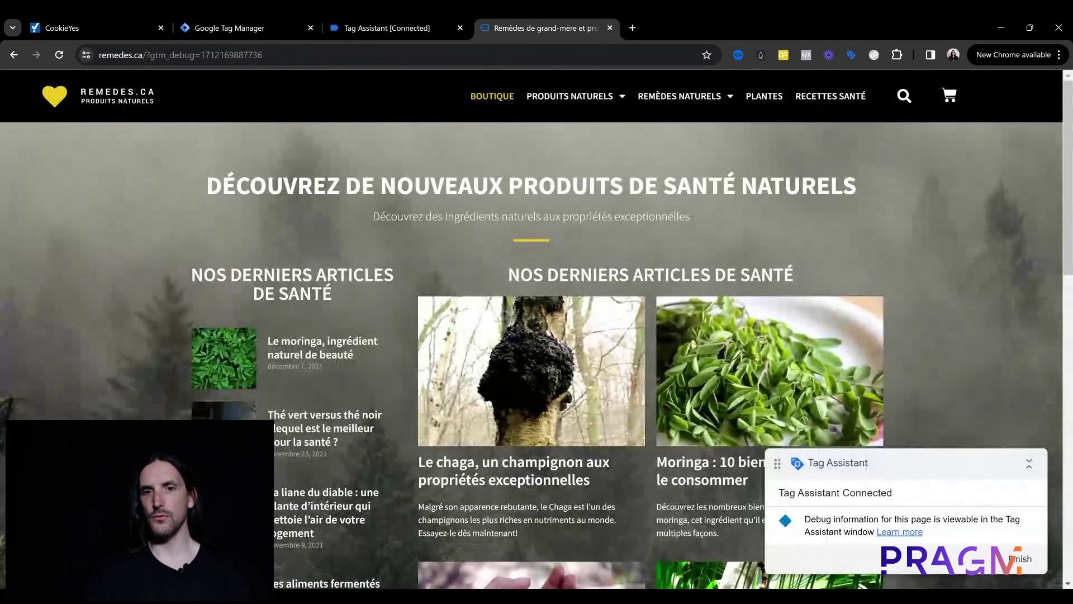
Step: Reject all cookies with Tout rejeter on remedes.ca, then return to Tag Assistant
{"action": "scroll", "coordinate": [431, 389], "scroll_direction": "down", "scroll_amount": 3}
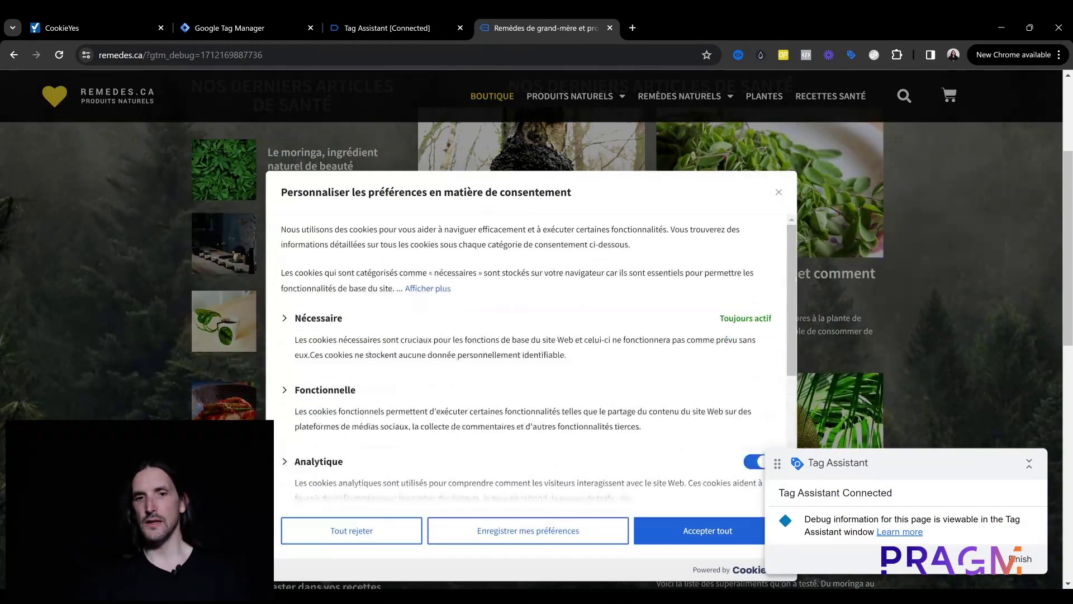
{"action": "left_click", "coordinate": [373, 488]}
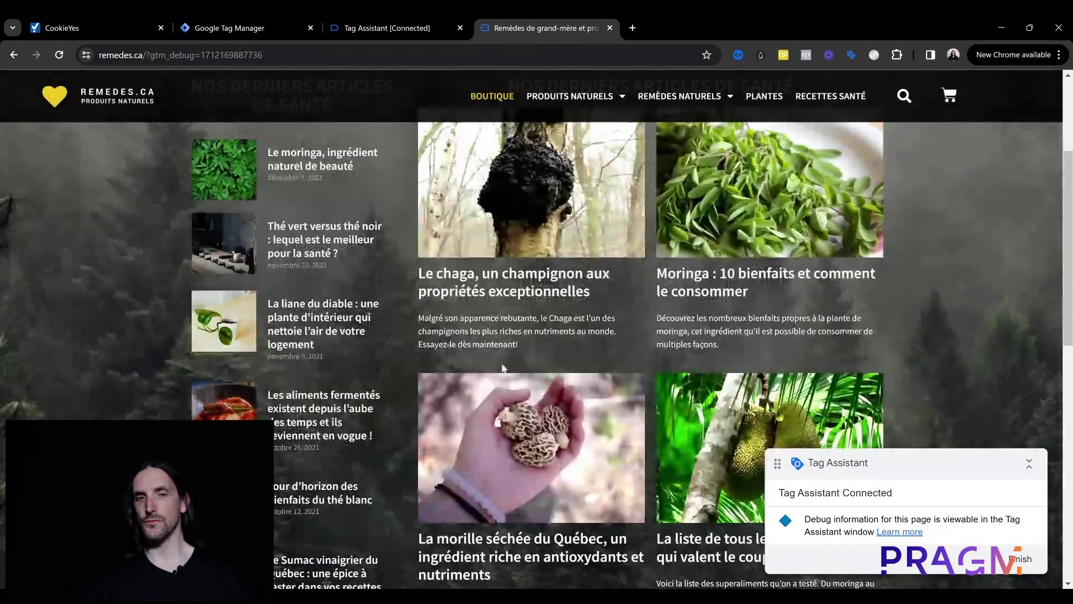
{"action": "left_click", "coordinate": [401, 16]}
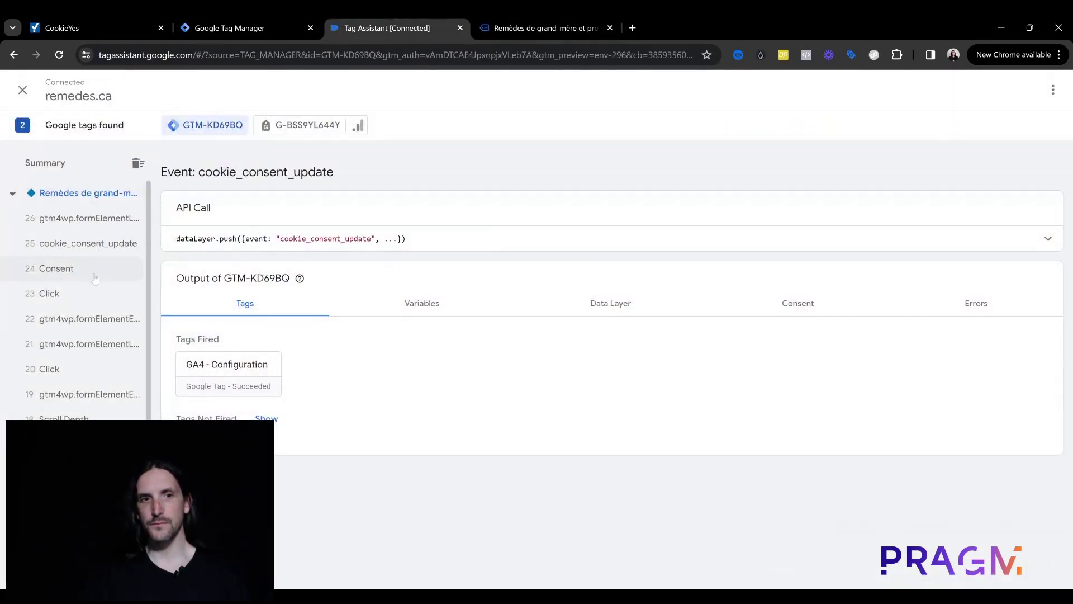
Step: Check that event 25 cookie_consent_update shows GA4 - Configuration blocked by consent, then open the chaga article
{"action": "left_click", "coordinate": [112, 247]}
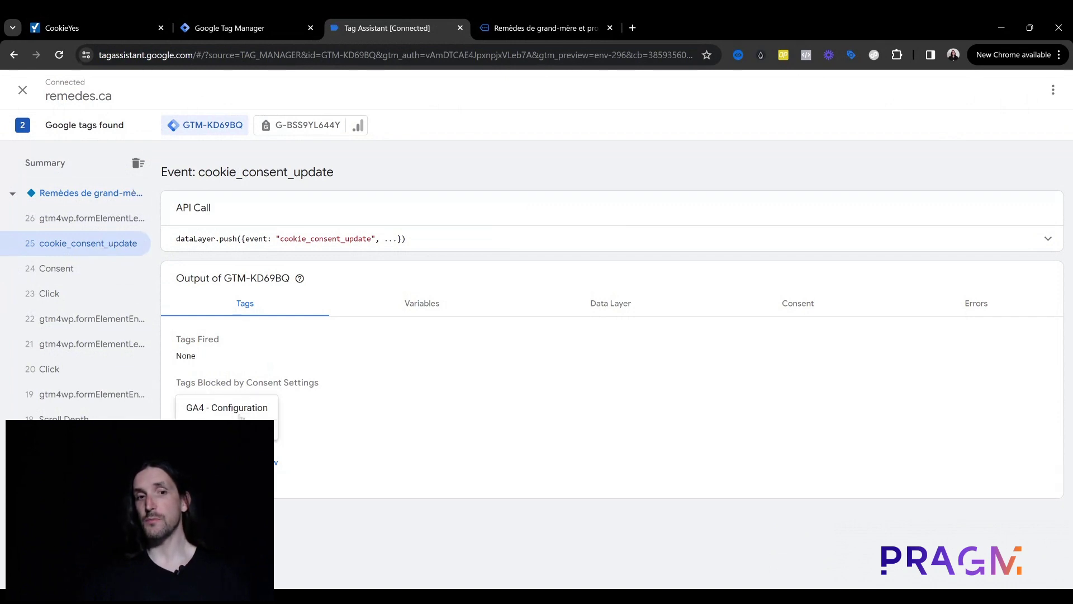
{"action": "left_click", "coordinate": [586, 23]}
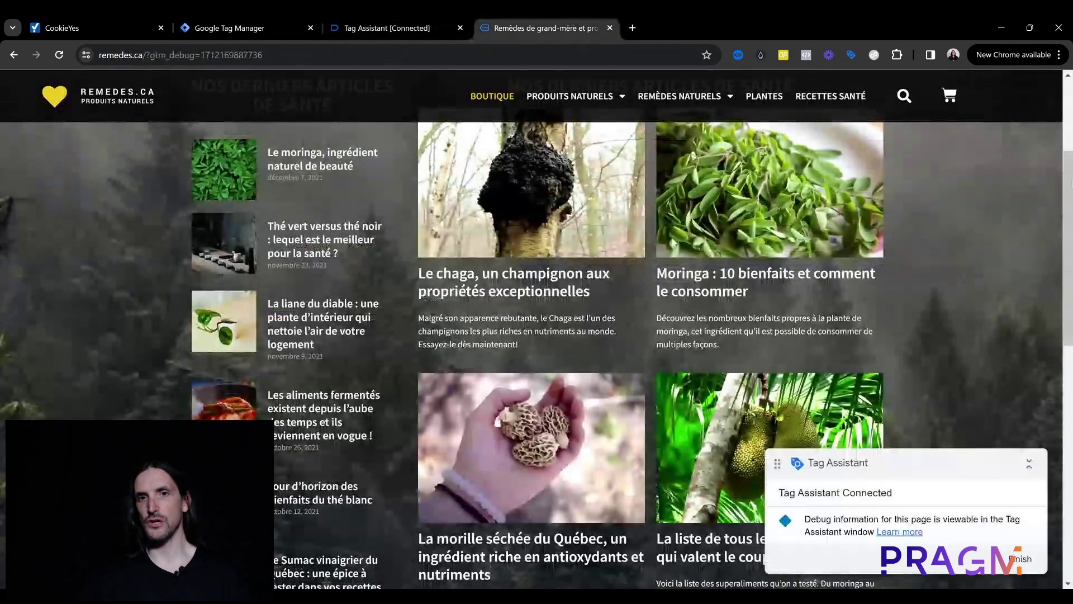
{"action": "left_click", "coordinate": [553, 380]}
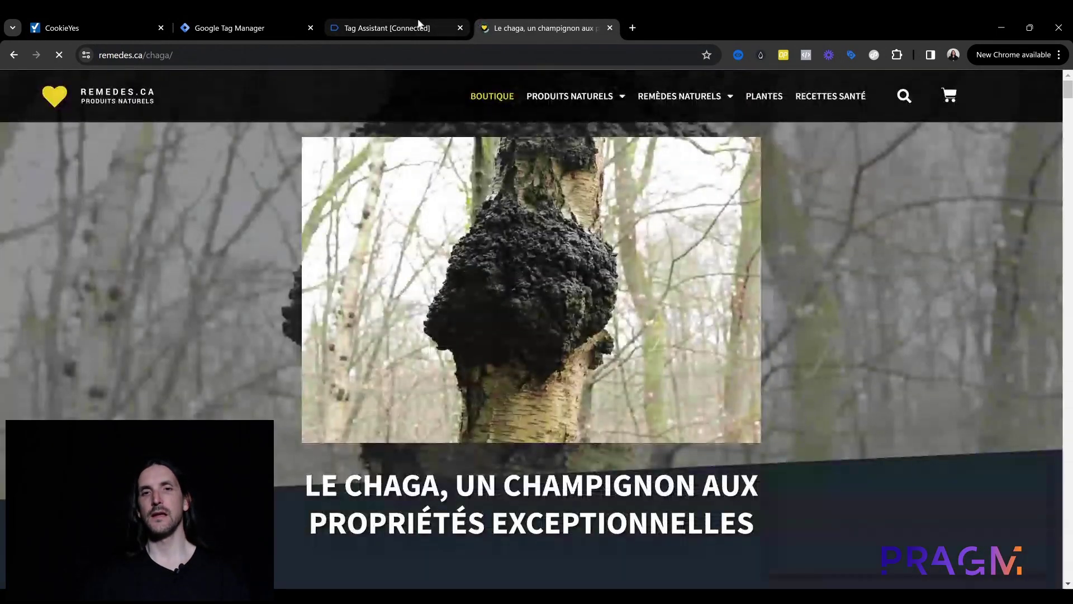
{"action": "left_click", "coordinate": [418, 22]}
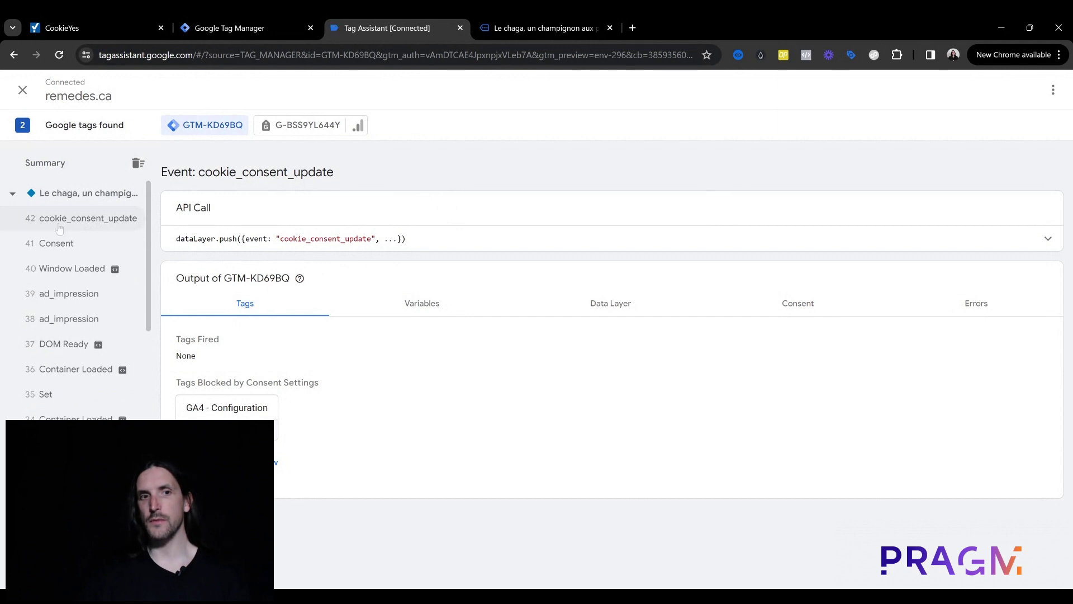
Step: Review the latest cookie_consent_update event's consent states for ad_storage and analytics_storage
{"action": "left_click", "coordinate": [59, 228]}
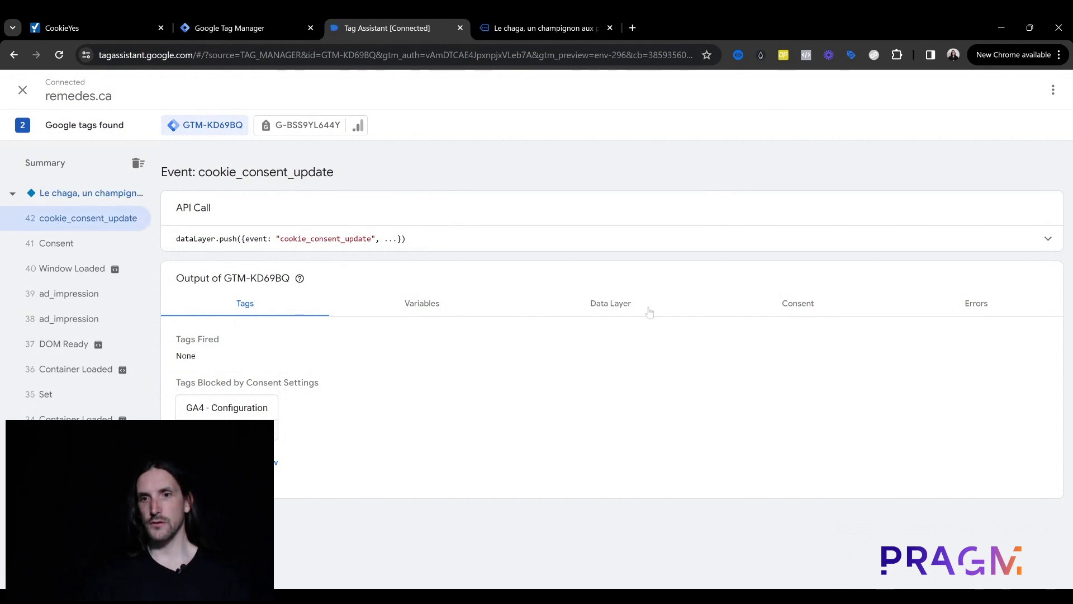
{"action": "left_click", "coordinate": [796, 309]}
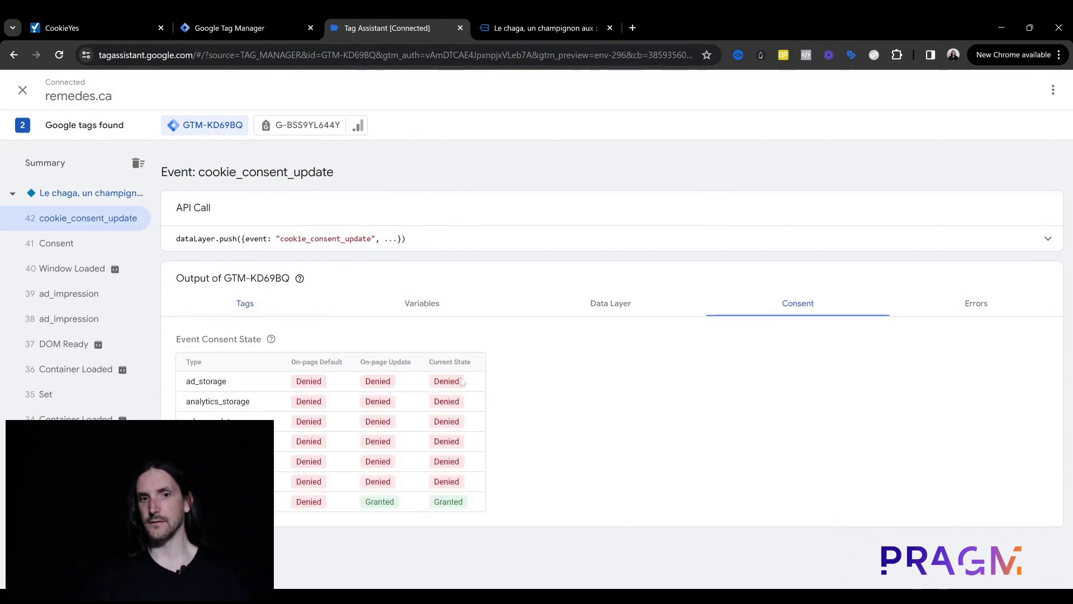
{"action": "double_click", "coordinate": [218, 405]}
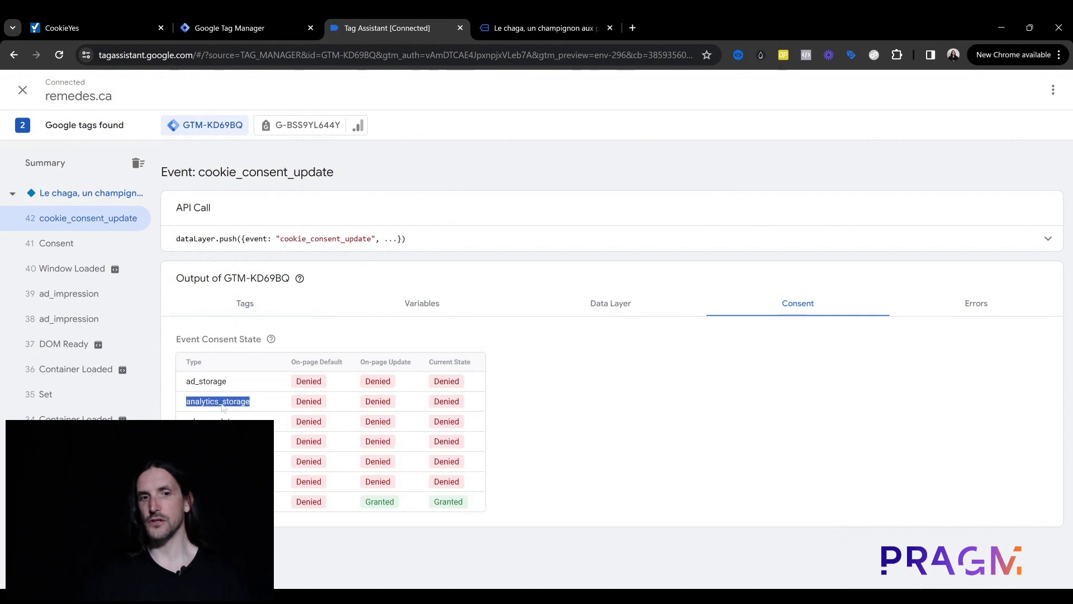
{"action": "left_click", "coordinate": [246, 303]}
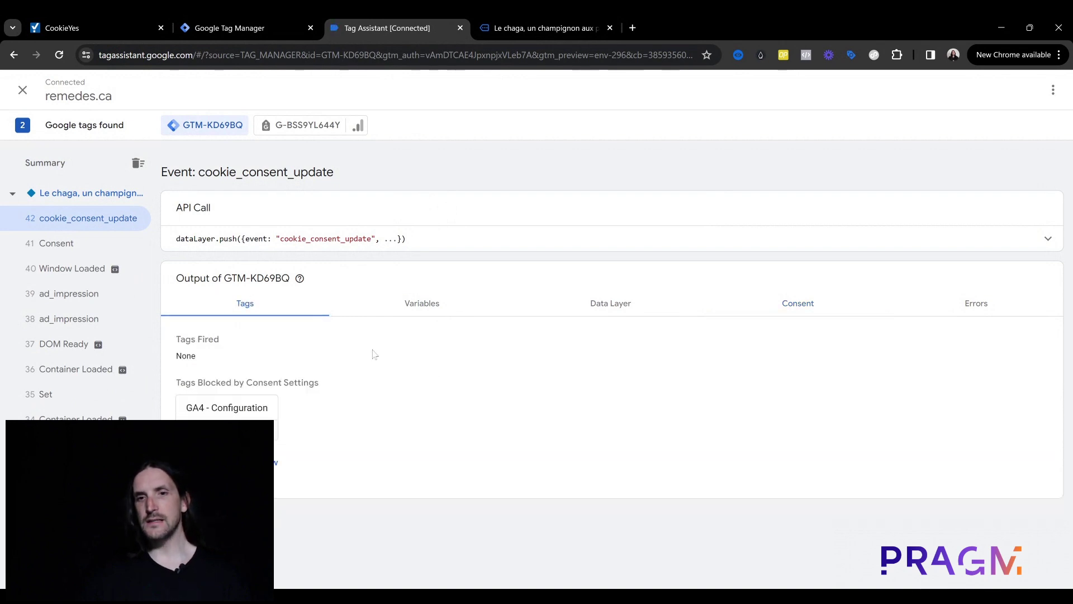
{"action": "left_click", "coordinate": [778, 300]}
{"action": "double_click", "coordinate": [215, 384]}
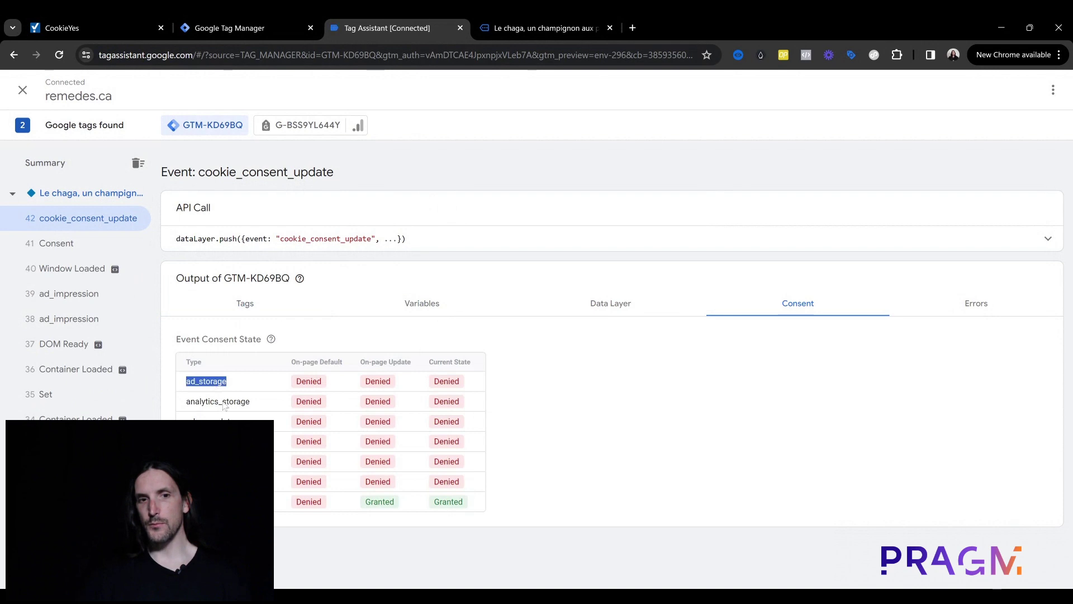
{"action": "double_click", "coordinate": [223, 403]}
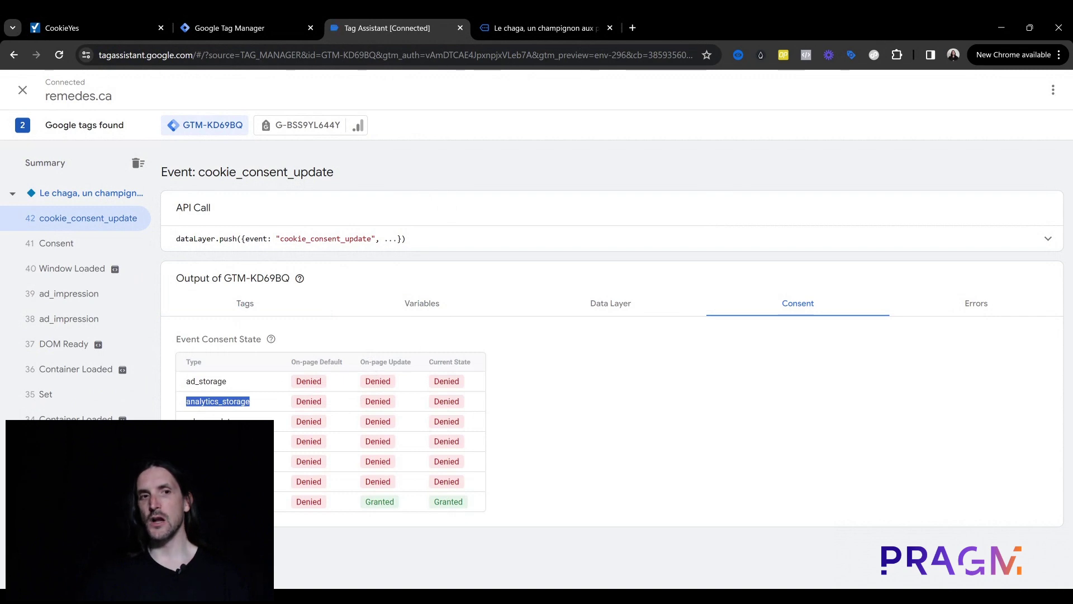
Step: Confirm every consent type is Denied at Container Loaded, then bring up the 'Le chaga' page
{"action": "scroll", "coordinate": [71, 307], "scroll_direction": "down", "scroll_amount": 5}
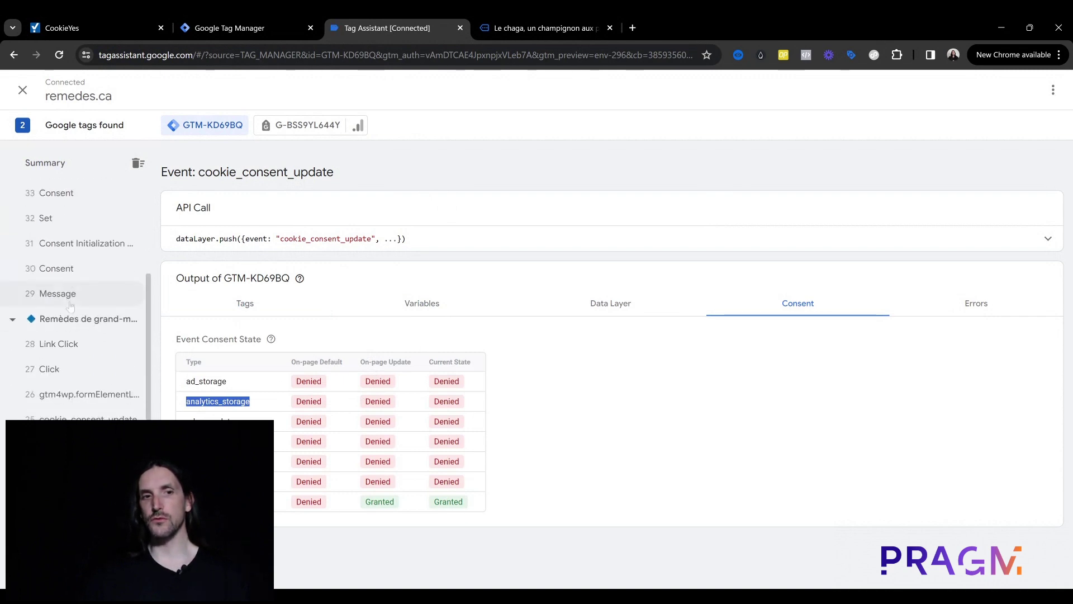
{"action": "scroll", "coordinate": [70, 306], "scroll_direction": "down", "scroll_amount": 3}
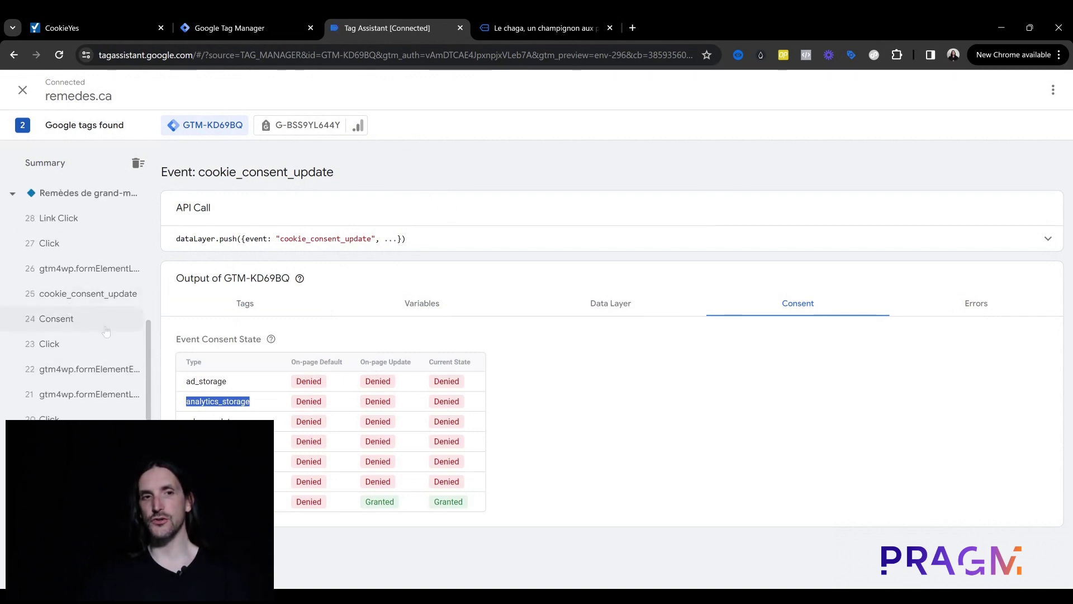
{"action": "scroll", "coordinate": [106, 408], "scroll_direction": "down", "scroll_amount": 3}
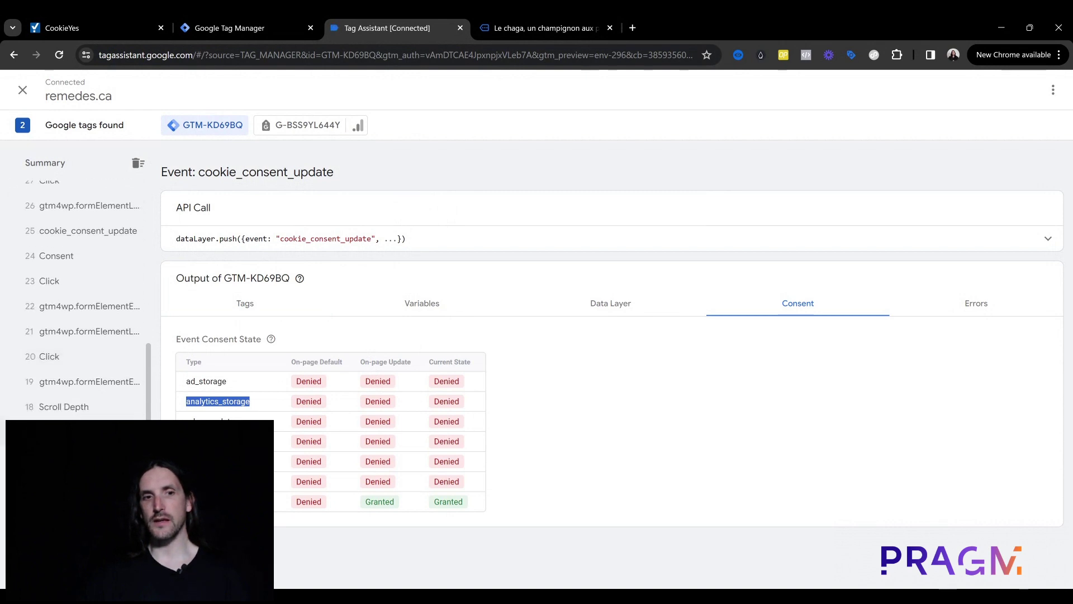
{"action": "scroll", "coordinate": [104, 394], "scroll_direction": "down", "scroll_amount": 3}
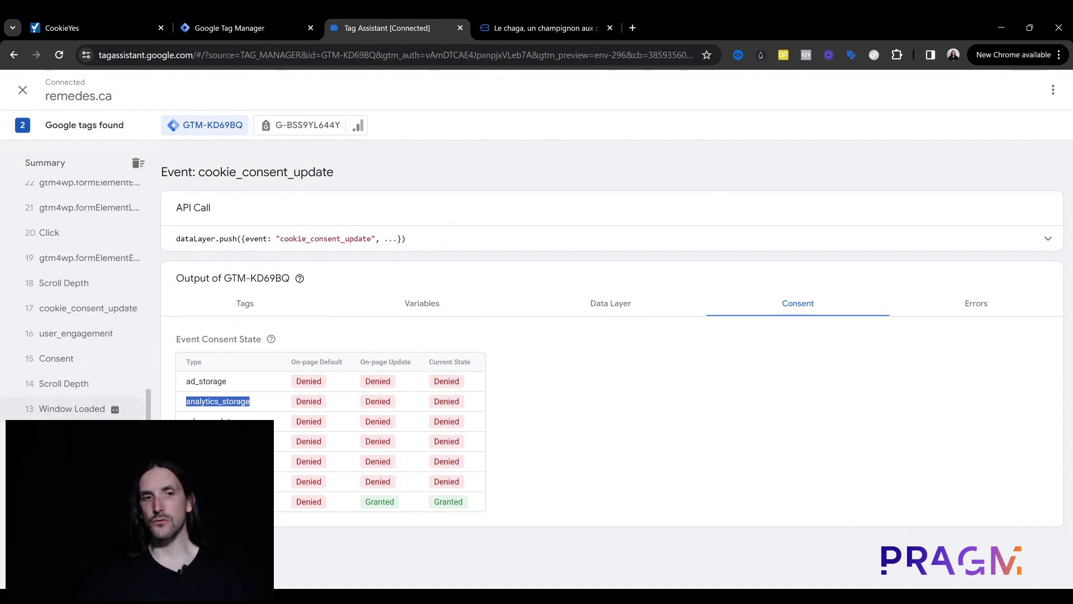
{"action": "scroll", "coordinate": [103, 395], "scroll_direction": "down", "scroll_amount": 5}
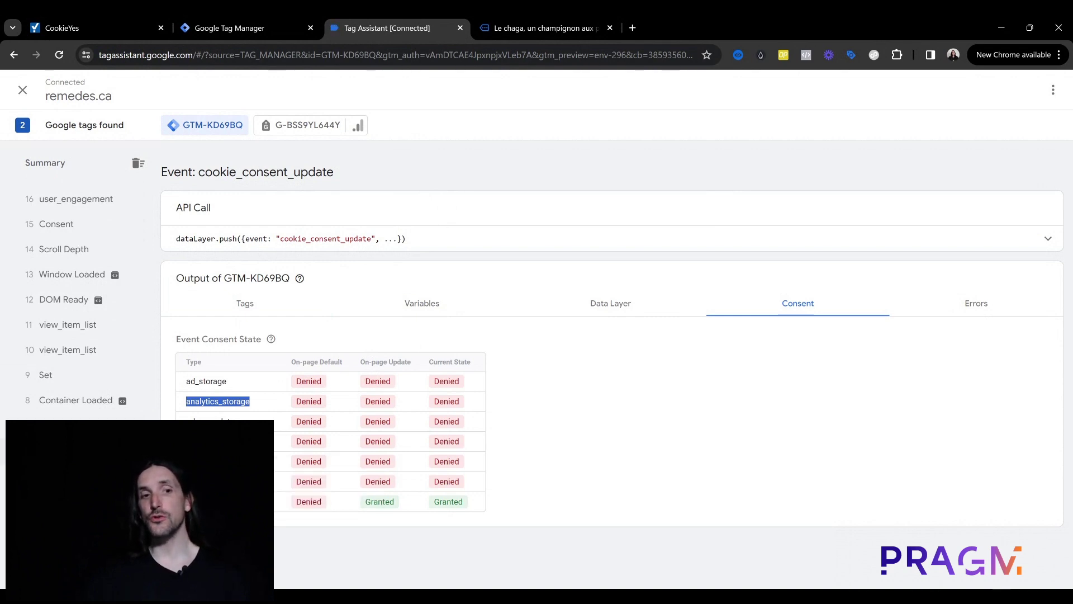
{"action": "left_click", "coordinate": [76, 451]}
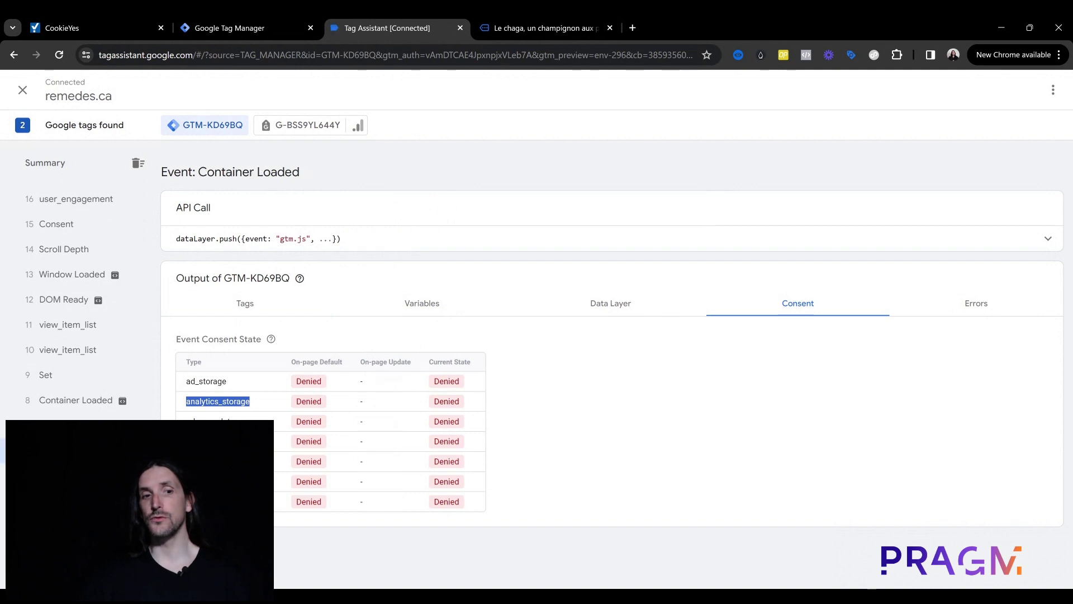
{"action": "left_click_drag", "start_coordinate": [457, 384], "coordinate": [471, 505]}
{"action": "left_click", "coordinate": [471, 506]}
{"action": "scroll", "coordinate": [11, 385], "scroll_direction": "up", "scroll_amount": 7}
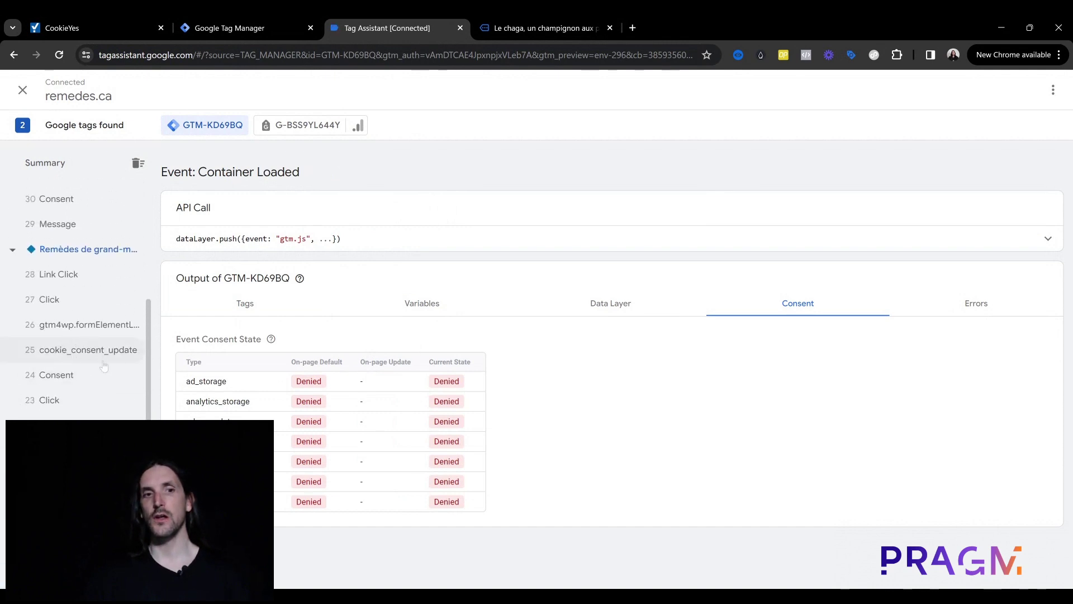
{"action": "scroll", "coordinate": [102, 364], "scroll_direction": "up", "scroll_amount": 6}
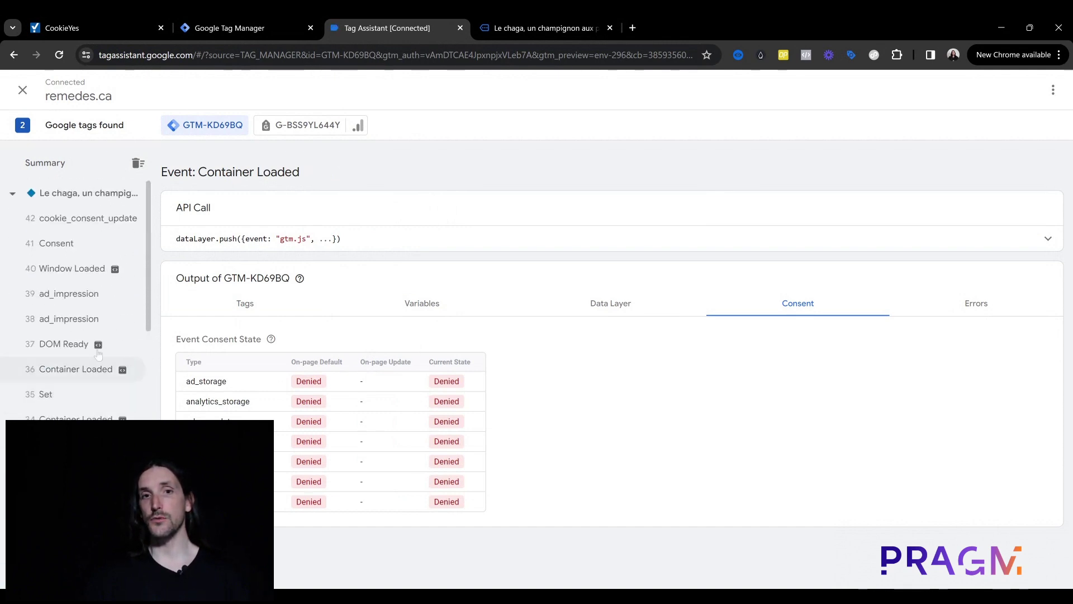
{"action": "left_click", "coordinate": [539, 15]}
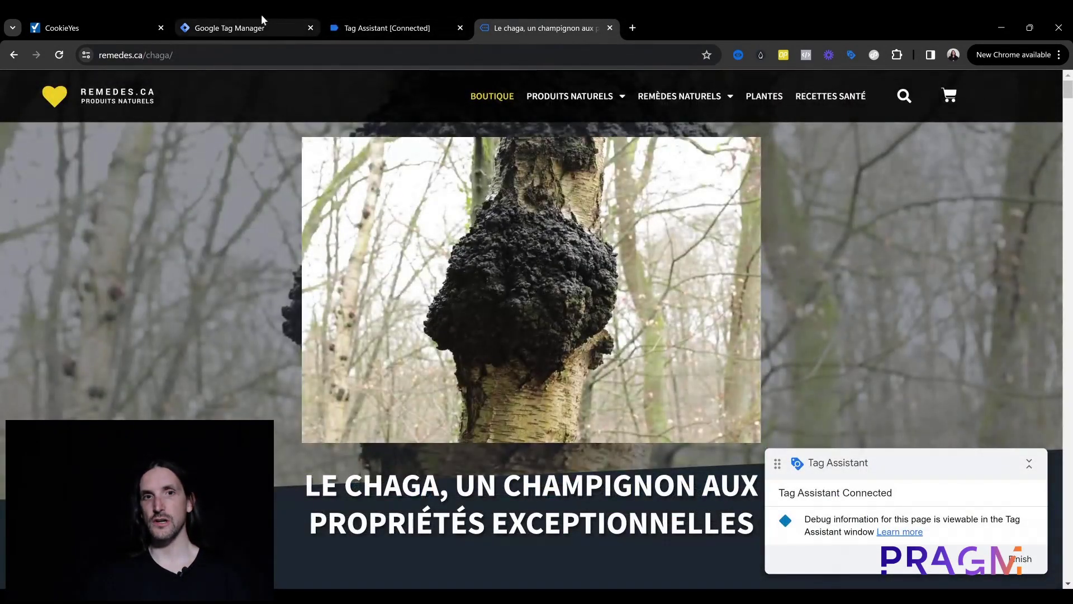
Step: Accept all cookies on the chaga page and check the tags fired on event 50 cookie_consent_update
{"action": "left_click", "coordinate": [261, 16]}
{"action": "left_click", "coordinate": [360, 16]}
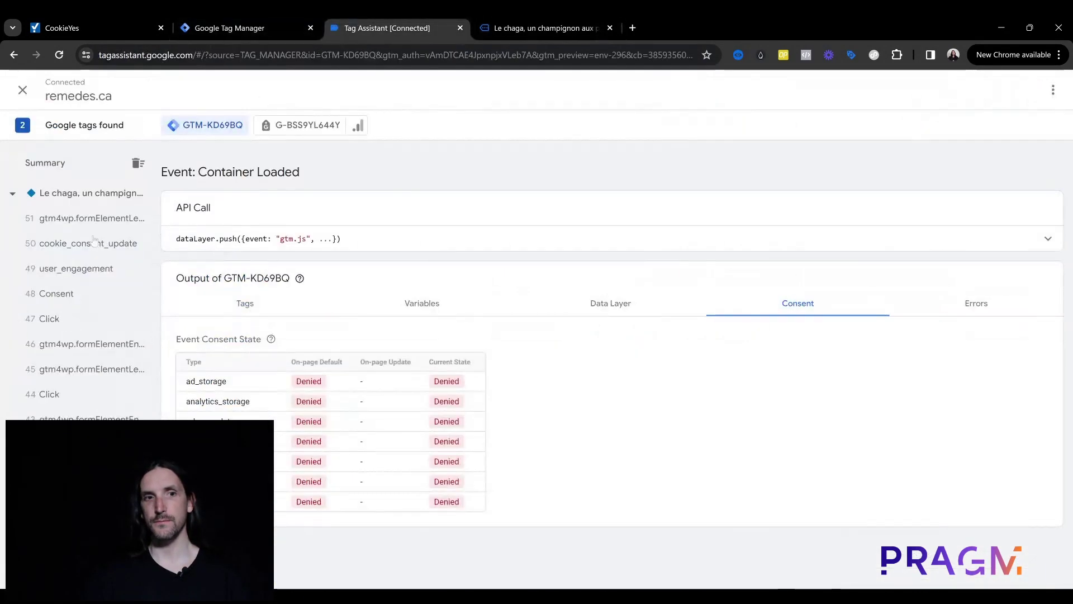
{"action": "left_click", "coordinate": [94, 243]}
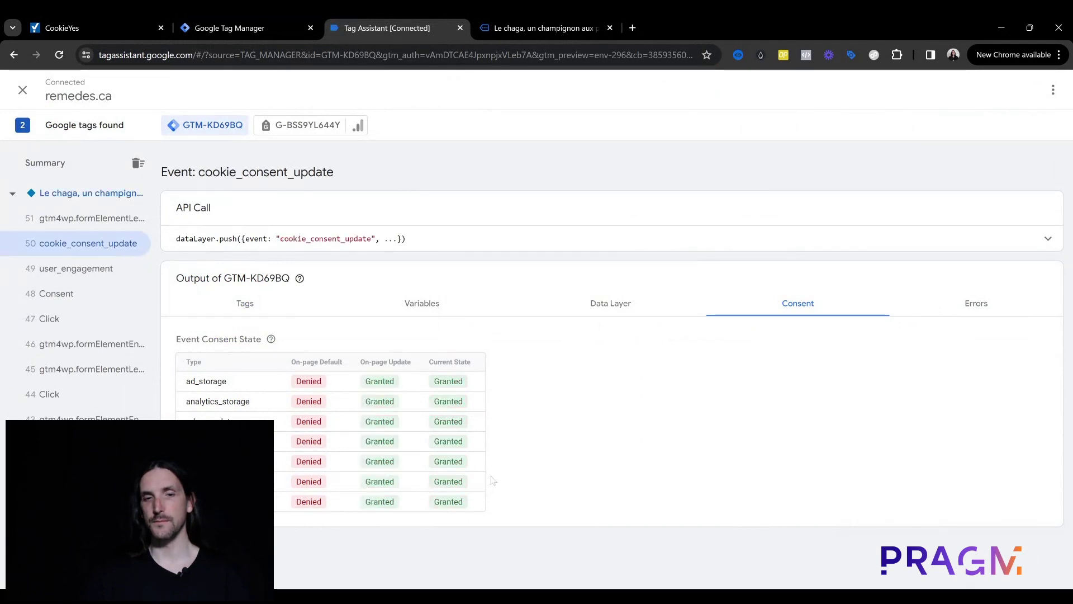
{"action": "left_click", "coordinate": [243, 302]}
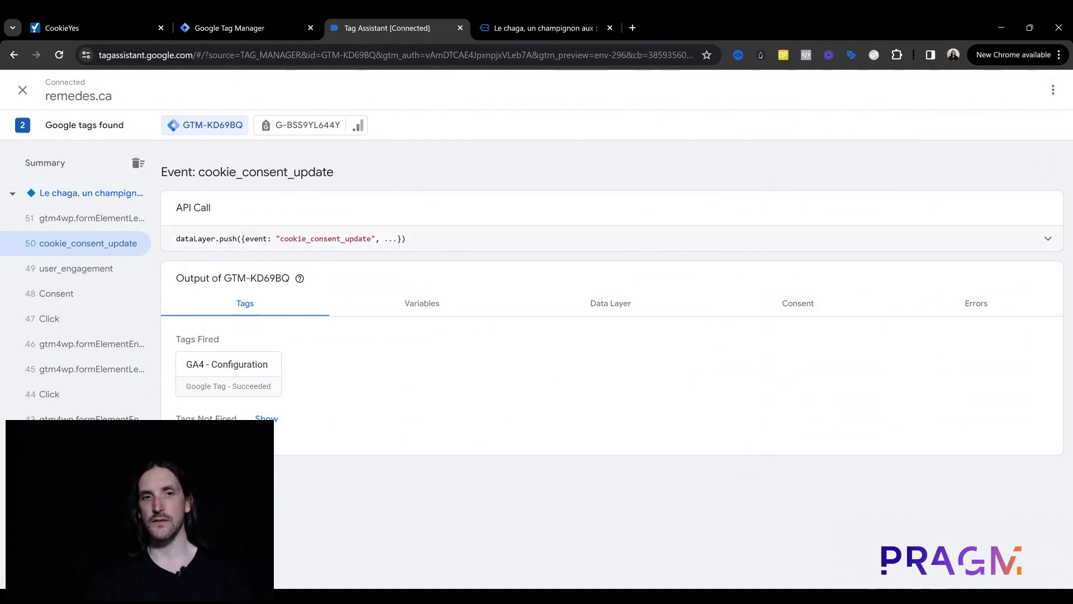
{"action": "left_click_drag", "start_coordinate": [177, 239], "coordinate": [406, 239]}
{"action": "left_click", "coordinate": [176, 239]}
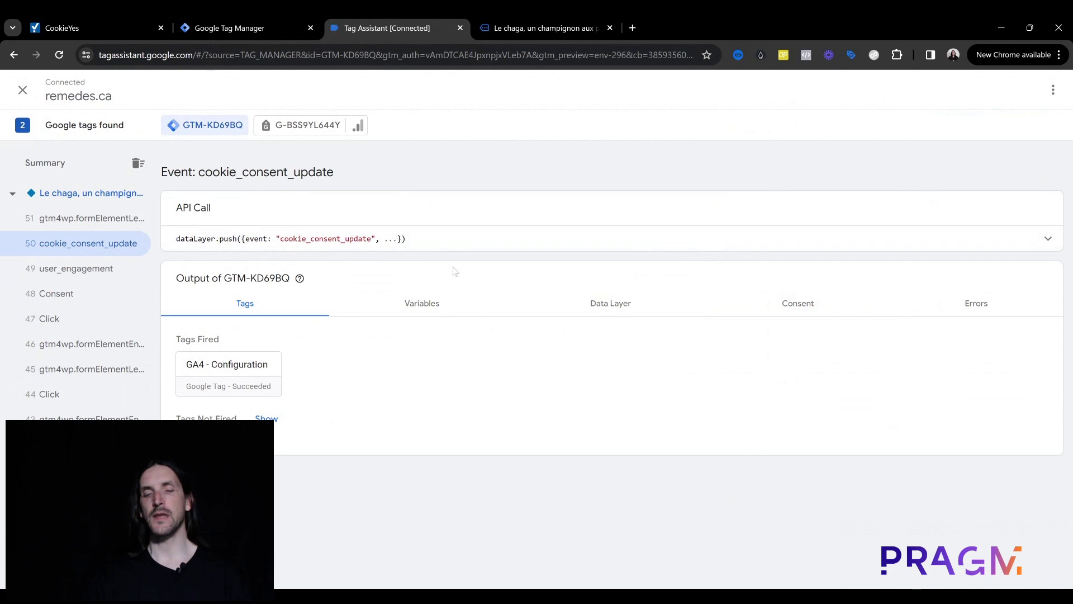
Step: Confirm all seven consent types on event 50 show a Granted current state
{"action": "left_click", "coordinate": [210, 17]}
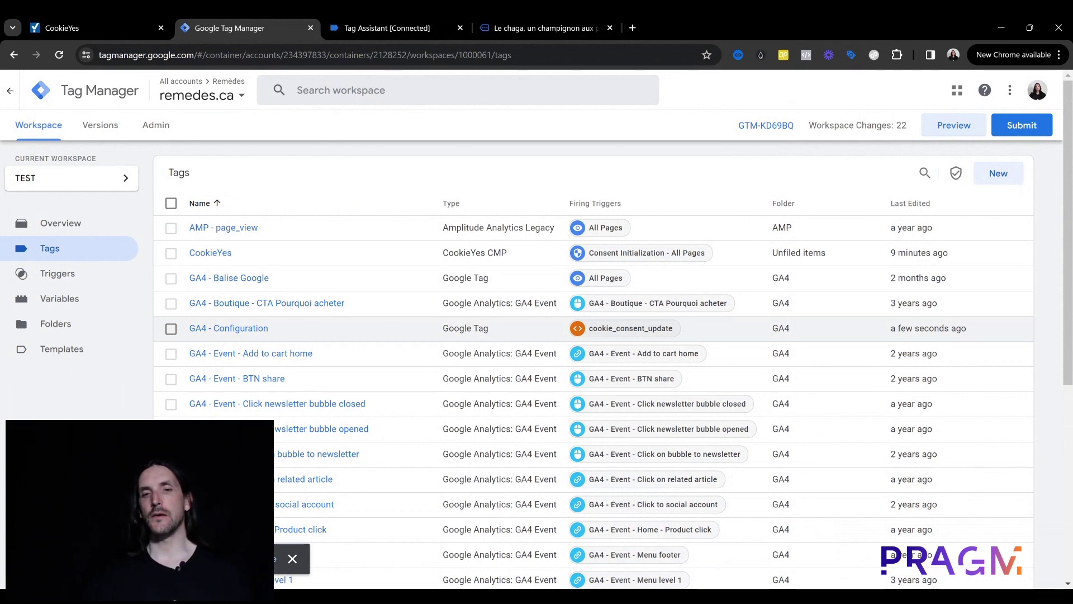
{"action": "left_click", "coordinate": [572, 17]}
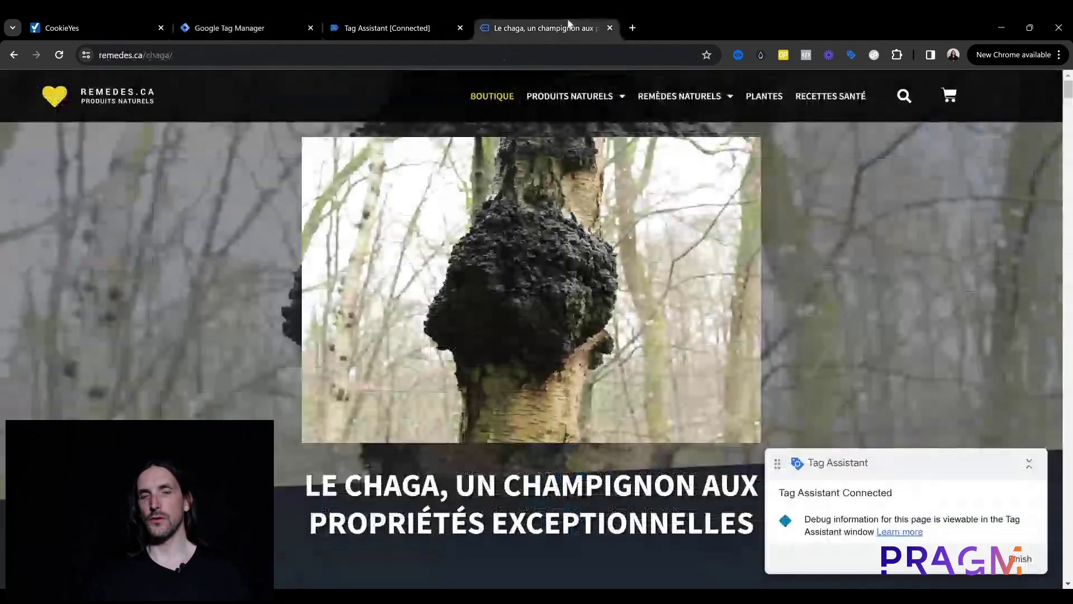
{"action": "left_click", "coordinate": [240, 16]}
{"action": "left_click", "coordinate": [380, 18]}
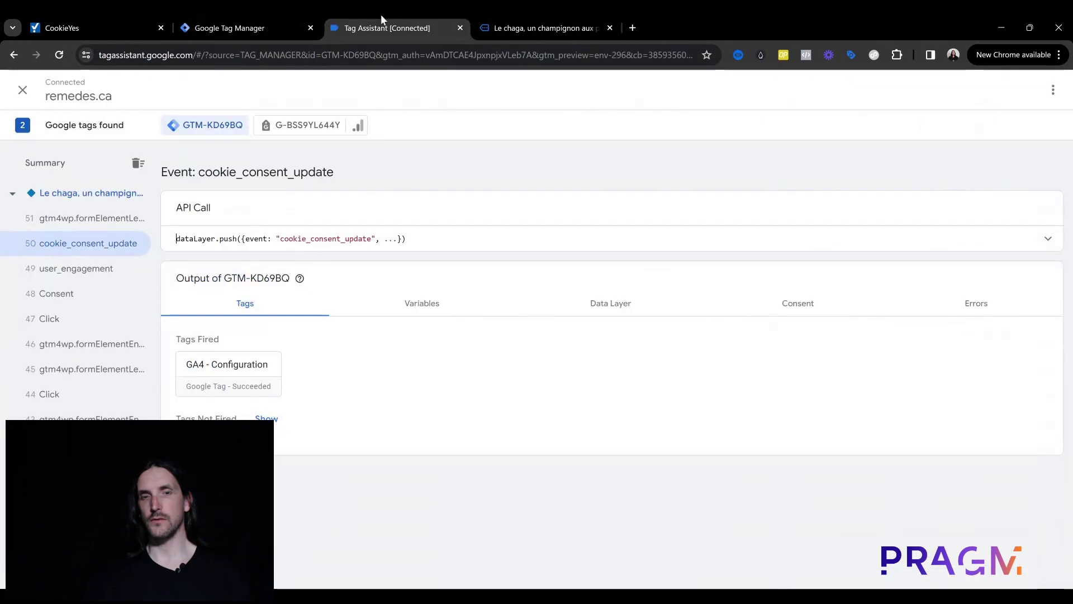
{"action": "left_click", "coordinate": [749, 309]}
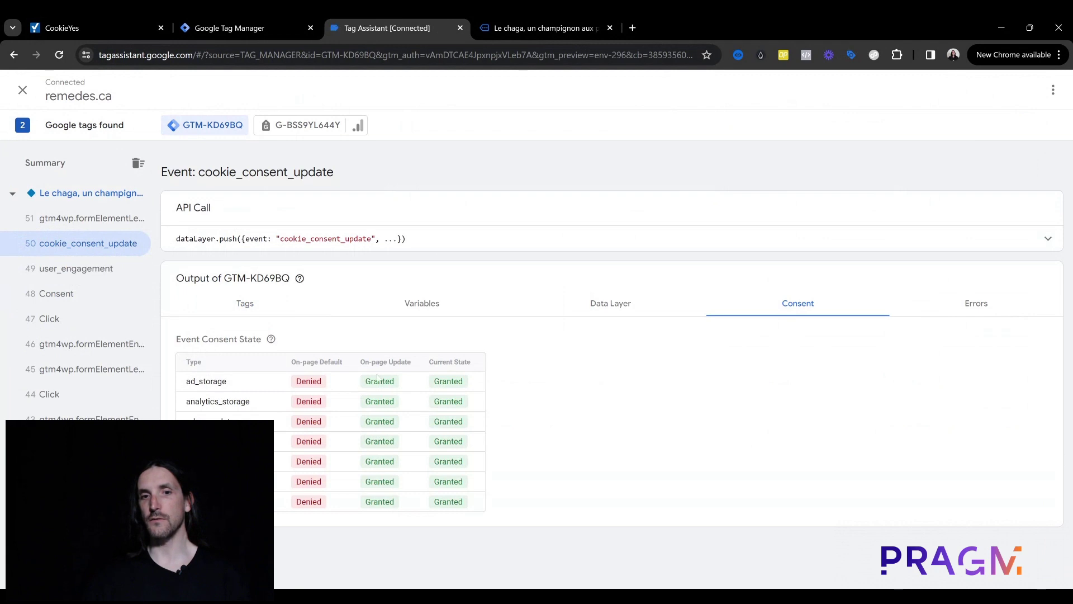
{"action": "double_click", "coordinate": [443, 384]}
{"action": "double_click", "coordinate": [450, 402]}
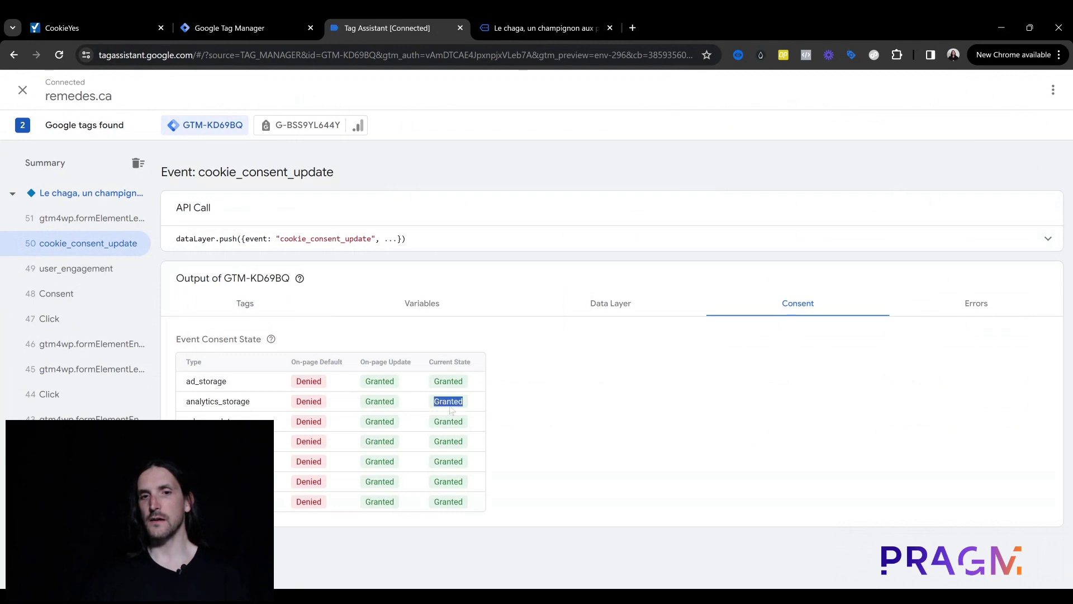
{"action": "double_click", "coordinate": [451, 422]}
{"action": "double_click", "coordinate": [449, 441]}
{"action": "double_click", "coordinate": [447, 462]}
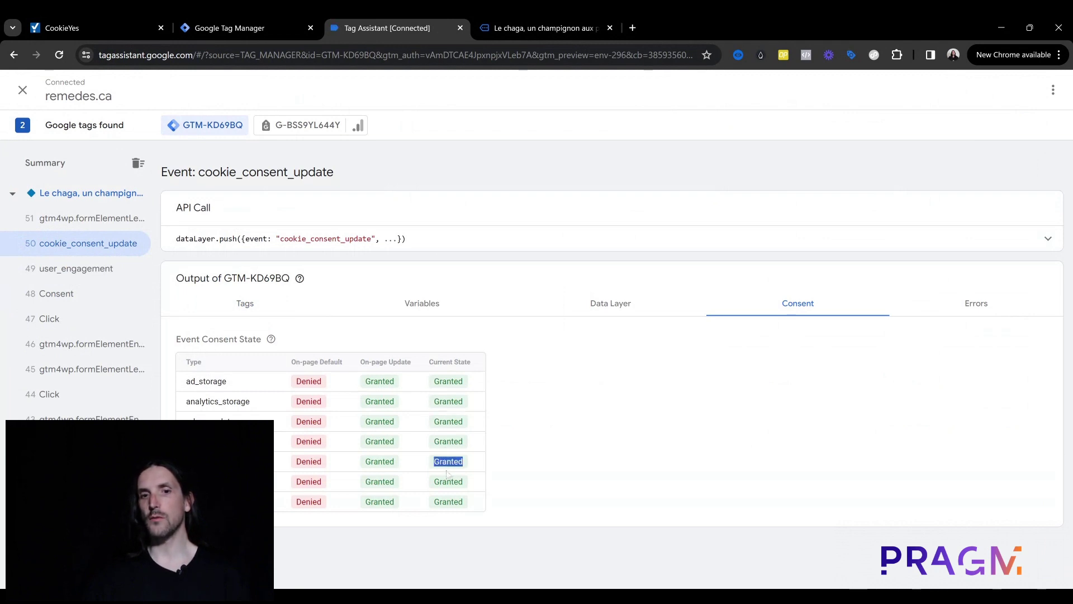
{"action": "double_click", "coordinate": [450, 482]}
{"action": "double_click", "coordinate": [451, 502]}
{"action": "left_click", "coordinate": [543, 463]}
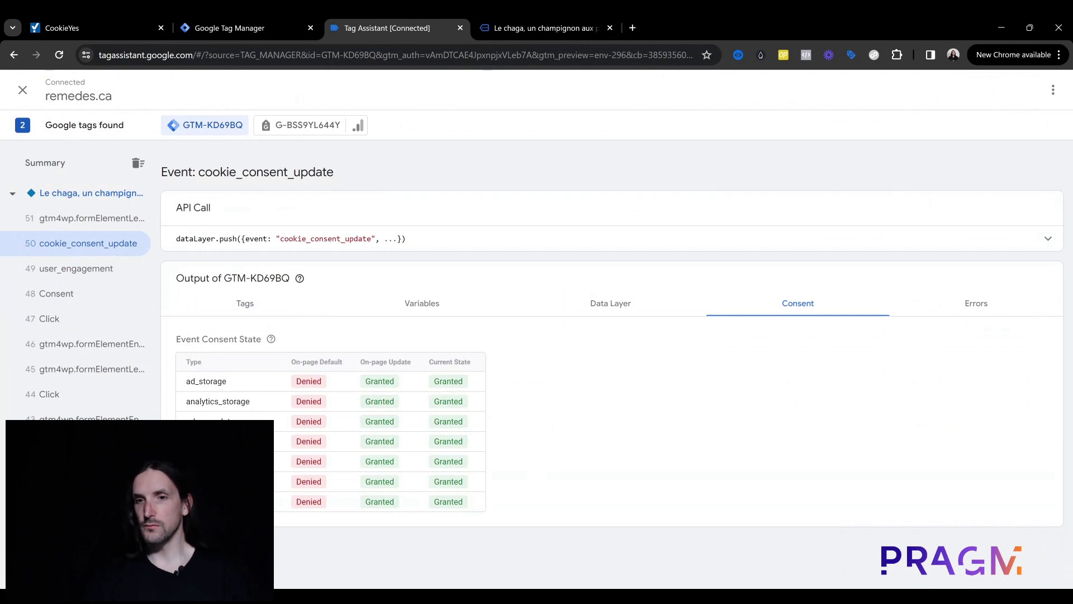
Step: Open the Hotjar Tag from the Tags list to confirm it is paused, then close it
{"action": "left_click", "coordinate": [244, 22]}
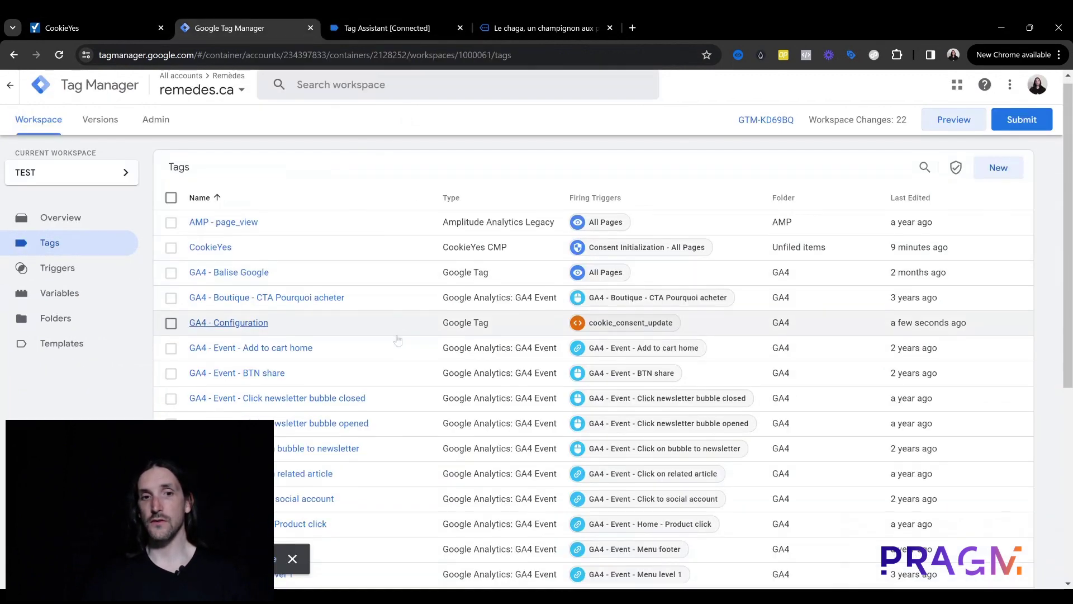
{"action": "scroll", "coordinate": [398, 338], "scroll_direction": "down", "scroll_amount": 3}
{"action": "scroll", "coordinate": [398, 338], "scroll_direction": "down", "scroll_amount": 3}
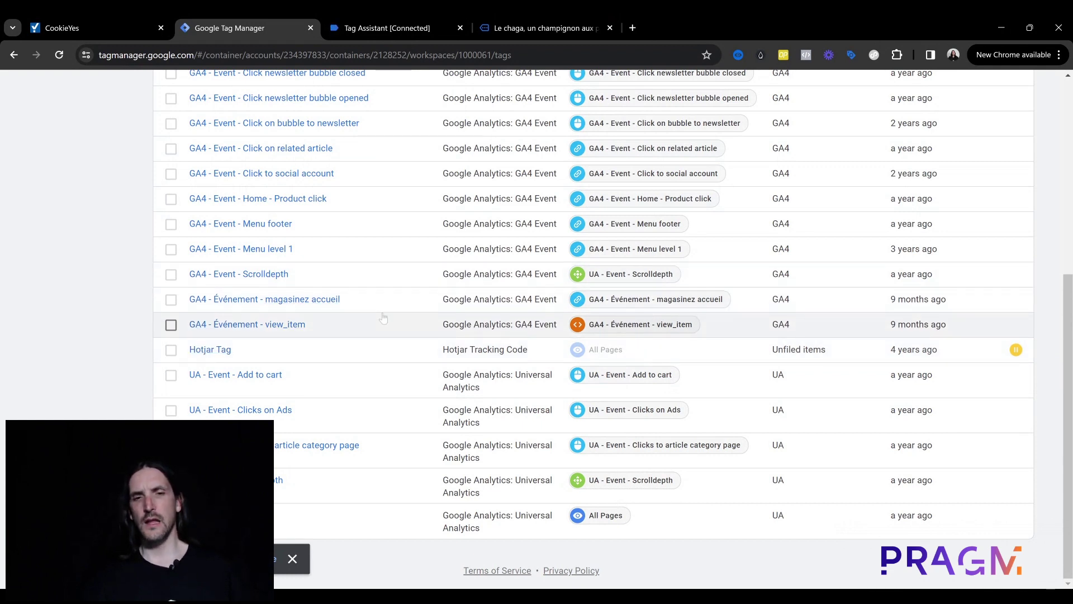
{"action": "left_click", "coordinate": [211, 350]}
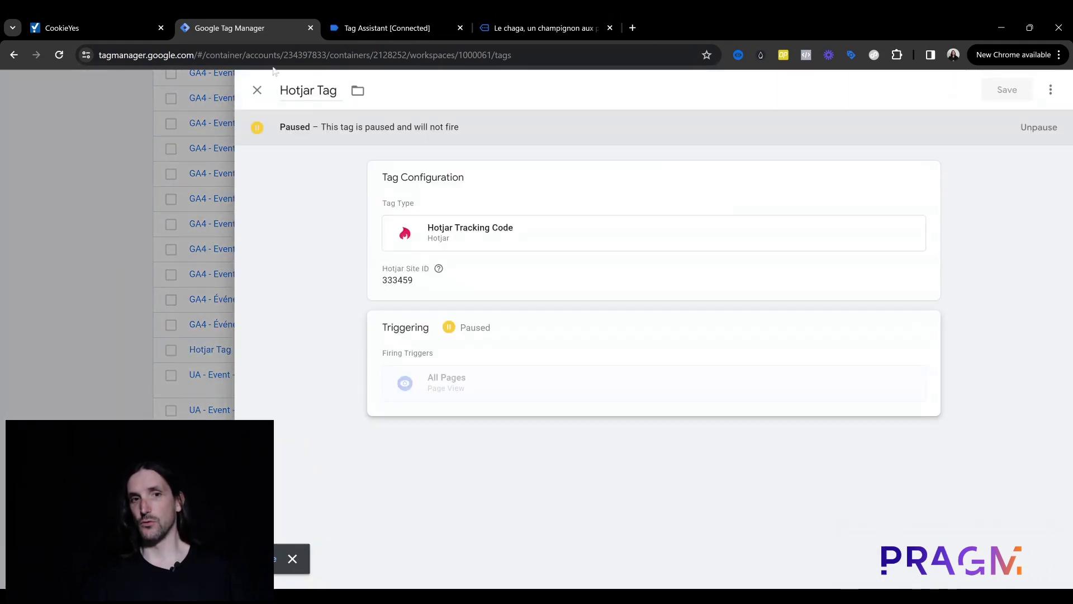
{"action": "left_click", "coordinate": [257, 91]}
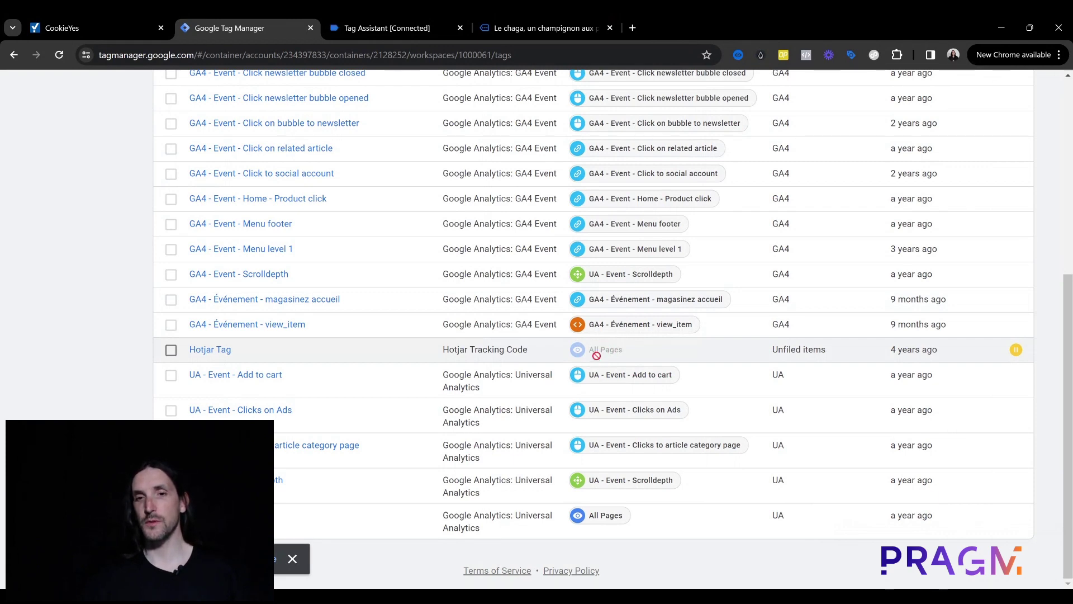
{"action": "scroll", "coordinate": [268, 246], "scroll_direction": "up", "scroll_amount": 1}
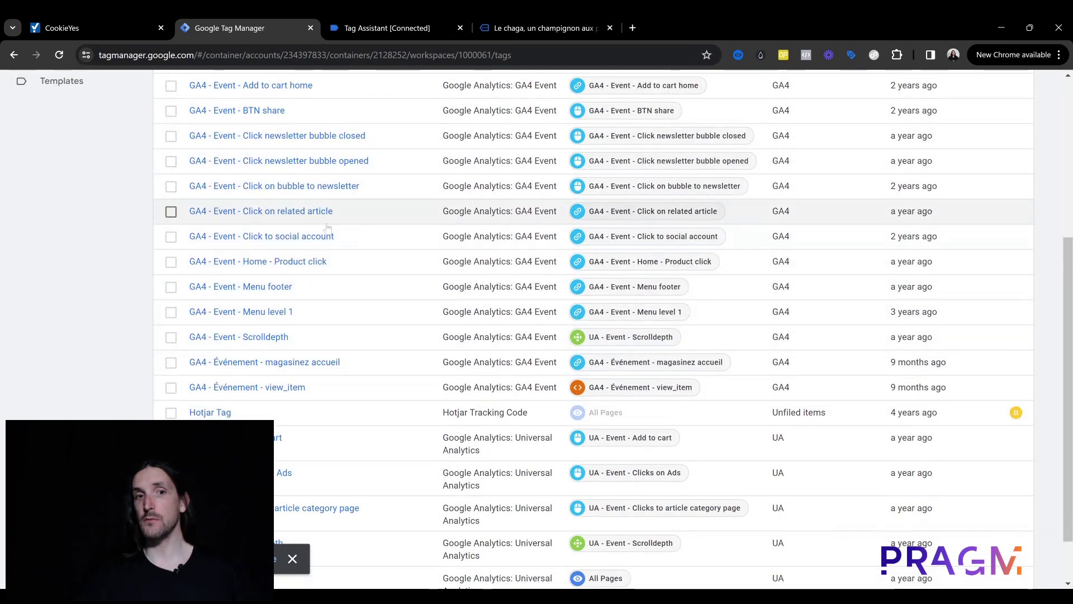
Step: Make the GA4 - Event - Click to social account tag require additional analytics_storage consent
{"action": "left_click", "coordinate": [281, 237]}
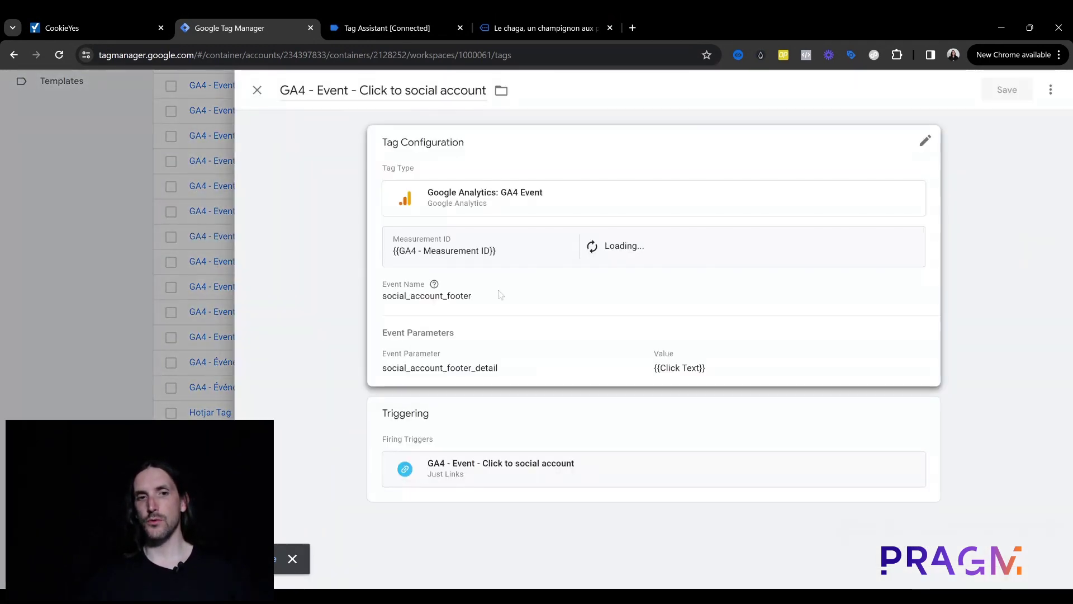
{"action": "left_click", "coordinate": [505, 328]}
{"action": "scroll", "coordinate": [492, 392], "scroll_direction": "down", "scroll_amount": 4}
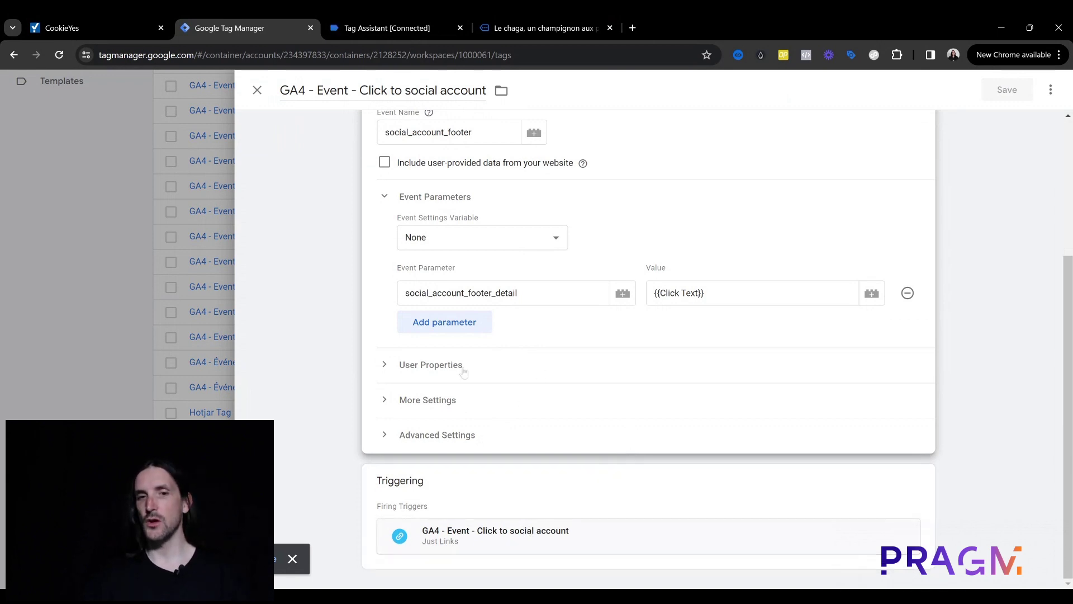
{"action": "left_click", "coordinate": [405, 442]}
{"action": "scroll", "coordinate": [464, 430], "scroll_direction": "down", "scroll_amount": 5}
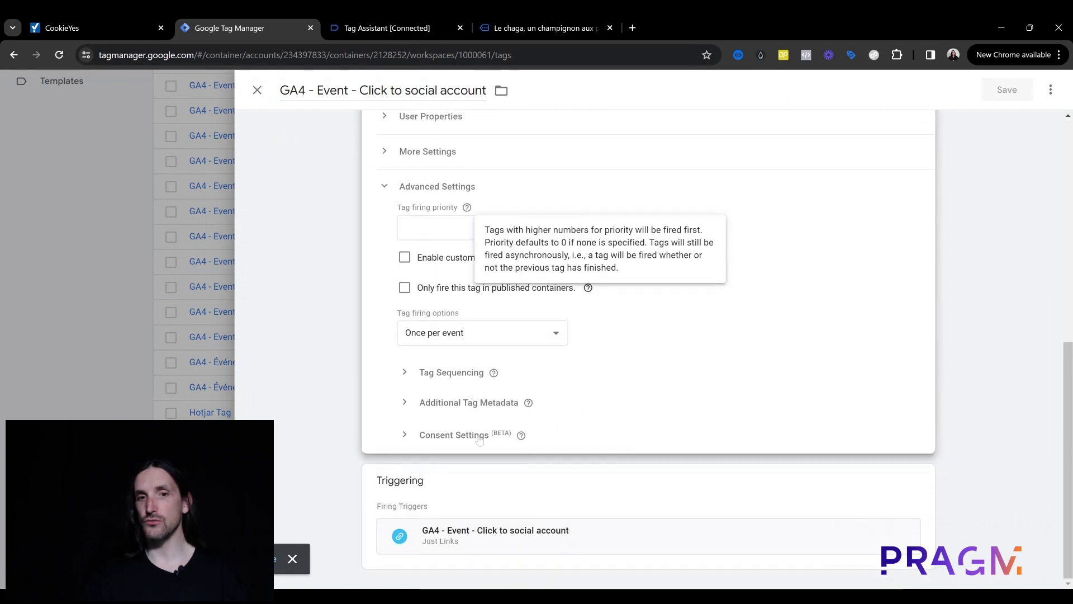
{"action": "left_click", "coordinate": [432, 440]}
{"action": "left_click", "coordinate": [426, 426]}
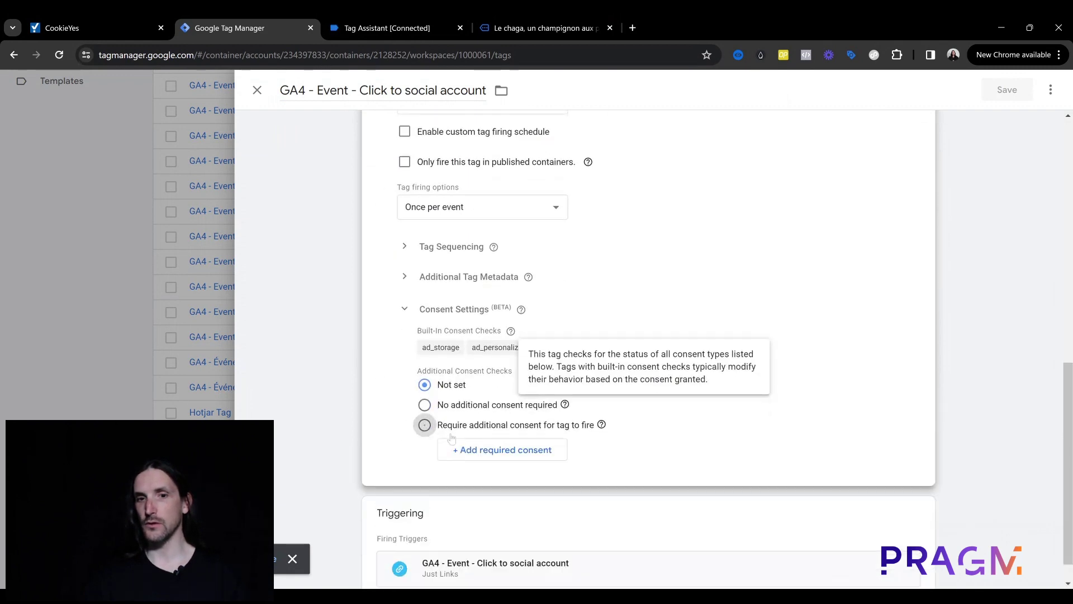
{"action": "left_click", "coordinate": [520, 455]}
{"action": "scroll", "coordinate": [521, 456], "scroll_direction": "down", "scroll_amount": 2}
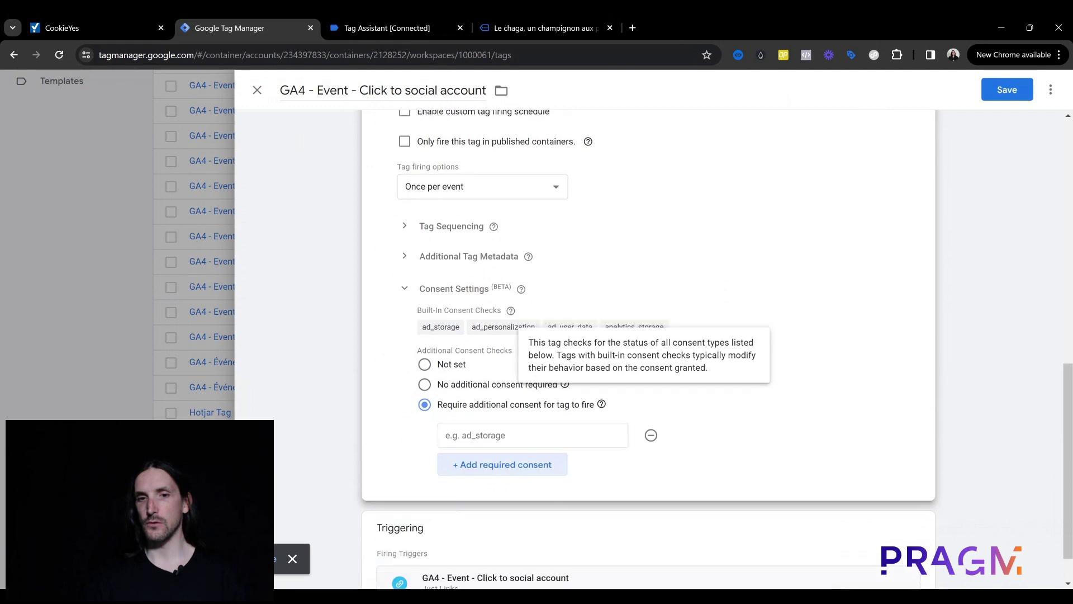
{"action": "left_click", "coordinate": [532, 394]}
{"action": "left_click", "coordinate": [501, 442]}
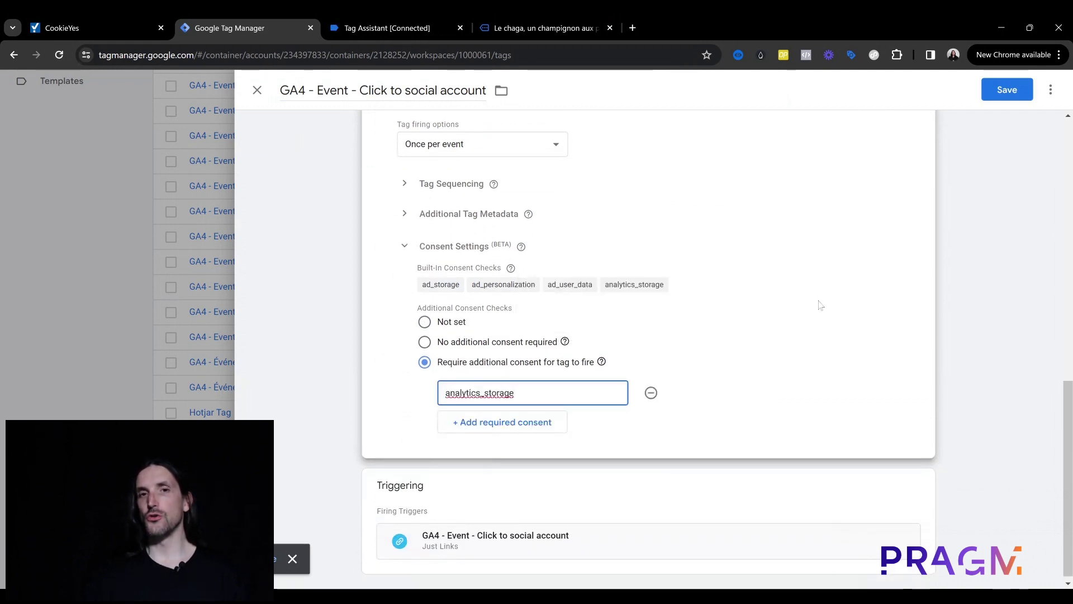
Step: Close the tag editor and discard the unsaved consent changes
{"action": "left_click", "coordinate": [541, 17]}
{"action": "left_click", "coordinate": [391, 17]}
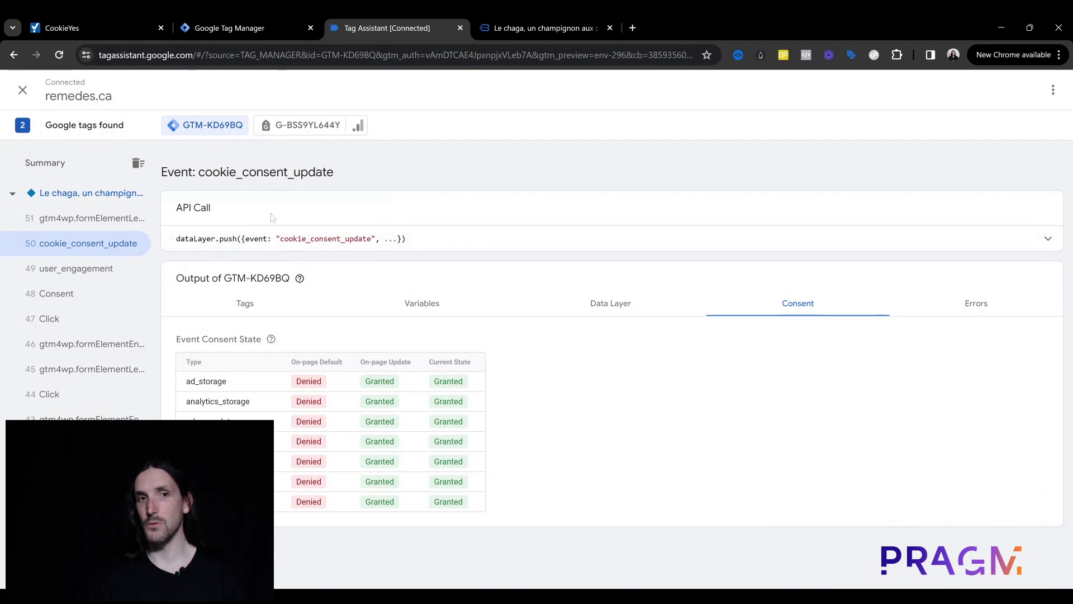
{"action": "left_click", "coordinate": [284, 20]}
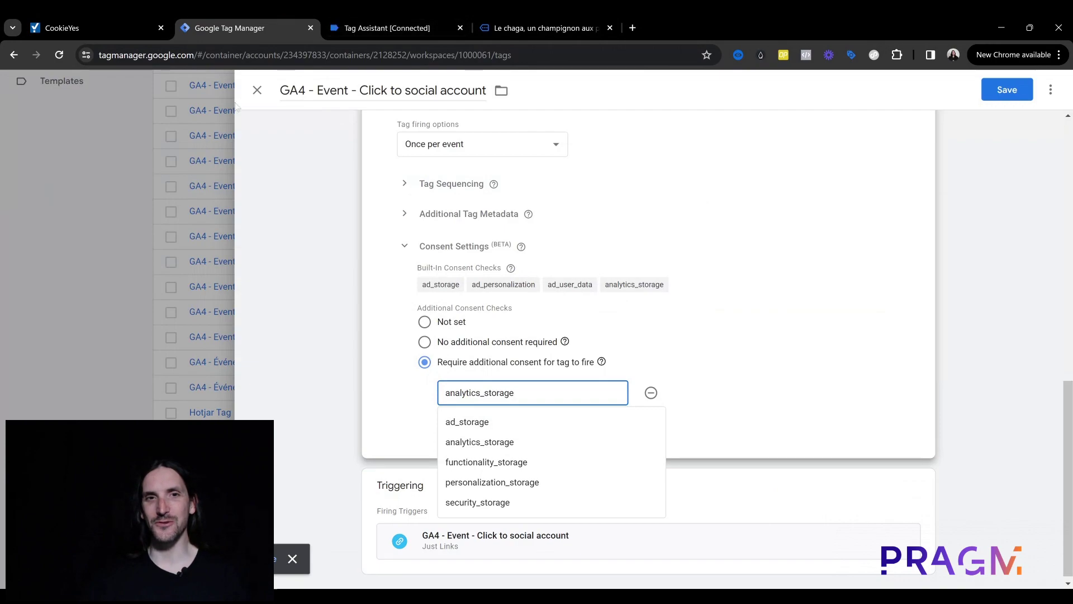
{"action": "left_click", "coordinate": [257, 90]}
{"action": "left_click", "coordinate": [665, 239]}
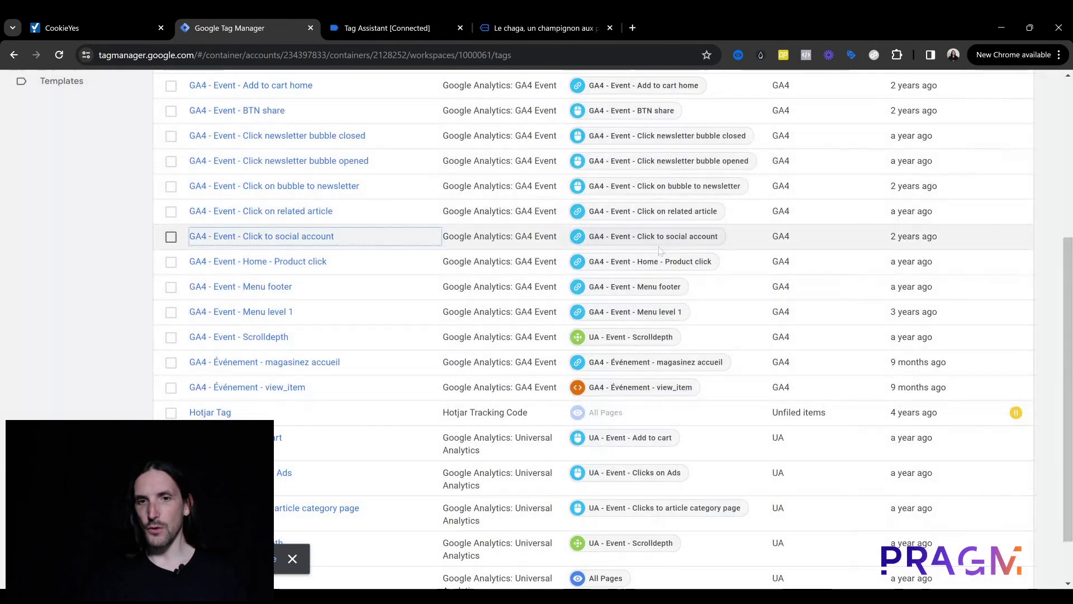
{"action": "scroll", "coordinate": [580, 269], "scroll_direction": "up", "scroll_amount": 5}
{"action": "scroll", "coordinate": [580, 270], "scroll_direction": "down", "scroll_amount": 2}
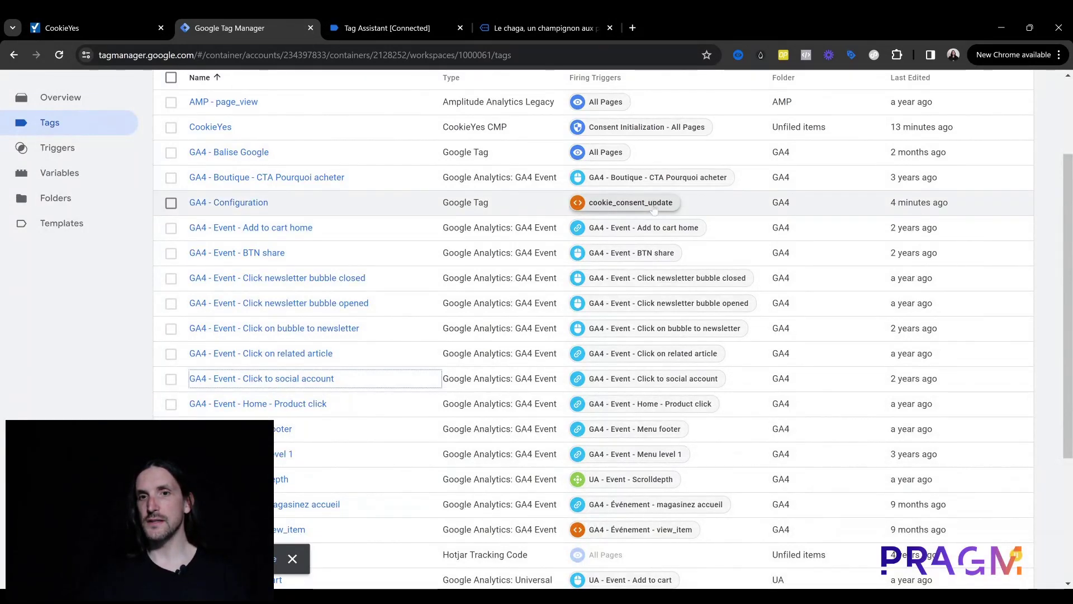
Step: Replace GA4 - Configuration's cookie_consent_update trigger with All Pages and save the tag
{"action": "left_click", "coordinate": [320, 206]}
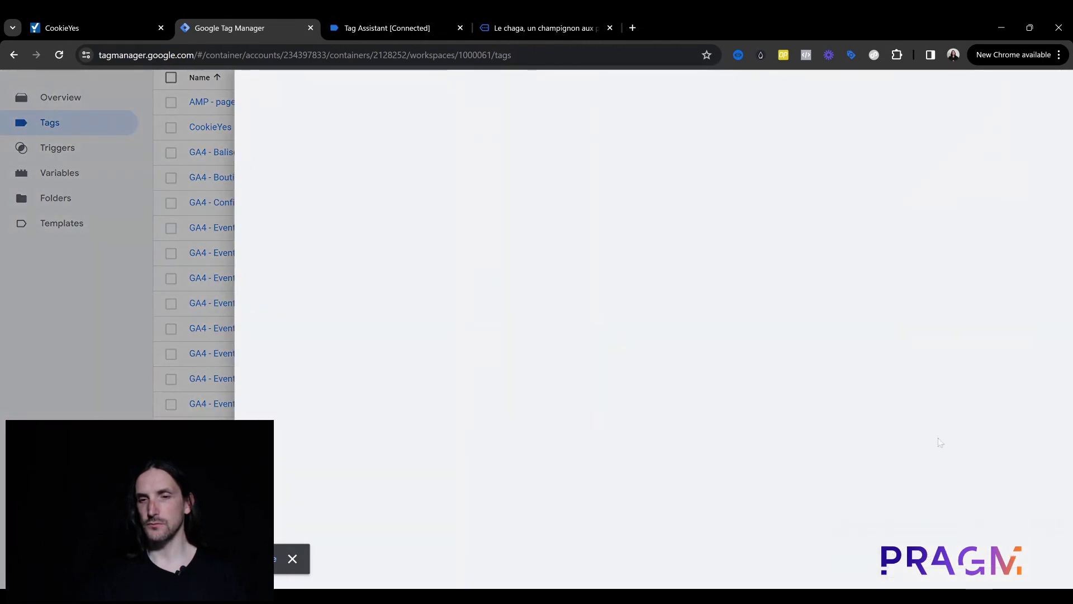
{"action": "scroll", "coordinate": [923, 492], "scroll_direction": "down", "scroll_amount": 3}
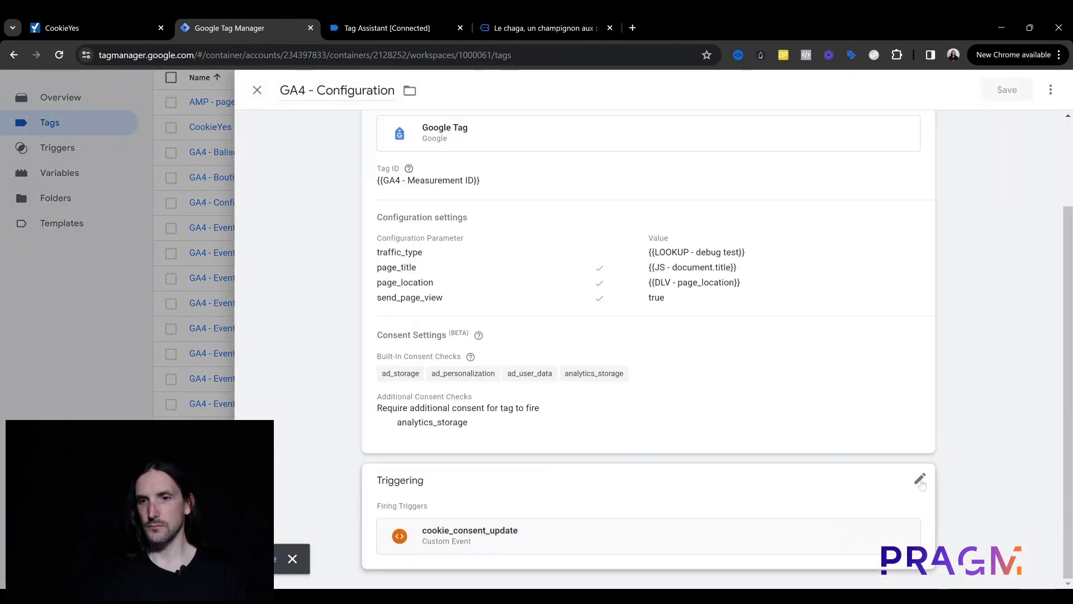
{"action": "left_click", "coordinate": [901, 508]}
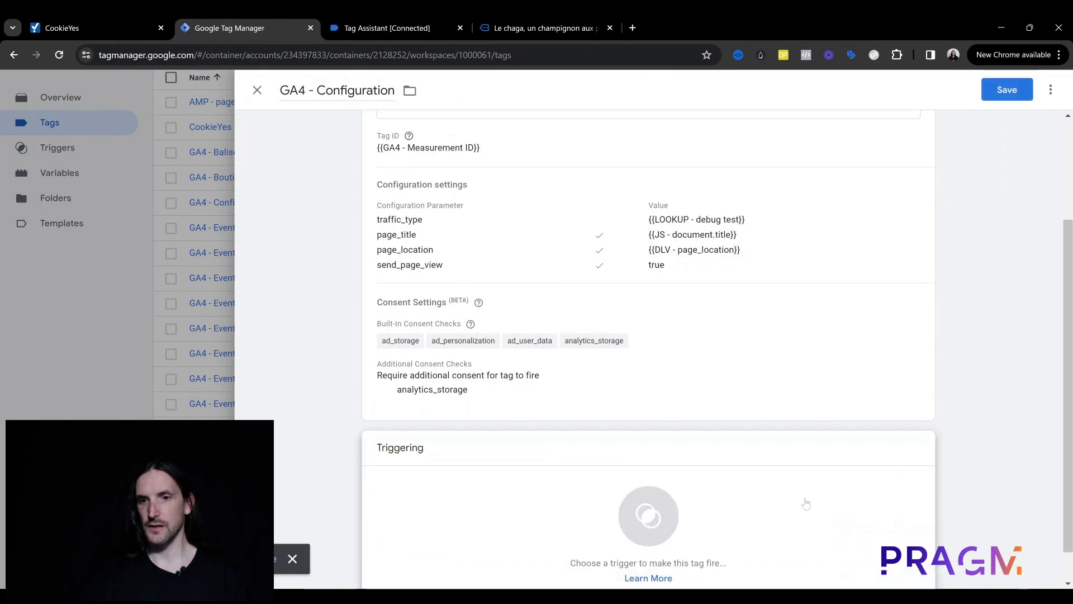
{"action": "left_click", "coordinate": [806, 504]}
{"action": "left_click", "coordinate": [461, 159]}
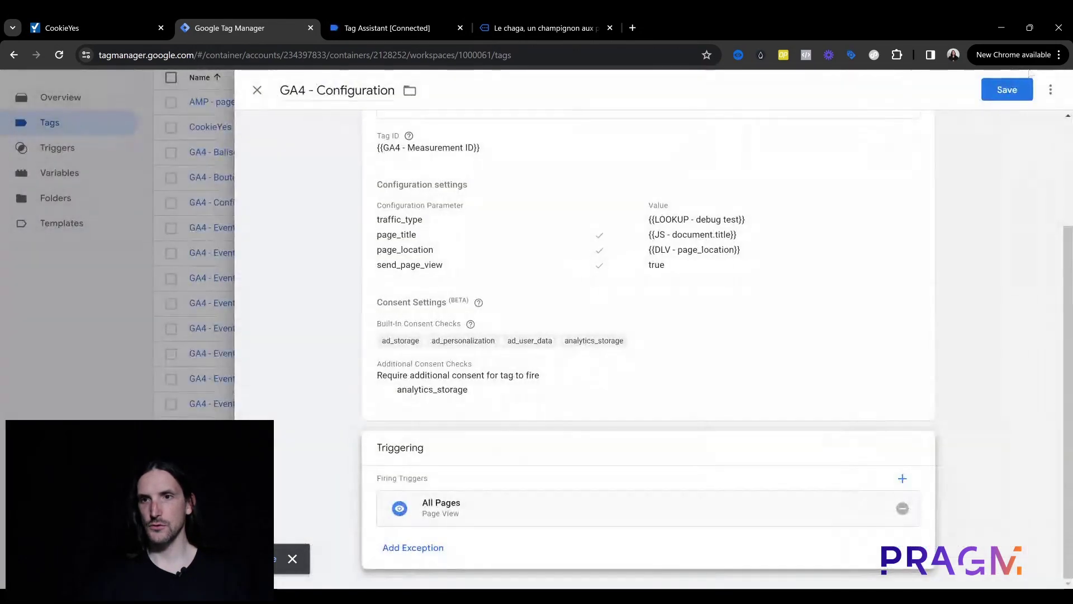
{"action": "left_click", "coordinate": [1007, 90]}
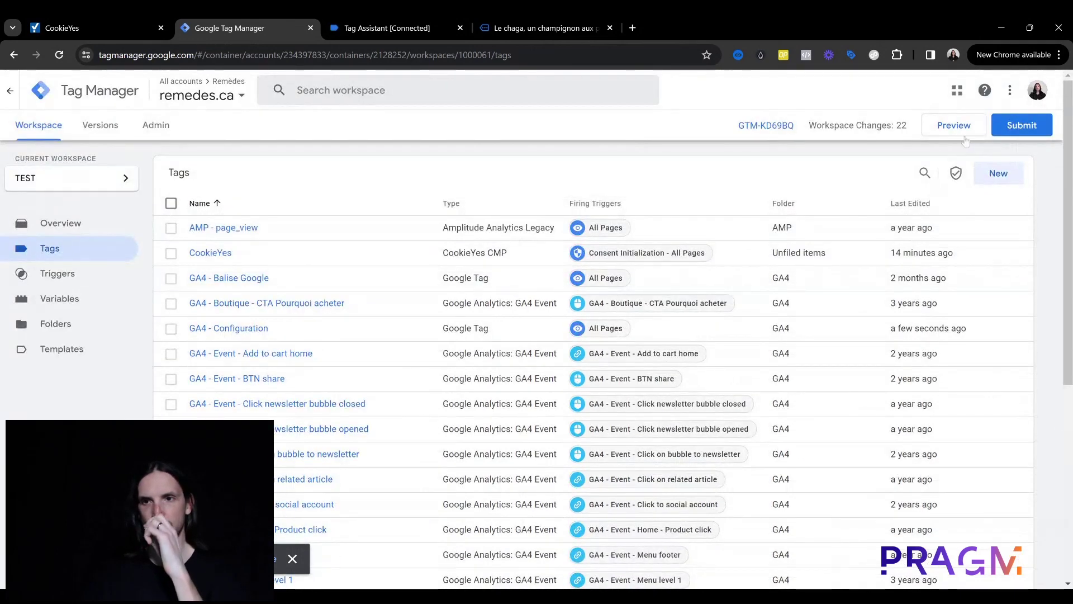
Step: Start a preview and check which tags fired on Container Loaded in Tag Assistant
{"action": "left_click", "coordinate": [955, 125]}
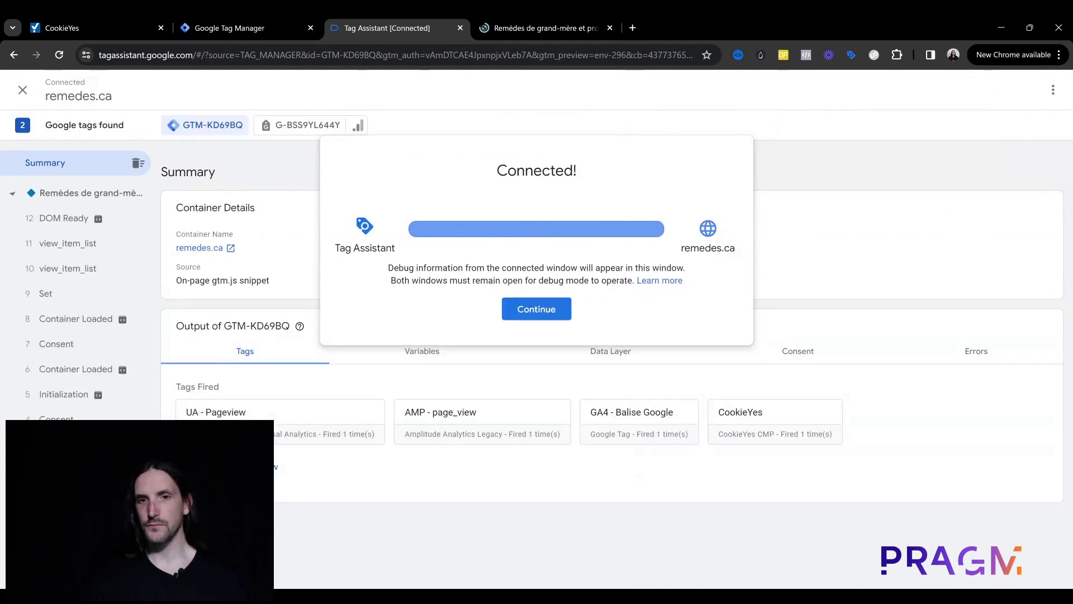
{"action": "left_click", "coordinate": [534, 308]}
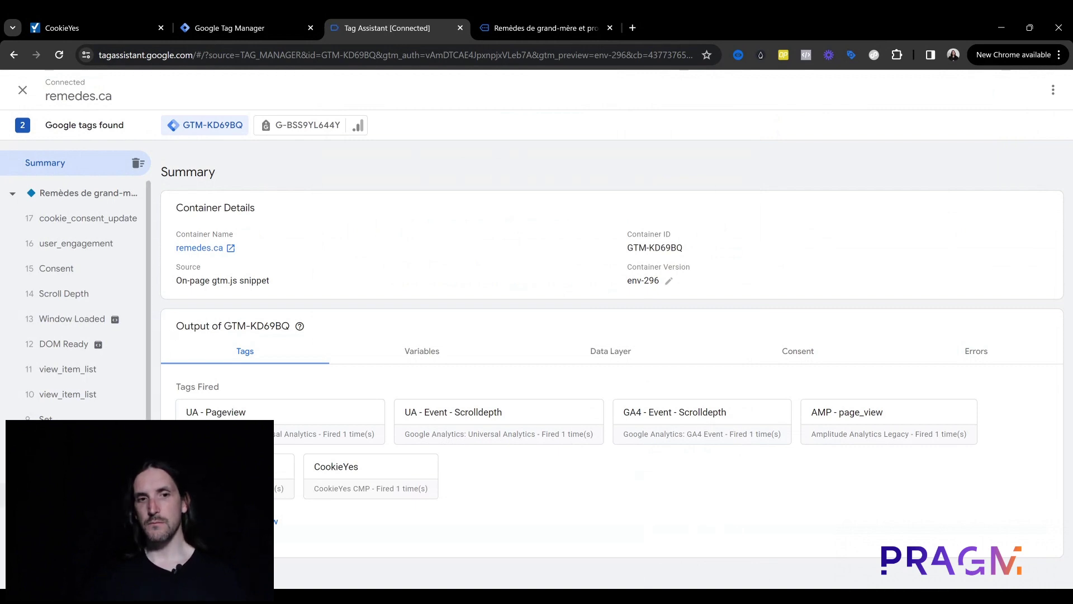
{"action": "left_click", "coordinate": [73, 494]}
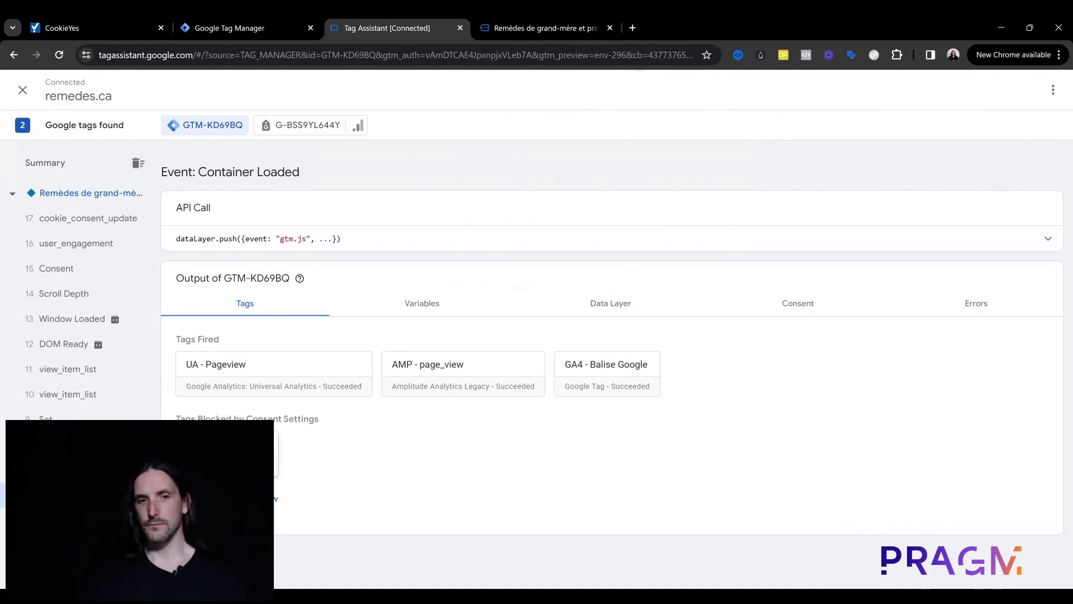
{"action": "left_click", "coordinate": [260, 15]}
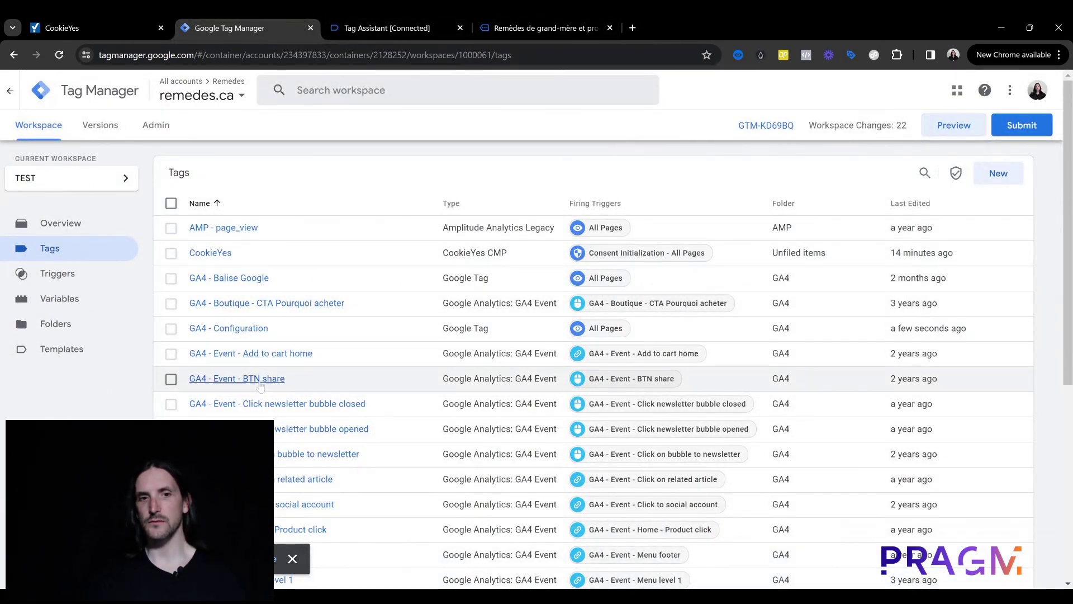
Step: Set GA4 - Configuration's consent to 'No additional consent required' and save it
{"action": "left_click", "coordinate": [260, 331]}
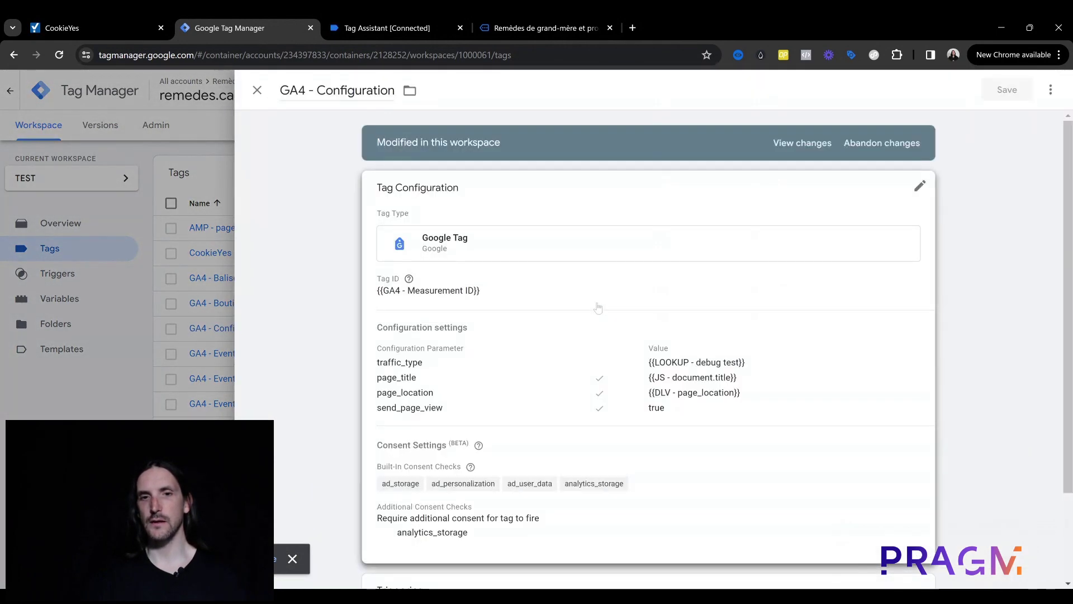
{"action": "left_click", "coordinate": [598, 308]}
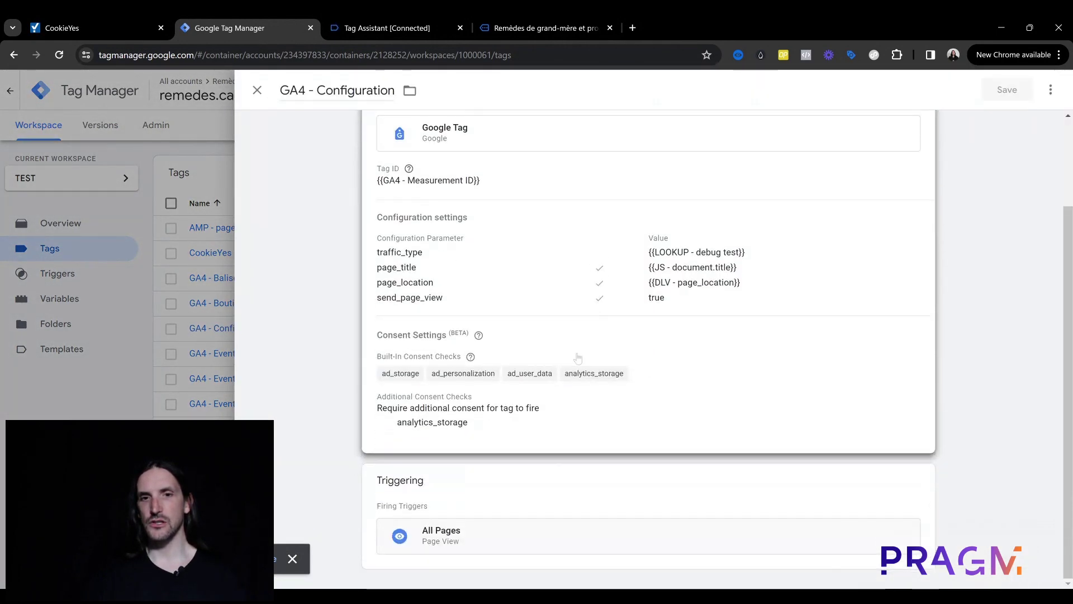
{"action": "scroll", "coordinate": [525, 361], "scroll_direction": "down", "scroll_amount": 10}
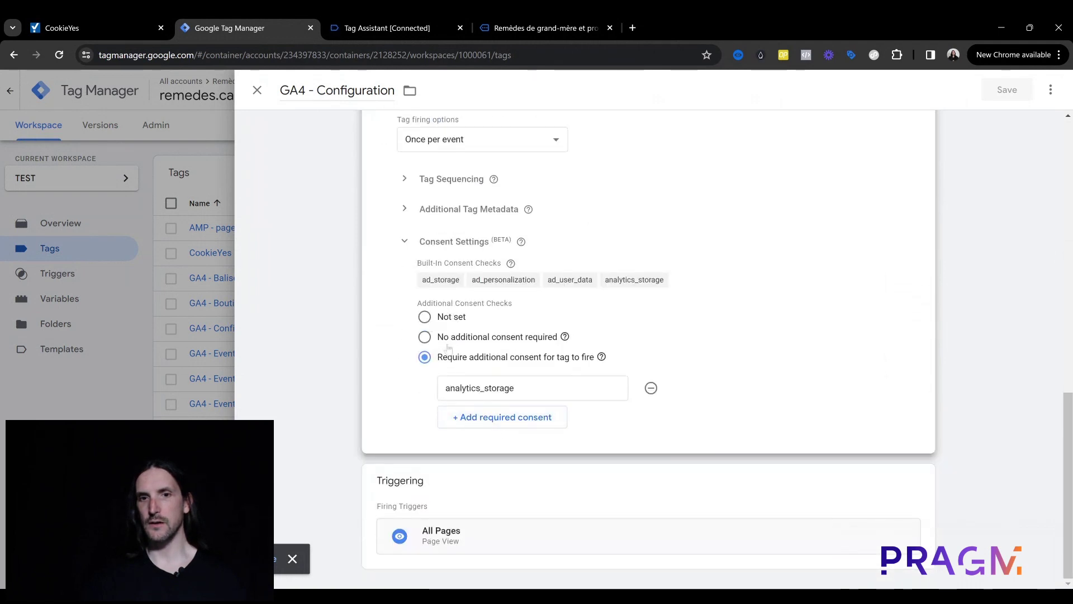
{"action": "left_click", "coordinate": [425, 337]}
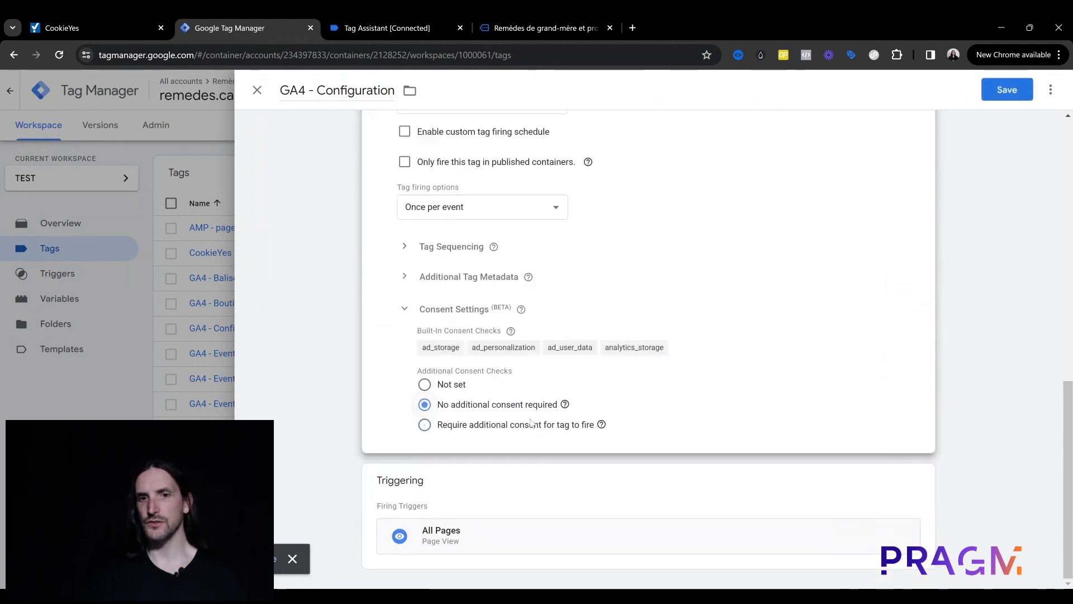
{"action": "left_click", "coordinate": [1007, 90]}
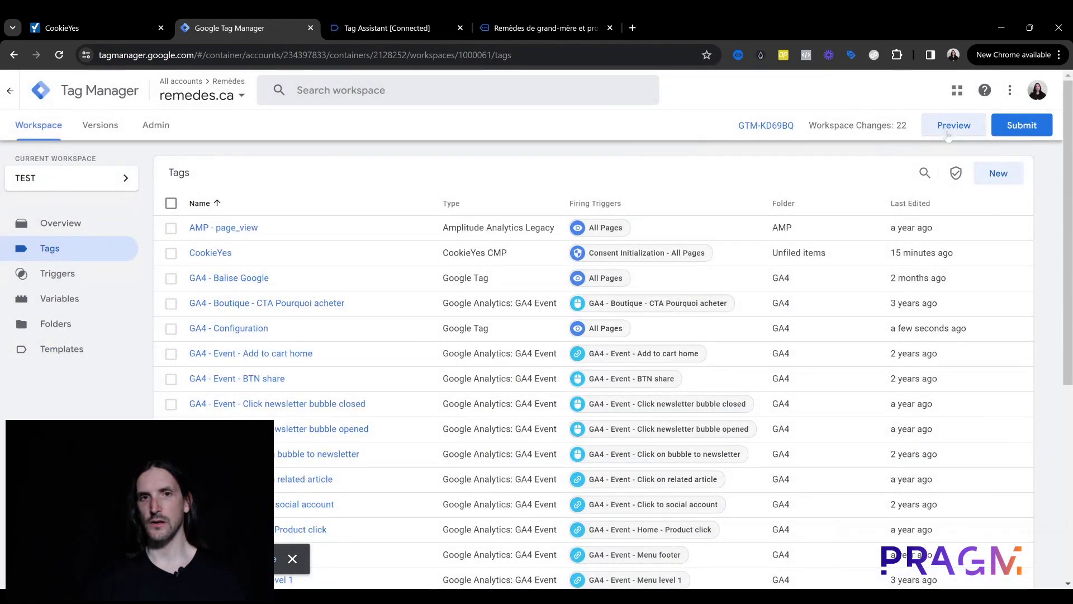
Step: Preview the site and confirm GA4 - Configuration fires on Container Loaded with every consent type Denied
{"action": "left_click", "coordinate": [949, 129]}
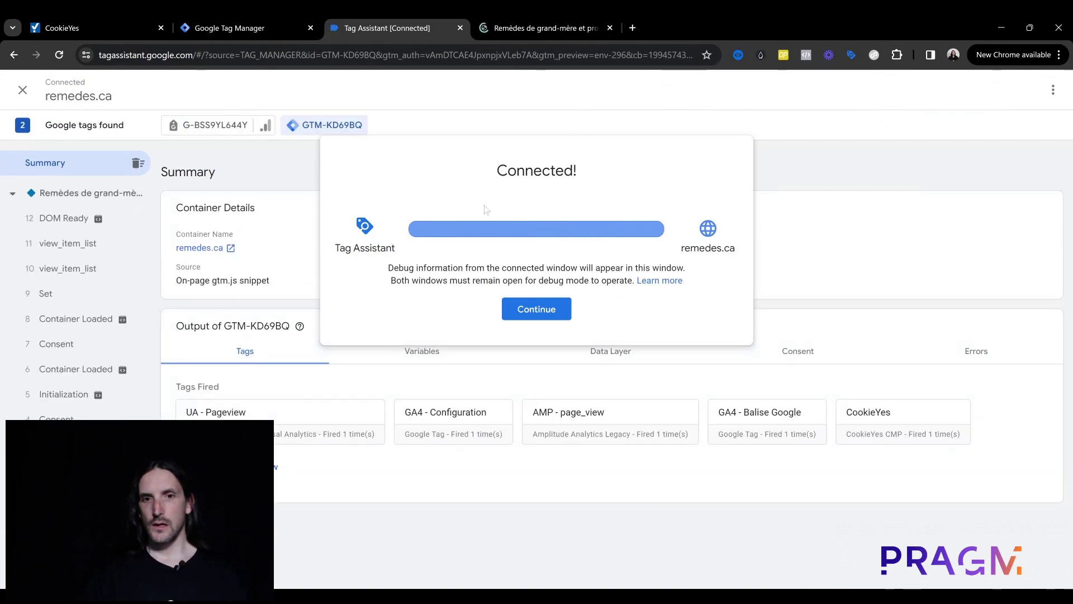
{"action": "left_click", "coordinate": [544, 312]}
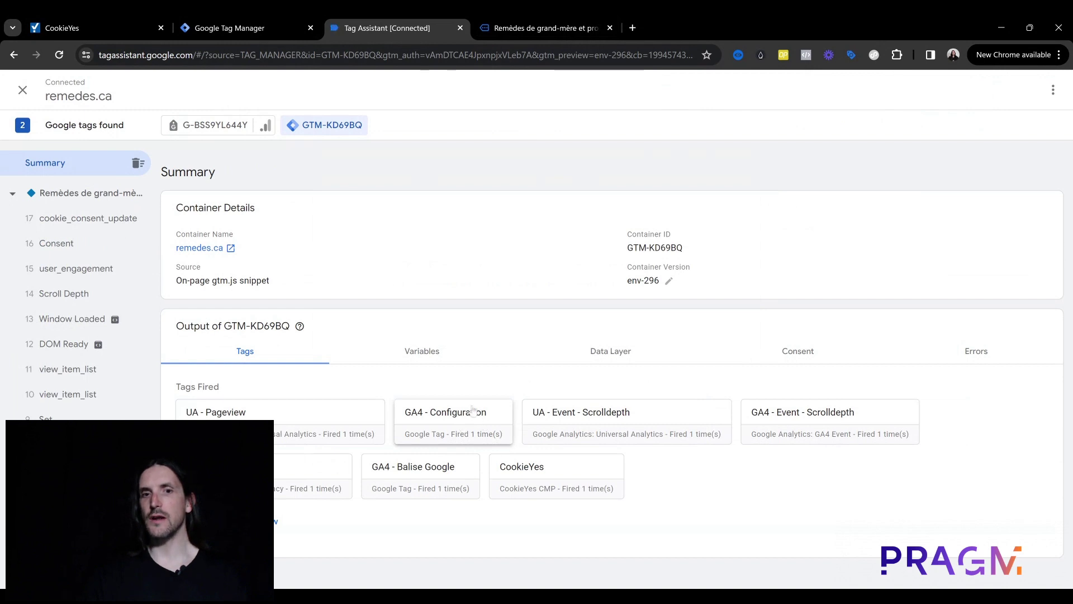
{"action": "scroll", "coordinate": [73, 335], "scroll_direction": "down", "scroll_amount": 2}
{"action": "left_click", "coordinate": [75, 400]}
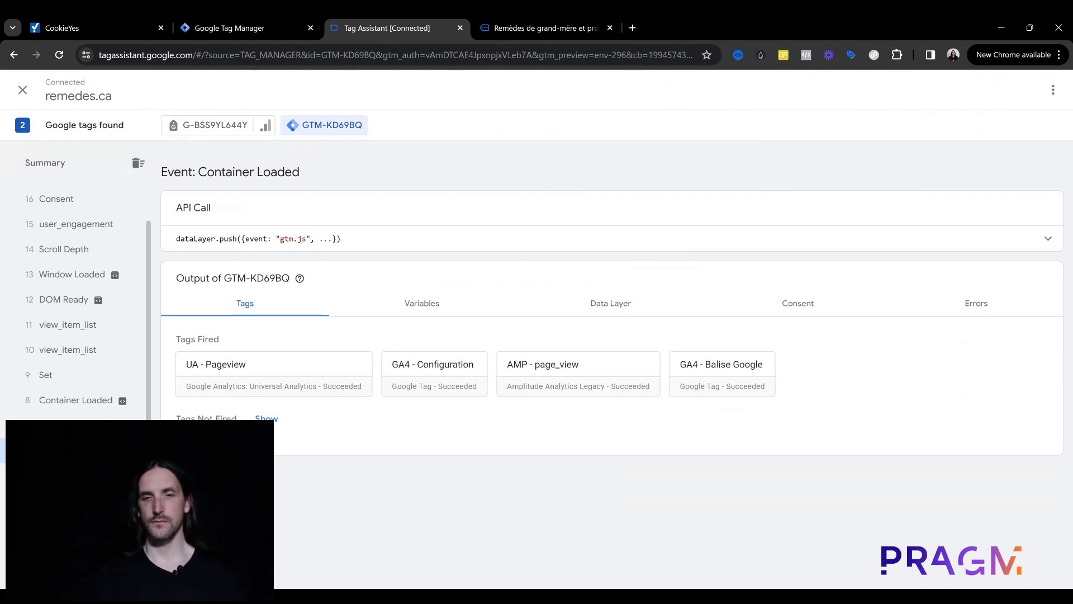
{"action": "left_click", "coordinate": [445, 371]}
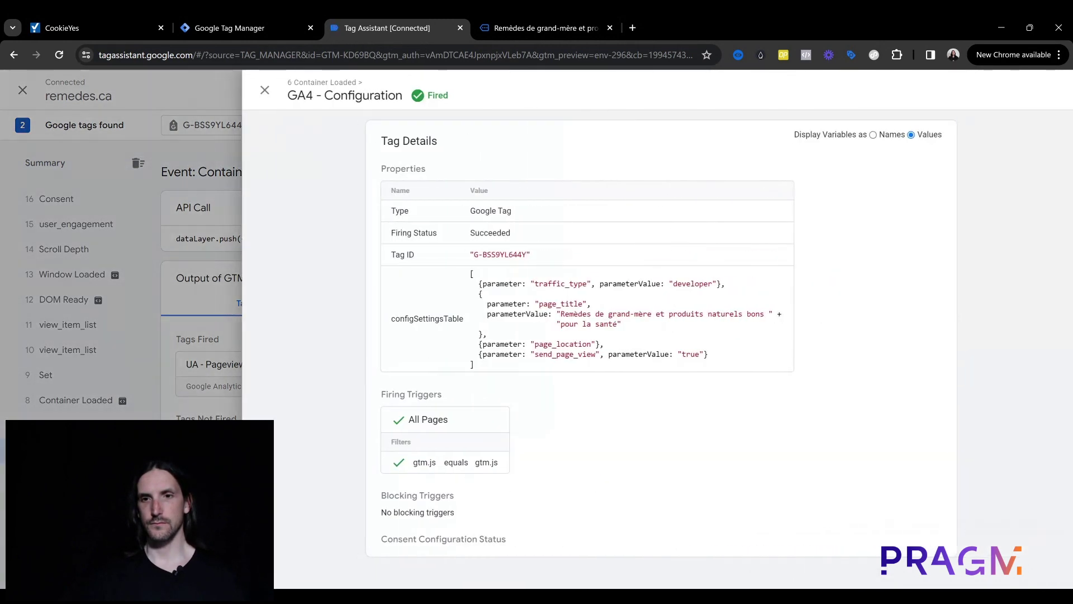
{"action": "left_click", "coordinate": [265, 90]}
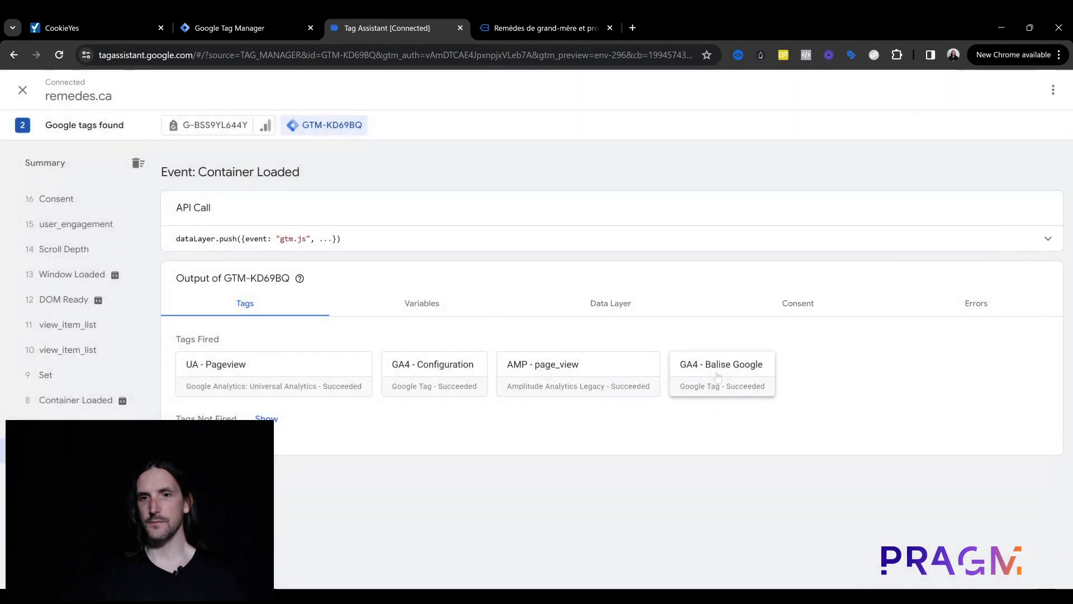
{"action": "left_click", "coordinate": [794, 304]}
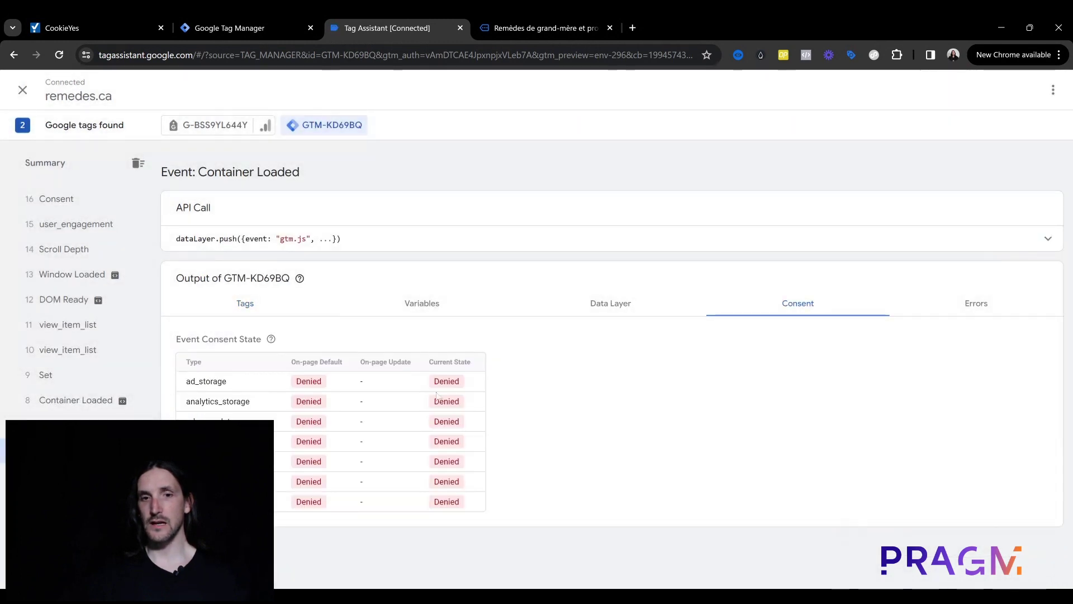
{"action": "left_click_drag", "start_coordinate": [432, 384], "coordinate": [479, 508]}
{"action": "left_click", "coordinate": [558, 472]}
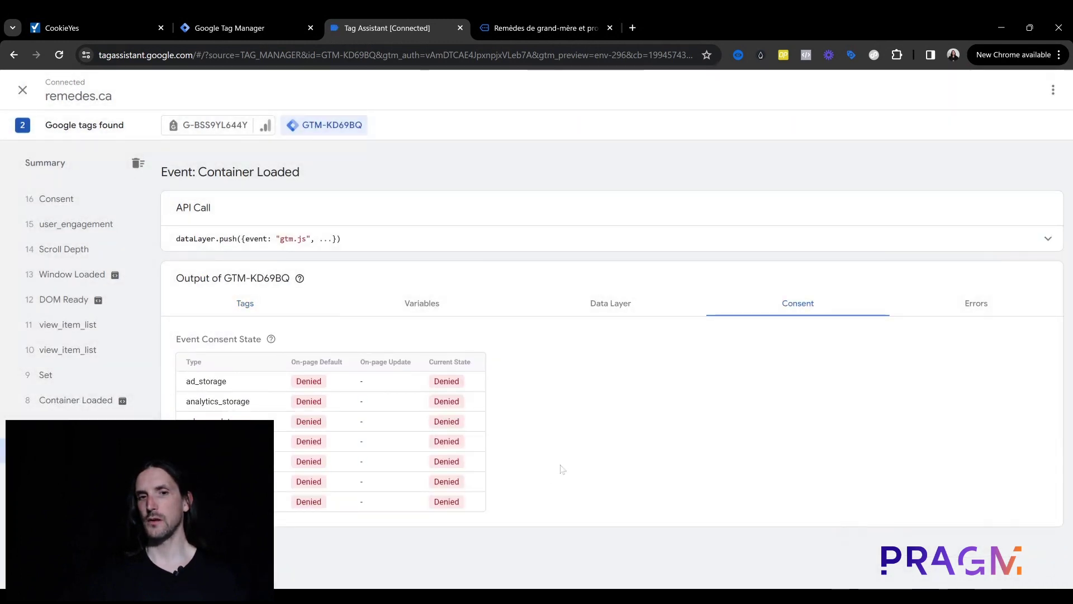
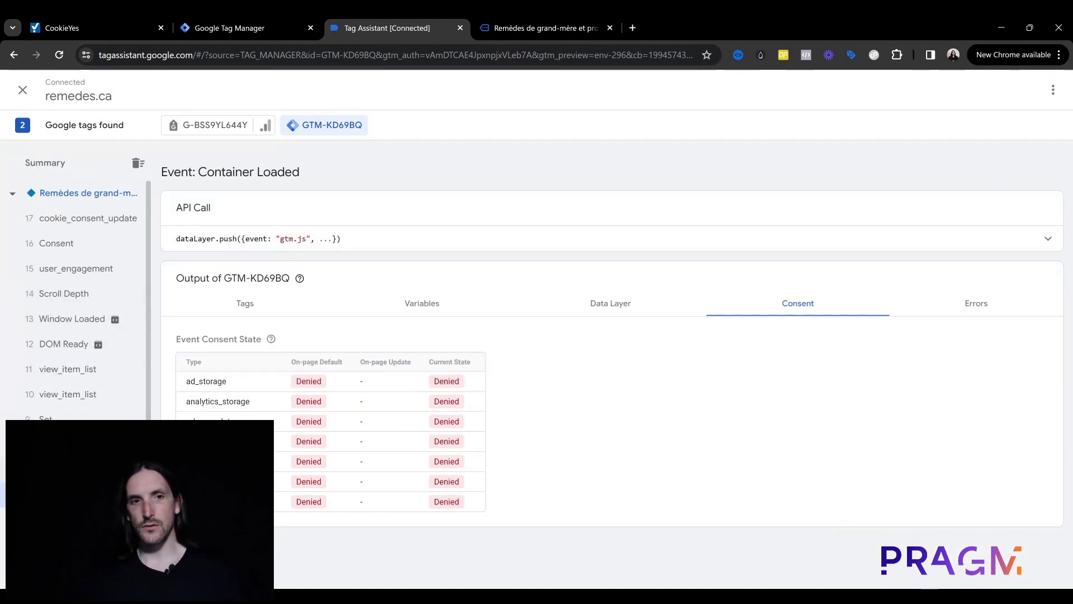
Step: Compare consent after cookie_consent_update with Container Loaded, where ad_storage is Denied
{"action": "left_click", "coordinate": [126, 220]}
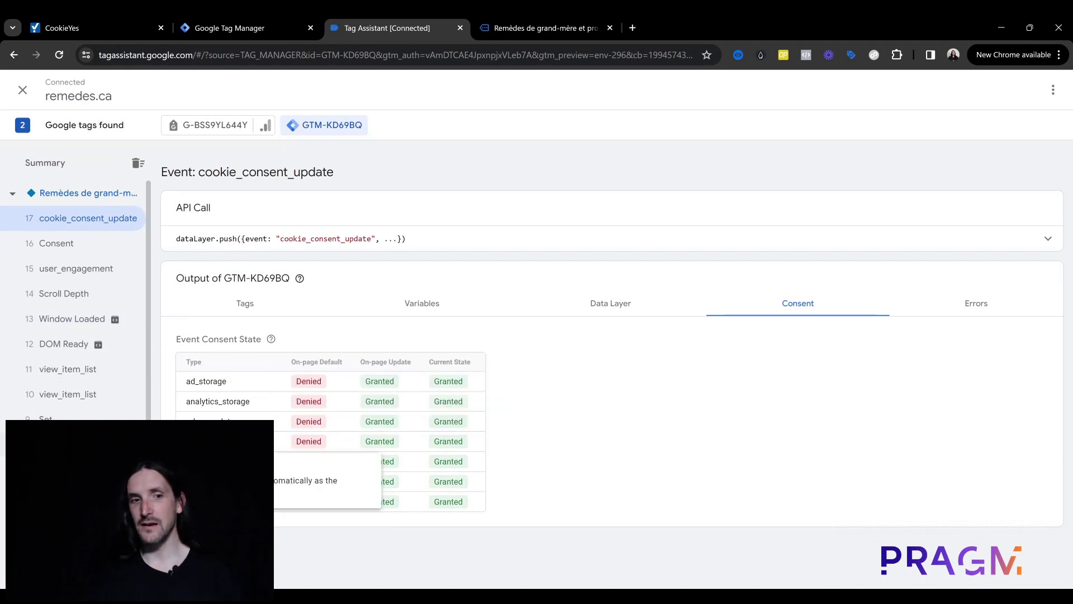
{"action": "scroll", "coordinate": [35, 223], "scroll_direction": "down", "scroll_amount": 1}
{"action": "left_click", "coordinate": [76, 399]}
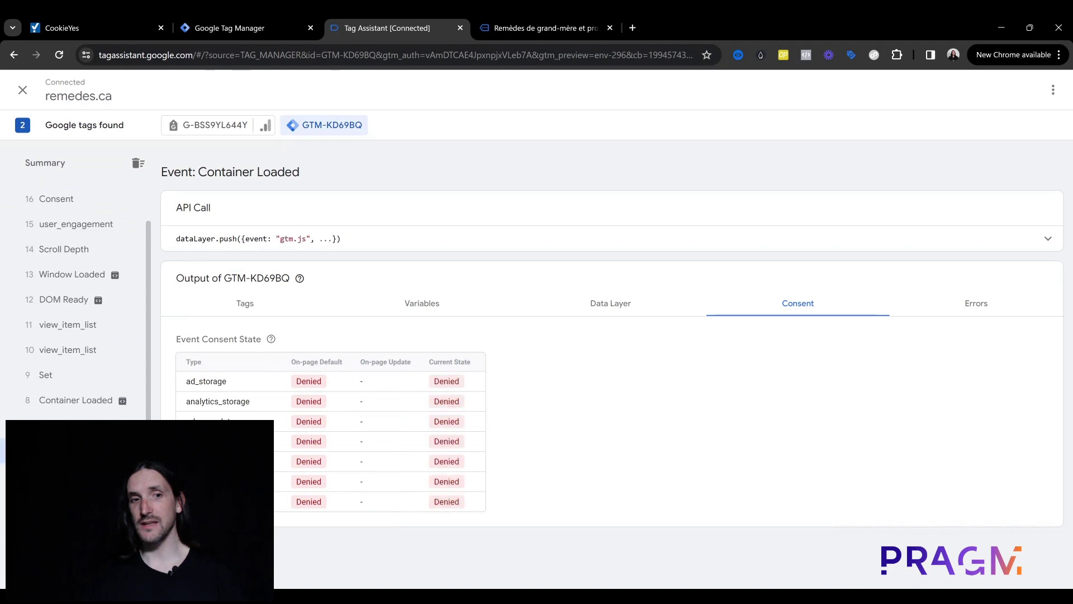
{"action": "double_click", "coordinate": [445, 387]}
Step: Review the tags fired on Container Loaded and its Denied consent states, then return to Tag Manager
{"action": "left_click", "coordinate": [233, 302]}
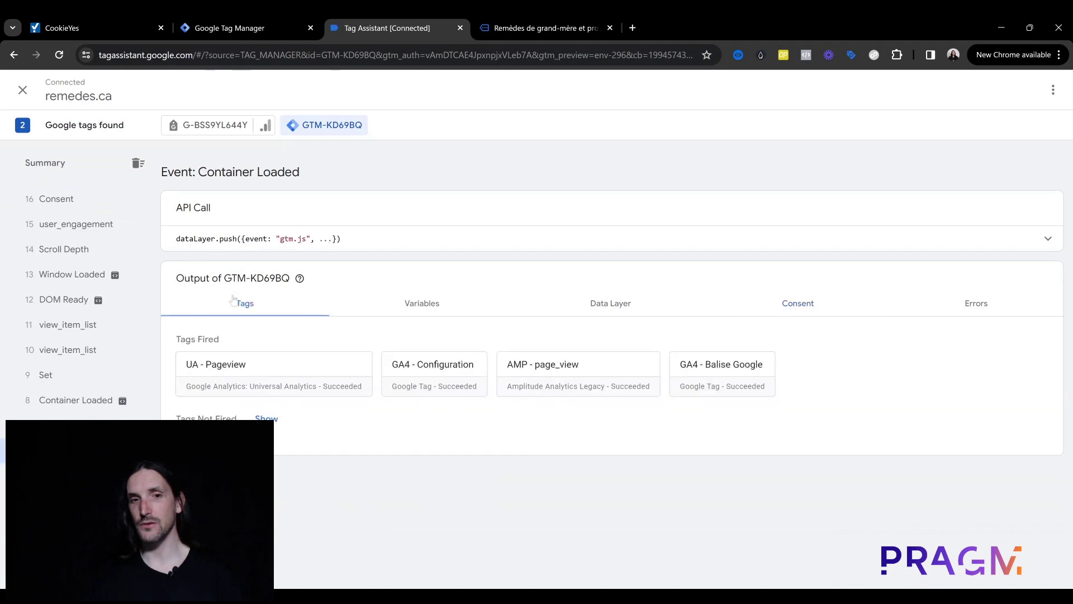
{"action": "left_click", "coordinate": [822, 308]}
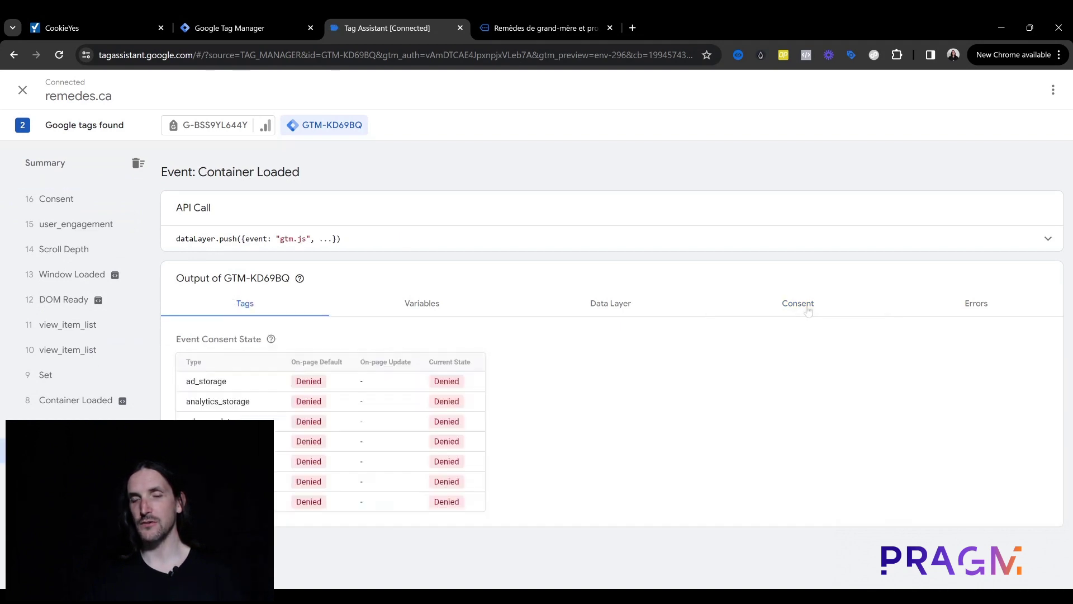
{"action": "double_click", "coordinate": [447, 385]}
{"action": "left_click", "coordinate": [448, 386]}
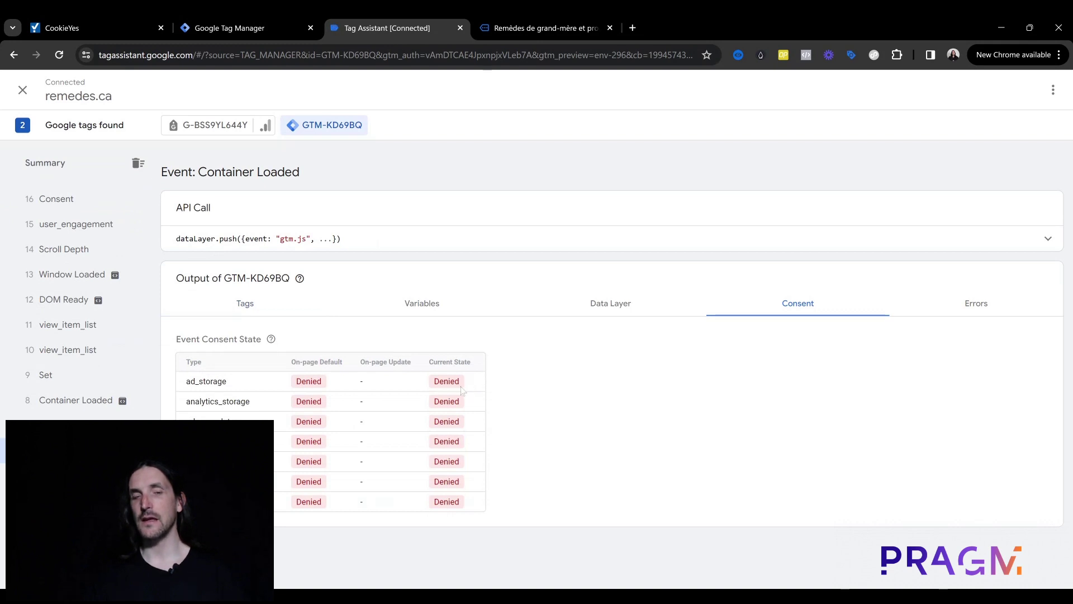
{"action": "left_click", "coordinate": [250, 23]}
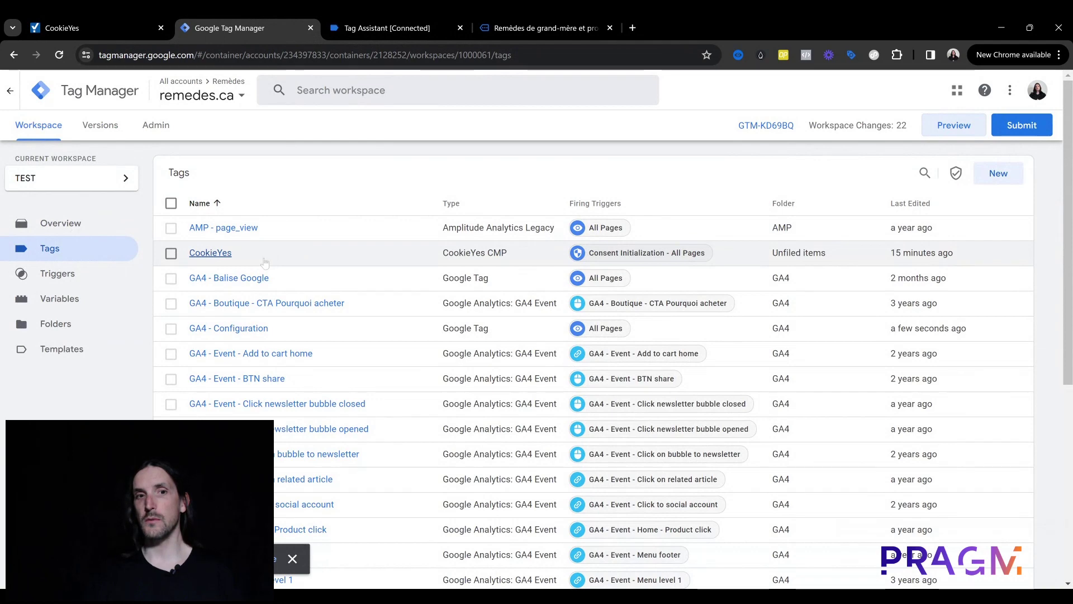
Step: Inspect the CookieYes tag's 2000-millisecond Wait for update setting and its help text, then return to Tag Assistant
{"action": "left_click", "coordinate": [225, 258]}
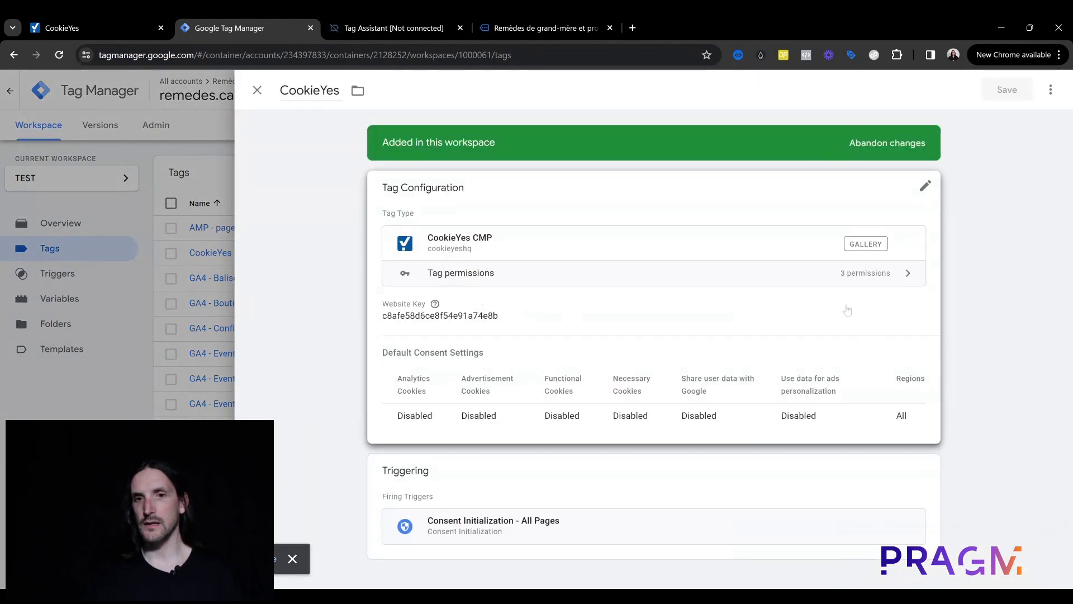
{"action": "left_click", "coordinate": [626, 344]}
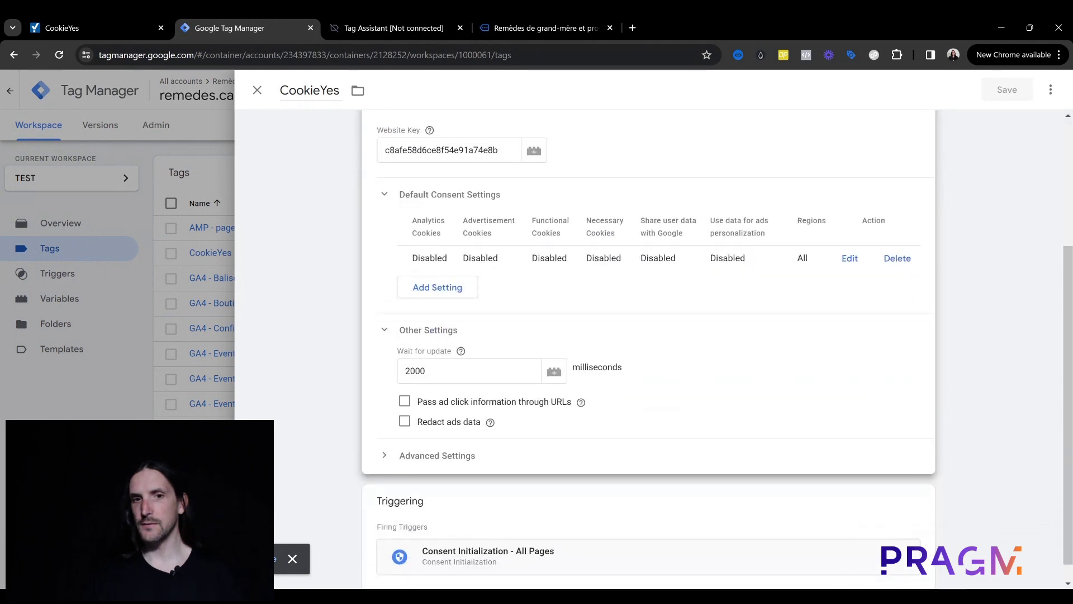
{"action": "left_click_drag", "start_coordinate": [432, 372], "coordinate": [402, 371]}
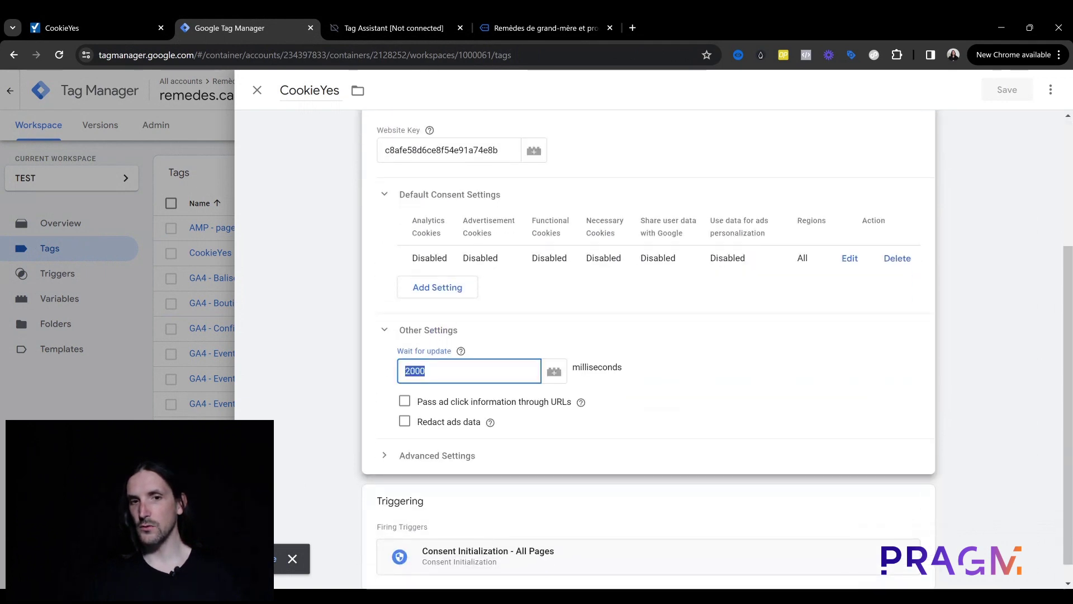
{"action": "left_click", "coordinate": [450, 371]}
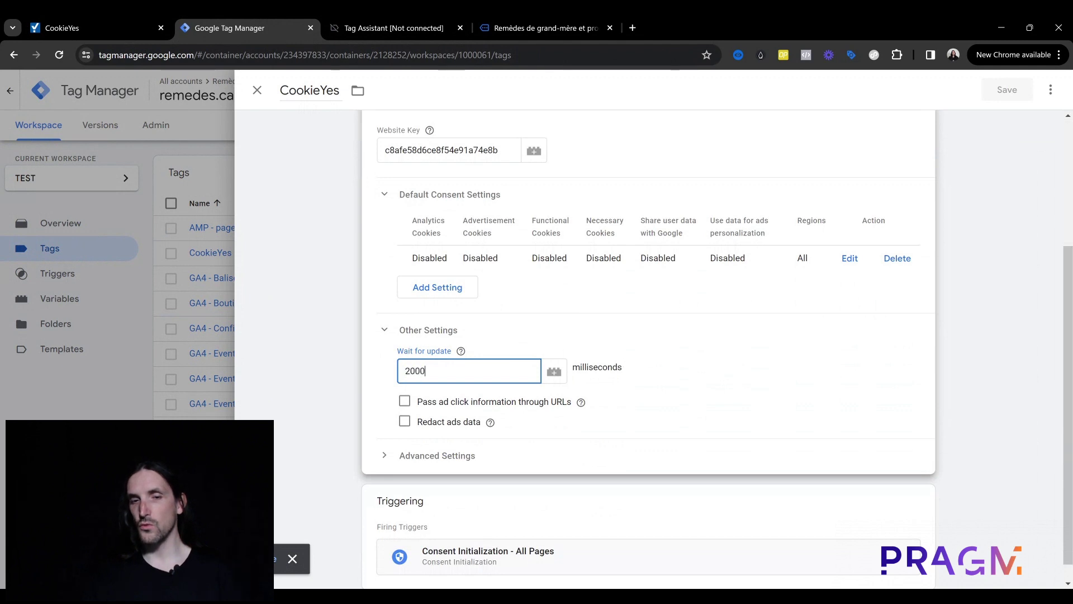
{"action": "left_click", "coordinate": [461, 352]}
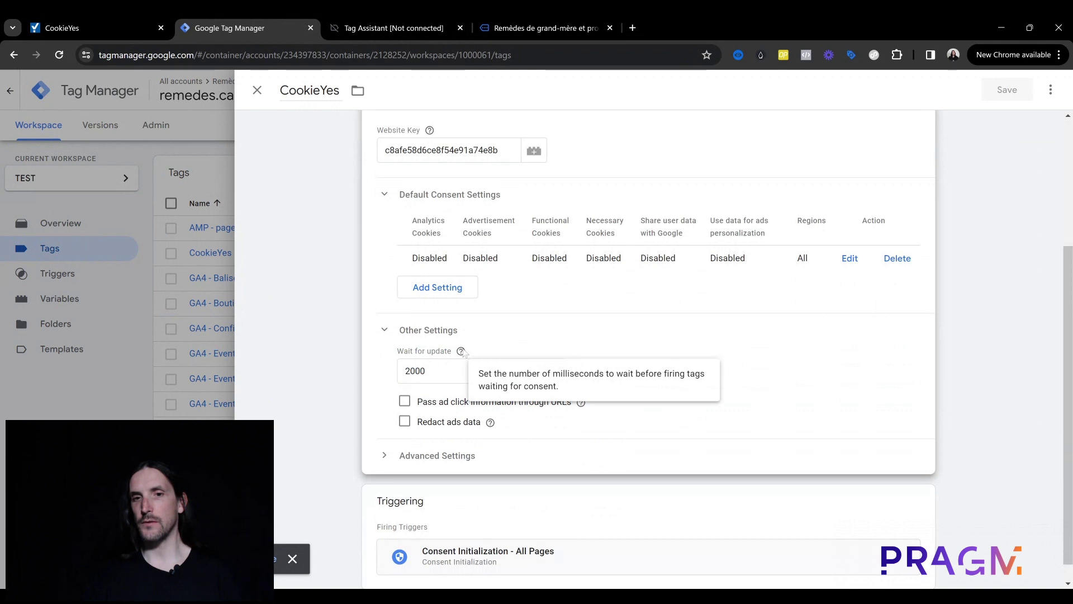
{"action": "left_click_drag", "start_coordinate": [430, 371], "coordinate": [401, 371]}
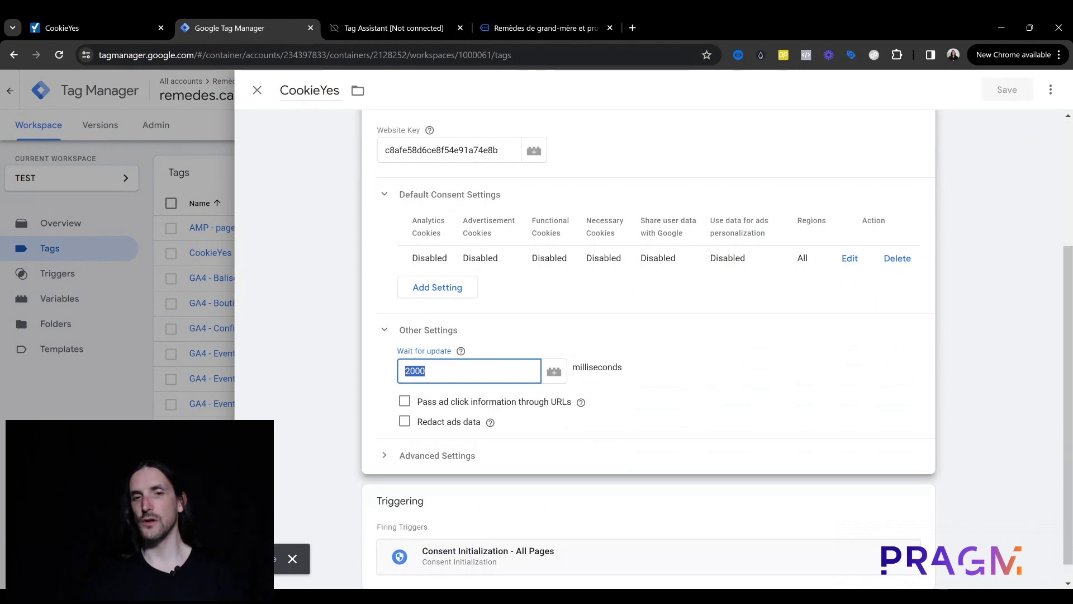
{"action": "left_click", "coordinate": [430, 371]}
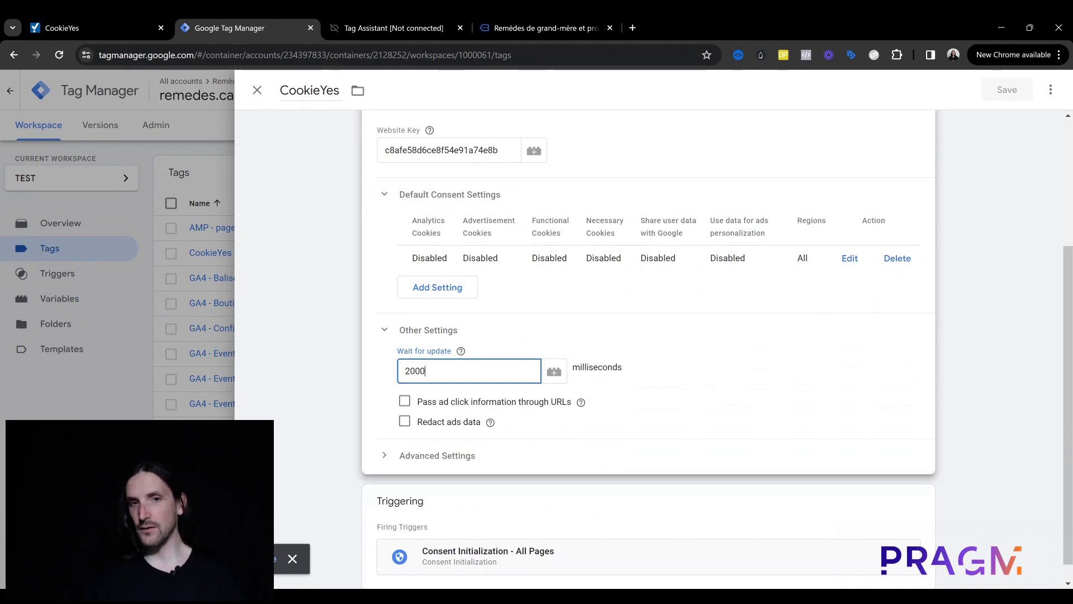
{"action": "left_click", "coordinate": [548, 14]}
{"action": "left_click", "coordinate": [451, 16]}
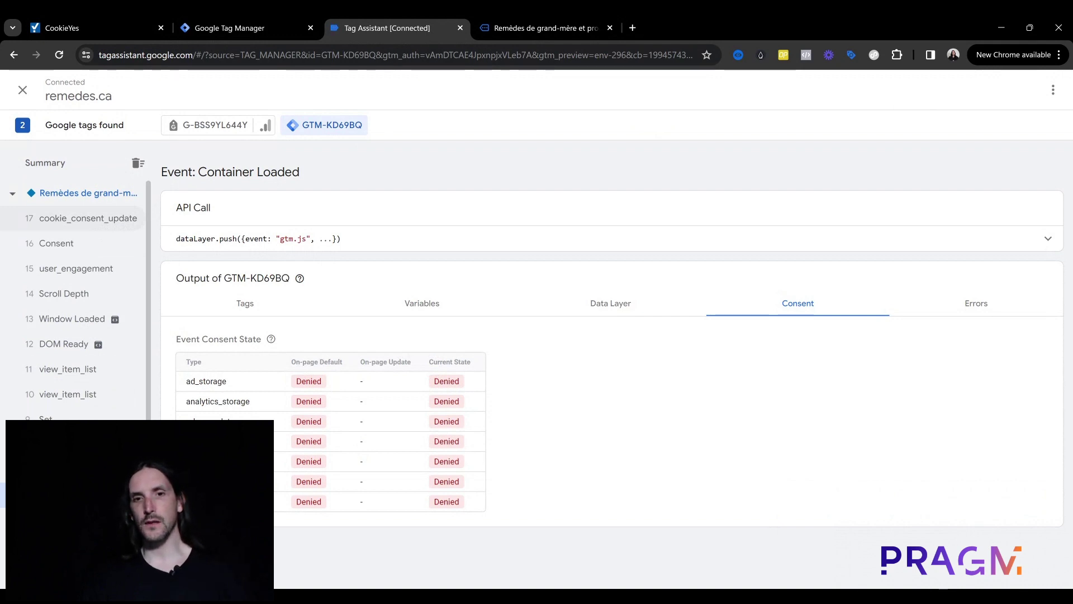
Step: Highlight the CookieYes tag's 2000-millisecond Wait for update value
{"action": "left_click", "coordinate": [248, 27]}
{"action": "key", "text": "ctrl+a"}
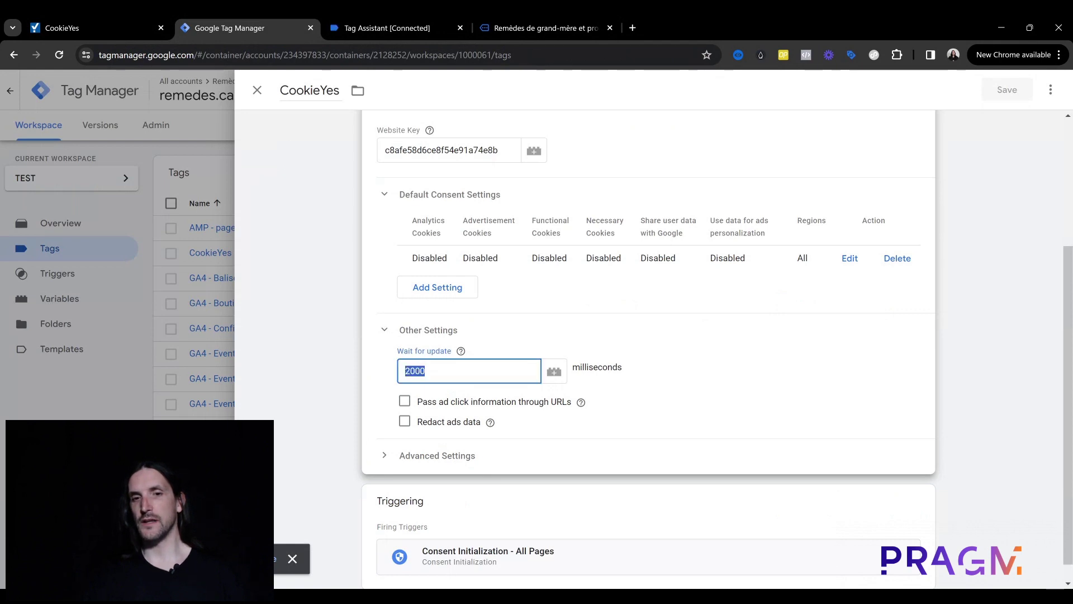
{"action": "left_click", "coordinate": [368, 245]}
{"action": "double_click", "coordinate": [434, 370]}
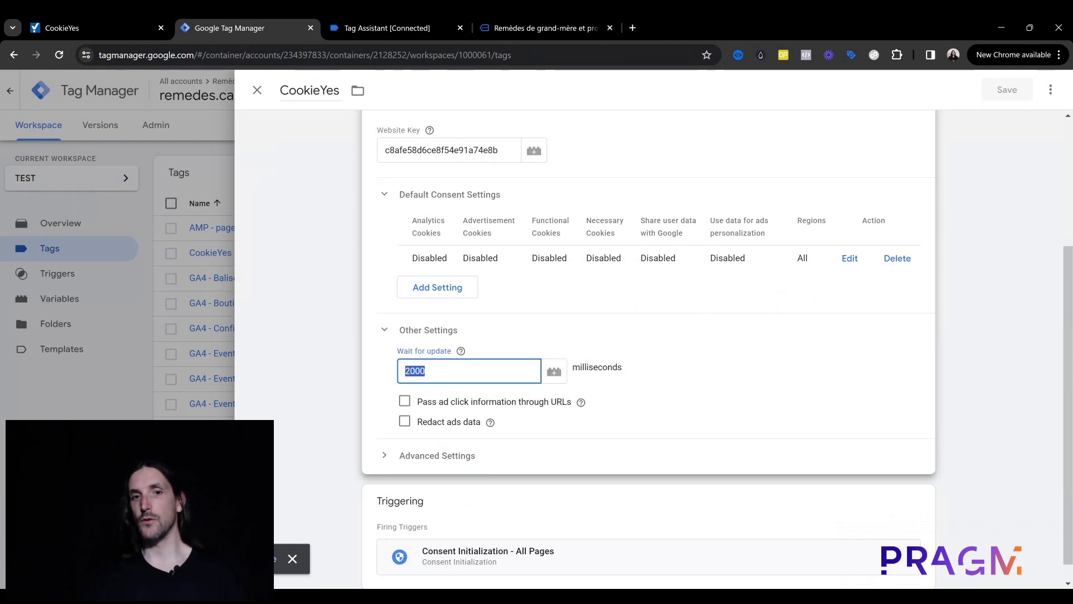
{"action": "left_click", "coordinate": [434, 370]}
{"action": "double_click", "coordinate": [435, 370]}
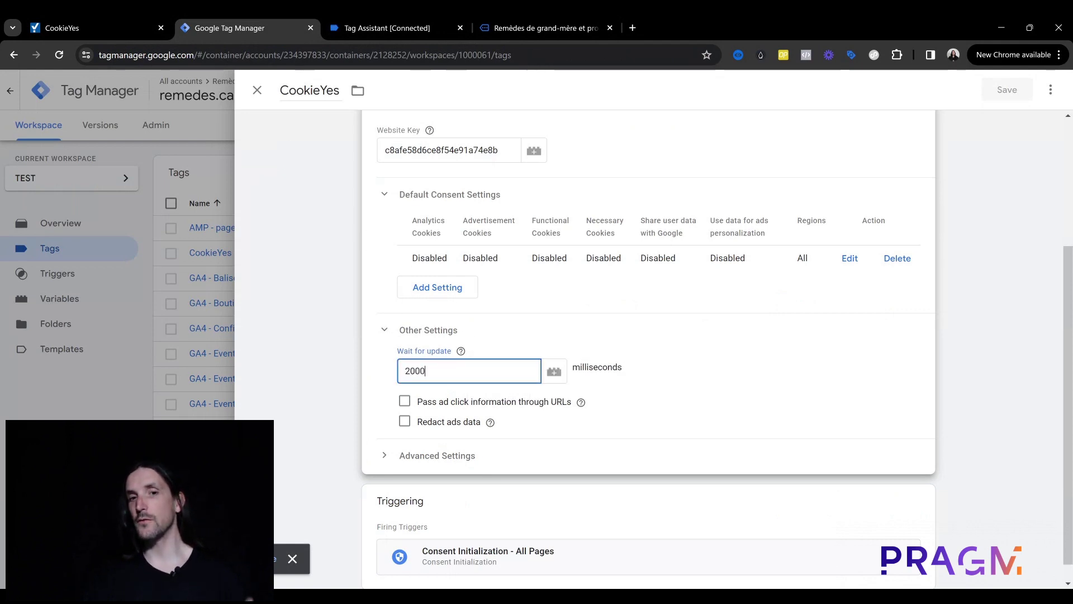
{"action": "double_click", "coordinate": [434, 370]}
Step: Confirm ad_storage and the other consent types are Granted after cookie_consent_update, then return to the CookieYes tag
{"action": "left_click", "coordinate": [384, 22]}
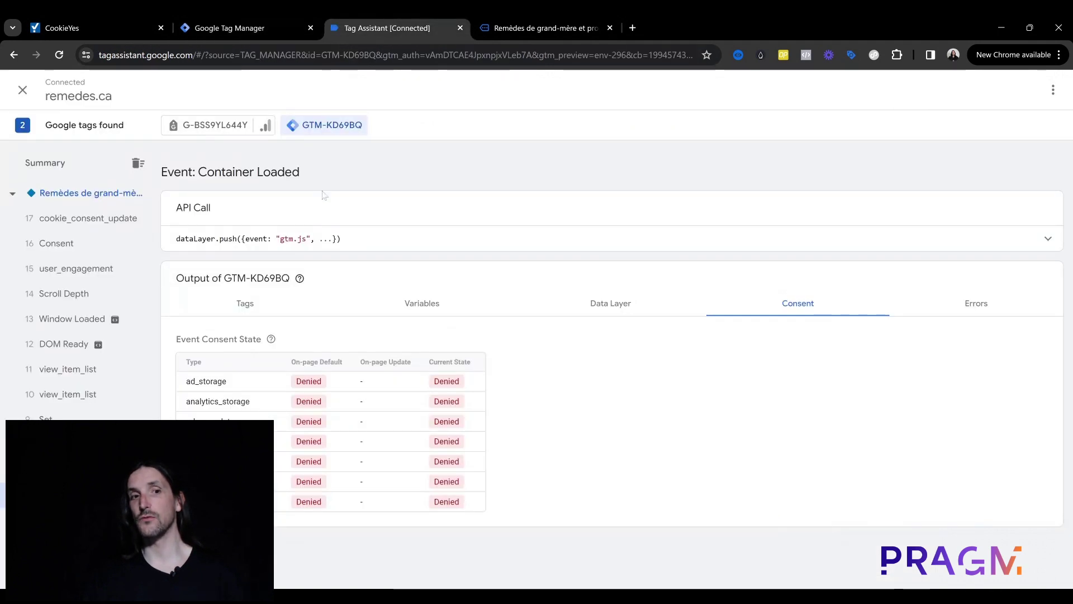
{"action": "left_click", "coordinate": [107, 229]}
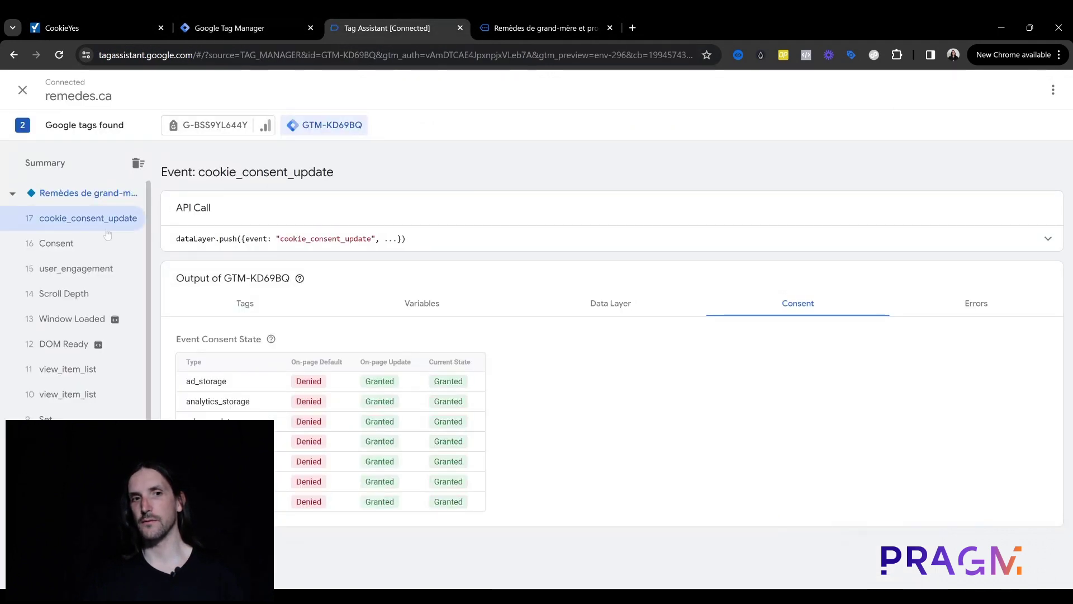
{"action": "double_click", "coordinate": [451, 385]}
{"action": "left_click", "coordinate": [453, 390]}
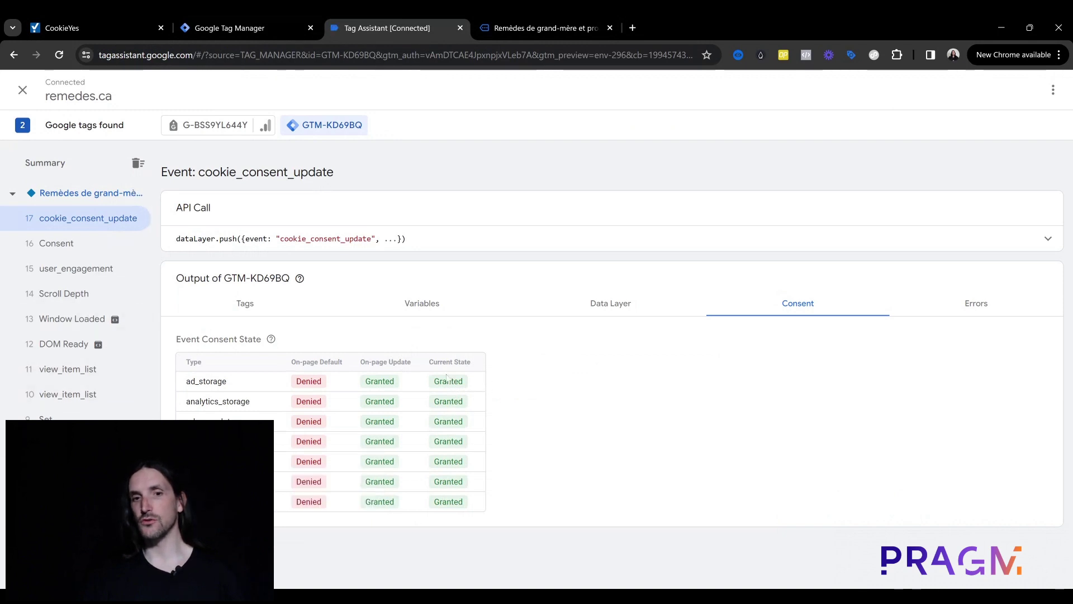
{"action": "double_click", "coordinate": [449, 381]}
{"action": "left_click", "coordinate": [451, 387]}
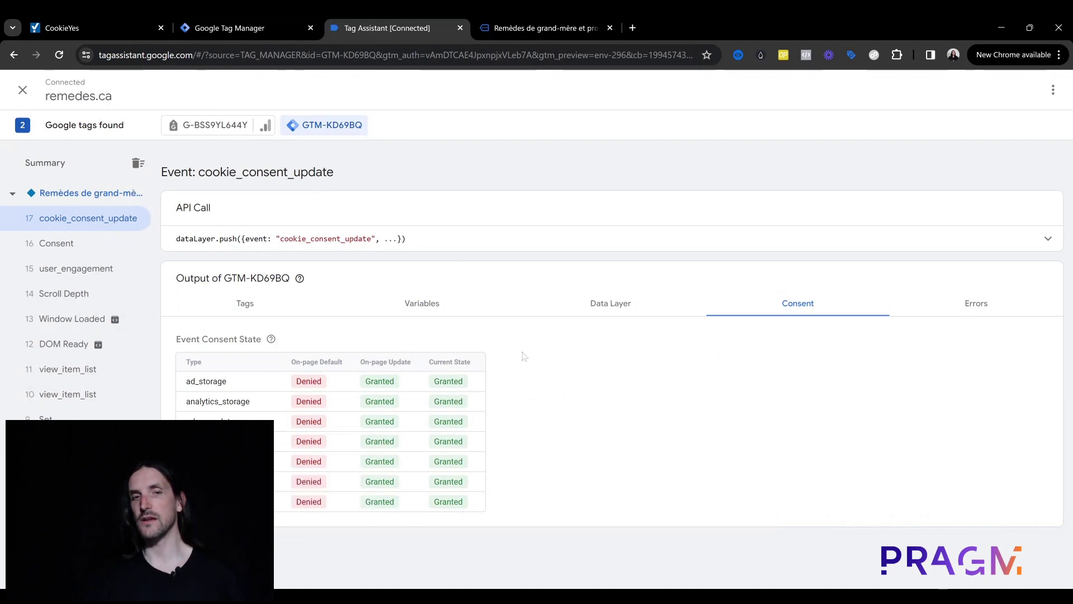
{"action": "left_click", "coordinate": [246, 14]}
{"action": "scroll", "coordinate": [377, 215], "scroll_direction": "up", "scroll_amount": 4}
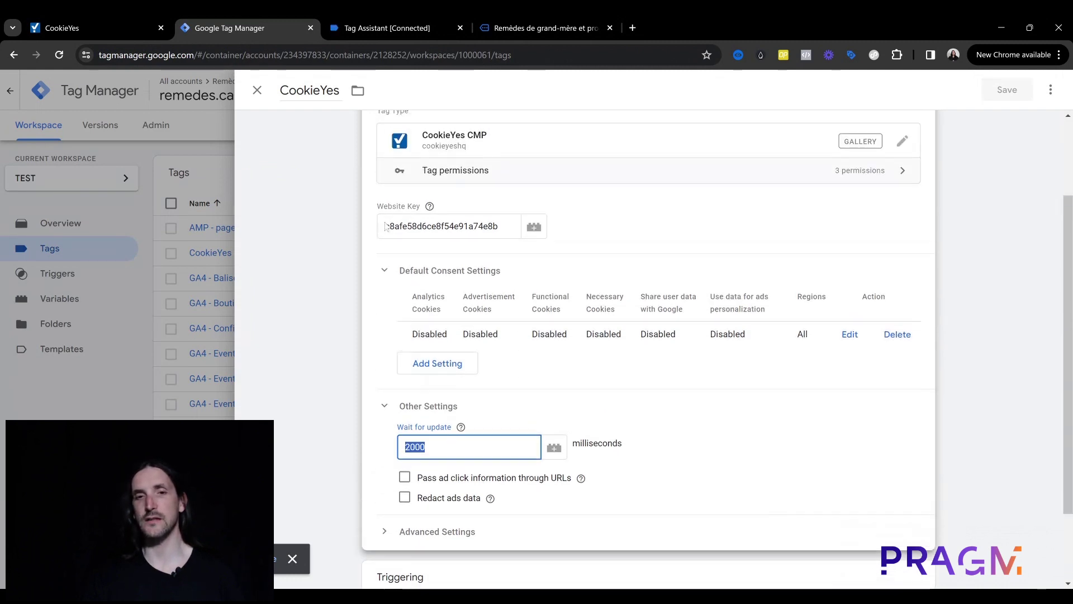
Step: Close the CookieYes tag editor unchanged, check the remedes.ca consent dialog, and return to CookieYes Advanced Settings
{"action": "left_click", "coordinate": [257, 90]}
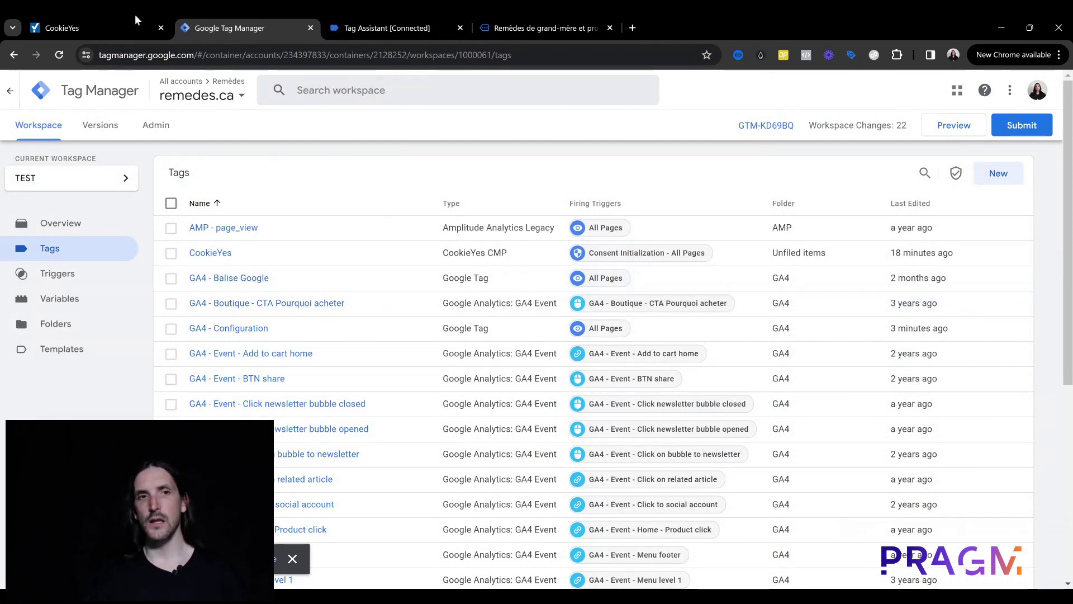
{"action": "left_click", "coordinate": [119, 20]}
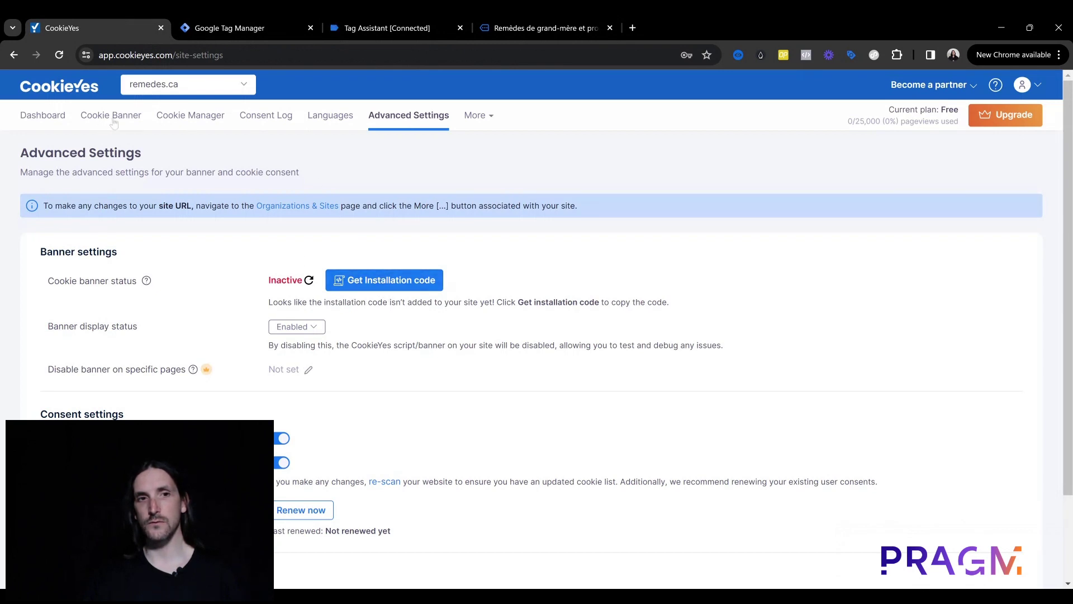
{"action": "left_click", "coordinate": [555, 21]}
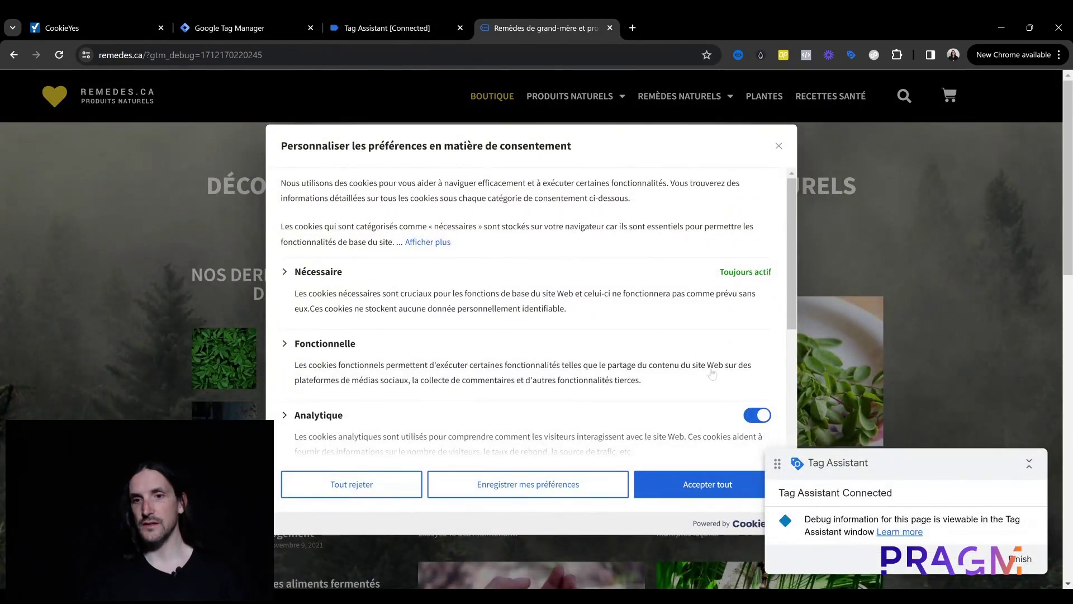
{"action": "scroll", "coordinate": [710, 297], "scroll_direction": "down", "scroll_amount": 4}
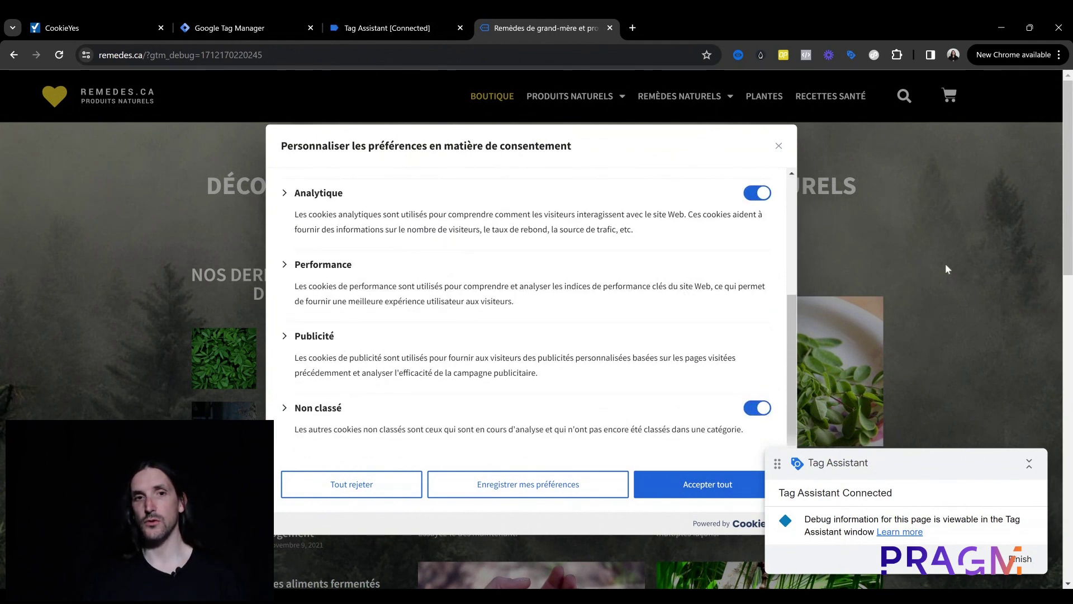
{"action": "left_click", "coordinate": [84, 20]}
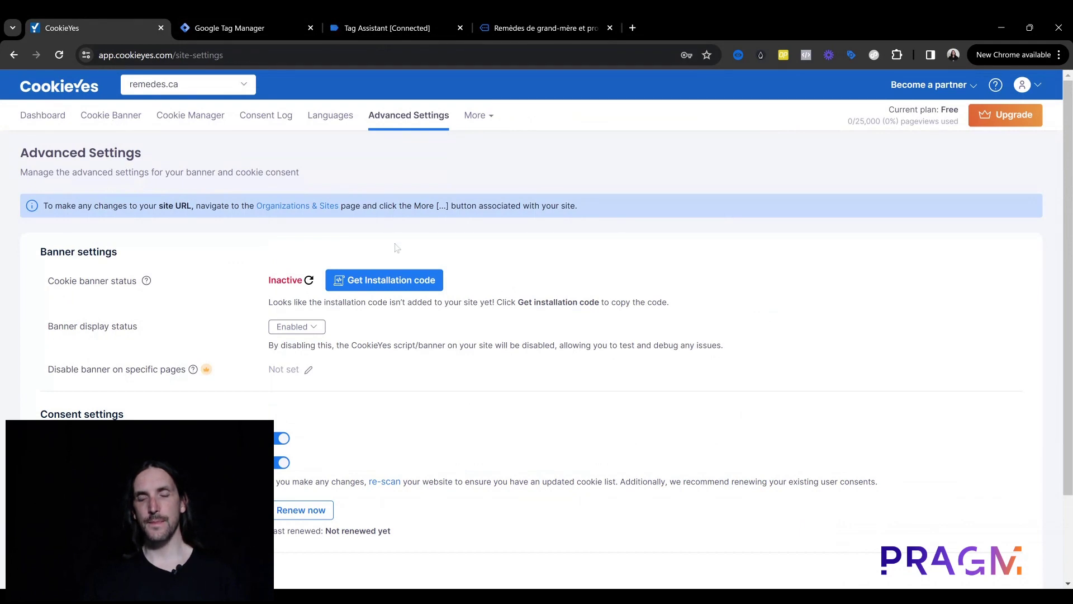
Step: Open the Cookie Banner page for remedes.ca, showing the GDPR template and French banner preview
{"action": "left_click", "coordinate": [111, 116]}
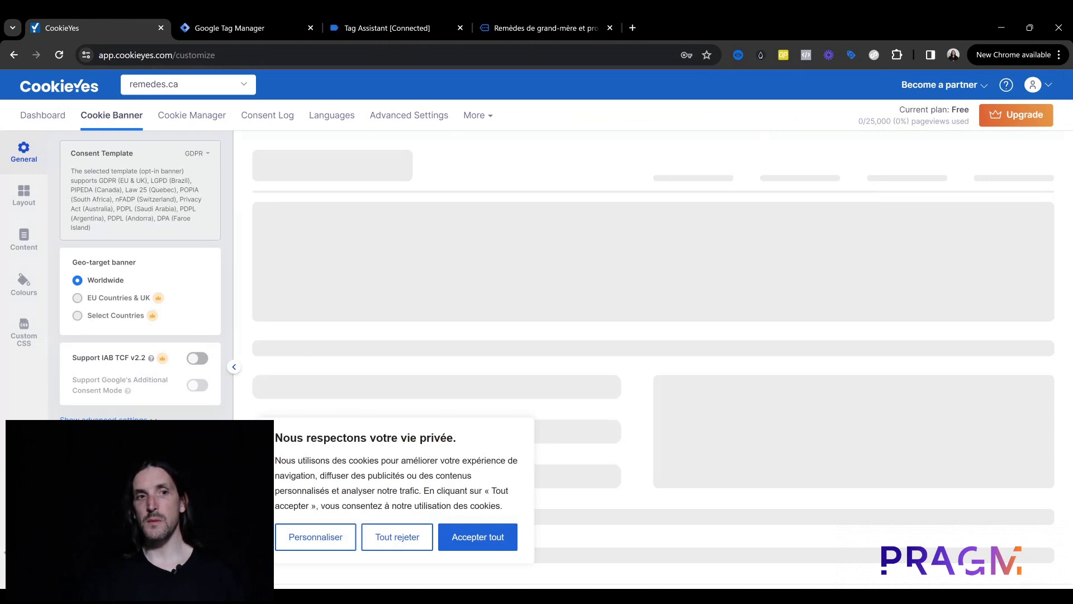
Step: In Layout, try the full-width Banner notice, then keep the bottom-left Box
{"action": "left_click", "coordinate": [24, 194]}
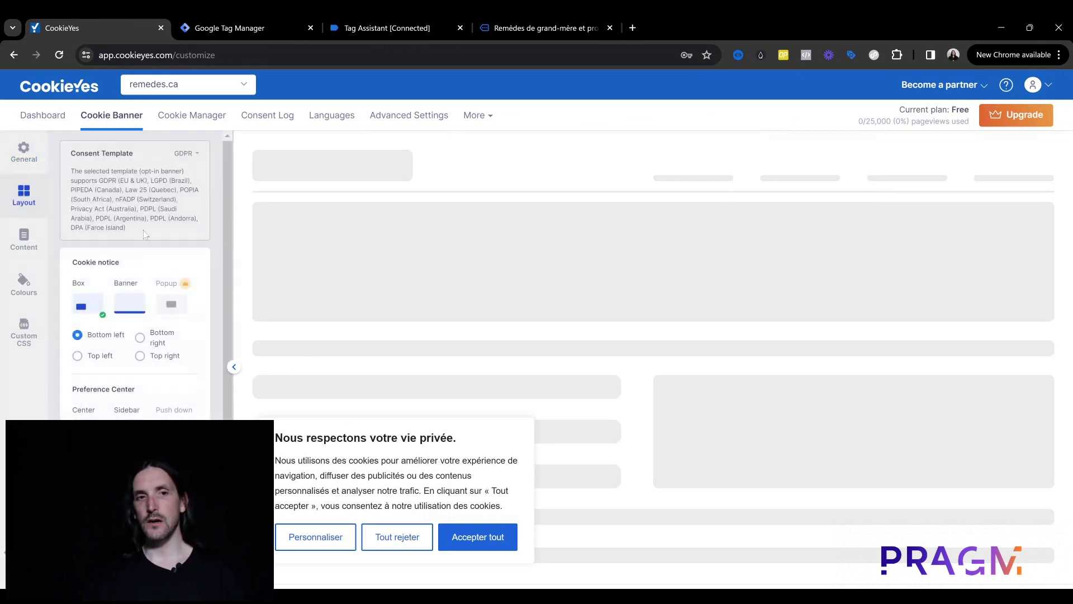
{"action": "scroll", "coordinate": [177, 255], "scroll_direction": "down", "scroll_amount": 1}
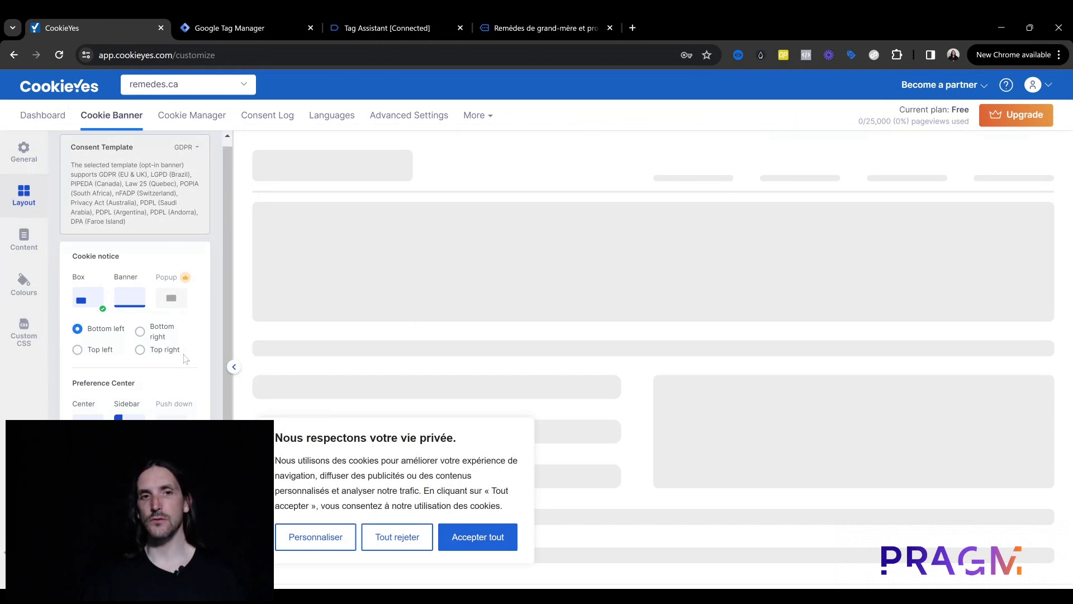
{"action": "scroll", "coordinate": [208, 334], "scroll_direction": "up", "scroll_amount": 1}
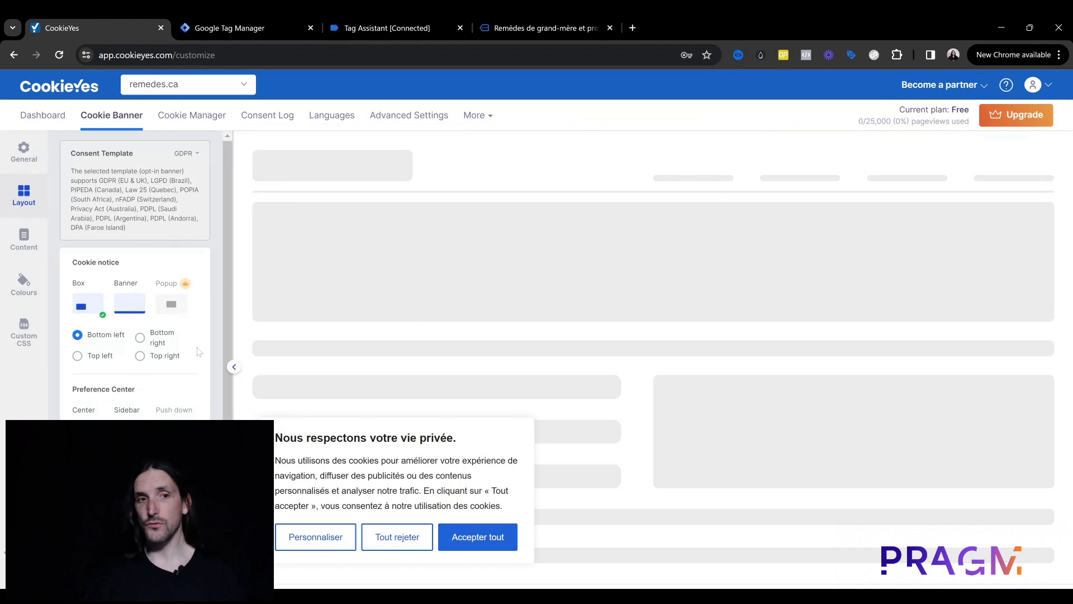
{"action": "left_click", "coordinate": [129, 315]}
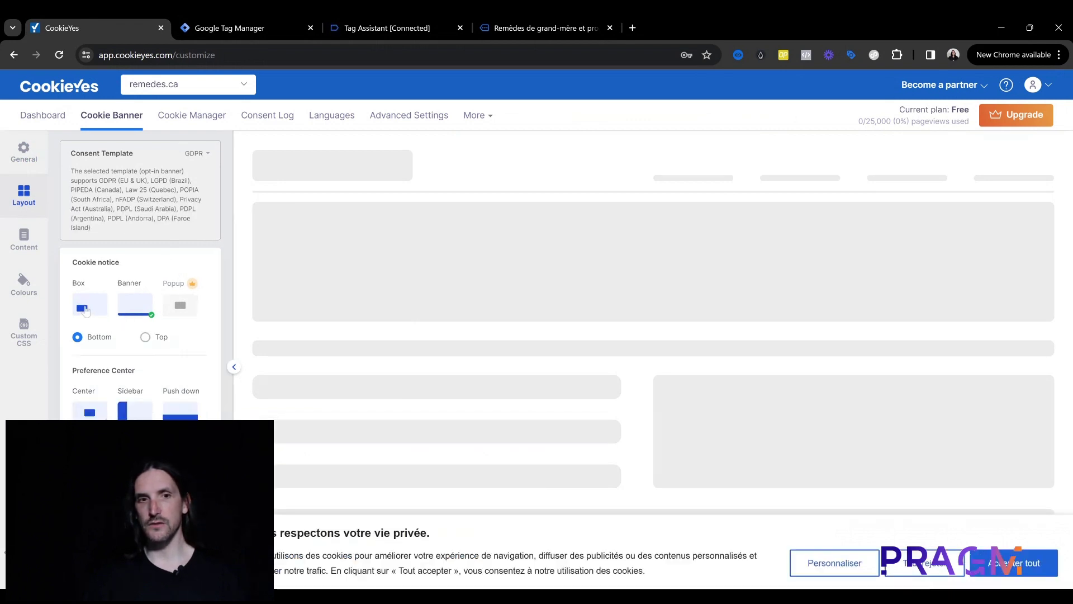
{"action": "left_click", "coordinate": [87, 309]}
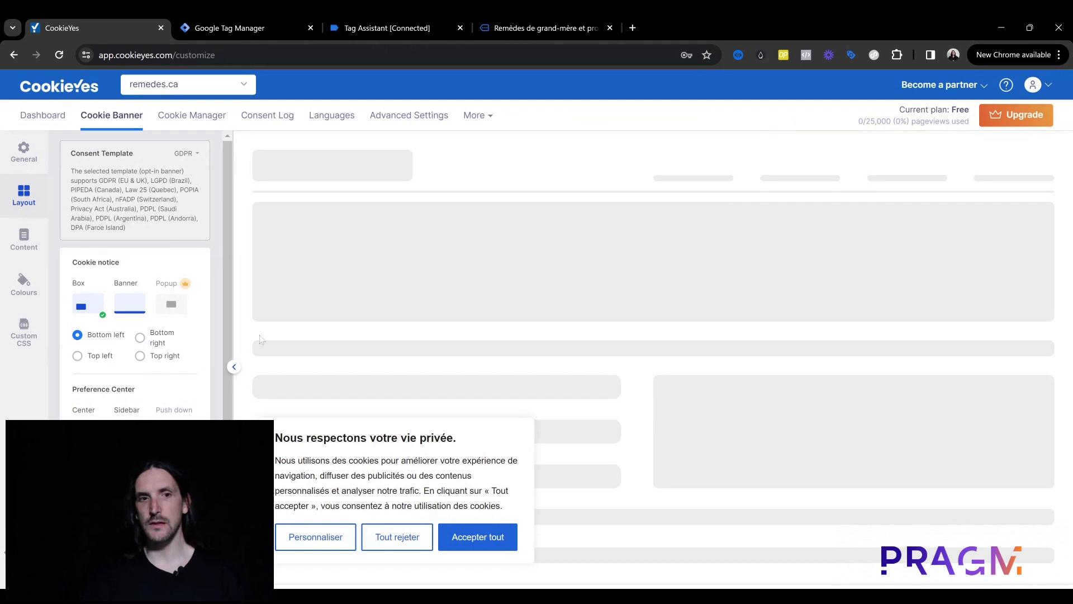
Step: Browse the Content sections (Cookie Notice, Revisit Consent Button, Blocked Content), then Colours and Custom CSS
{"action": "left_click", "coordinate": [27, 245]}
{"action": "left_click", "coordinate": [159, 262]}
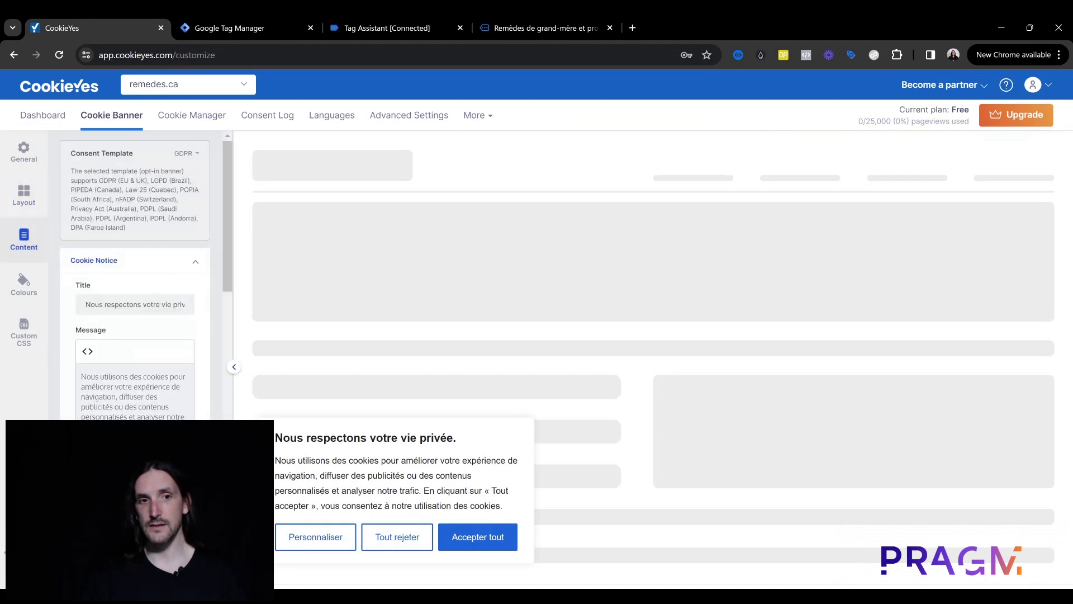
{"action": "left_click", "coordinate": [172, 265]}
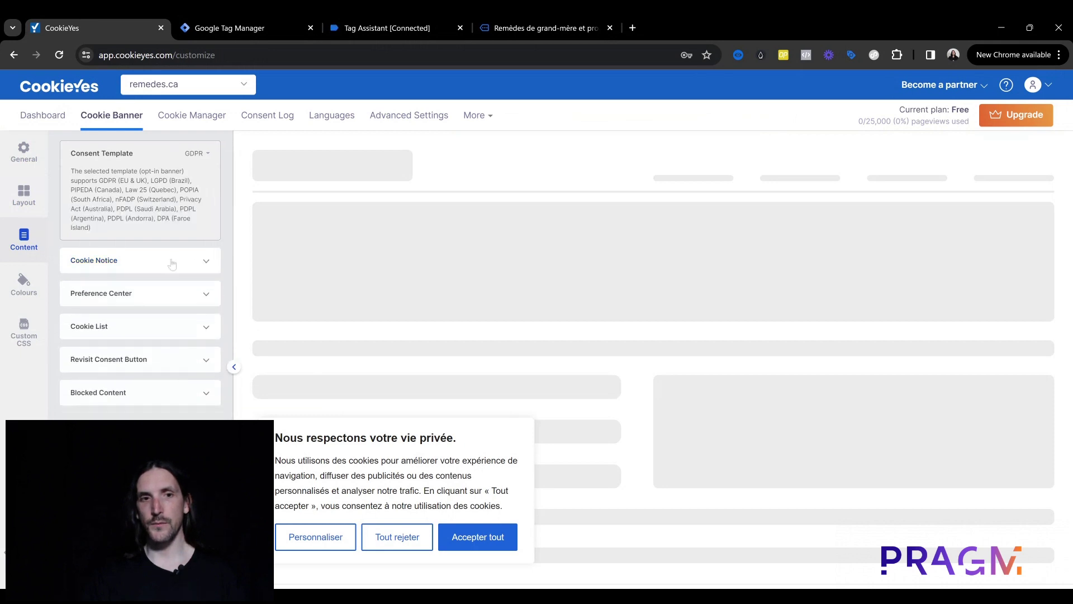
{"action": "left_click", "coordinate": [148, 358]}
{"action": "scroll", "coordinate": [150, 356], "scroll_direction": "down", "scroll_amount": 1}
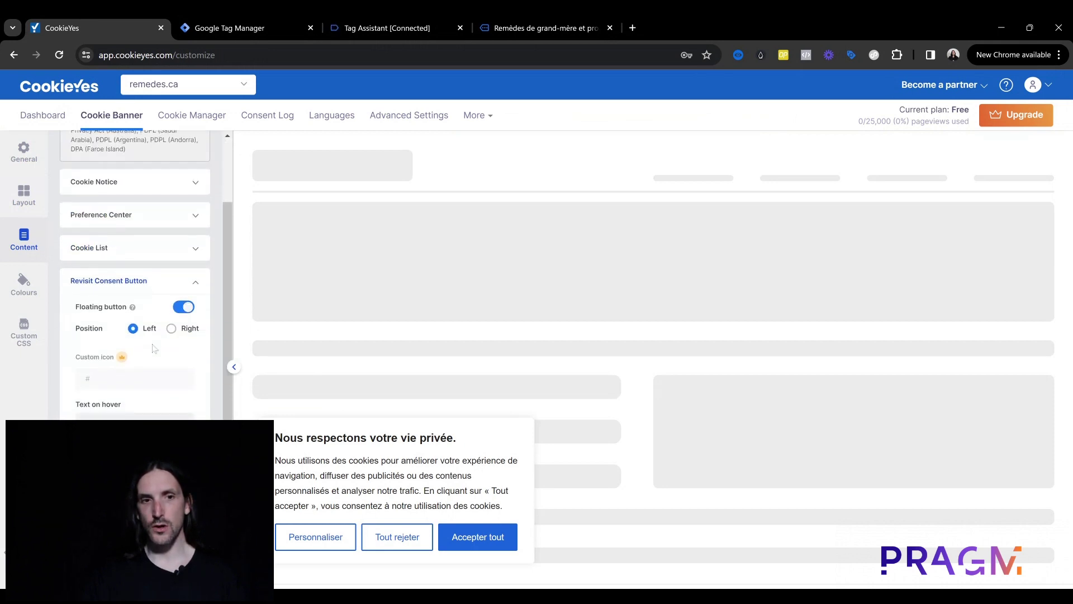
{"action": "left_click", "coordinate": [166, 280]}
{"action": "left_click", "coordinate": [138, 396]}
{"action": "left_click", "coordinate": [139, 396]}
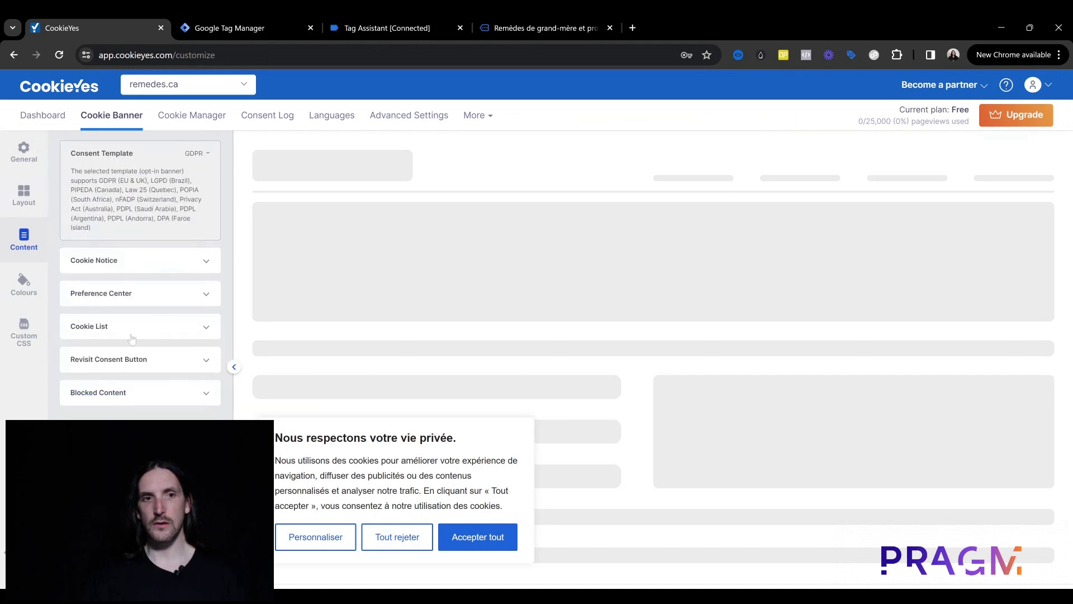
{"action": "left_click", "coordinate": [20, 272]}
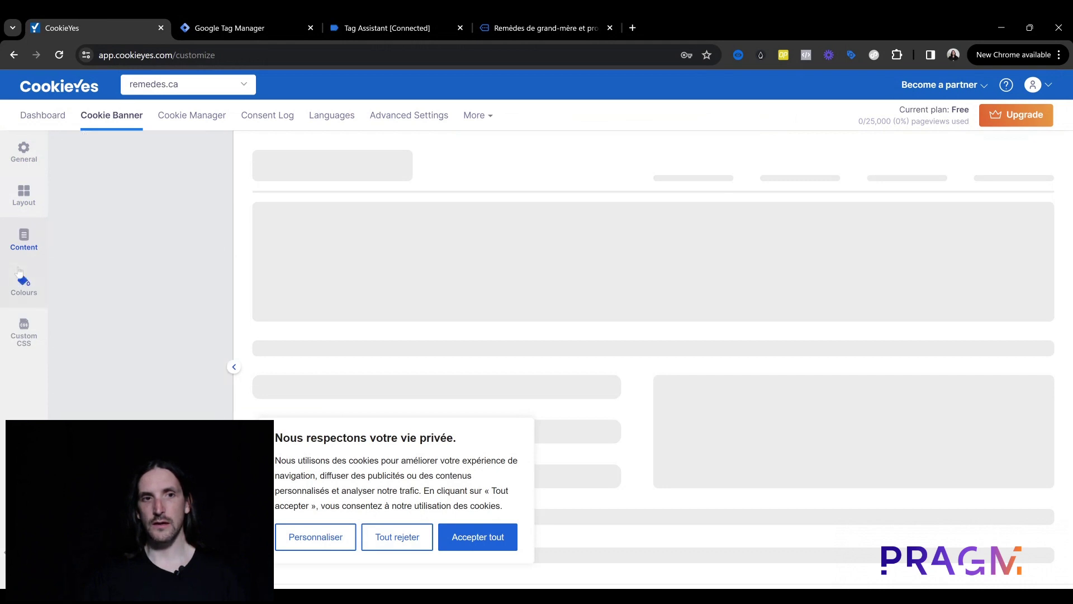
{"action": "left_click", "coordinate": [23, 334]}
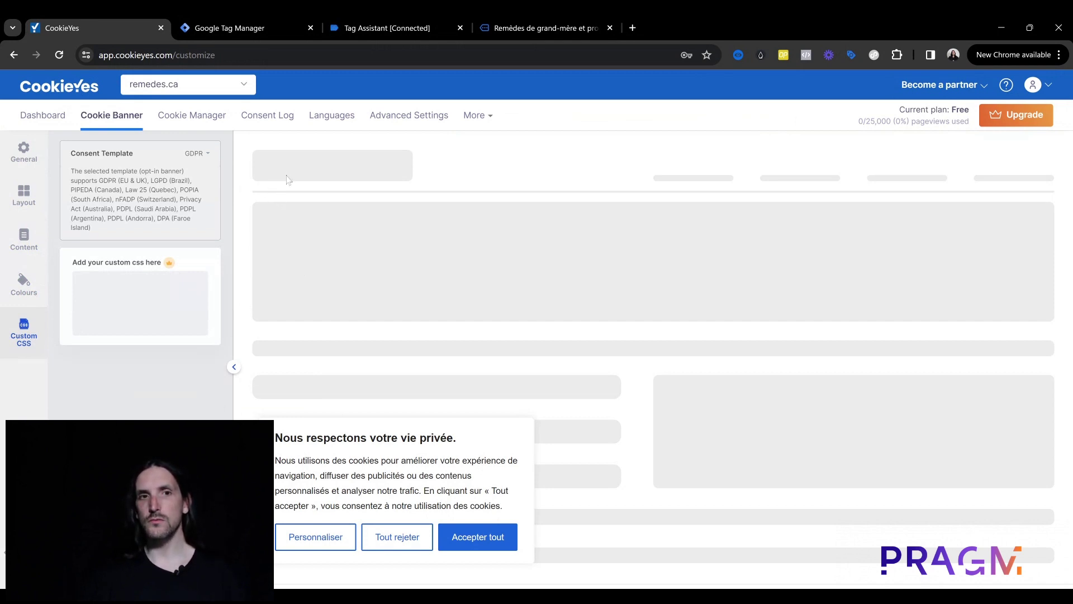
Step: Head back to the Dashboard, first staying on the page, then discarding the unpublished banner changes
{"action": "left_click", "coordinate": [45, 116]}
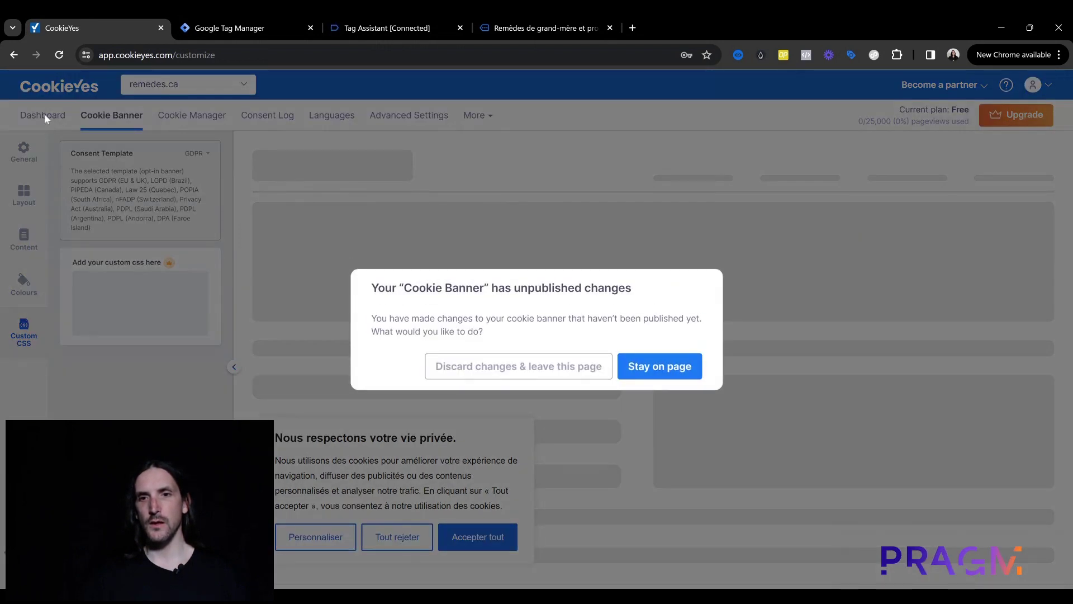
{"action": "left_click", "coordinate": [673, 372]}
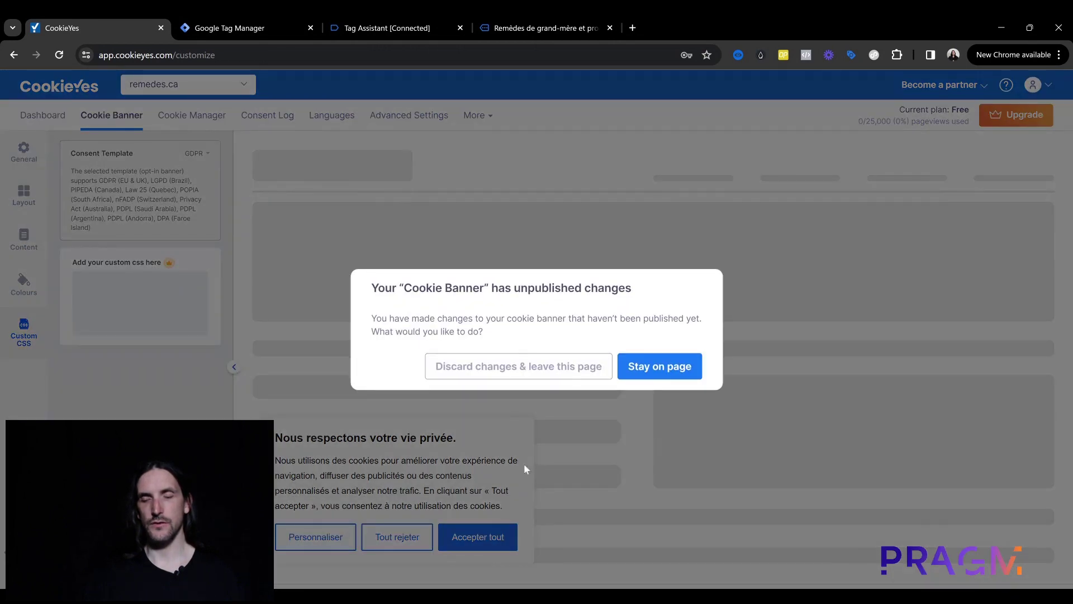
{"action": "left_click", "coordinate": [583, 370]}
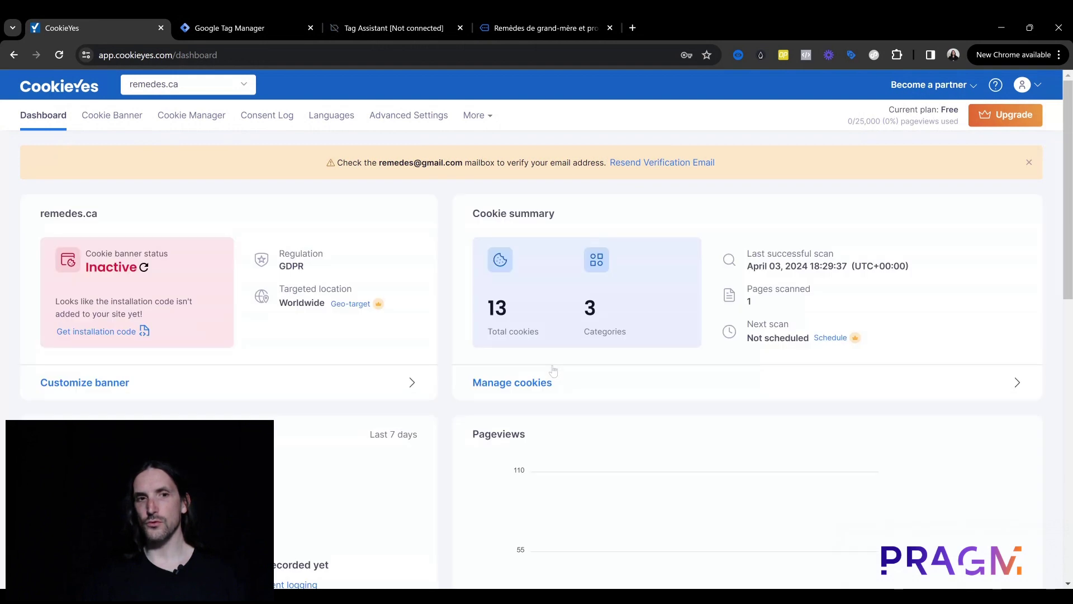
{"action": "scroll", "coordinate": [587, 364], "scroll_direction": "down", "scroll_amount": 3}
{"action": "scroll", "coordinate": [618, 343], "scroll_direction": "up", "scroll_amount": 3}
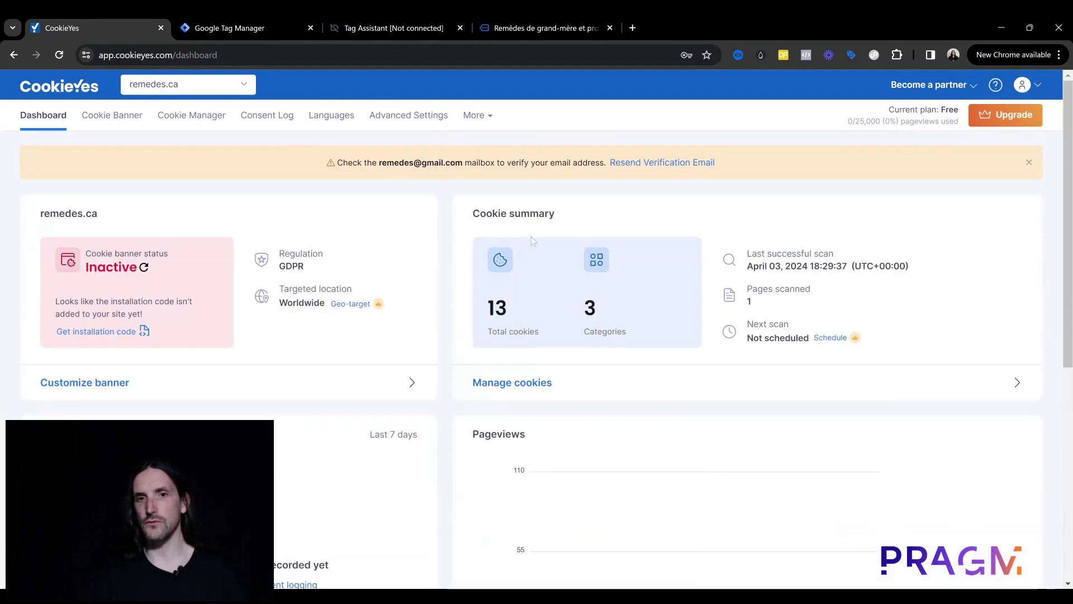
{"action": "left_click_drag", "start_coordinate": [499, 213], "coordinate": [766, 374]}
{"action": "left_click", "coordinate": [766, 374]}
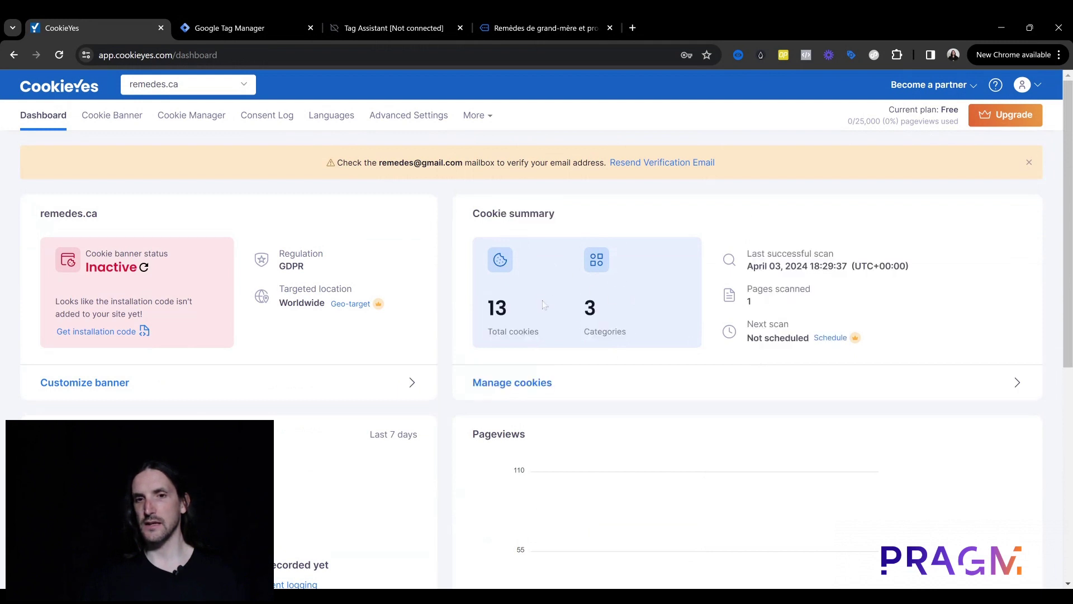
{"action": "left_click_drag", "start_coordinate": [757, 305], "coordinate": [745, 288]}
{"action": "left_click", "coordinate": [736, 294]}
{"action": "left_click_drag", "start_coordinate": [487, 308], "coordinate": [509, 311]}
{"action": "left_click", "coordinate": [535, 320]}
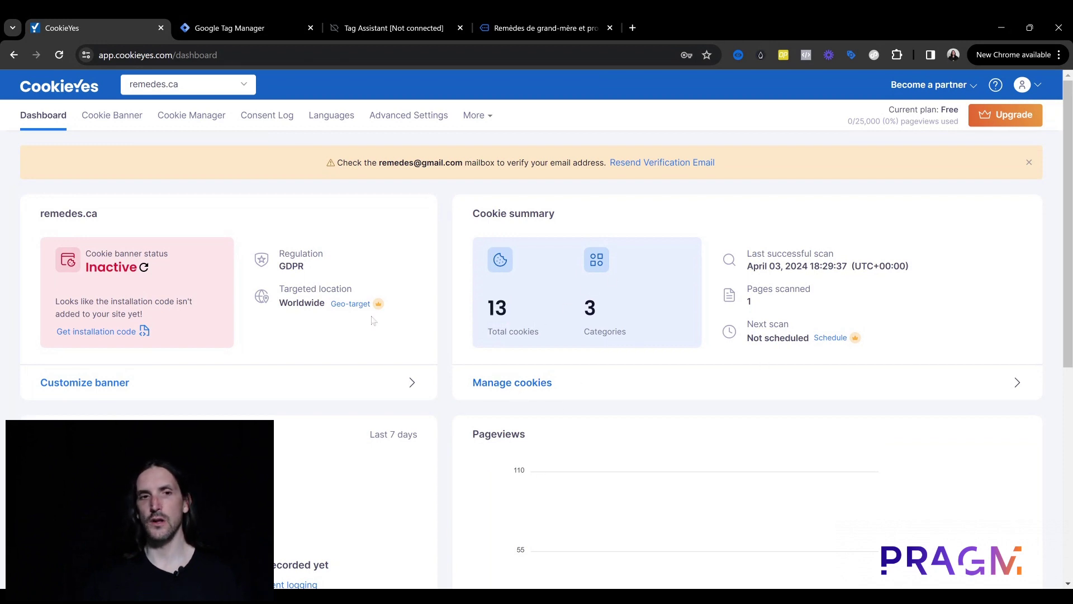
{"action": "scroll", "coordinate": [372, 320], "scroll_direction": "down", "scroll_amount": 7}
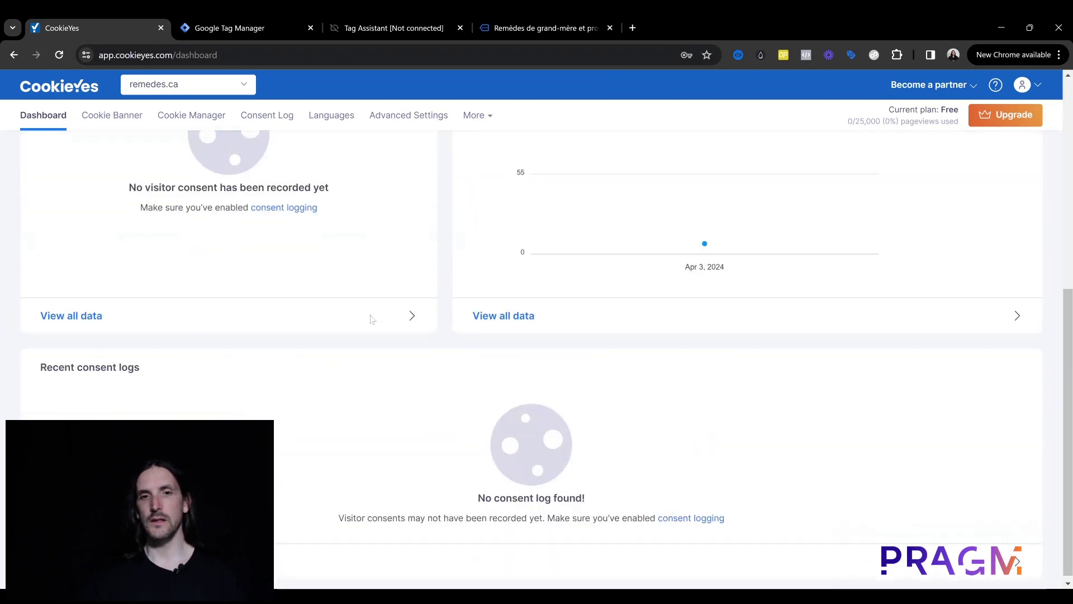
{"action": "scroll", "coordinate": [369, 318], "scroll_direction": "up", "scroll_amount": 3}
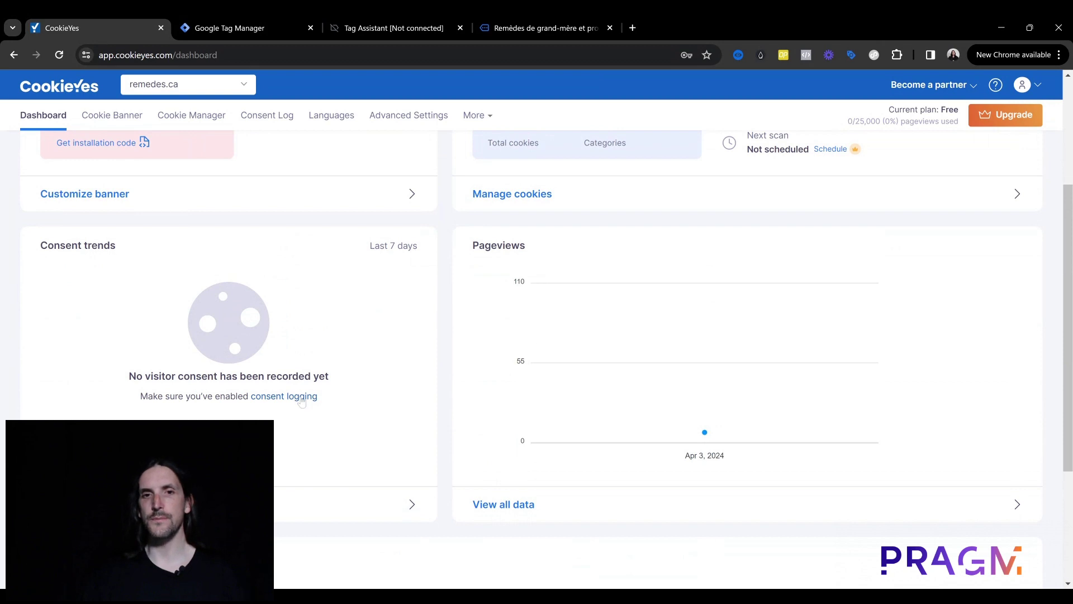
{"action": "scroll", "coordinate": [302, 401], "scroll_direction": "down", "scroll_amount": 3}
{"action": "triple_click", "coordinate": [97, 363]}
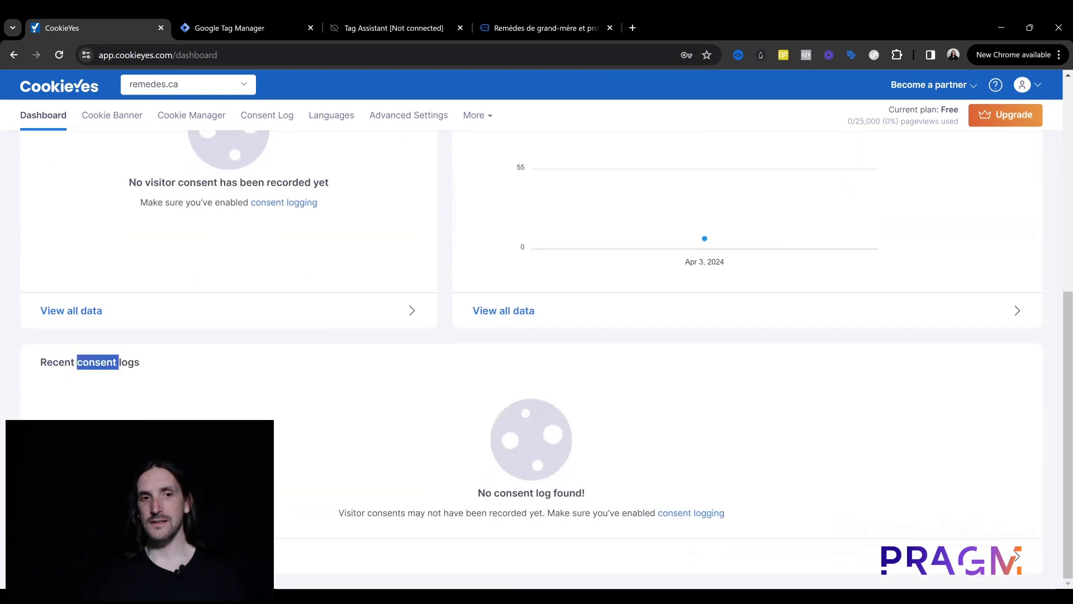
{"action": "triple_click", "coordinate": [107, 363]}
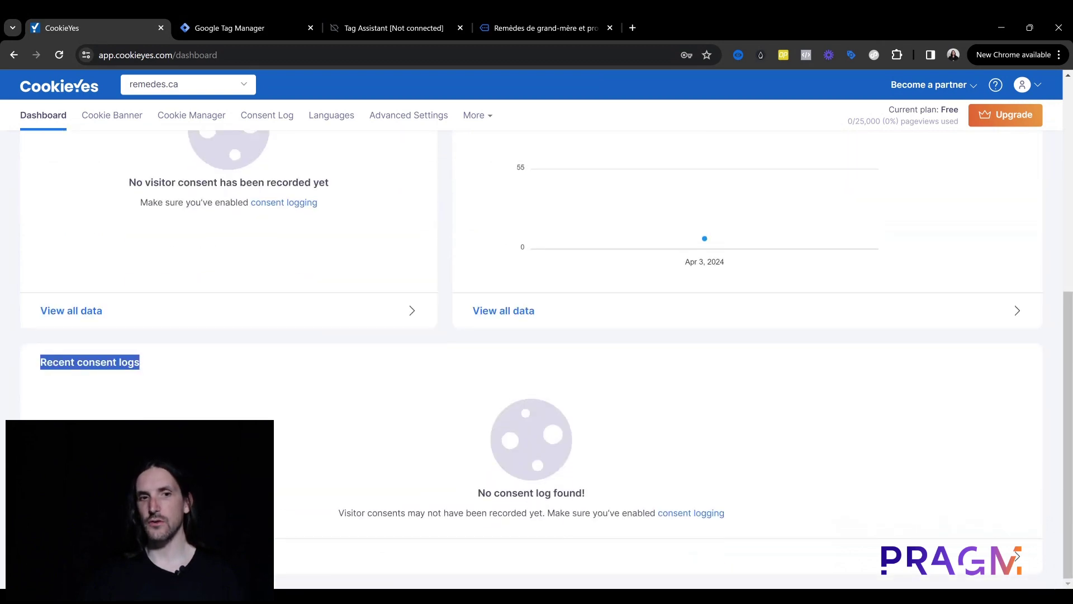
{"action": "left_click", "coordinate": [112, 375]}
{"action": "scroll", "coordinate": [168, 408], "scroll_direction": "up", "scroll_amount": 5}
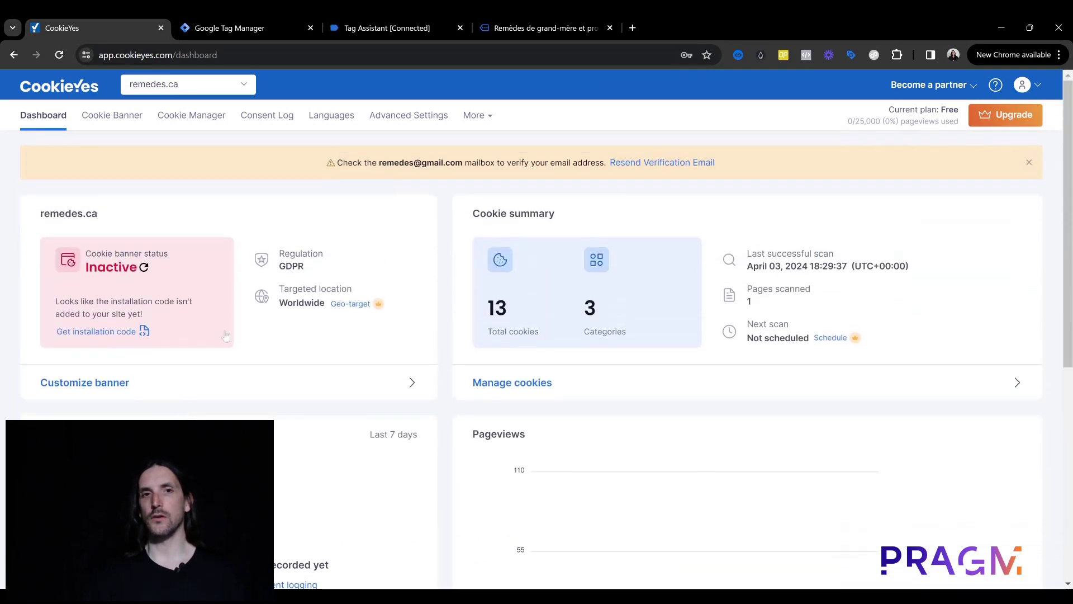
Step: Go via Languages to Advanced Settings, showing banner status Inactive and banner display Enabled
{"action": "left_click", "coordinate": [324, 121]}
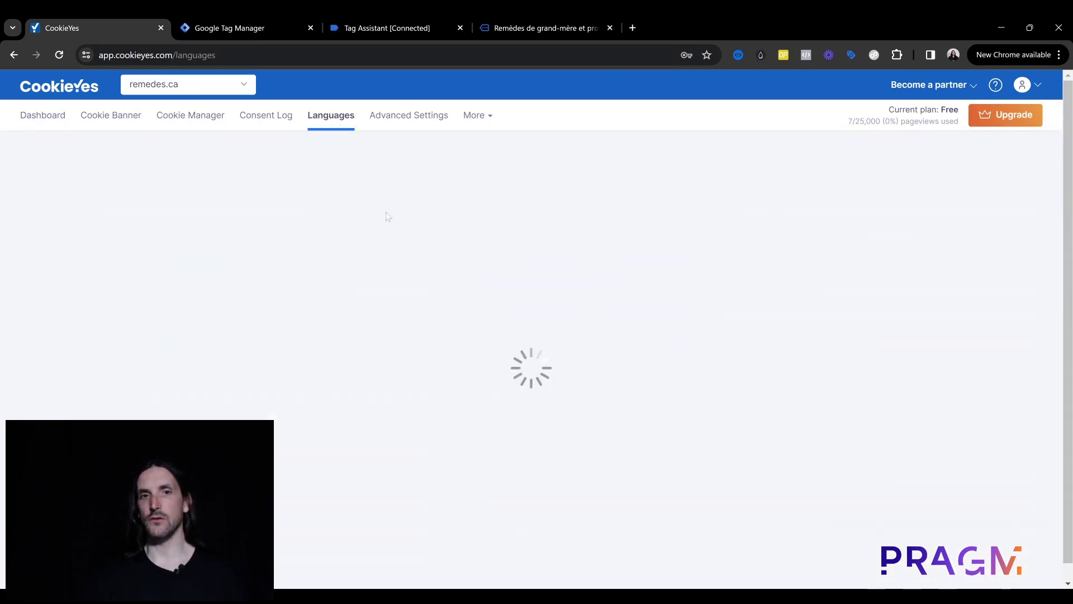
{"action": "left_click", "coordinate": [404, 117]}
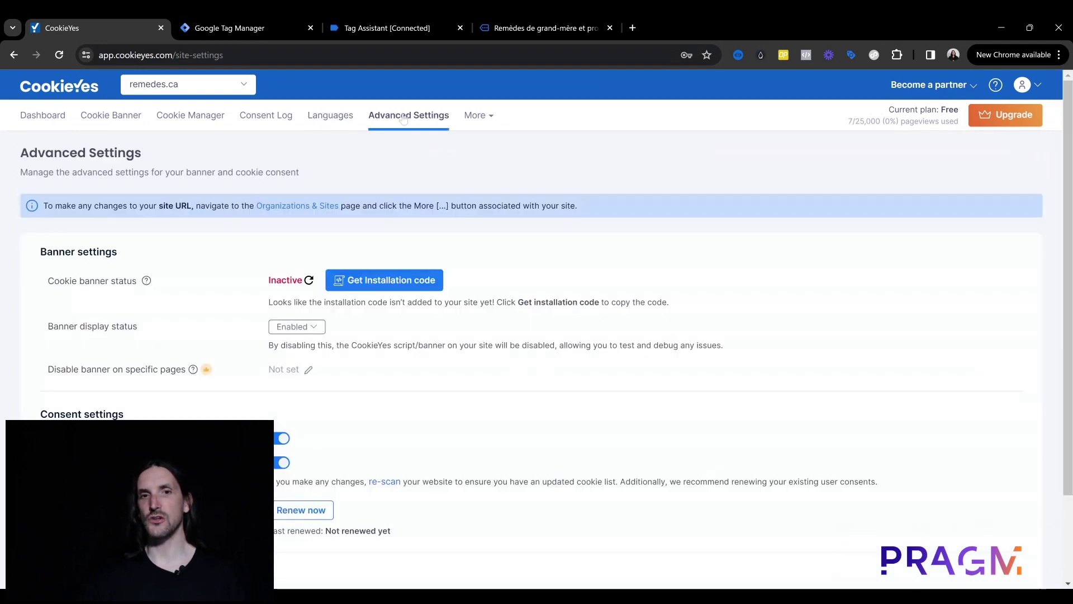
{"action": "scroll", "coordinate": [520, 362], "scroll_direction": "down", "scroll_amount": 2}
{"action": "scroll", "coordinate": [520, 361], "scroll_direction": "up", "scroll_amount": 2}
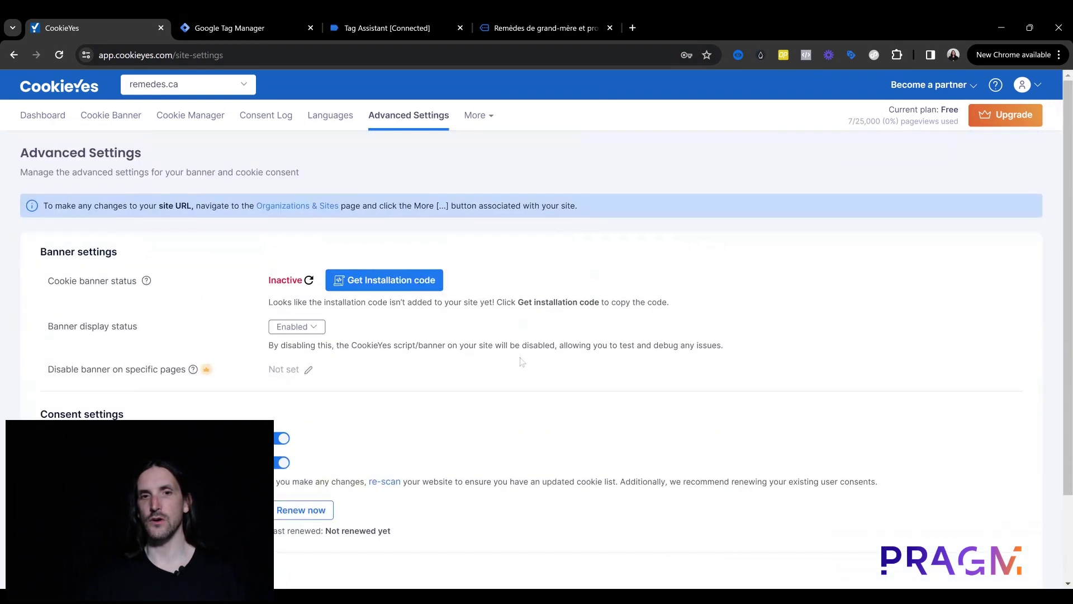